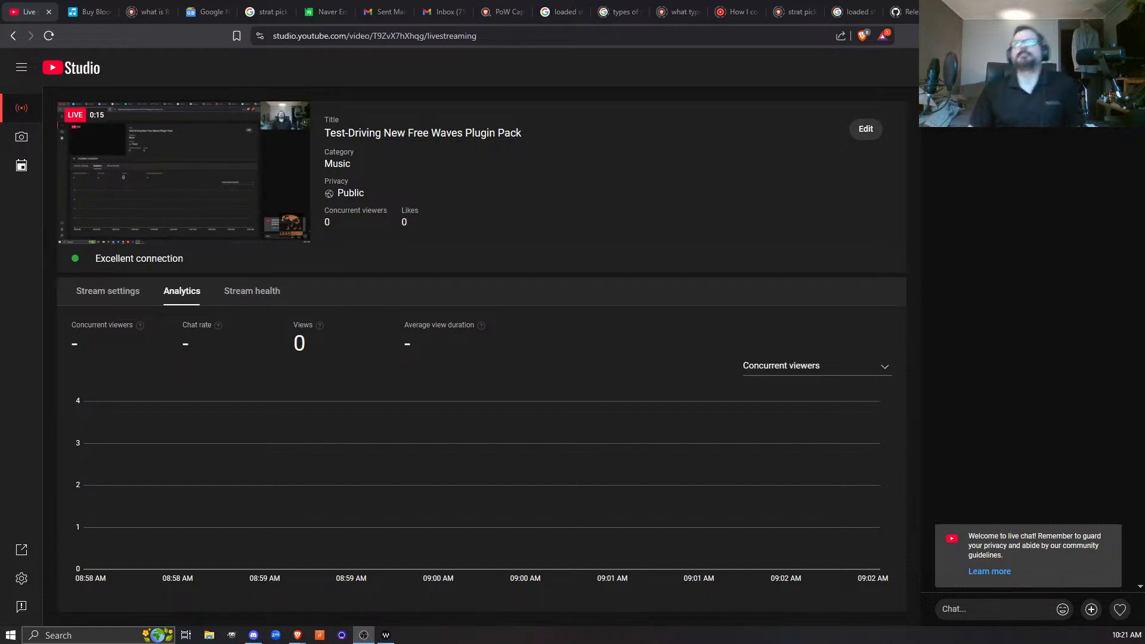
Switch to Waves Central to check the installed and activated Waves products, and minimise its window again.
{"action": "key", "text": "alt+Tab"}
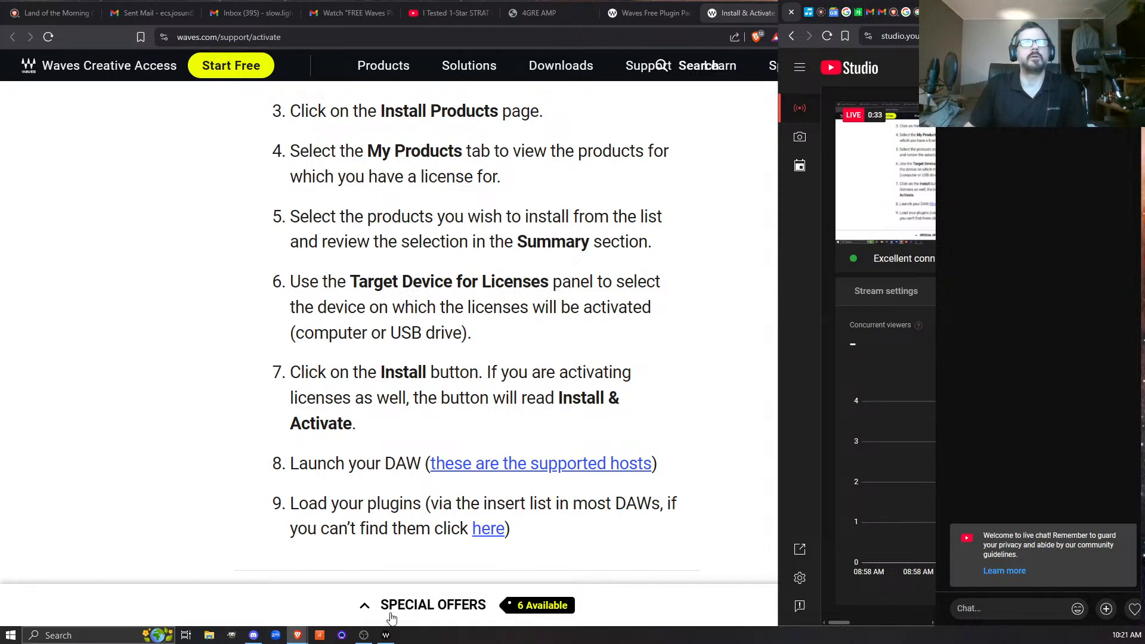
{"action": "left_click", "coordinate": [386, 635]}
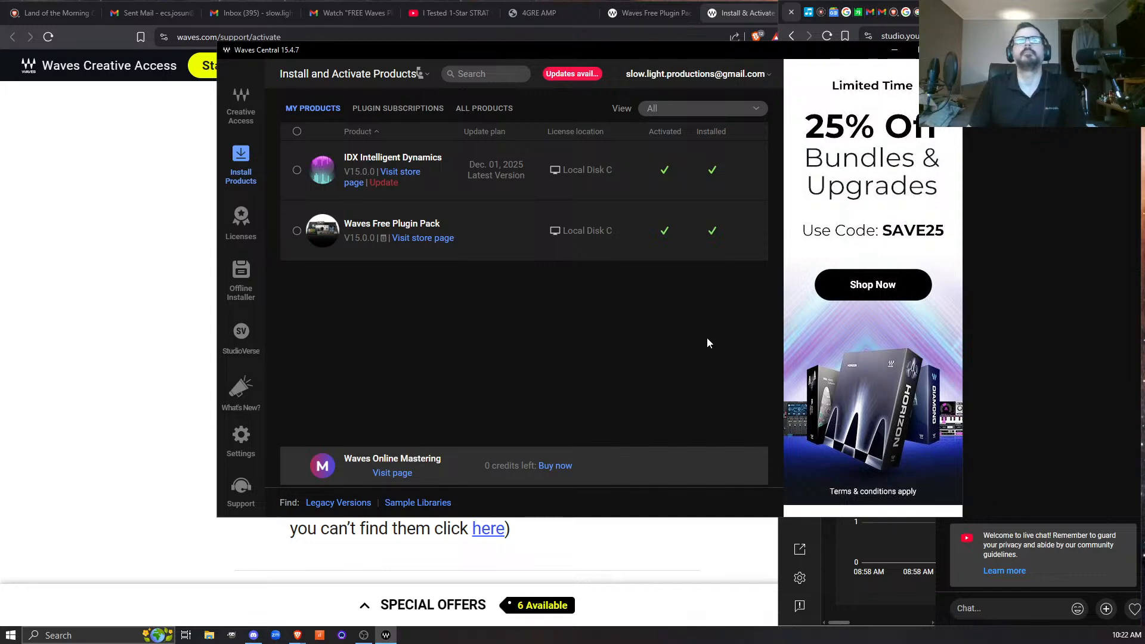
{"action": "left_click", "coordinate": [893, 53]}
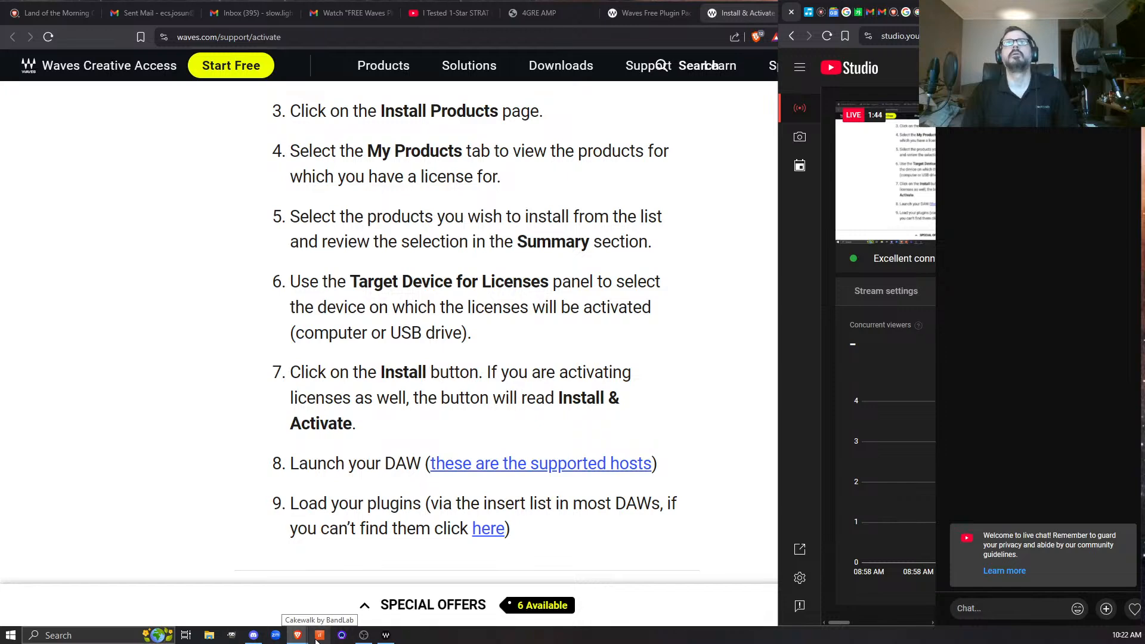
Switch to Cakewalk, open the recent project Ballad of a Hungry Ghost.cwp, and reduce the window so the live chat shows beside it.
{"action": "left_click", "coordinate": [575, 269]}
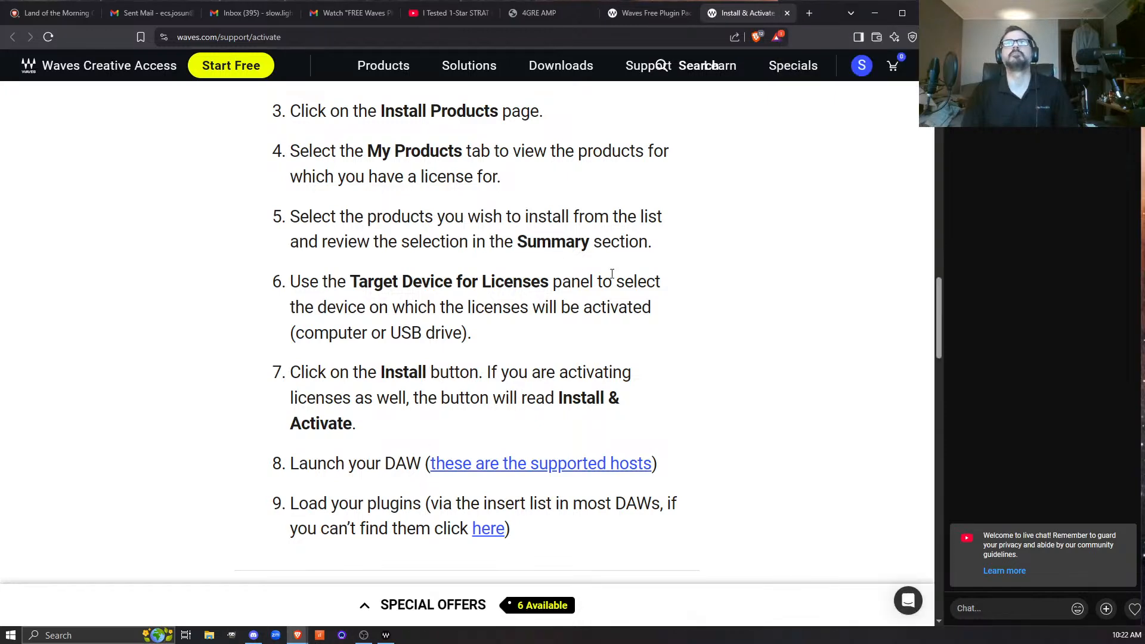
{"action": "left_click", "coordinate": [875, 13]}
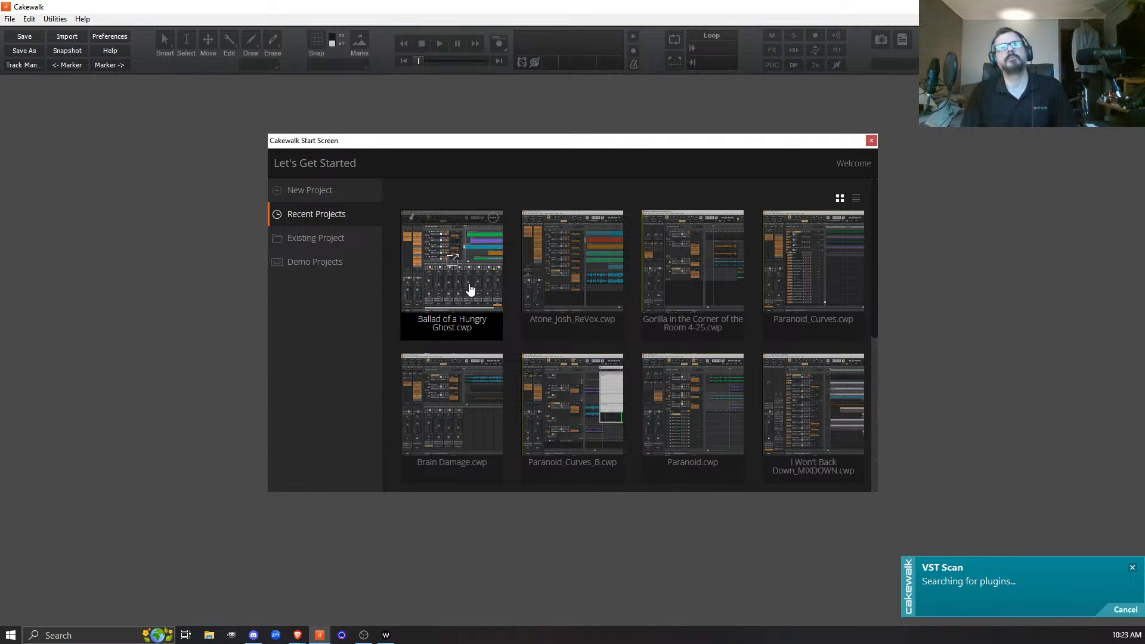
{"action": "left_click", "coordinate": [469, 288]}
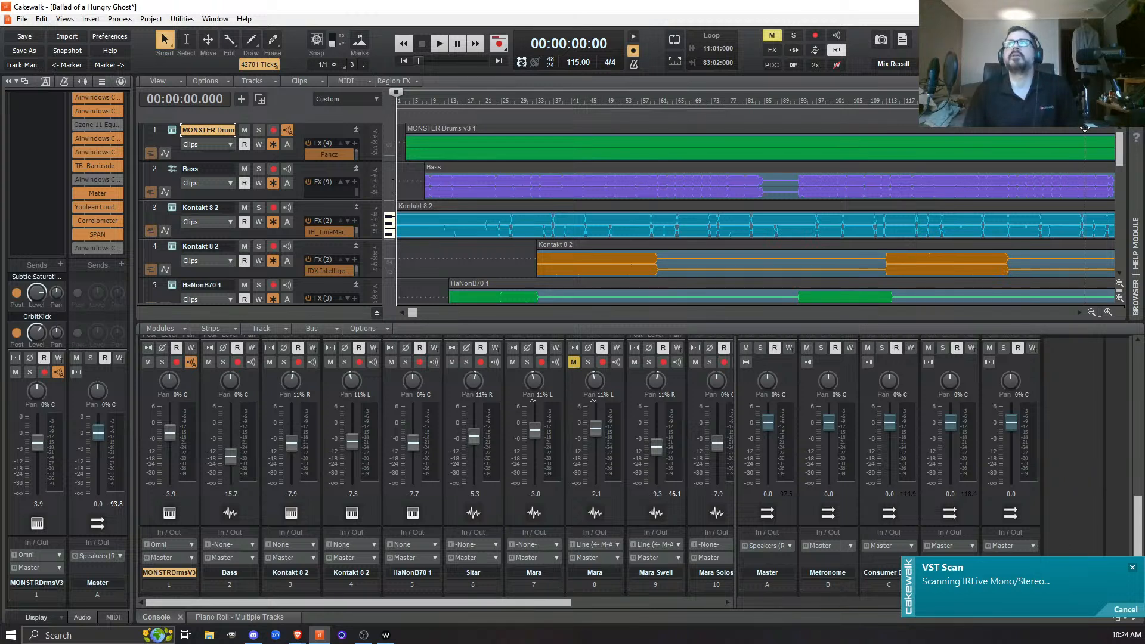
{"action": "left_click", "coordinate": [1104, 7]}
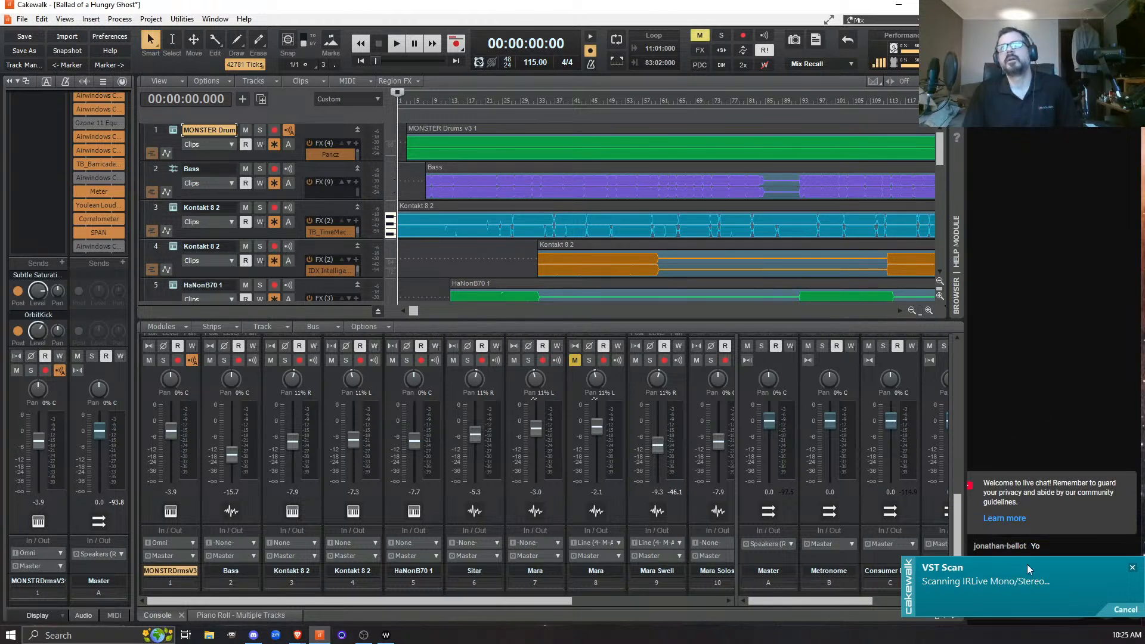
{"action": "left_click", "coordinate": [1132, 568]}
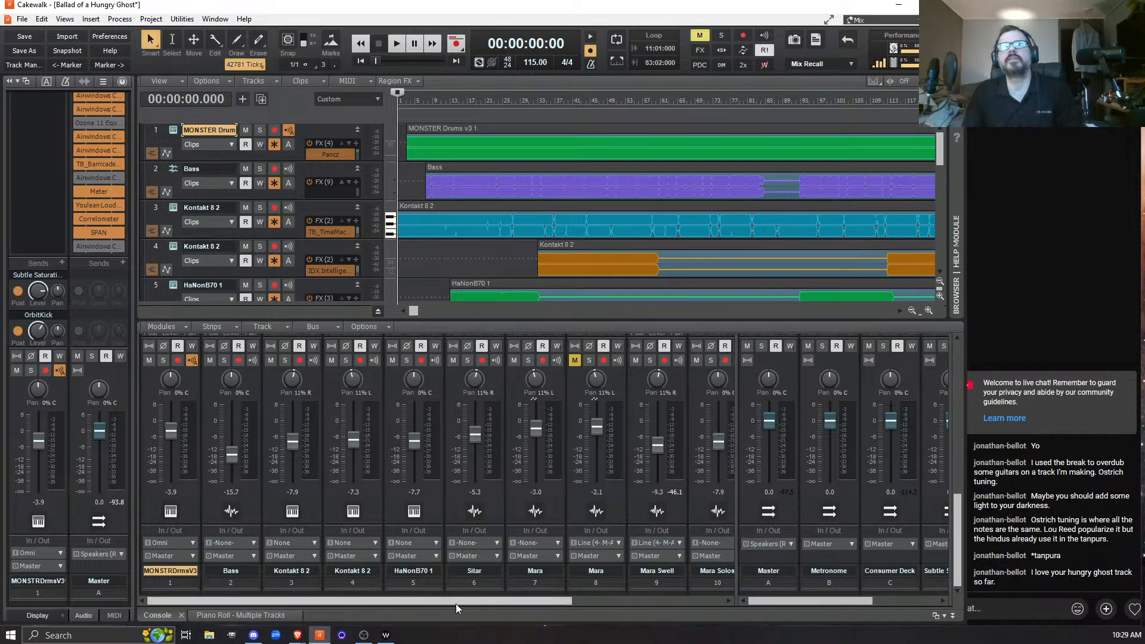
Collapse the mixing console to show more tracks and play the song from the beginning.
{"action": "left_click_drag", "start_coordinate": [450, 599], "coordinate": [397, 602]}
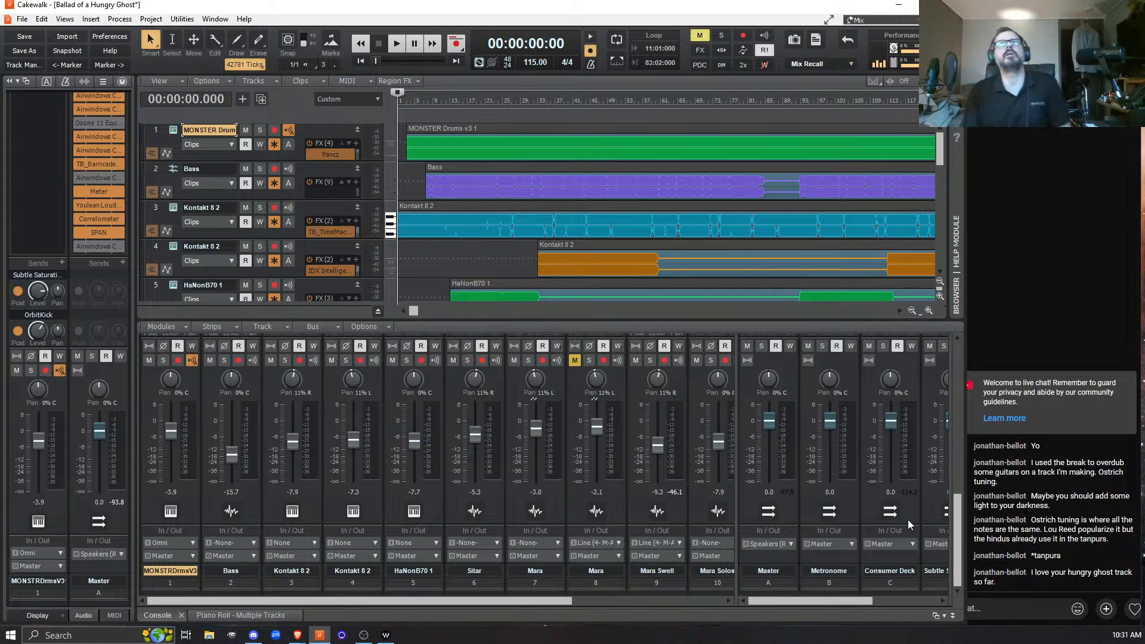
{"action": "left_click", "coordinate": [952, 615]}
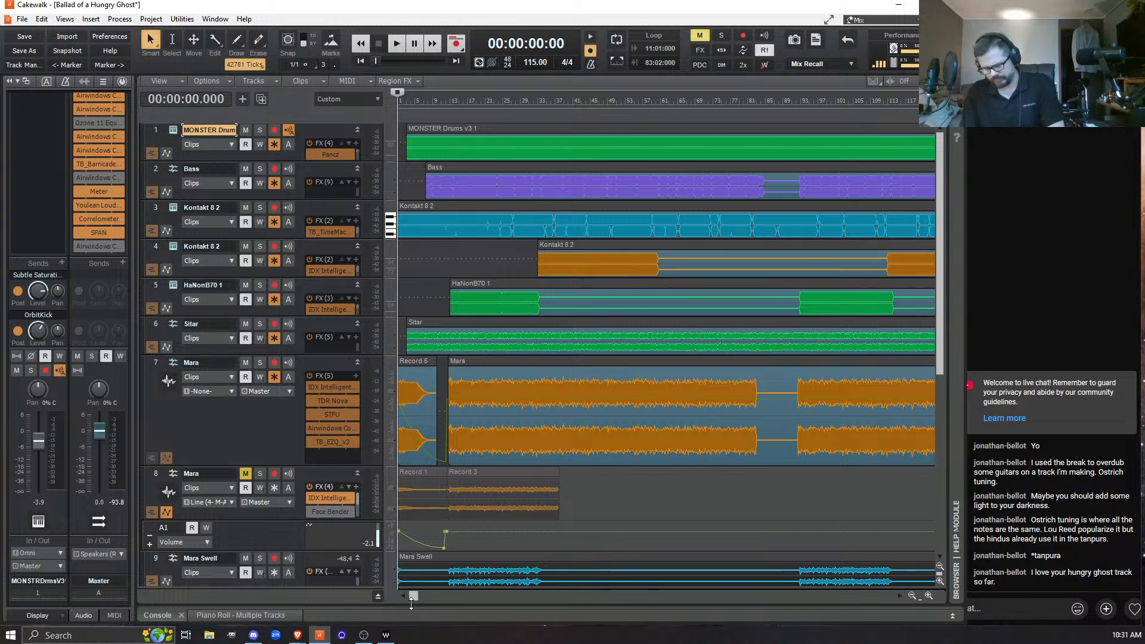
{"action": "left_click", "coordinate": [397, 45]}
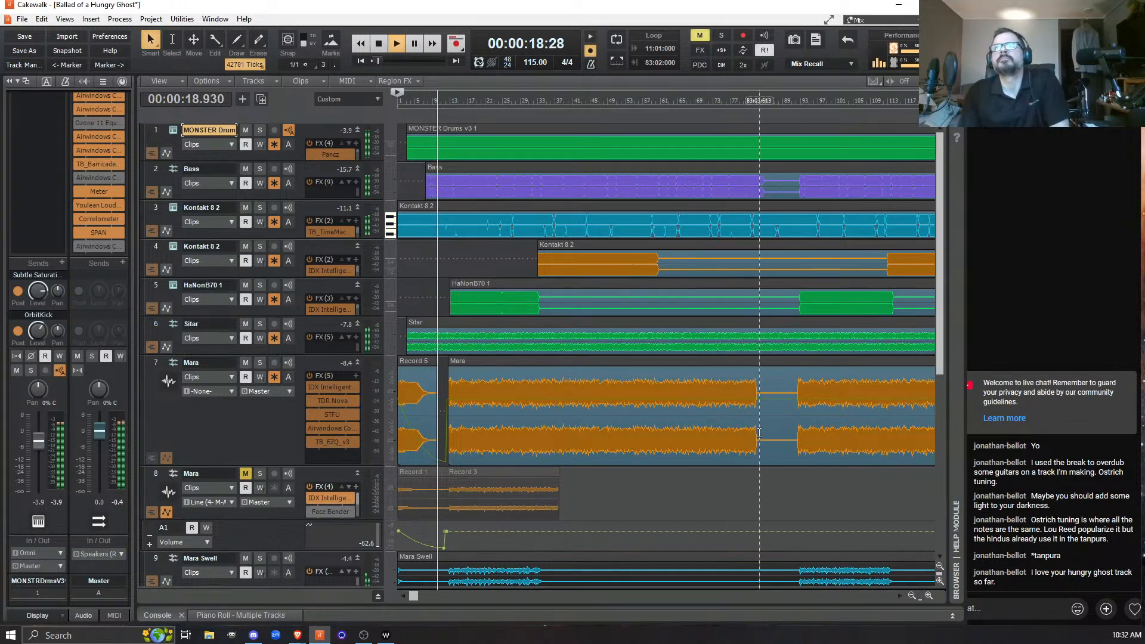
Restore the mixing console and audition the OrbitKick bus in solo during playback, releasing its solo again.
{"action": "left_click", "coordinate": [955, 615]}
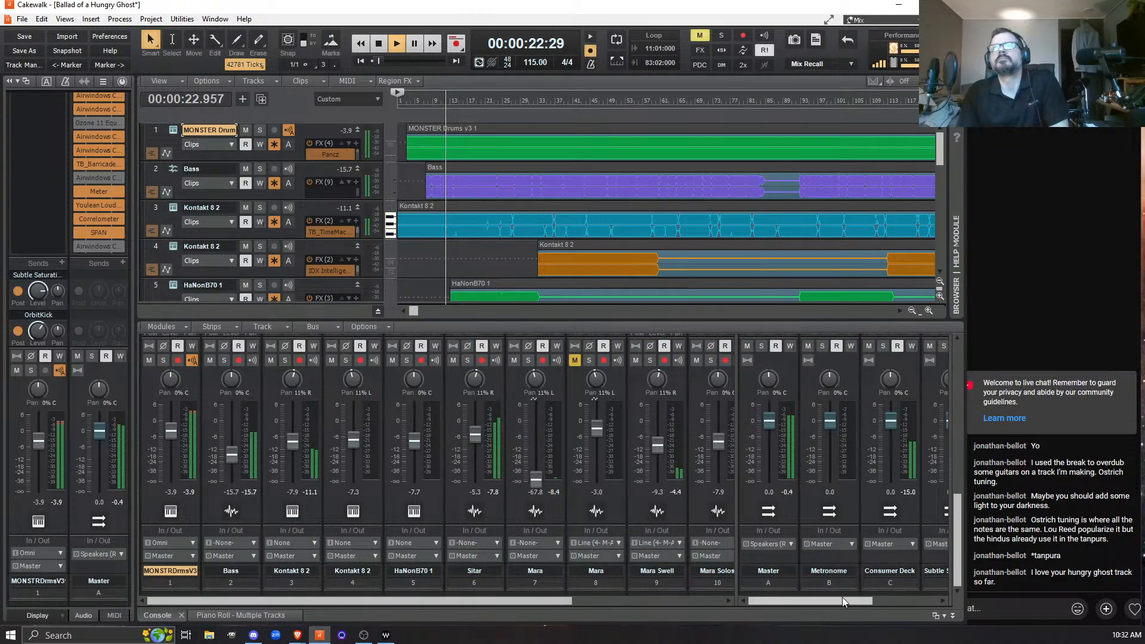
{"action": "left_click_drag", "start_coordinate": [841, 600], "coordinate": [943, 601]}
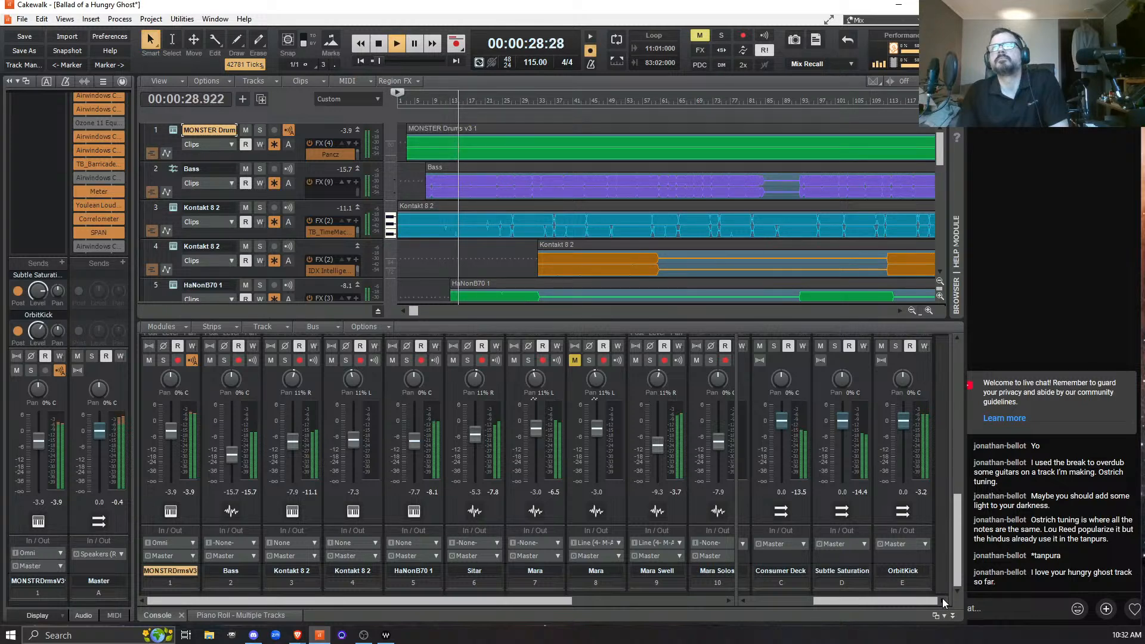
{"action": "left_click", "coordinate": [896, 347]}
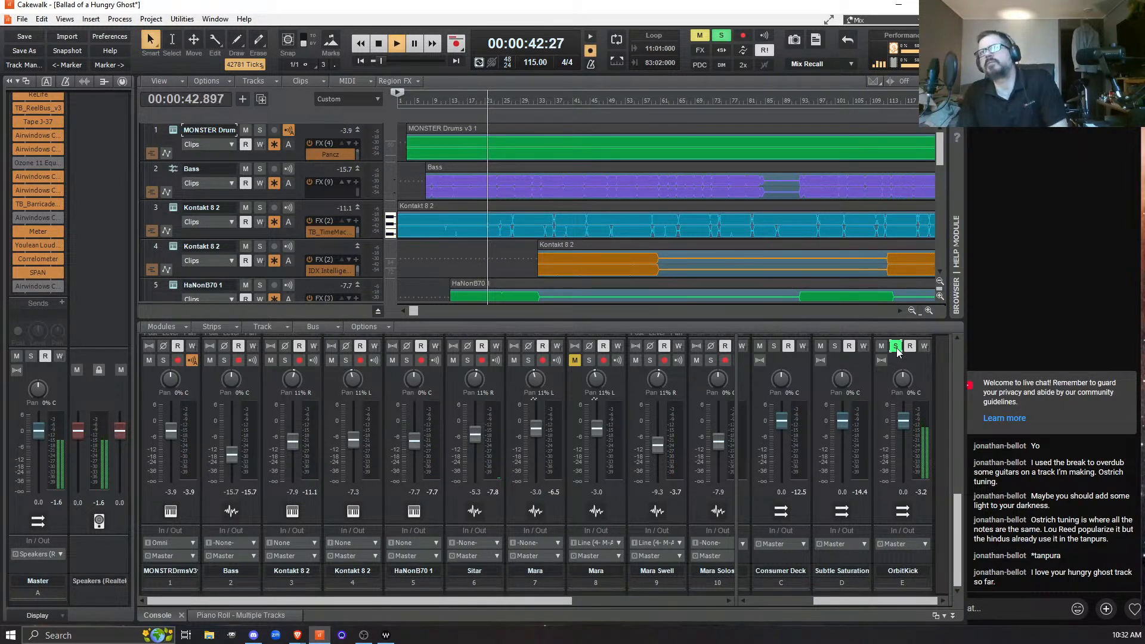
{"action": "left_click", "coordinate": [896, 347]}
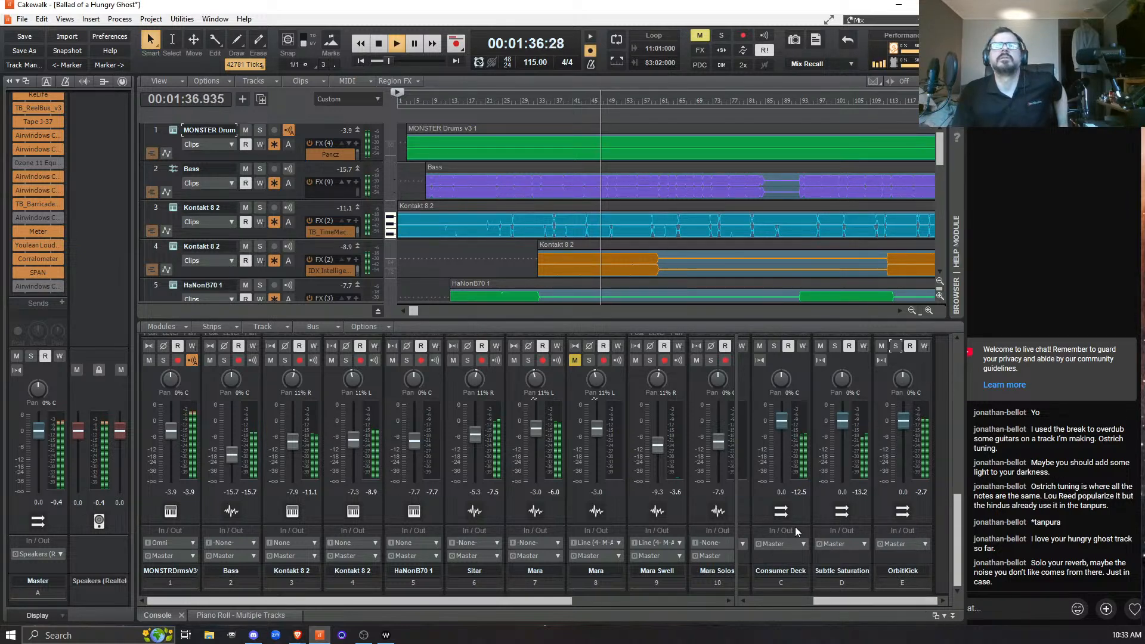
Audition the Consumer Deck and Subtle Saturation buses in solo one after the other, and stop playback.
{"action": "scroll", "coordinate": [814, 500], "scroll_direction": "up", "scroll_amount": 3}
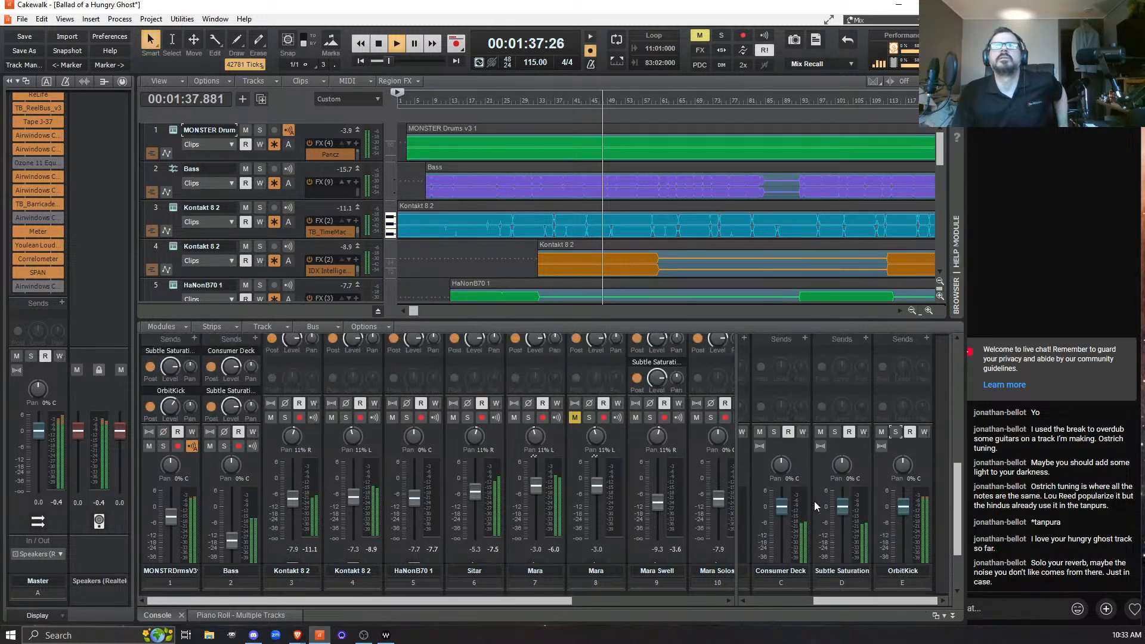
{"action": "left_click", "coordinate": [772, 432]}
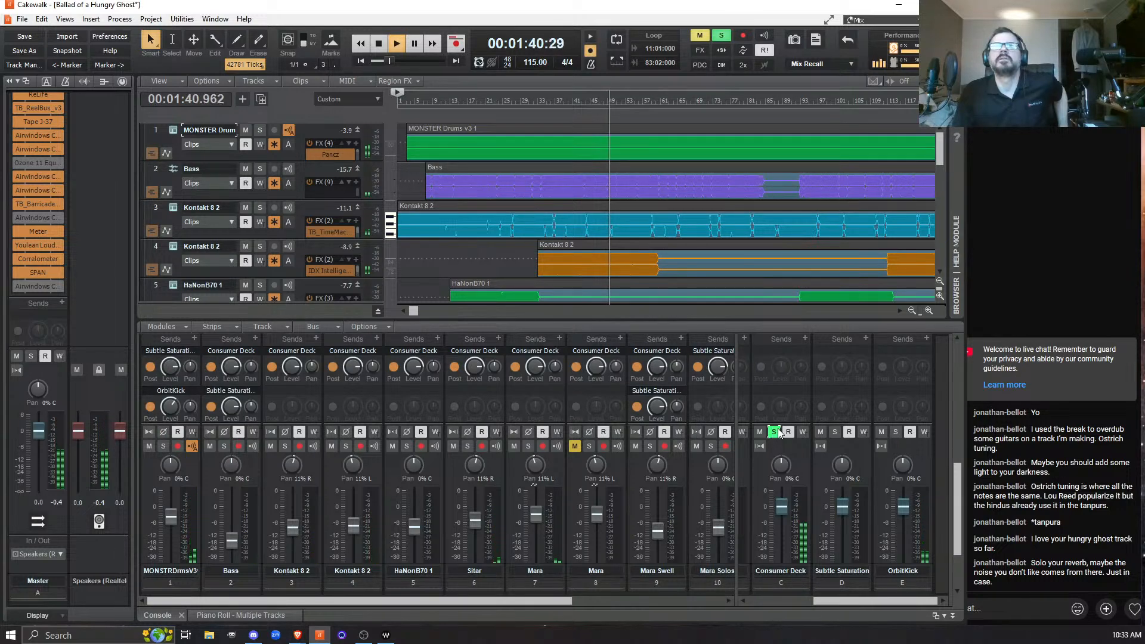
{"action": "left_click", "coordinate": [773, 431]}
{"action": "left_click", "coordinate": [834, 432]}
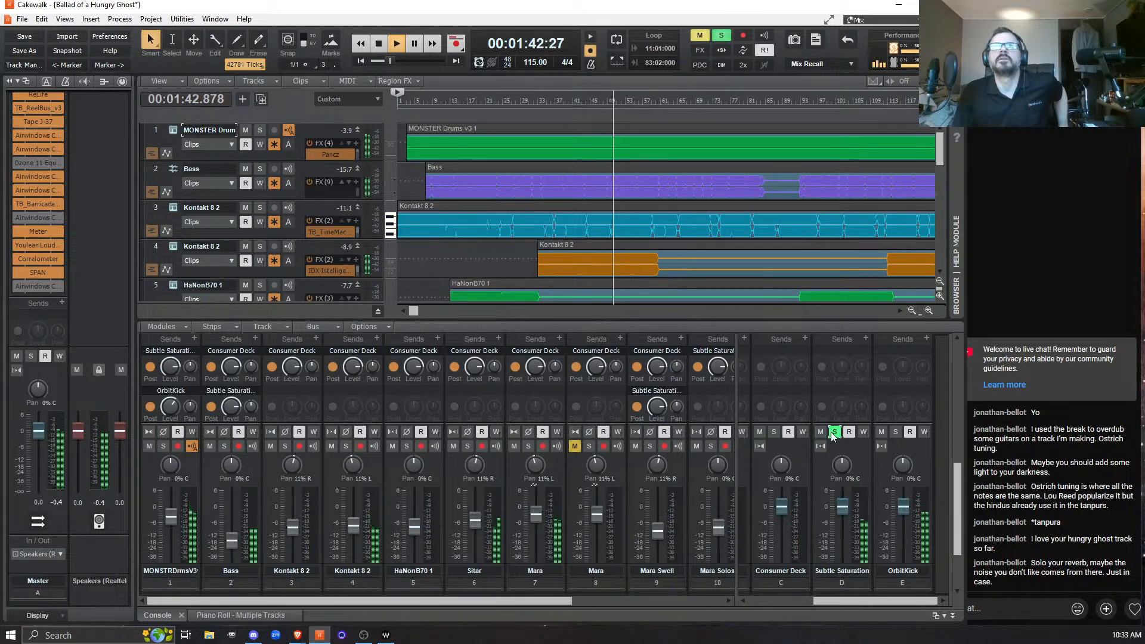
{"action": "left_click", "coordinate": [834, 431]}
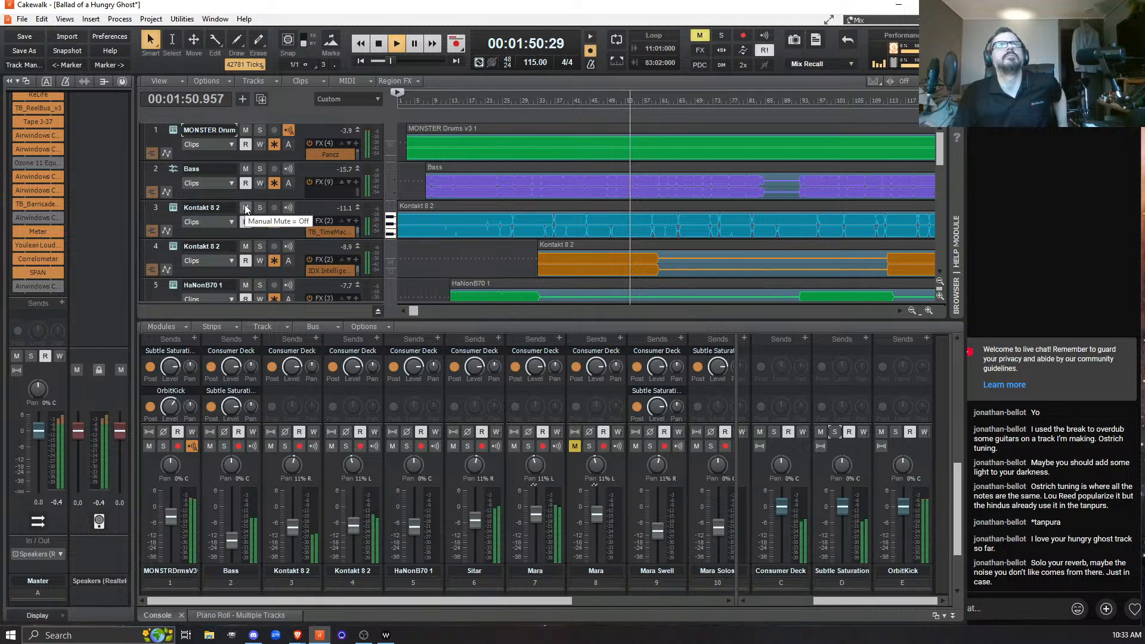
{"action": "left_click", "coordinate": [377, 44]}
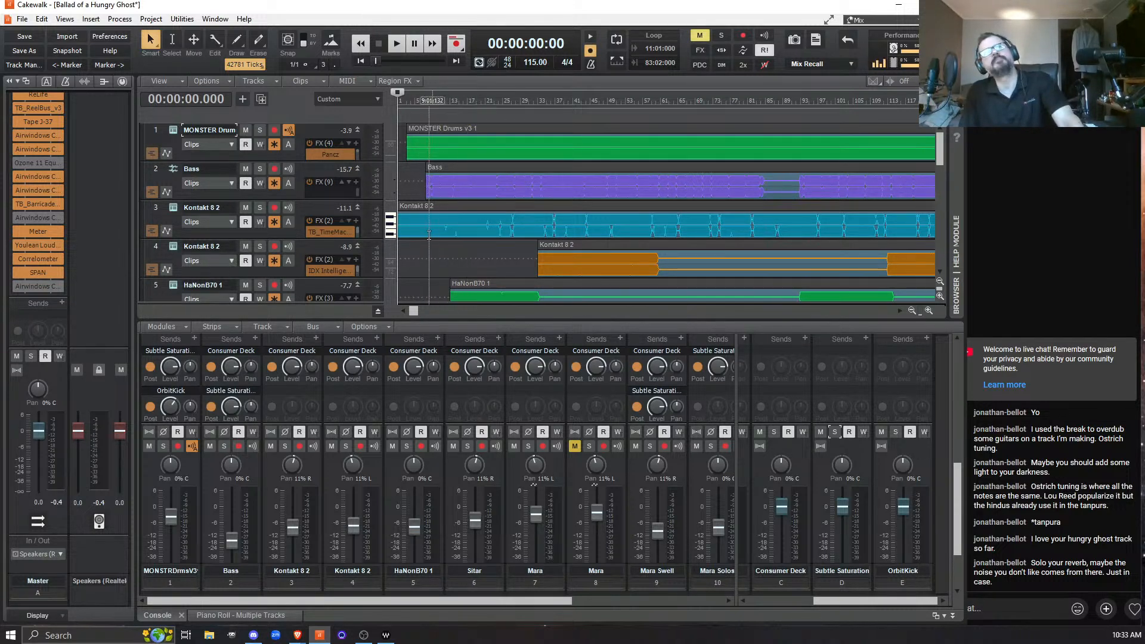
Resize the console's track and bus areas to inspect all buses from Master to OrbitKick for a reverb send.
{"action": "left_click", "coordinate": [951, 615]}
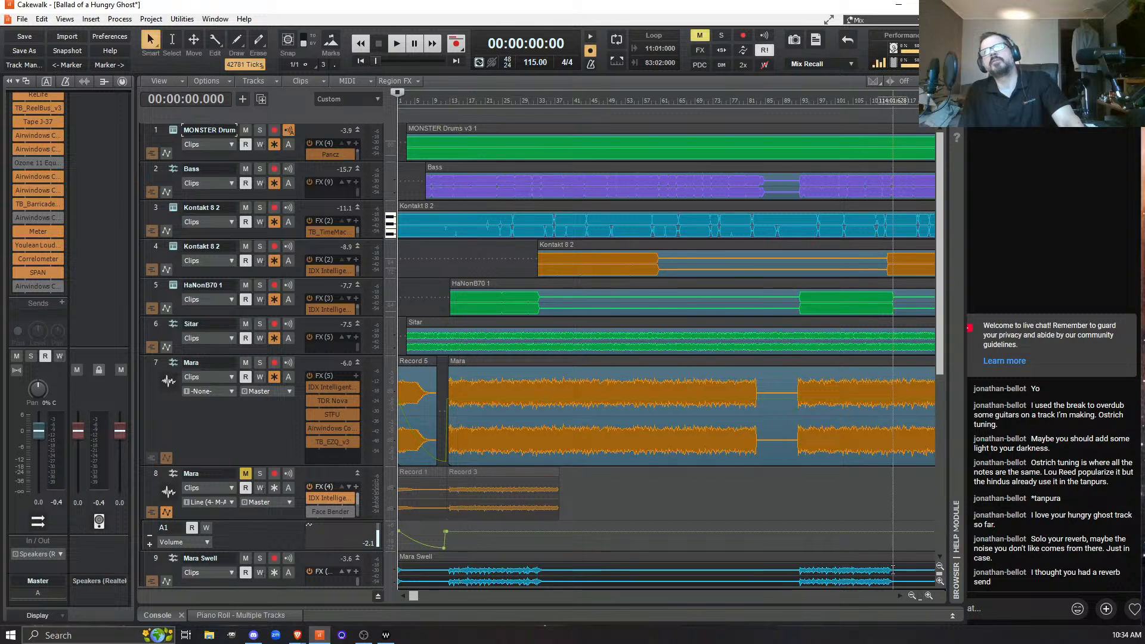
{"action": "left_click", "coordinate": [952, 616]}
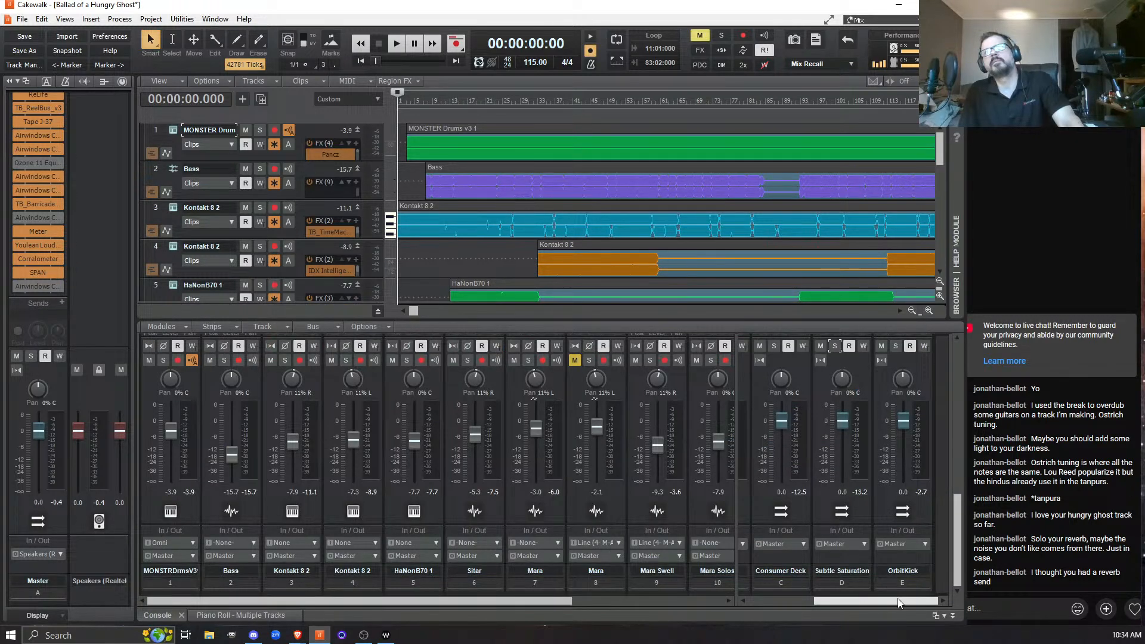
{"action": "mouse_move", "coordinate": [896, 598]}
{"action": "left_mouse_down"}
{"action": "mouse_move", "coordinate": [767, 601]}
{"action": "mouse_move", "coordinate": [880, 605]}
{"action": "left_mouse_up"}
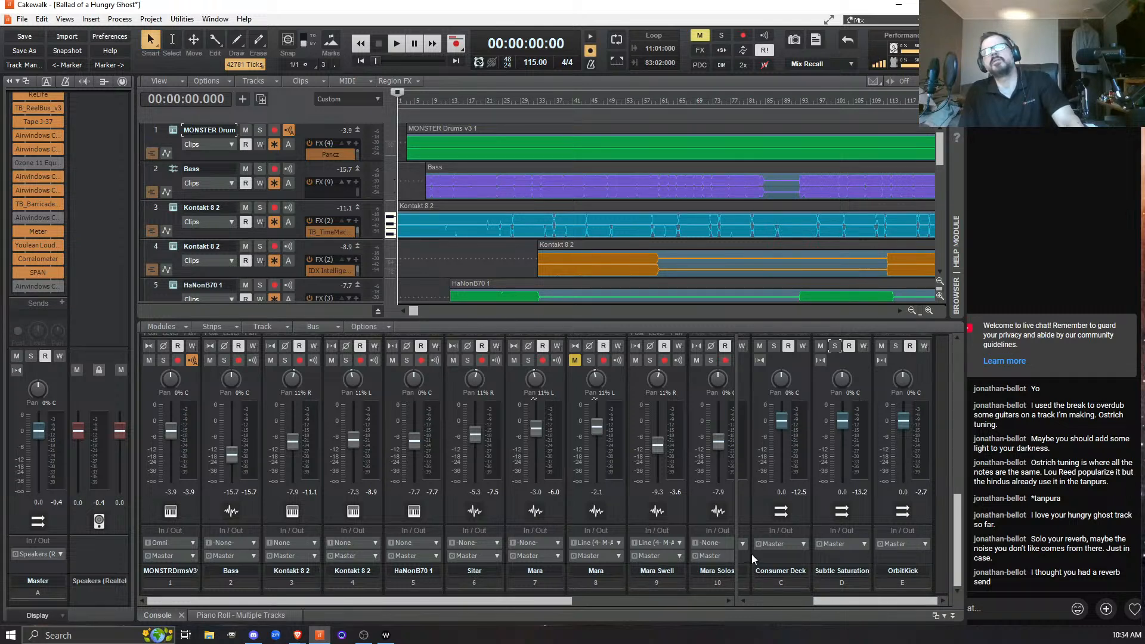
{"action": "left_click_drag", "start_coordinate": [739, 571], "coordinate": [588, 571]}
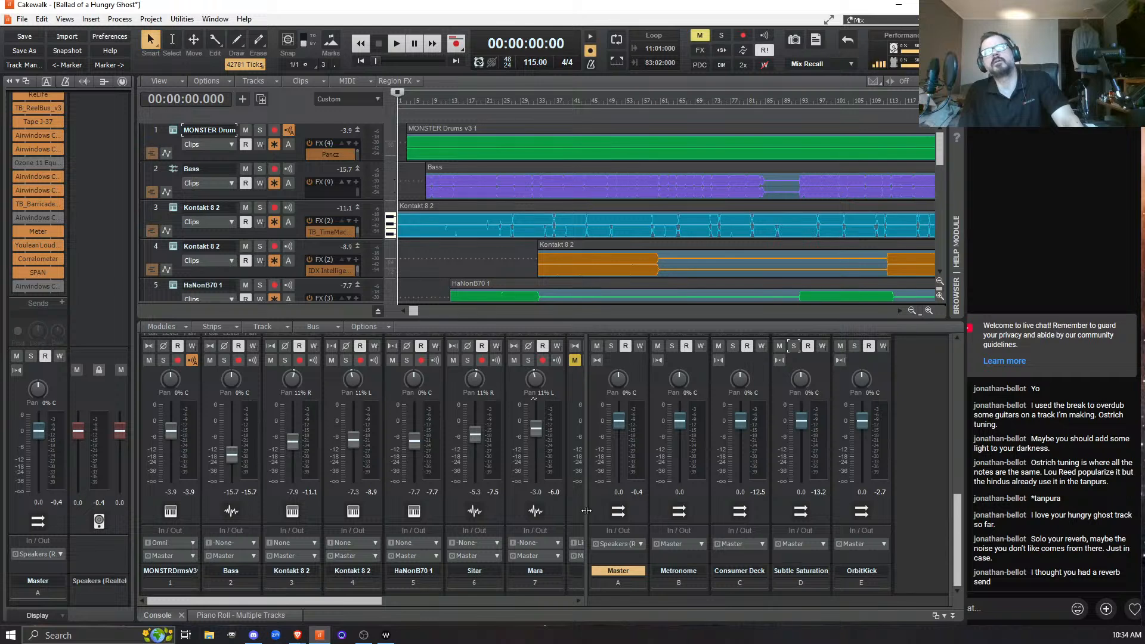
{"action": "left_click_drag", "start_coordinate": [587, 525], "coordinate": [672, 542]}
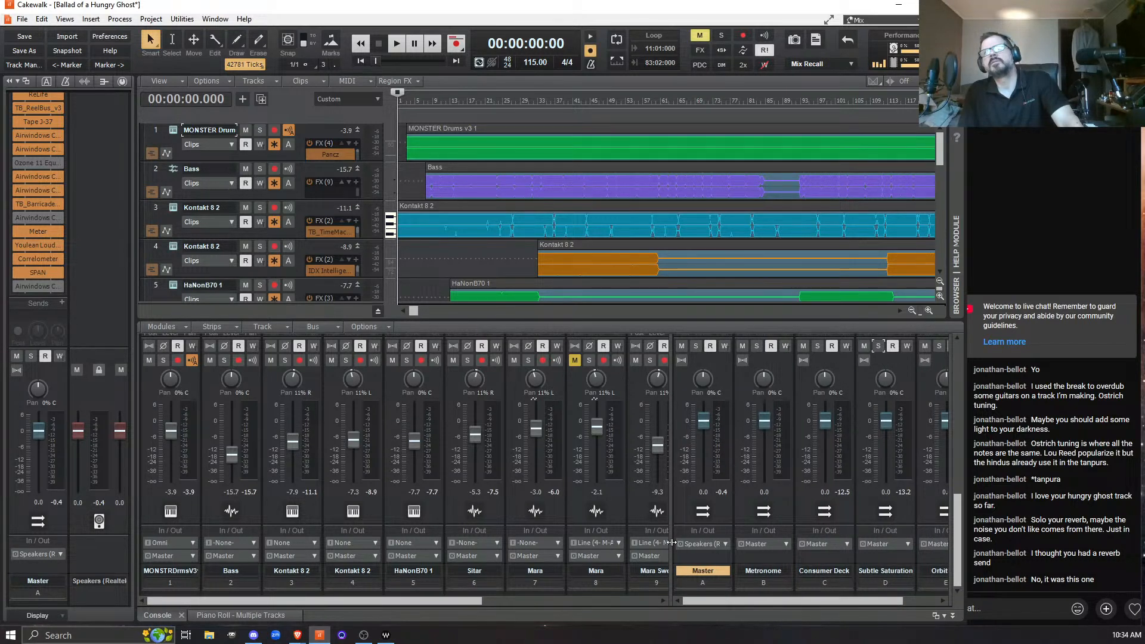
{"action": "left_click_drag", "start_coordinate": [671, 542], "coordinate": [637, 540]}
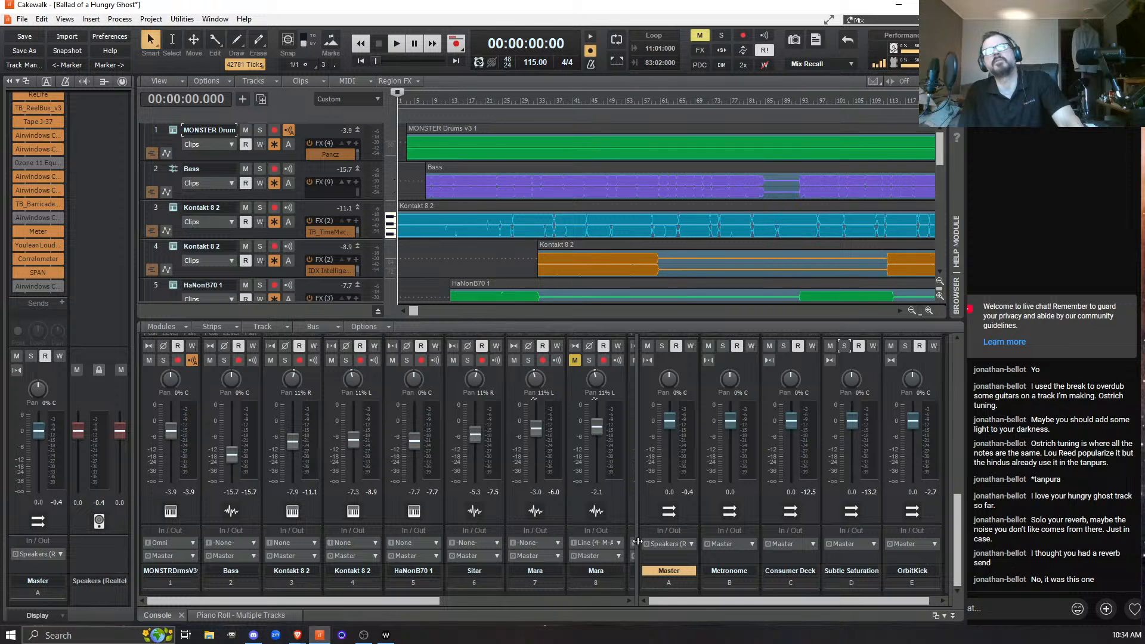
{"action": "left_click_drag", "start_coordinate": [637, 541], "coordinate": [603, 543]}
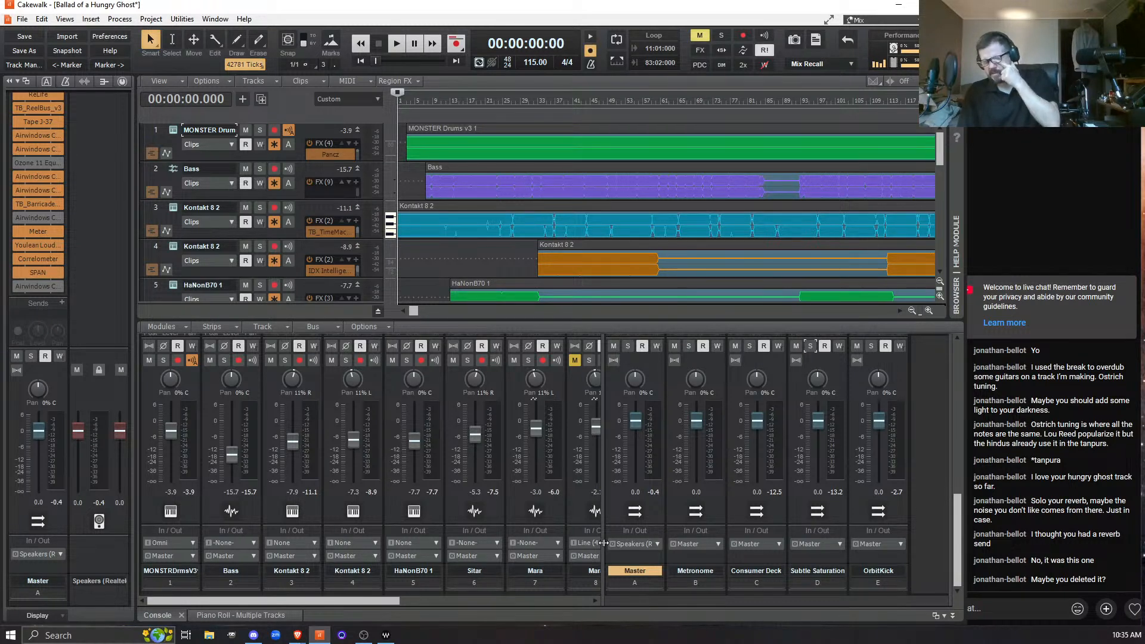
{"action": "left_click_drag", "start_coordinate": [603, 543], "coordinate": [763, 554]}
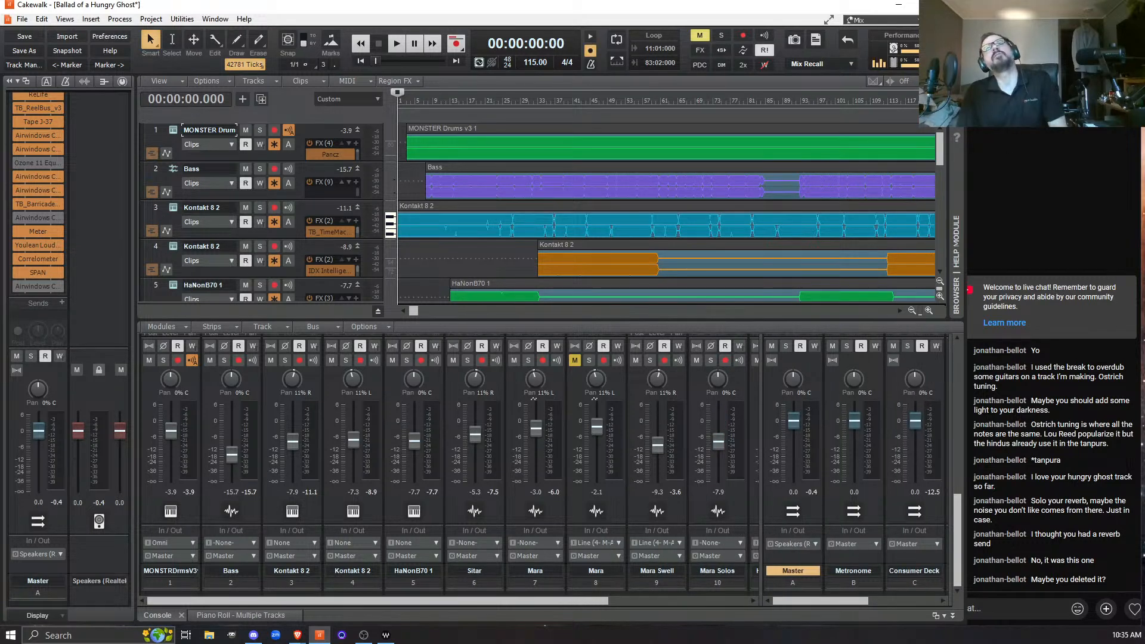
Close Ballad of a Hungry Ghost without saving and open the recent project Atone_Josh_ReVox.cwp.
{"action": "left_click", "coordinate": [954, 4]}
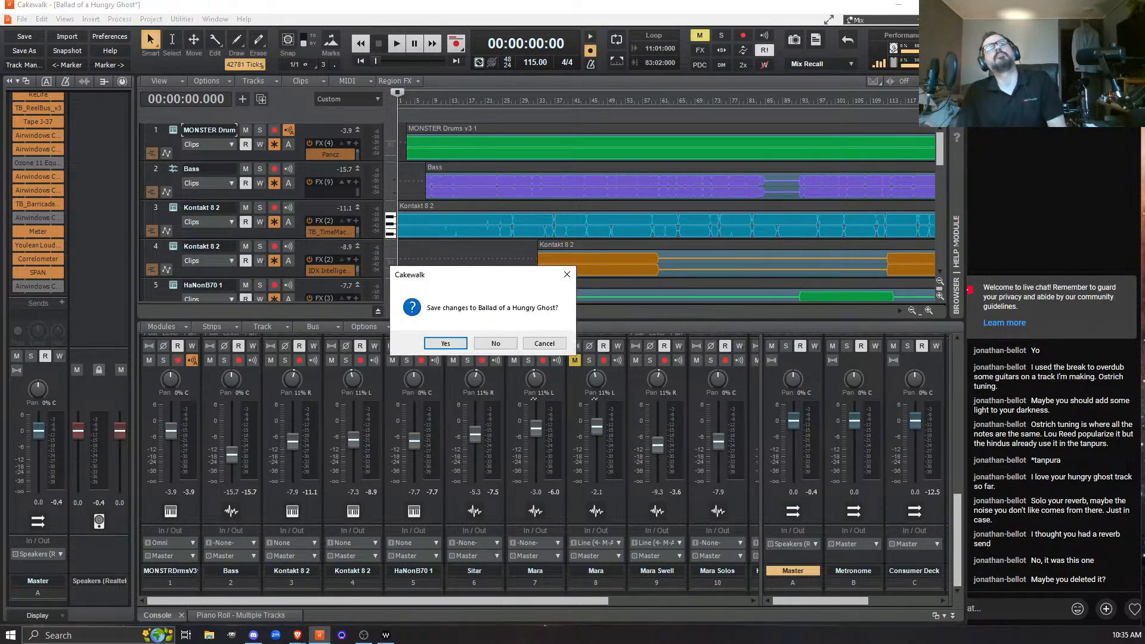
{"action": "left_click", "coordinate": [495, 343]}
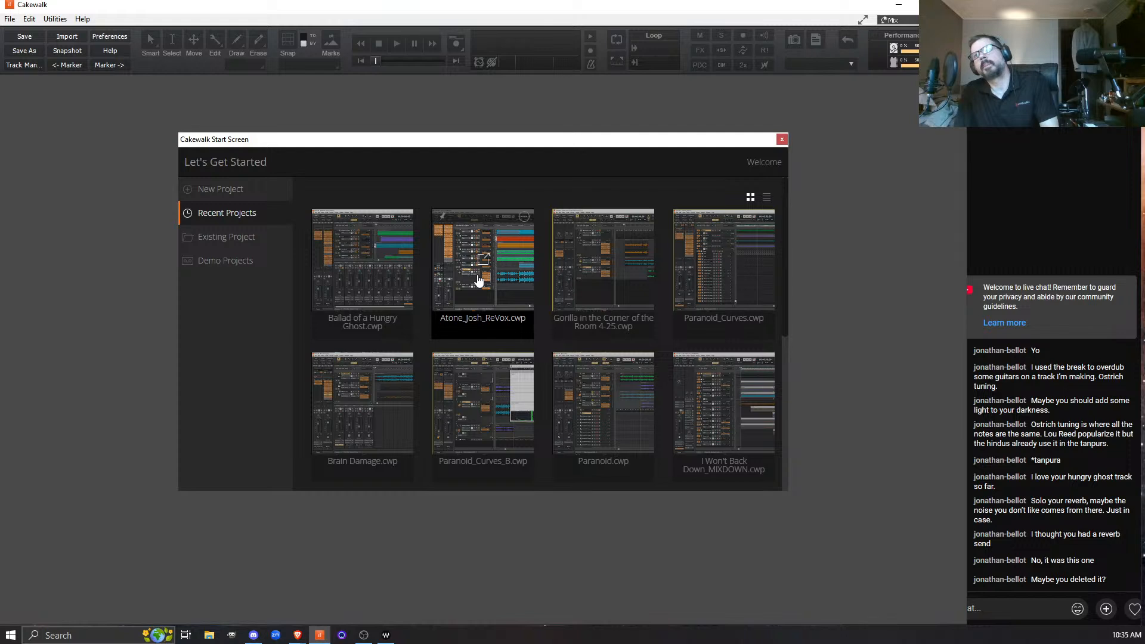
{"action": "left_click", "coordinate": [478, 280]}
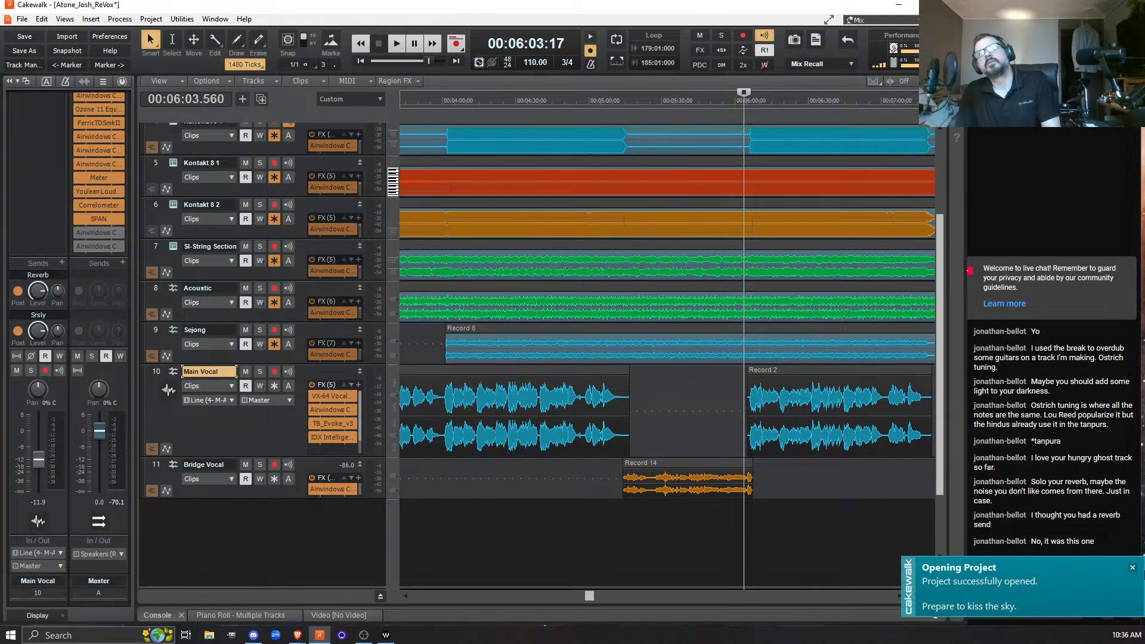
{"action": "left_click", "coordinate": [1136, 569]}
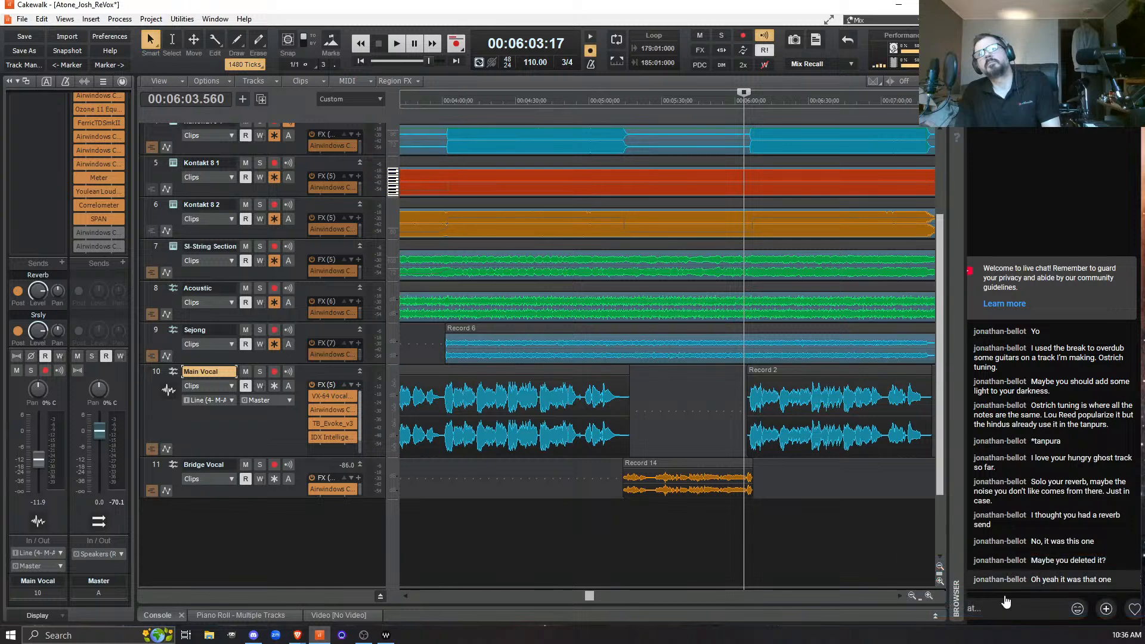
Show the mixing console with the Reverb and Srsly buses, and cancel closing the Atone_Josh_ReVox project.
{"action": "left_click", "coordinate": [934, 616]}
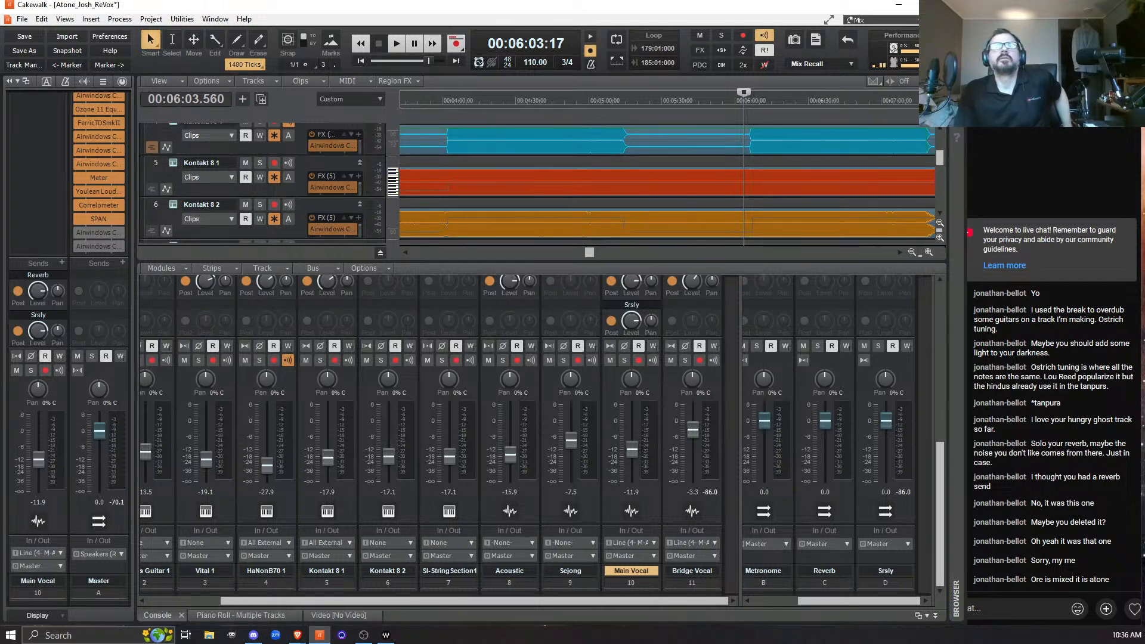
{"action": "left_click", "coordinate": [954, 5]}
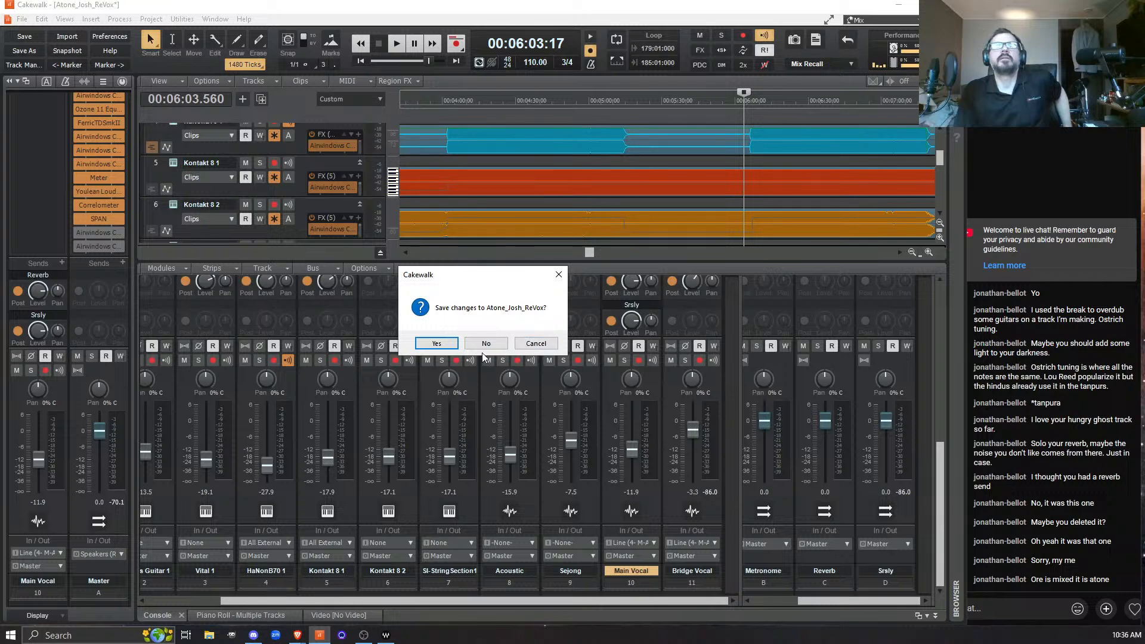
{"action": "left_click", "coordinate": [535, 344]}
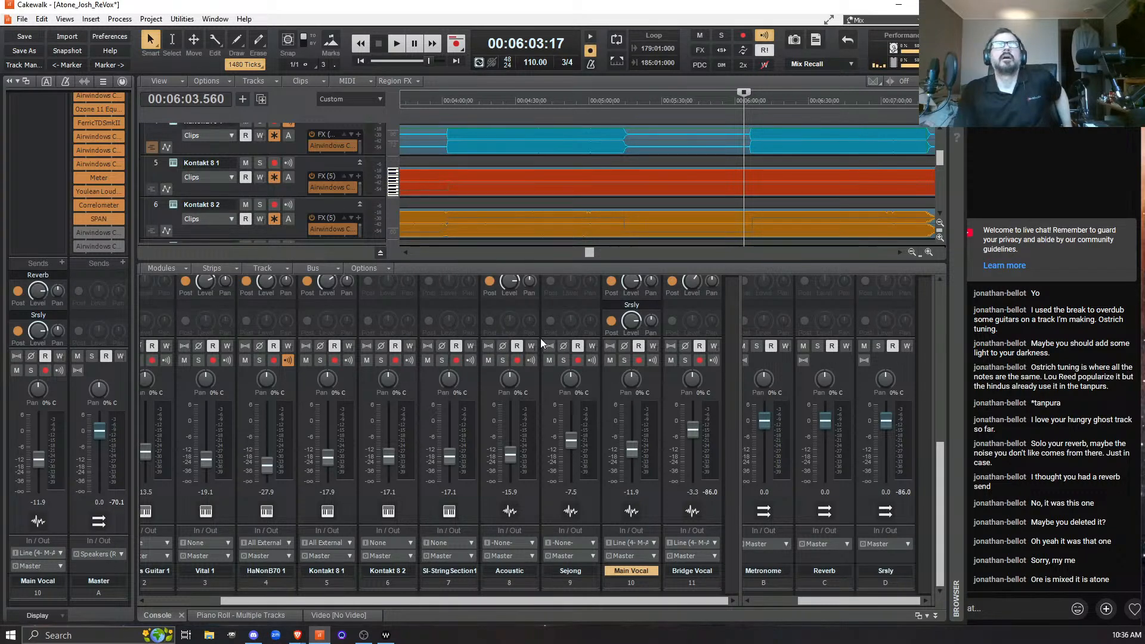
Close Atone_Josh_ReVox without saving and reopen the recent project Ballad of a Hungry Ghost.
{"action": "left_click", "coordinate": [954, 5]}
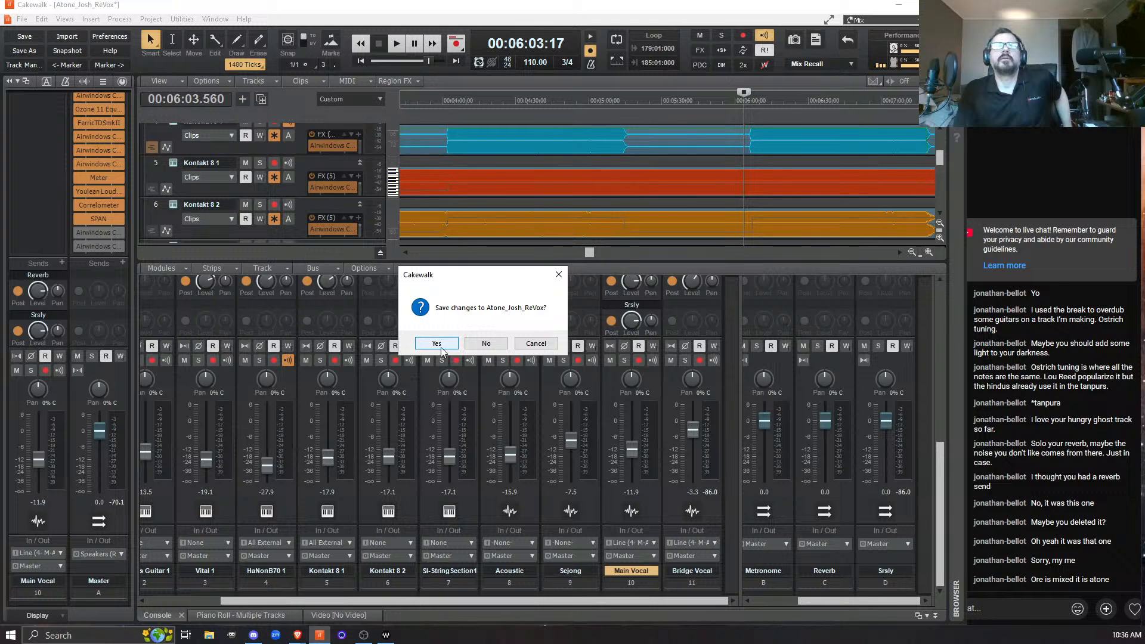
{"action": "left_click", "coordinate": [486, 344]}
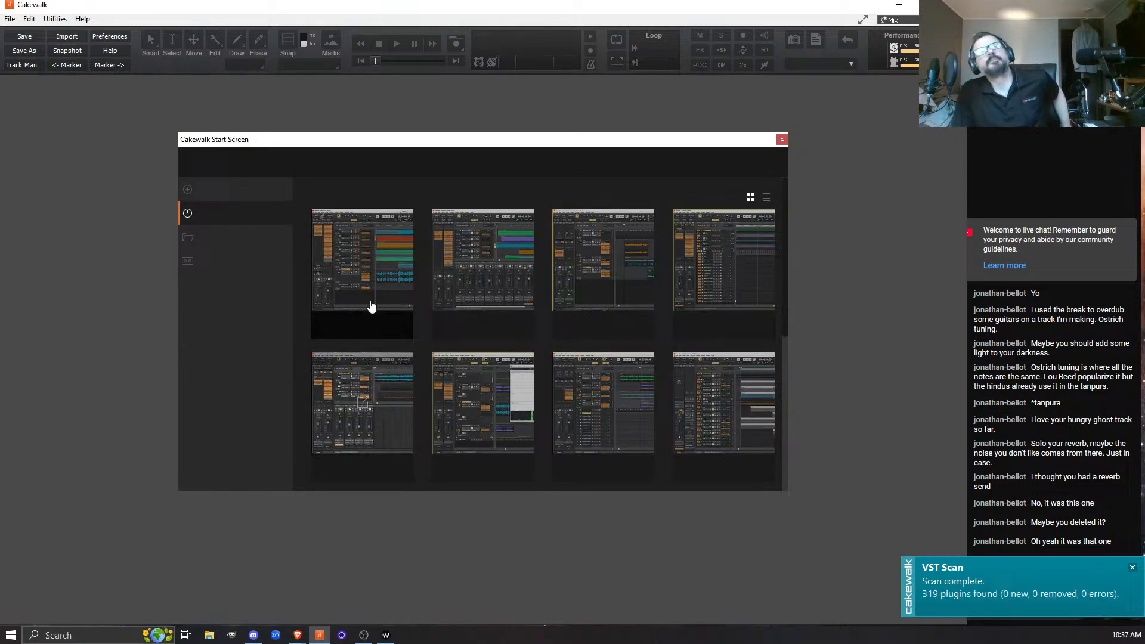
{"action": "left_click", "coordinate": [459, 276]}
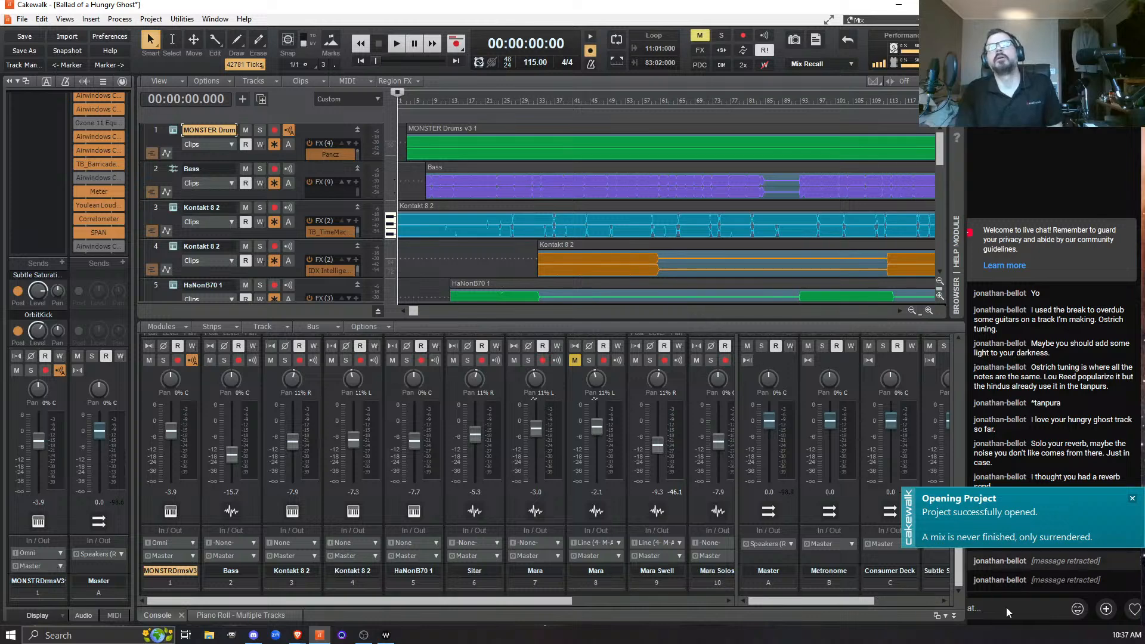
Collapse the console, and swap the Mara mutes by unmuting track 8 and muting track 7.
{"action": "left_click", "coordinate": [954, 615]}
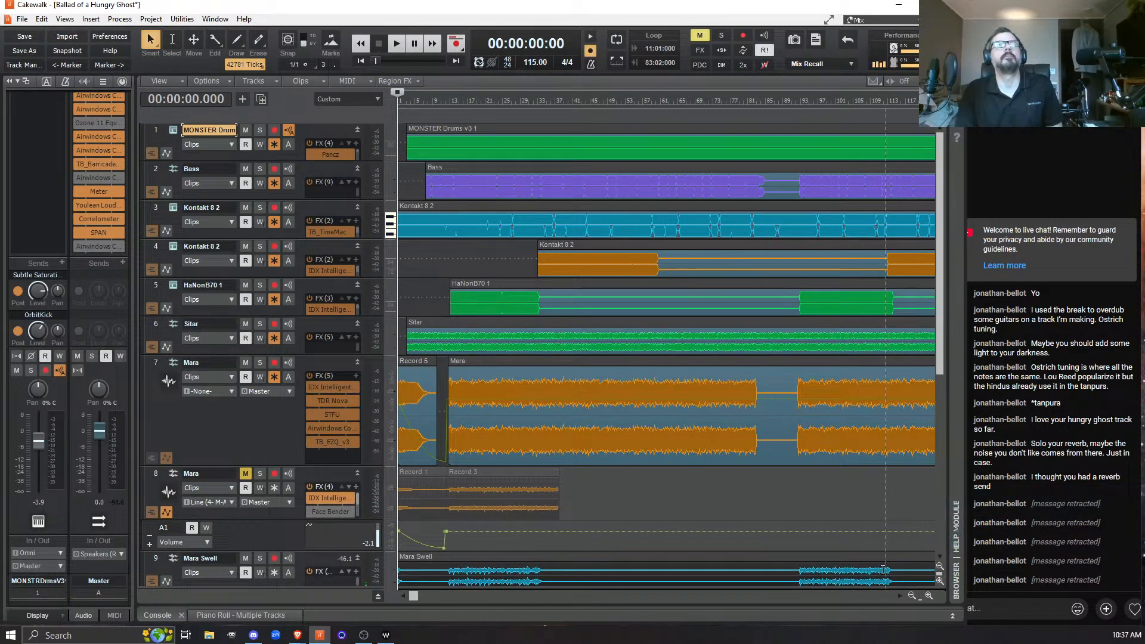
{"action": "left_click", "coordinate": [245, 473]}
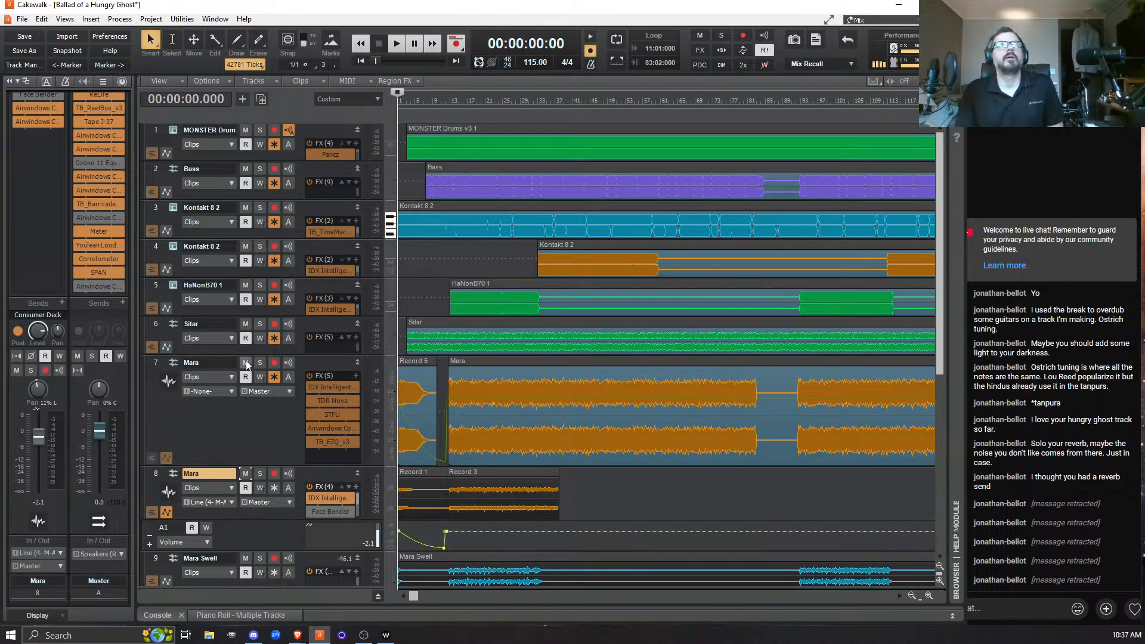
{"action": "left_click", "coordinate": [245, 363]}
Shrink Mara track 7 and enlarge Mara track 8 until the whole effects rack of track 8 is shown.
{"action": "scroll", "coordinate": [340, 503], "scroll_direction": "down", "scroll_amount": 2}
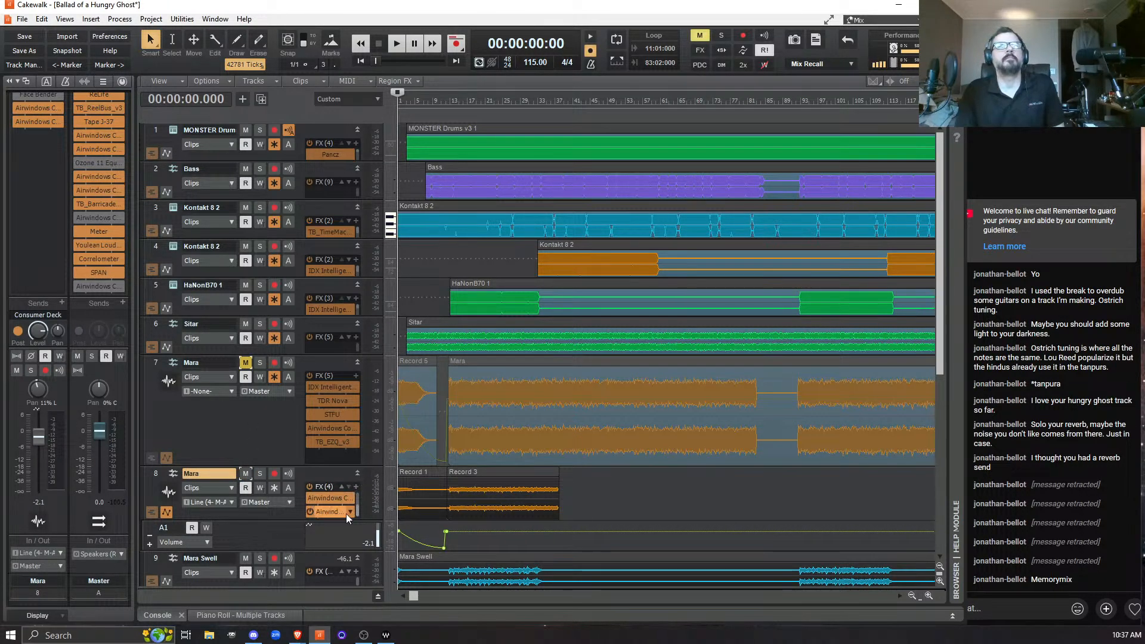
{"action": "left_click_drag", "start_coordinate": [324, 466], "coordinate": [321, 409]}
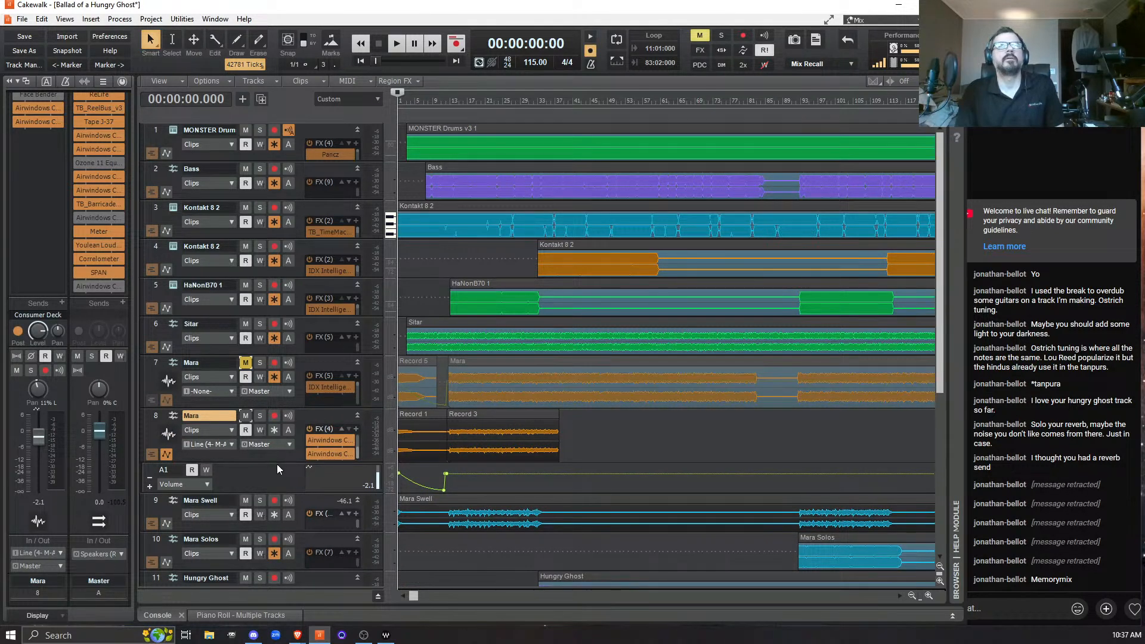
{"action": "left_click_drag", "start_coordinate": [279, 465], "coordinate": [282, 551]}
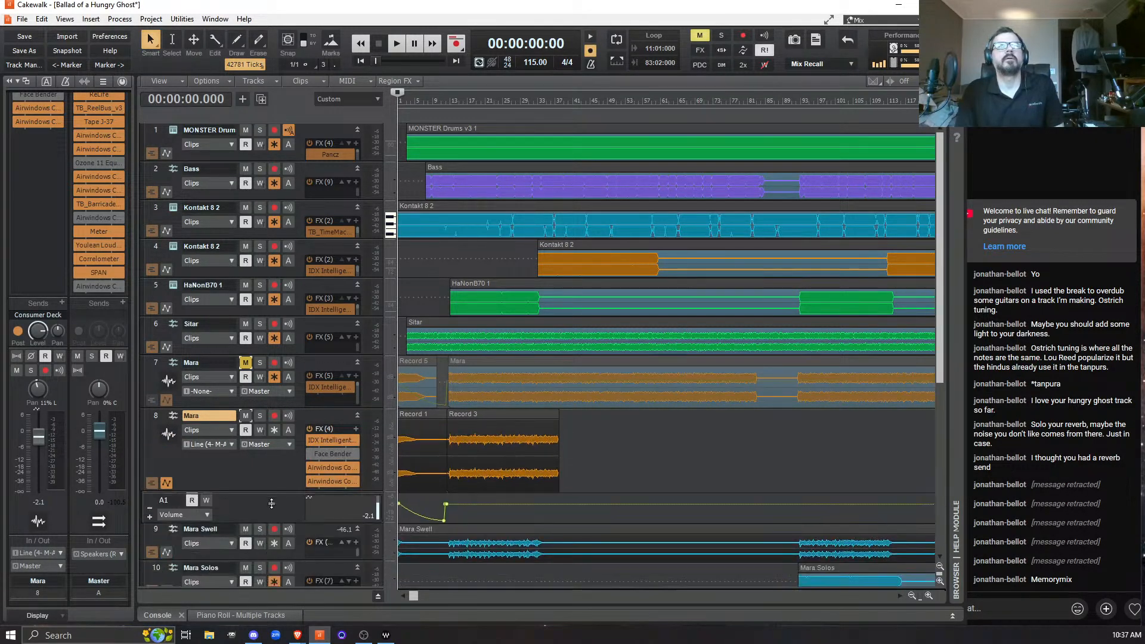
{"action": "scroll", "coordinate": [285, 528], "scroll_direction": "down", "scroll_amount": 3}
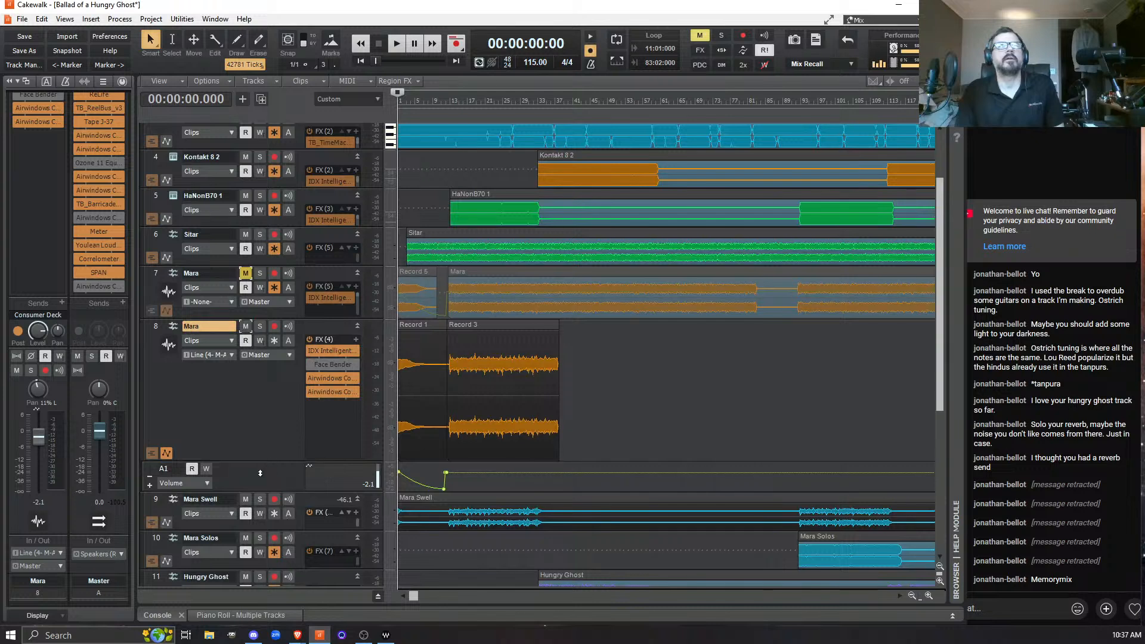
Hide the volume automation lane of Mara track 8.
{"action": "right_click", "coordinate": [256, 478]}
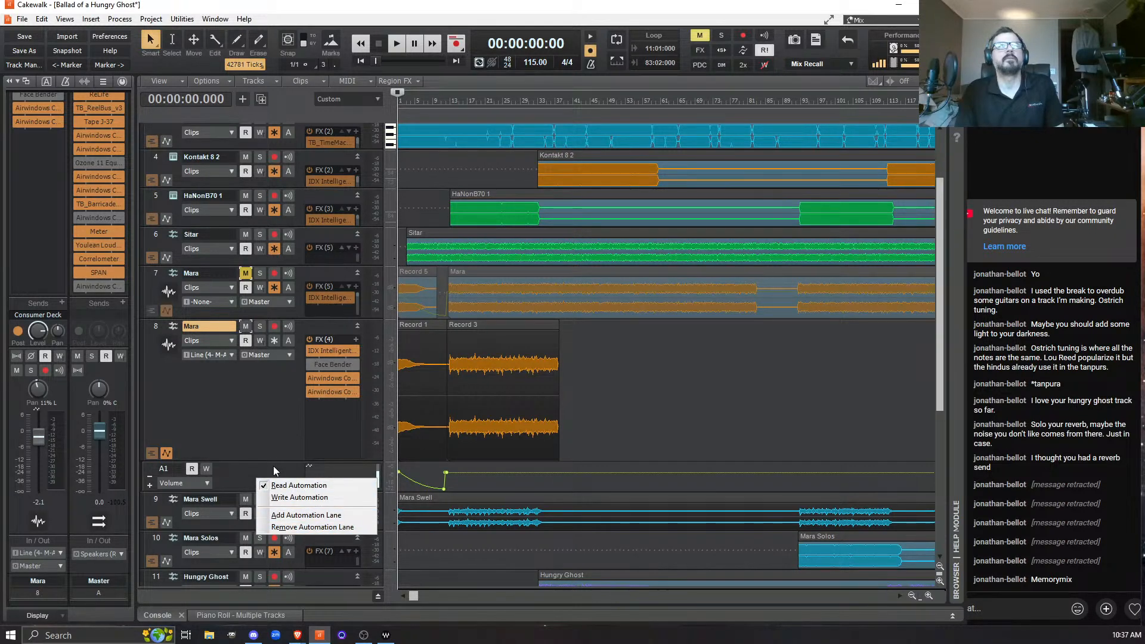
{"action": "left_click", "coordinate": [265, 450]}
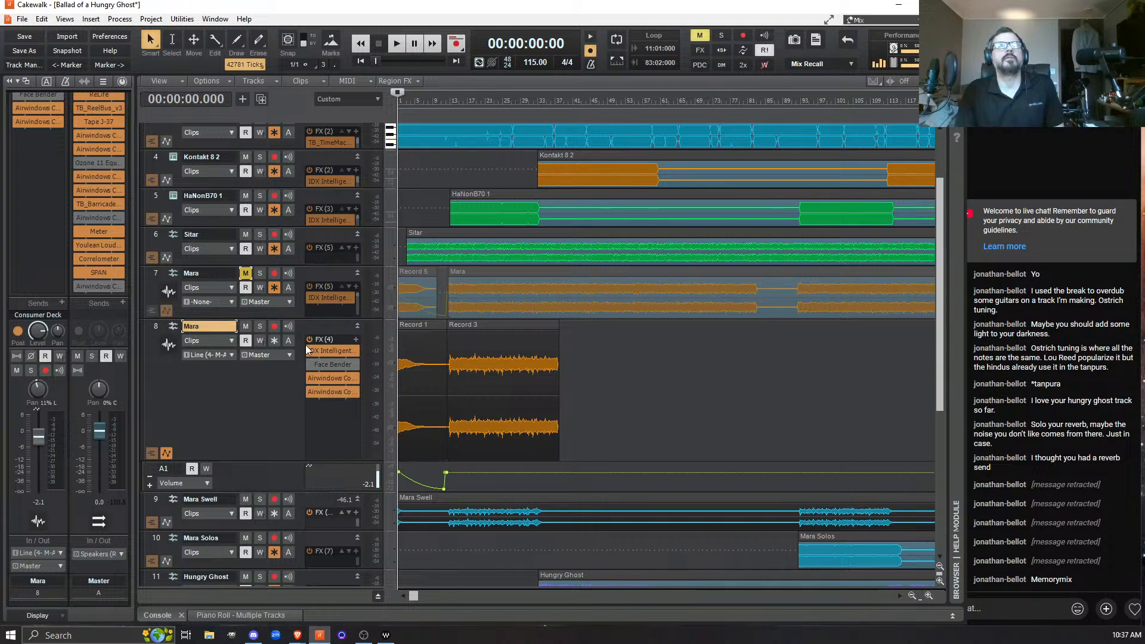
{"action": "right_click", "coordinate": [303, 328]}
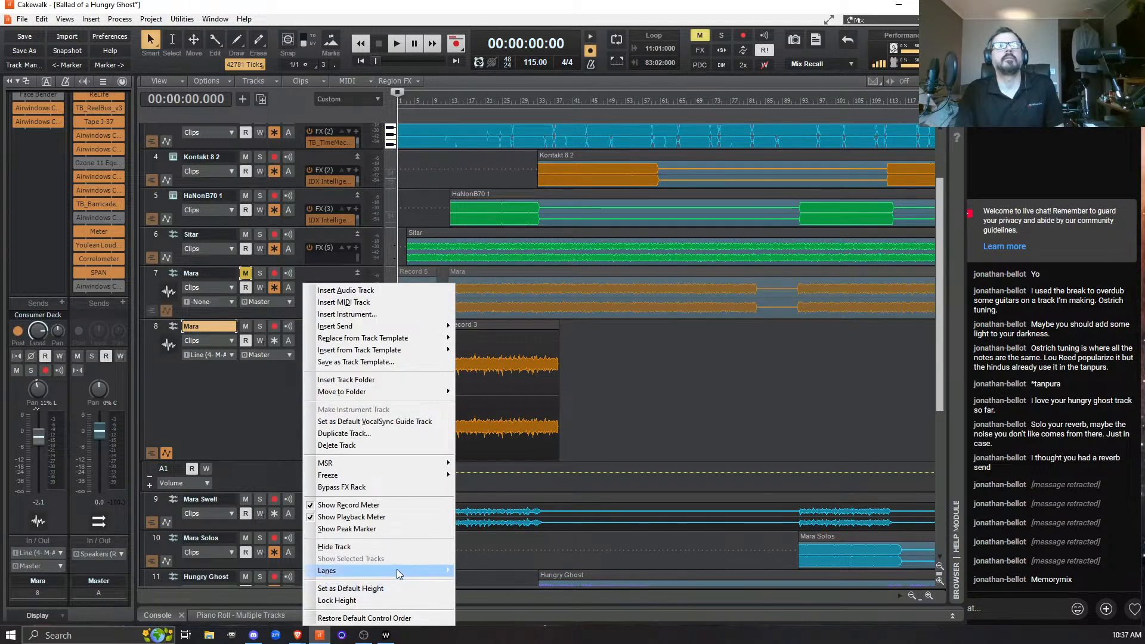
{"action": "mouse_move", "coordinate": [396, 570]}
{"action": "left_click", "coordinate": [500, 583]}
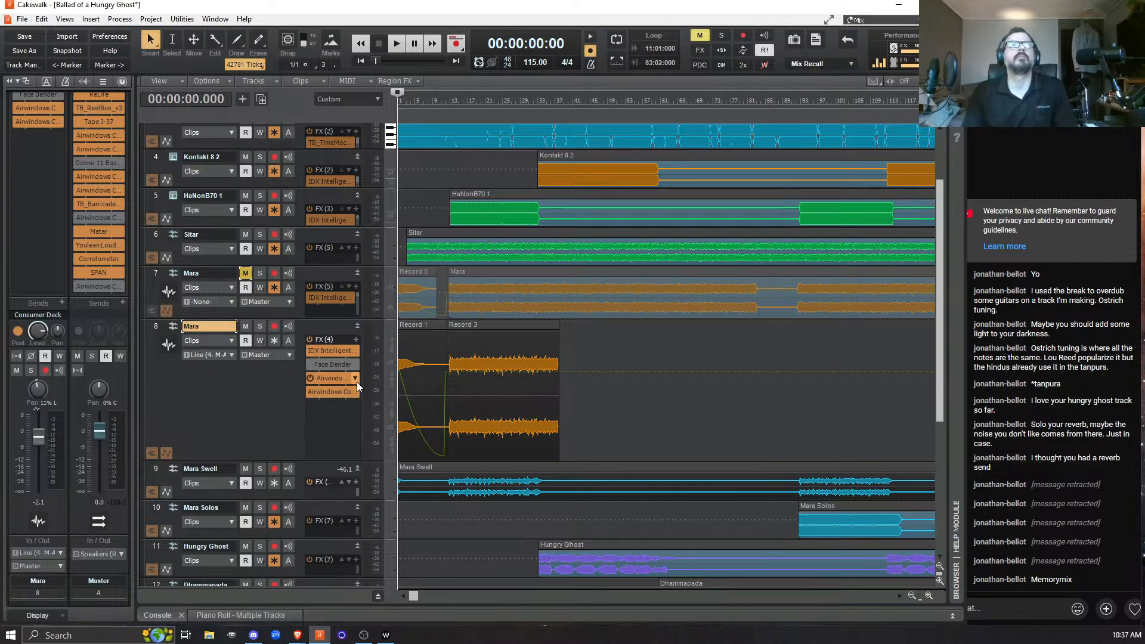
Bypass both Airwindows Consolidated effects on Mara track 8 and insert the Waves GTR Solo Tool Rack Stereo.
{"action": "left_click", "coordinate": [309, 378]}
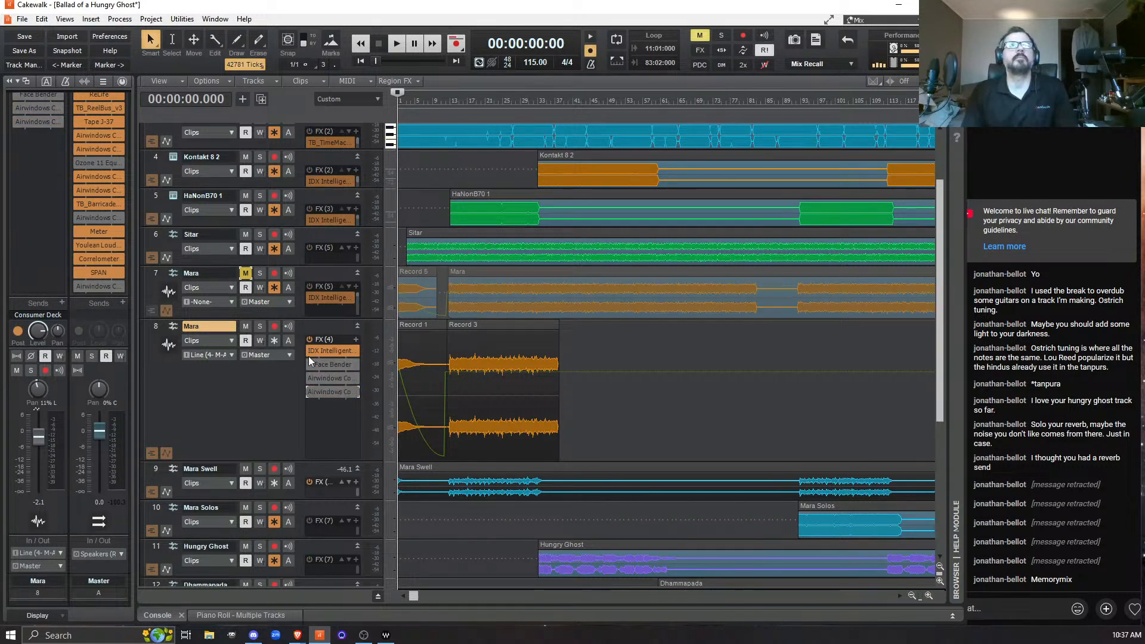
{"action": "left_click", "coordinate": [356, 338]}
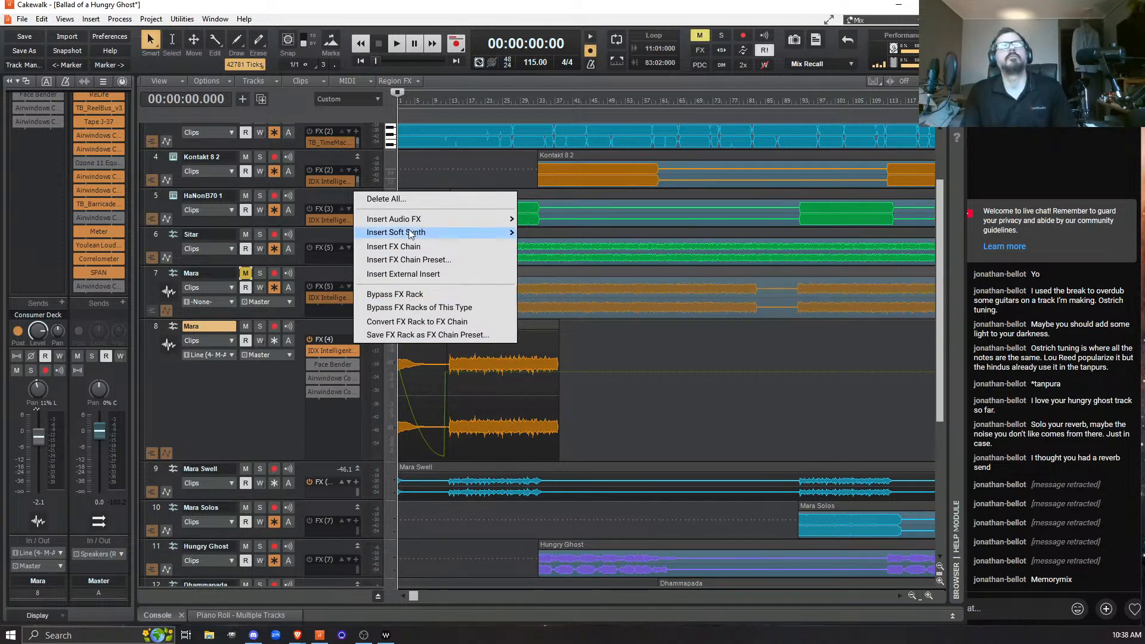
{"action": "mouse_move", "coordinate": [410, 220]}
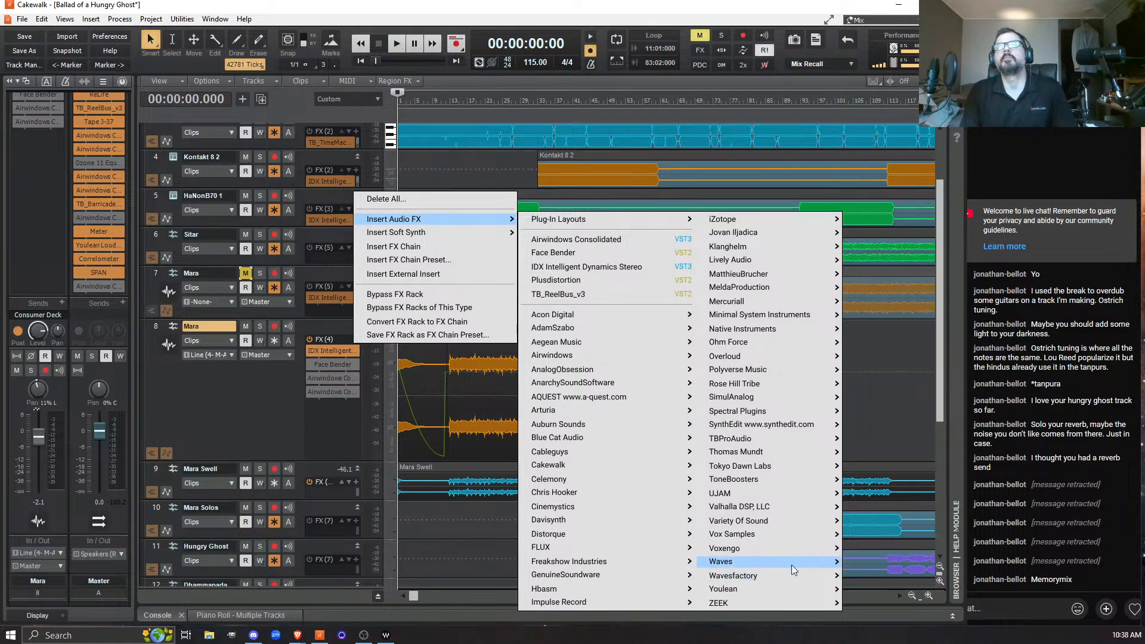
{"action": "mouse_move", "coordinate": [791, 564]}
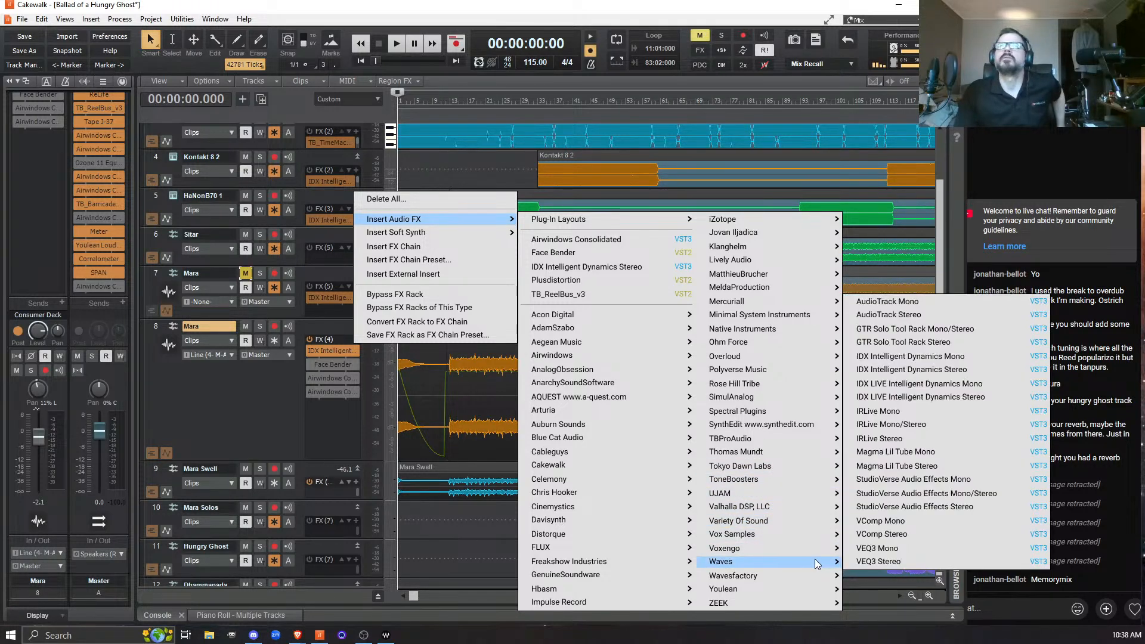
{"action": "left_click", "coordinate": [970, 341]}
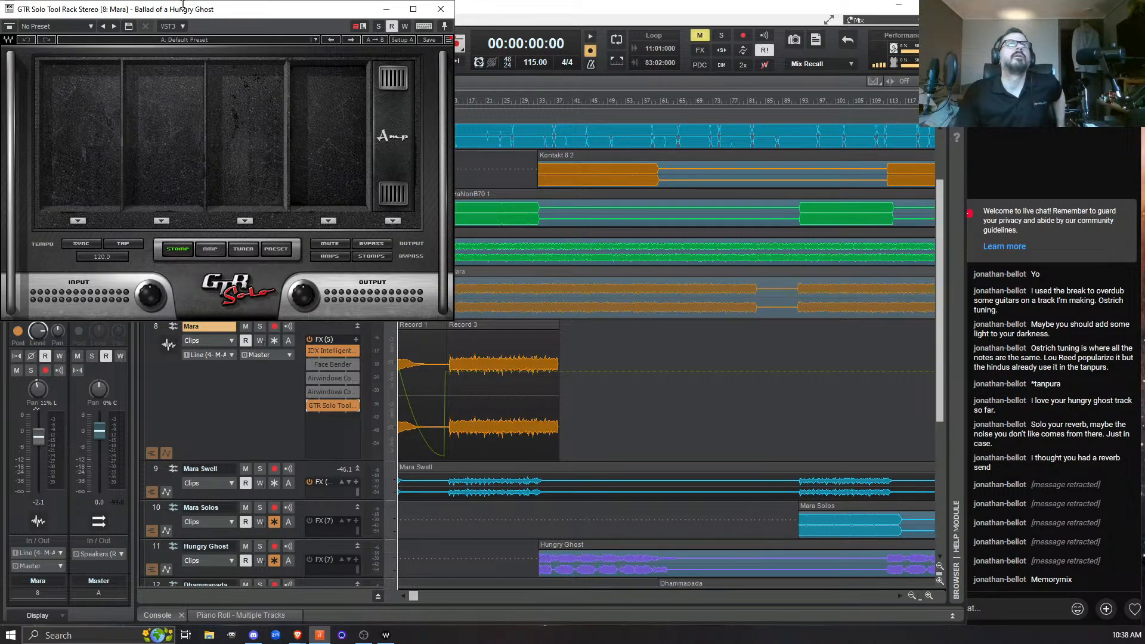
{"action": "left_click_drag", "start_coordinate": [209, 11], "coordinate": [621, 169]}
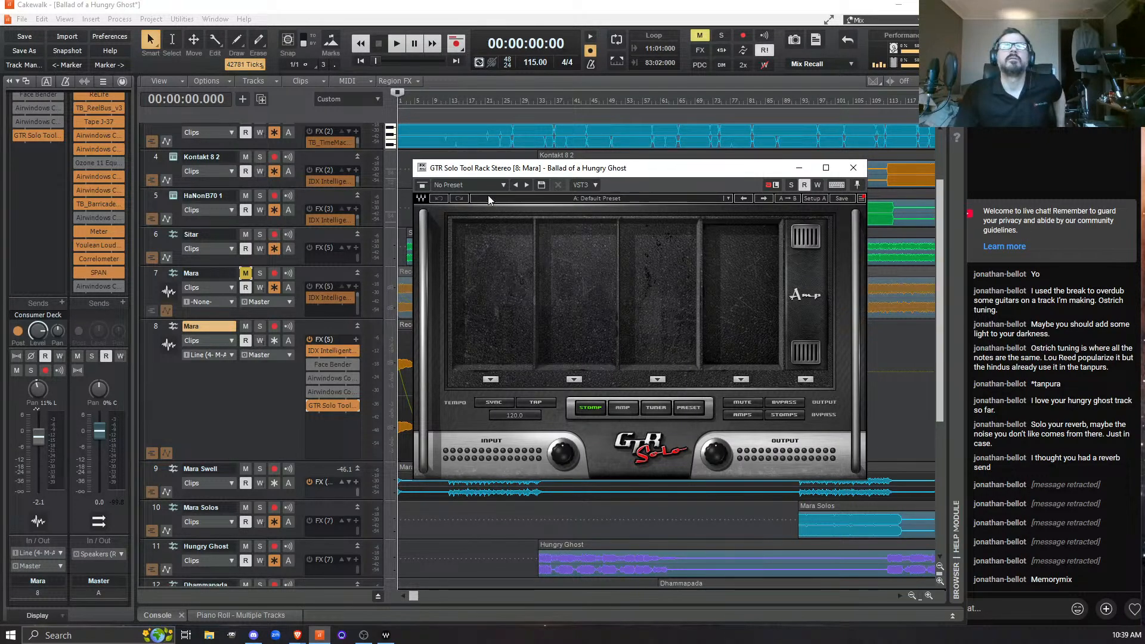
Examine the GTR Solo rack presets, its amp, tuner and preset pages, and the factory amp presets.
{"action": "left_click", "coordinate": [727, 198]}
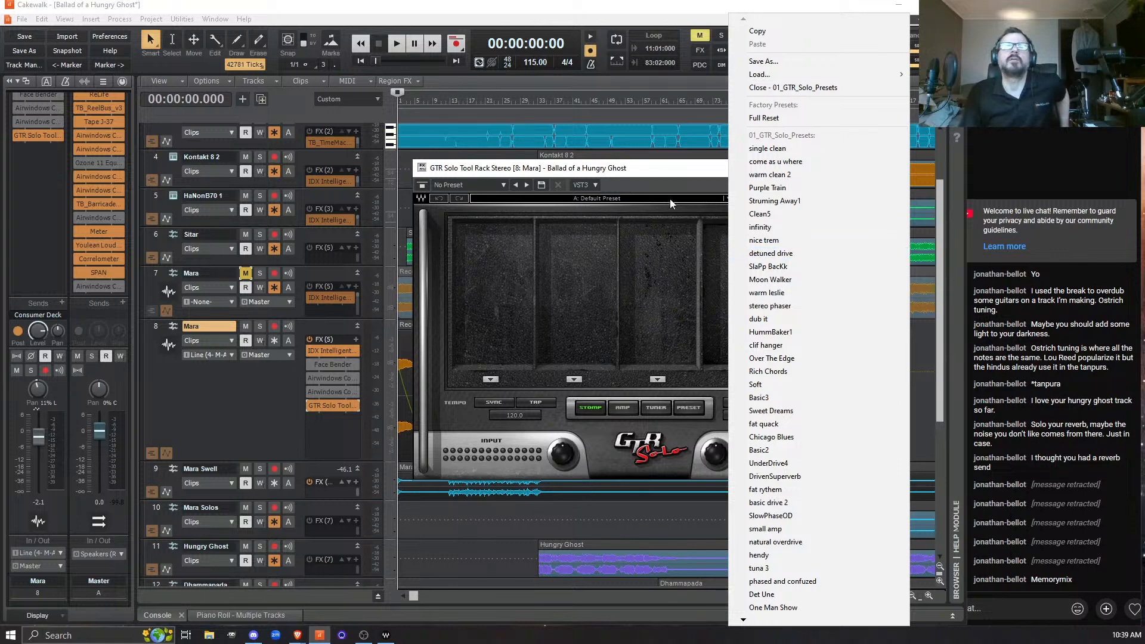
{"action": "left_click", "coordinate": [561, 280]}
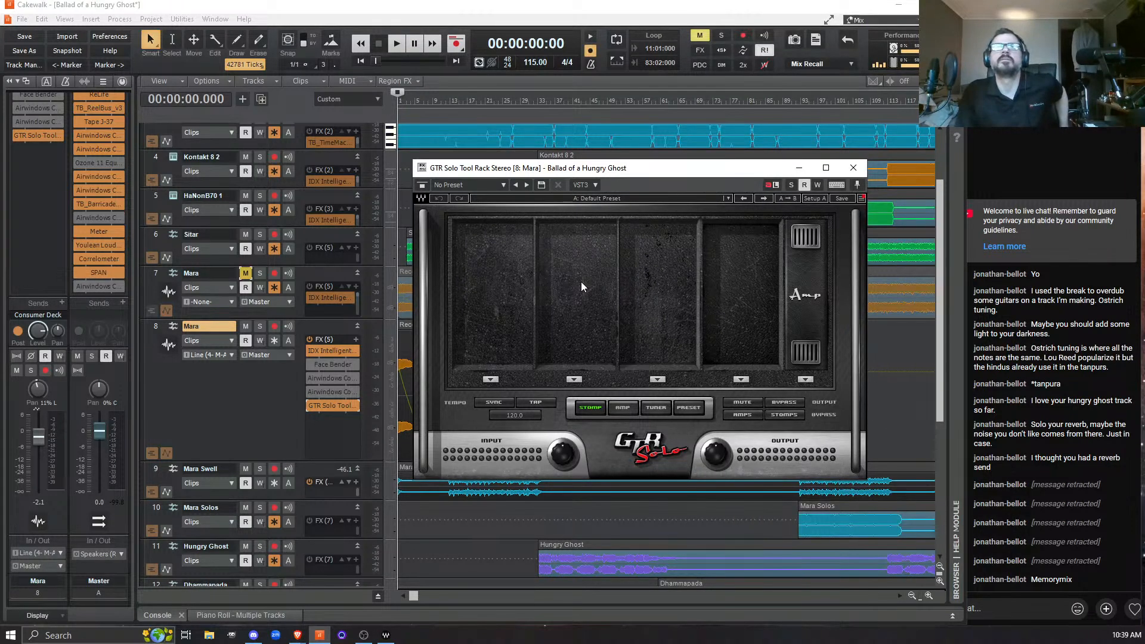
{"action": "left_click", "coordinate": [621, 409]}
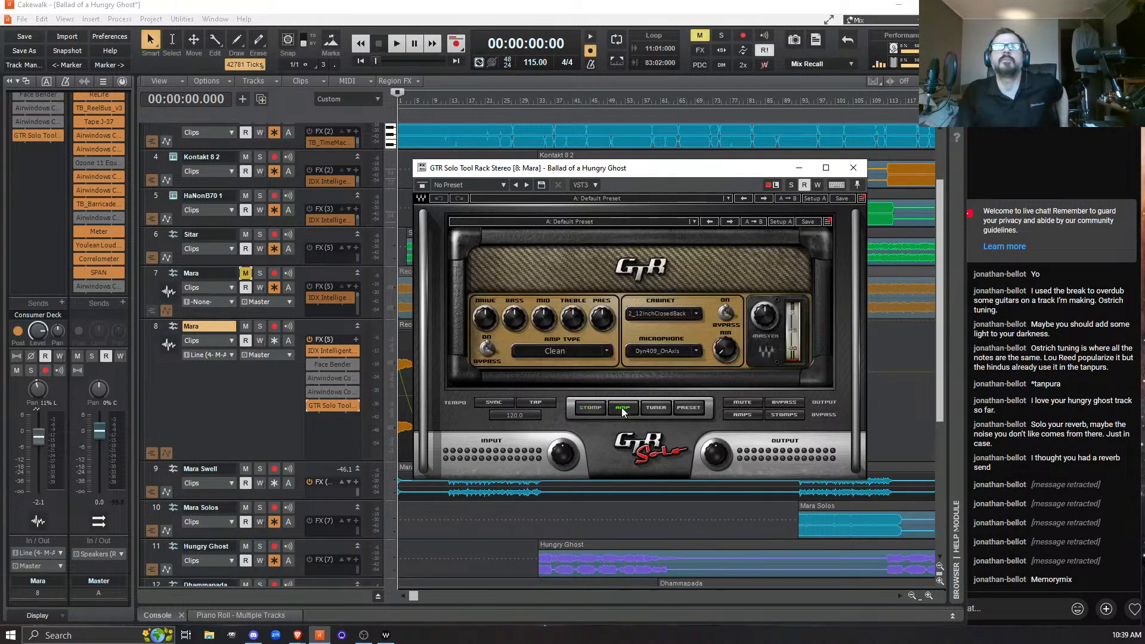
{"action": "left_click", "coordinate": [657, 410]}
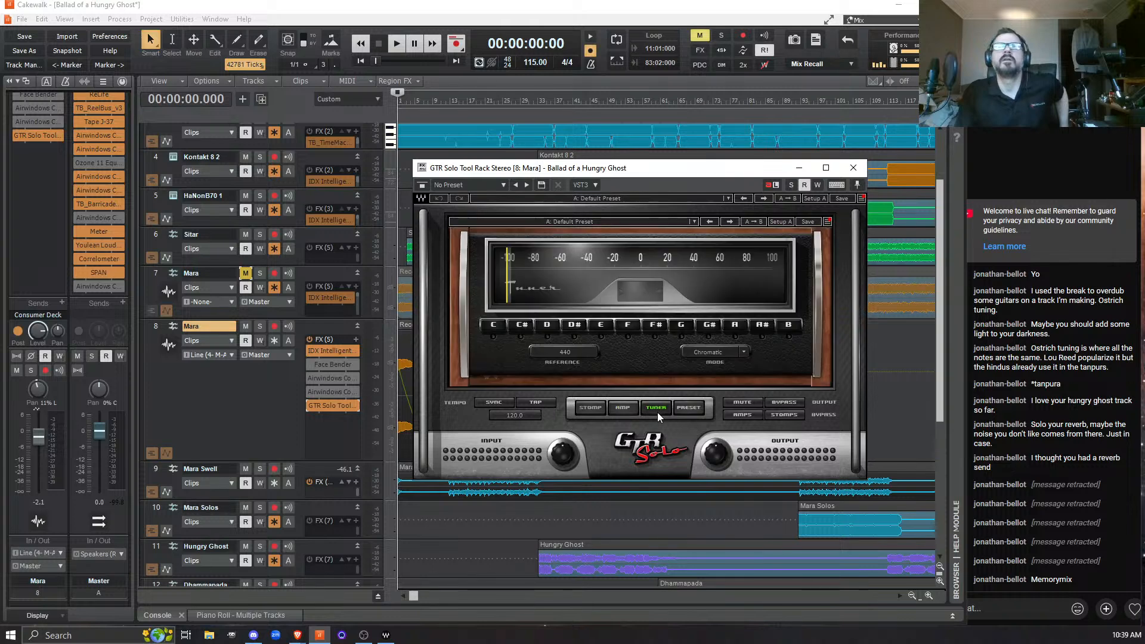
{"action": "left_click", "coordinate": [686, 410]}
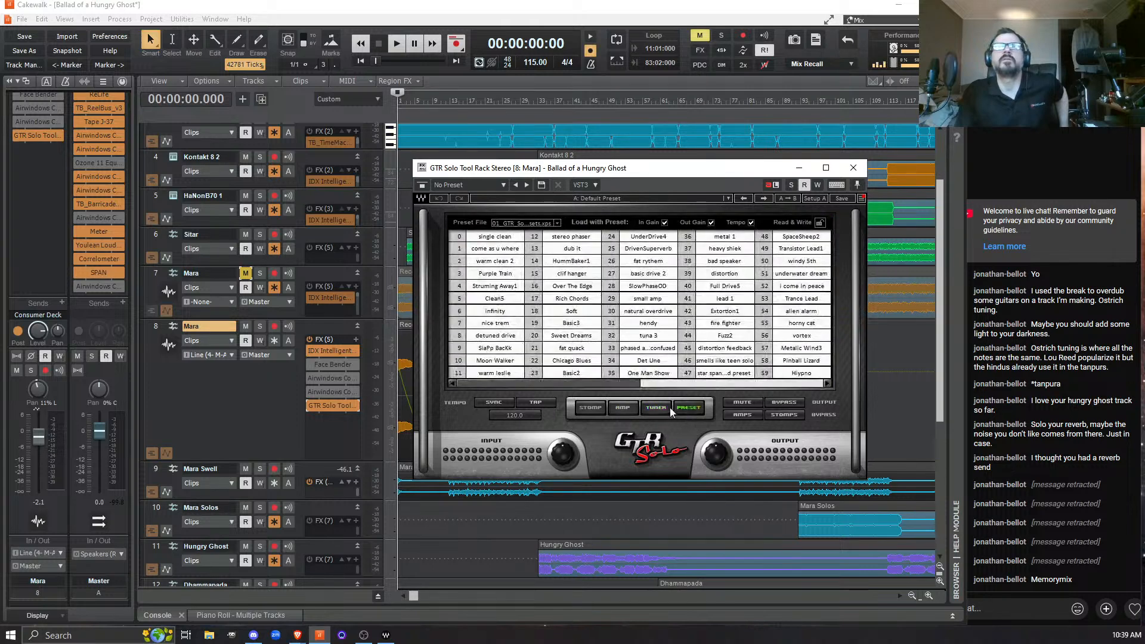
{"action": "left_click", "coordinate": [622, 409]}
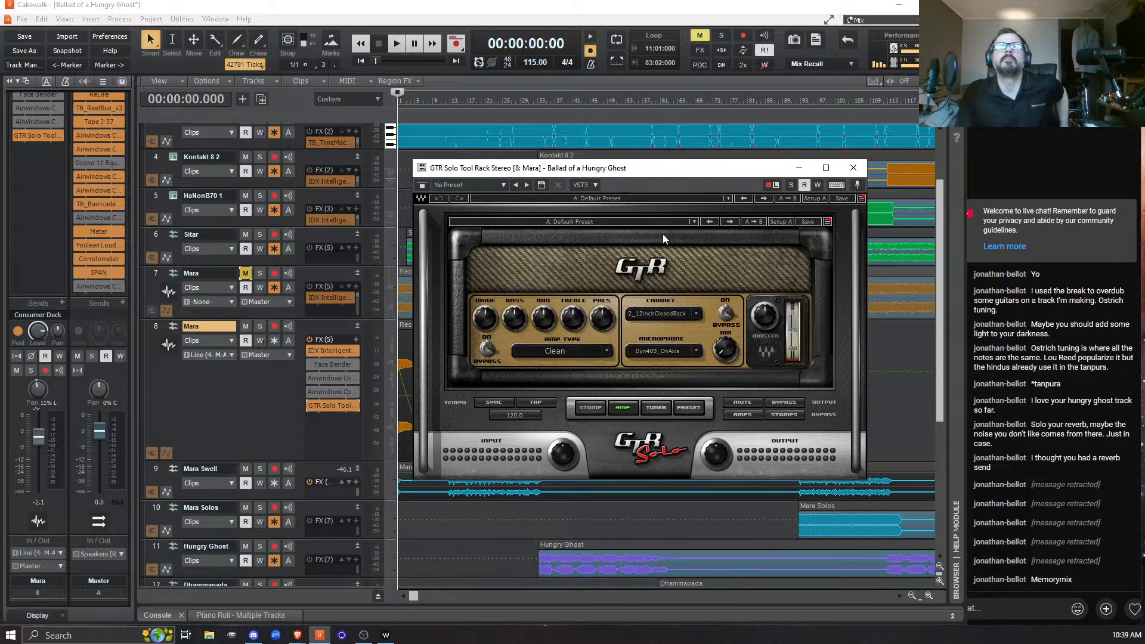
{"action": "left_click", "coordinate": [694, 222]}
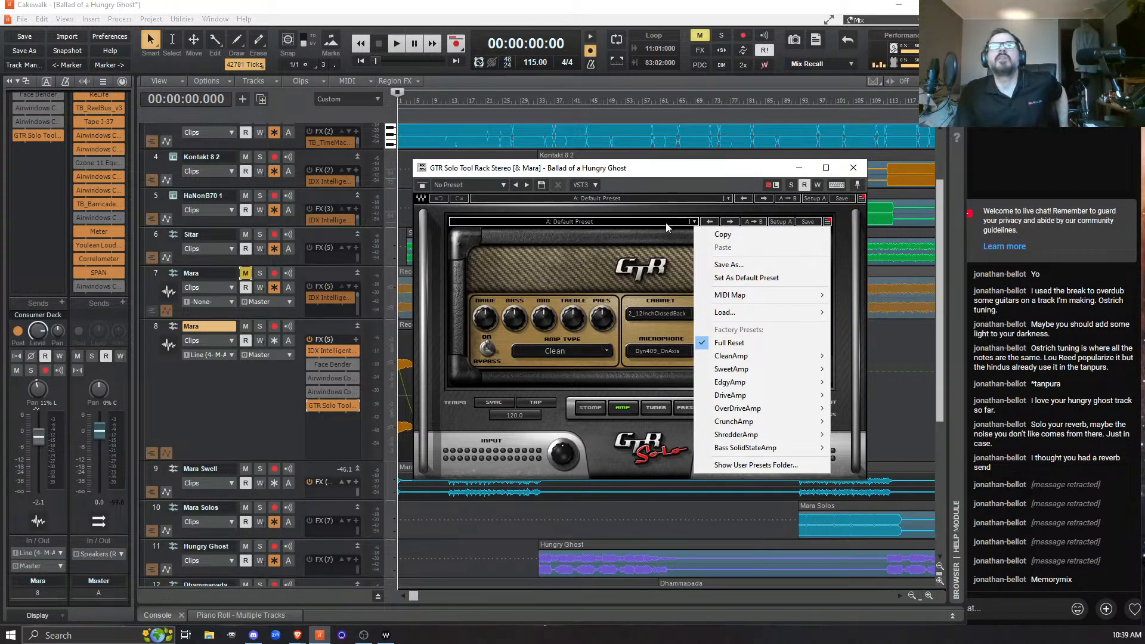
{"action": "left_click", "coordinate": [636, 267]}
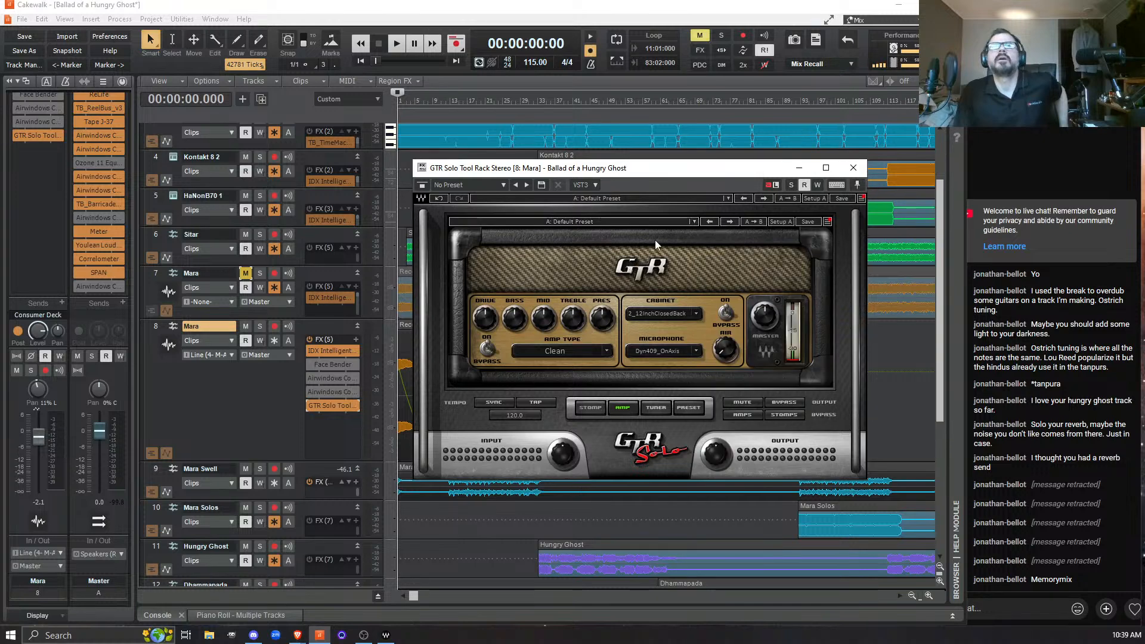
Load the Fuzz2 preset in the GTR Solo rack and compare its amp page with its stomp page.
{"action": "left_click", "coordinate": [726, 198]}
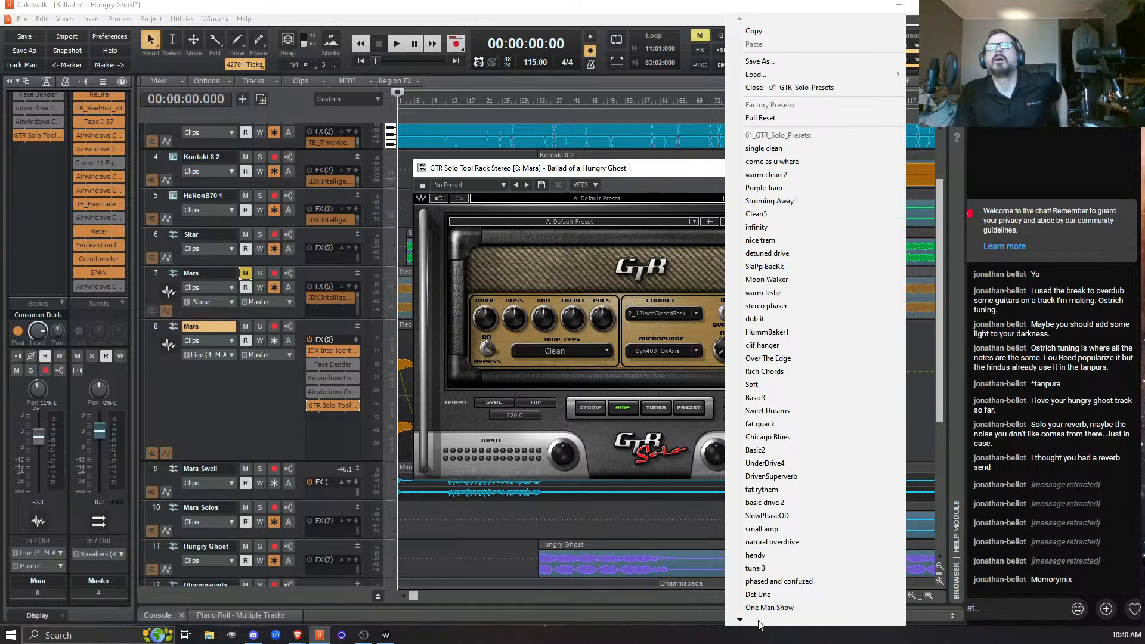
{"action": "mouse_move", "coordinate": [741, 623]}
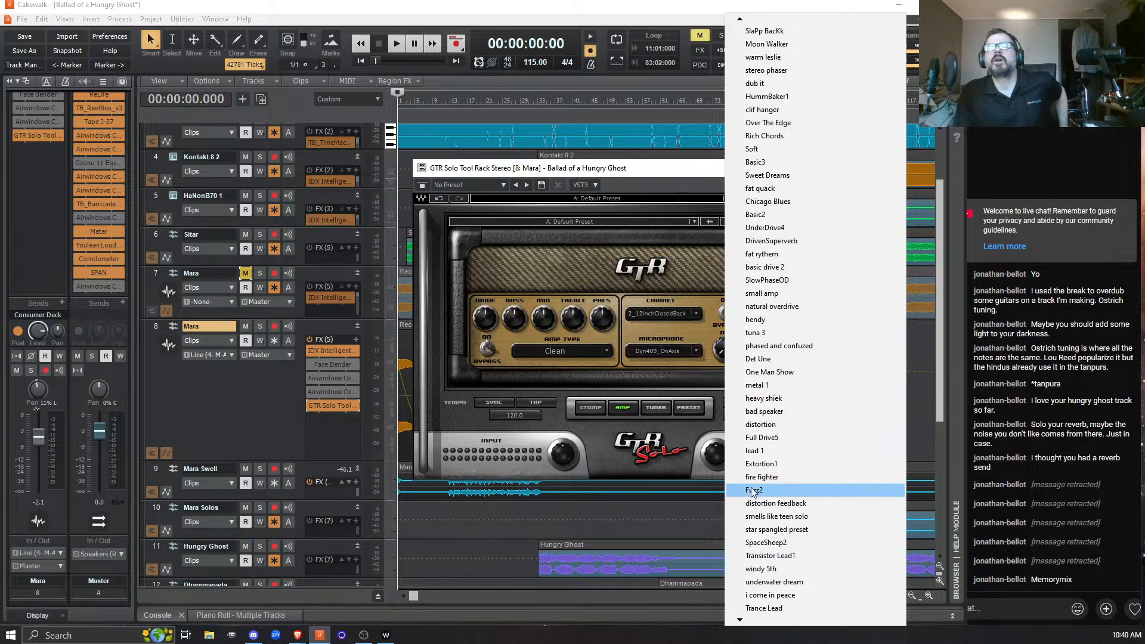
{"action": "left_click", "coordinate": [749, 495]}
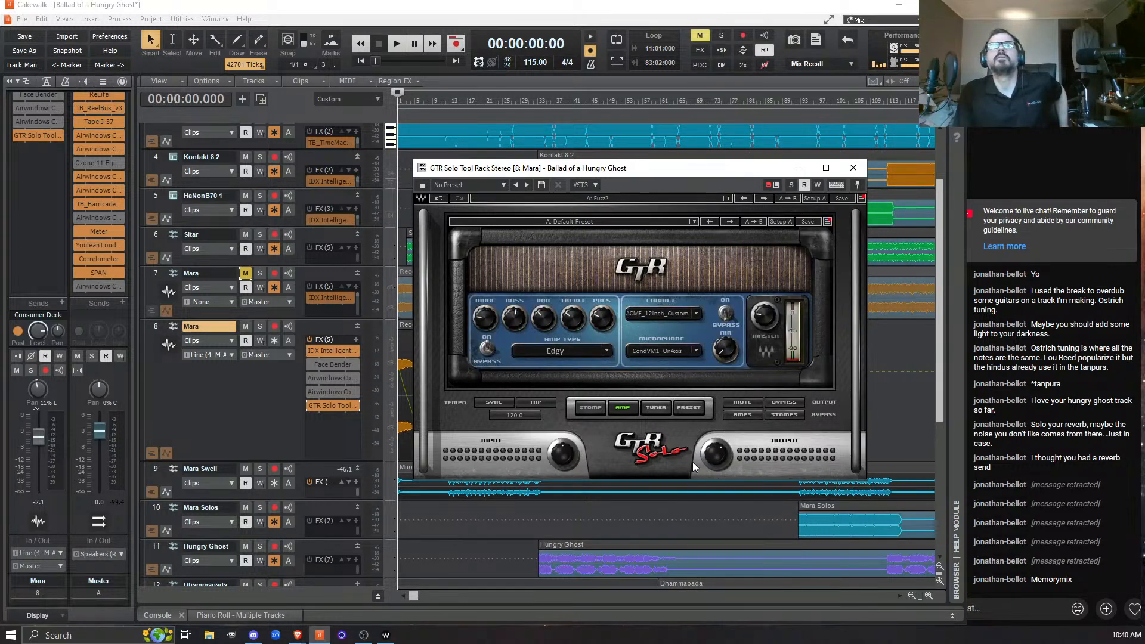
{"action": "left_click", "coordinate": [589, 409]}
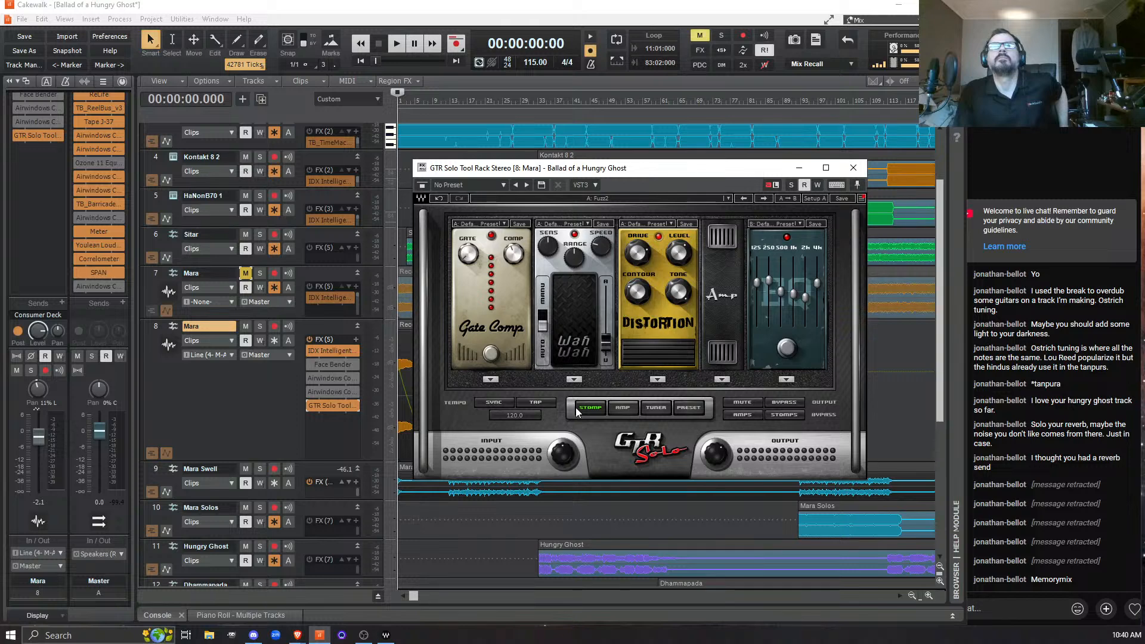
{"action": "left_click", "coordinate": [623, 409]}
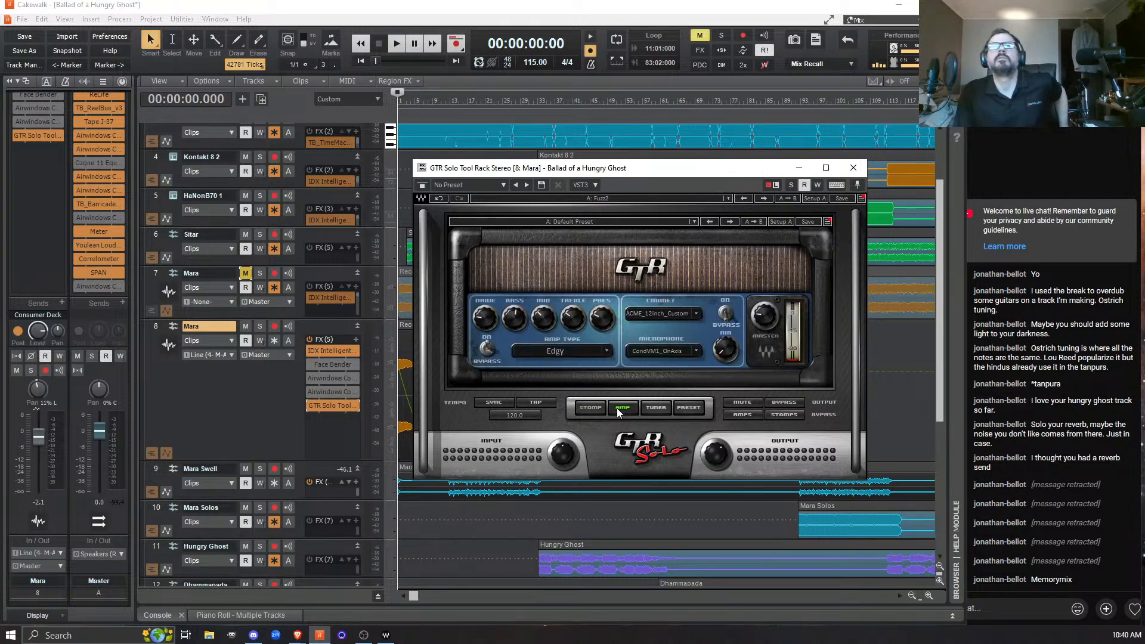
{"action": "left_click", "coordinate": [594, 408]}
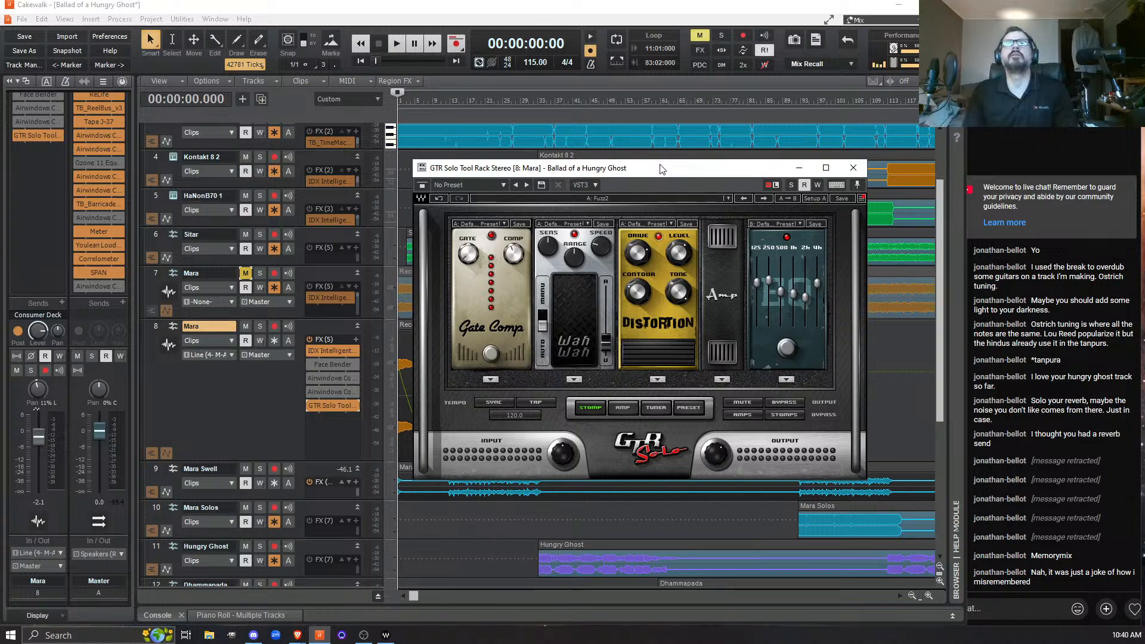
Move the GTR Solo window clear of the track headers and solo Mara track 8.
{"action": "left_click_drag", "start_coordinate": [659, 170], "coordinate": [728, 47]}
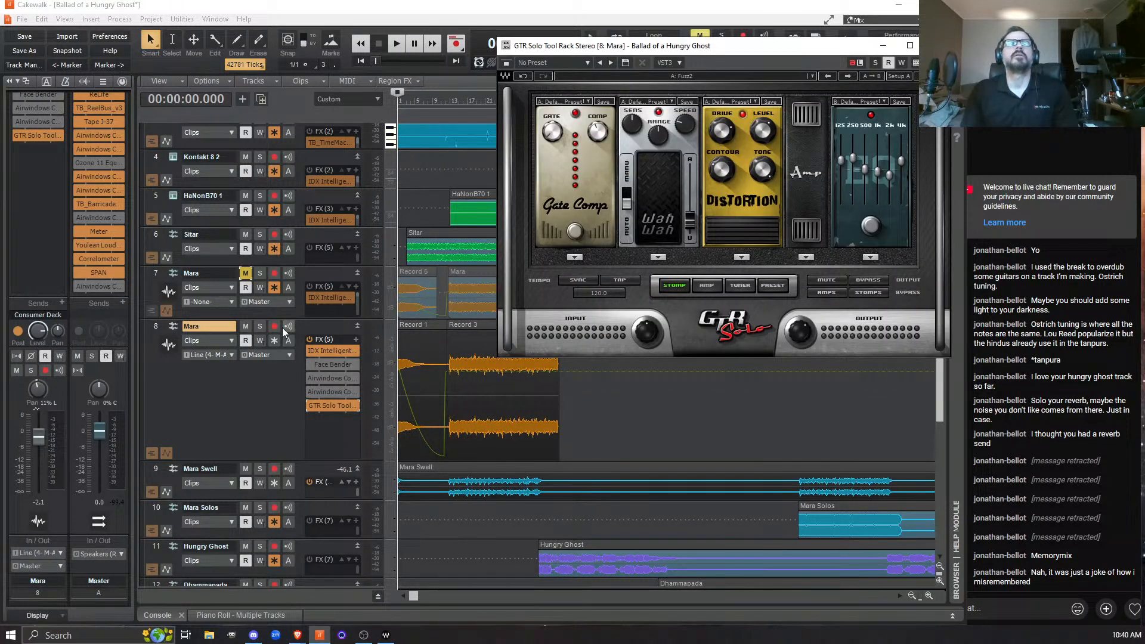
{"action": "left_click", "coordinate": [260, 326]}
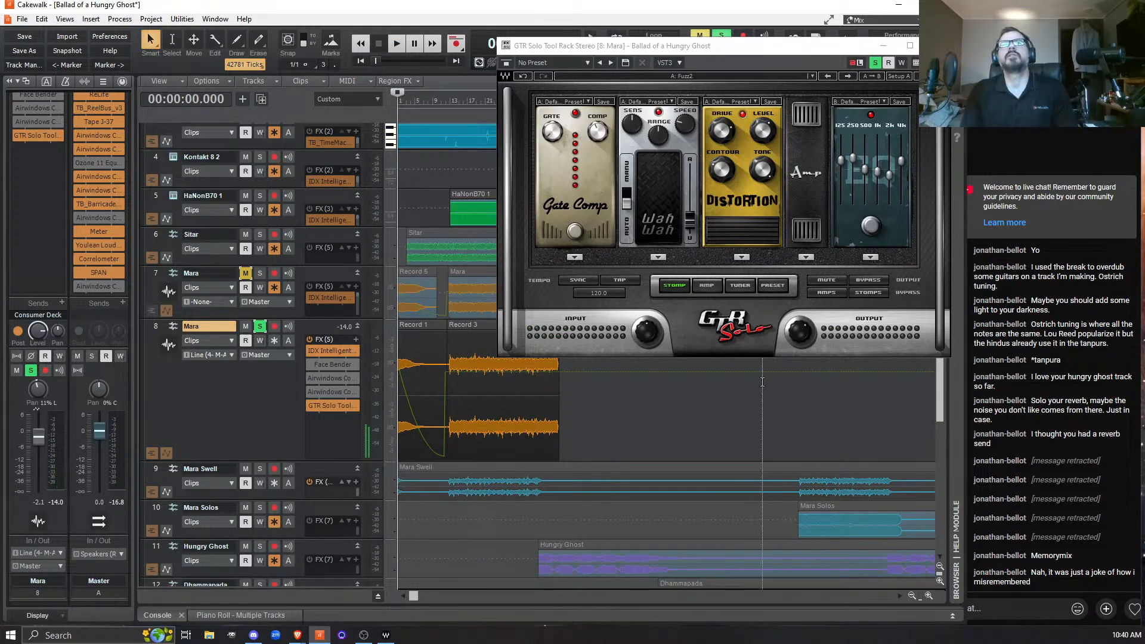
Switch off the Wah Wah pedal in the GTR Solo rack and audition the Mara track before and after the change.
{"action": "key", "text": "space"}
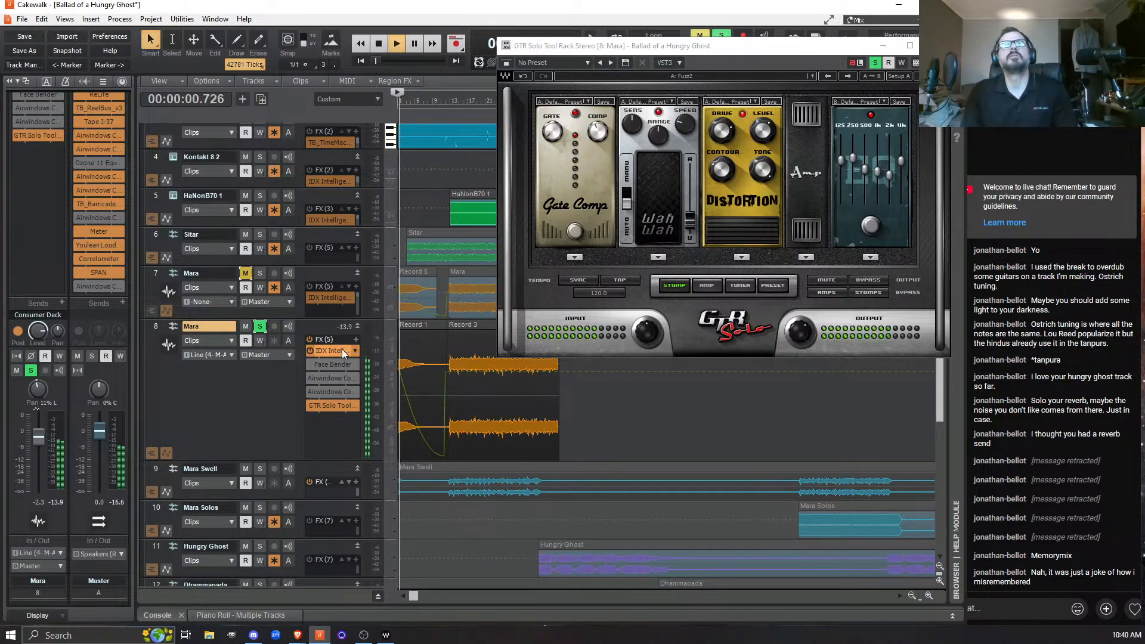
{"action": "key", "text": "space"}
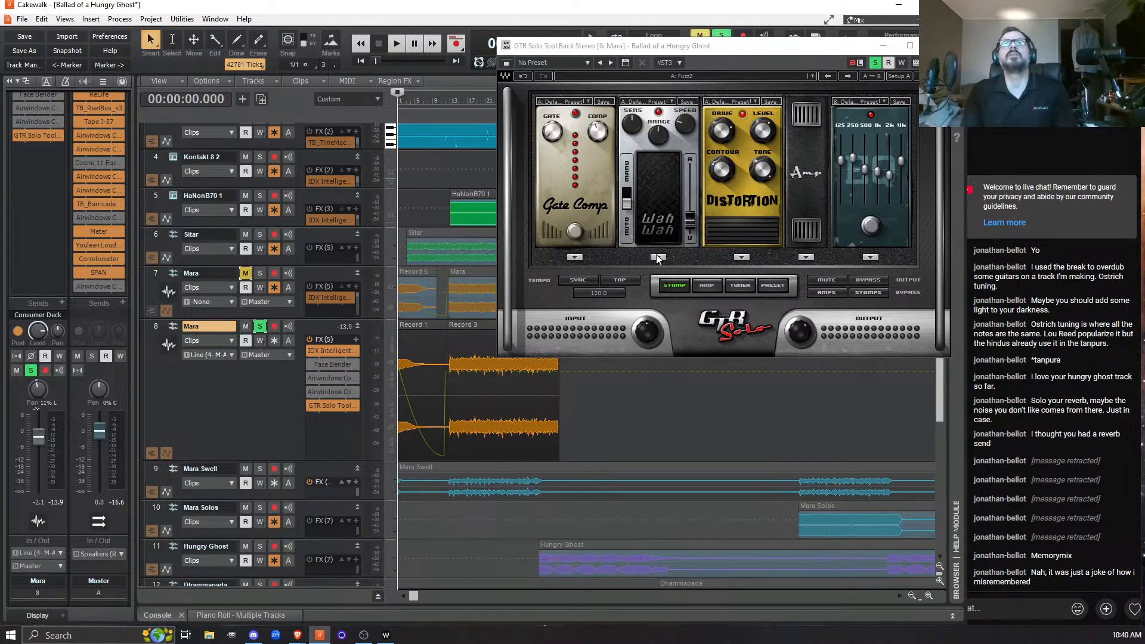
{"action": "left_click", "coordinate": [659, 110]}
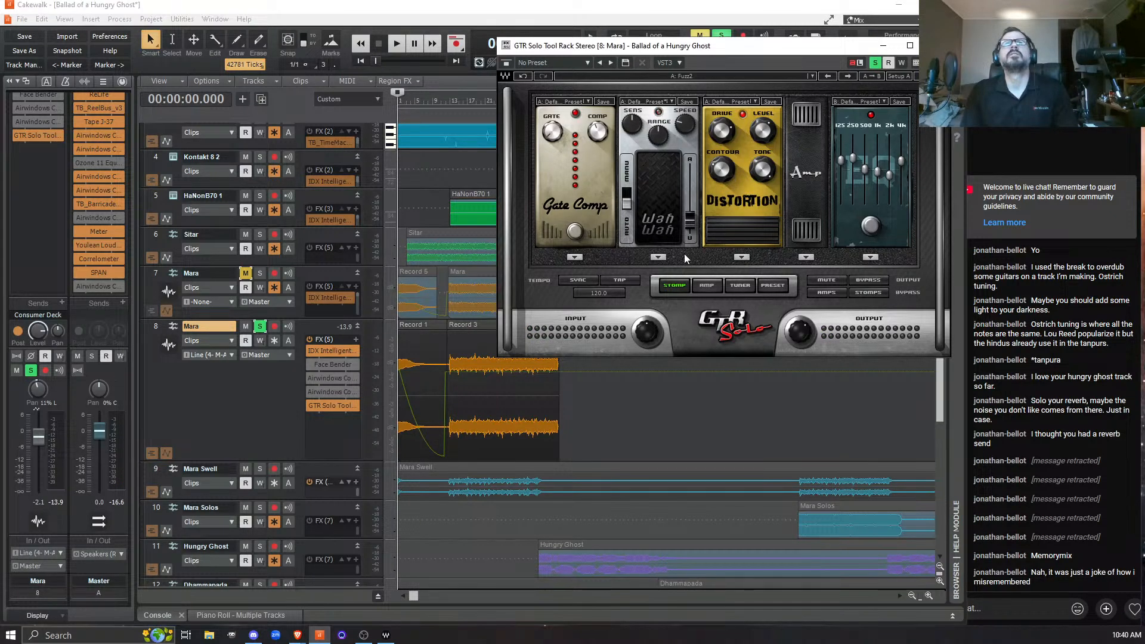
{"action": "key", "text": "space"}
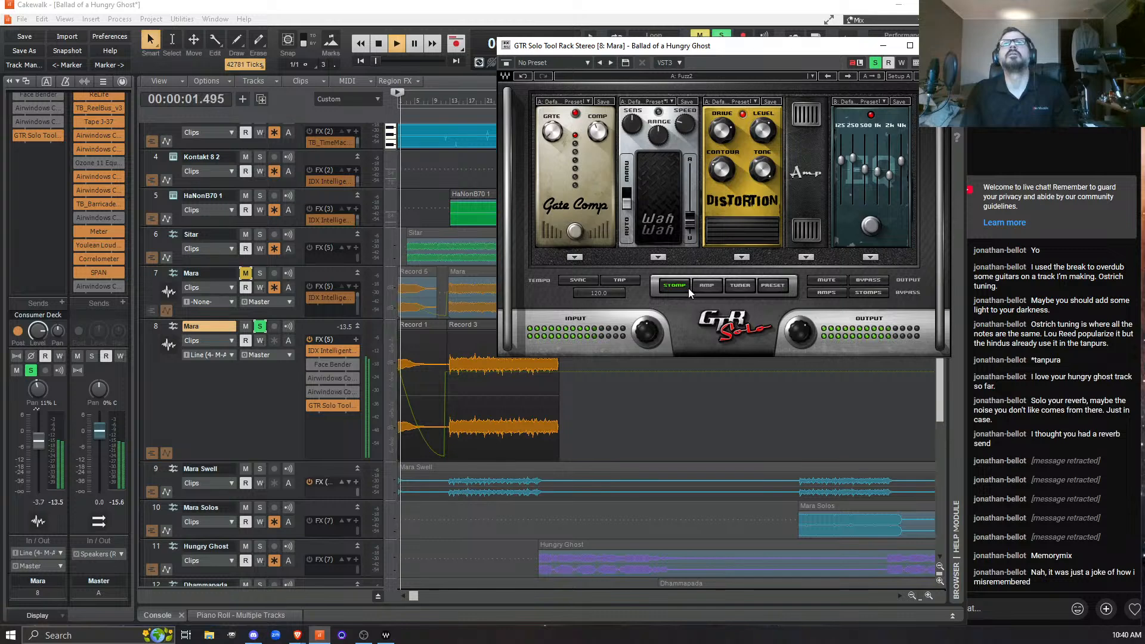
{"action": "key", "text": "space"}
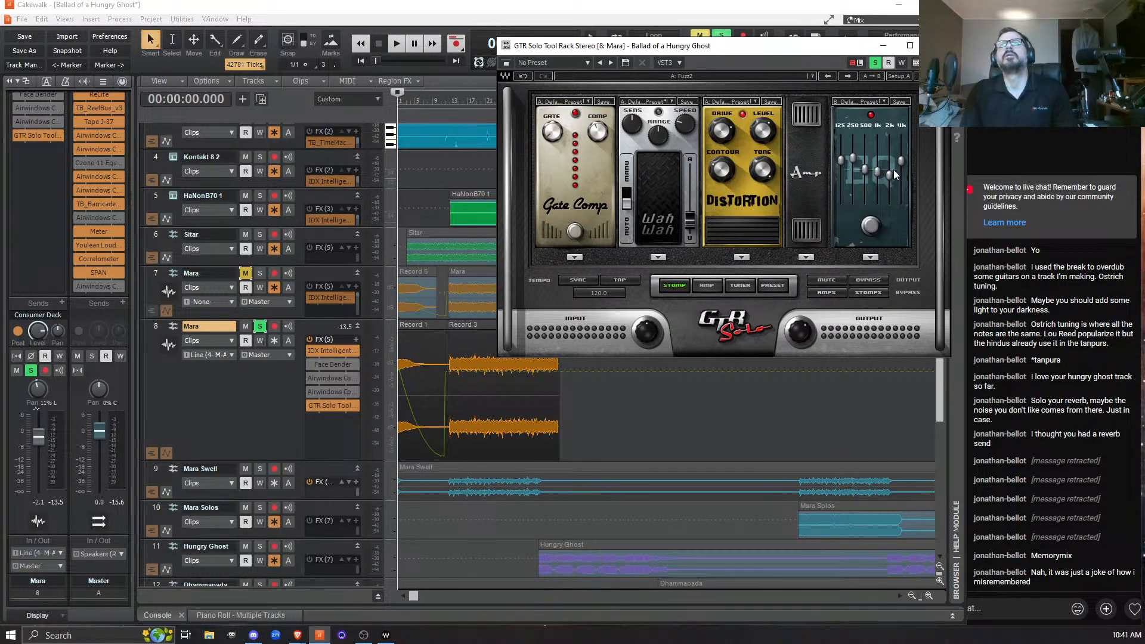
Lower the EQ pedal's 4k band and audition the Mara track from the start and from 00:00:23.588.
{"action": "mouse_move", "coordinate": [903, 156]}
{"action": "left_mouse_down"}
{"action": "mouse_move", "coordinate": [901, 194]}
{"action": "mouse_move", "coordinate": [901, 179]}
{"action": "left_mouse_up"}
{"action": "key", "text": "space"}
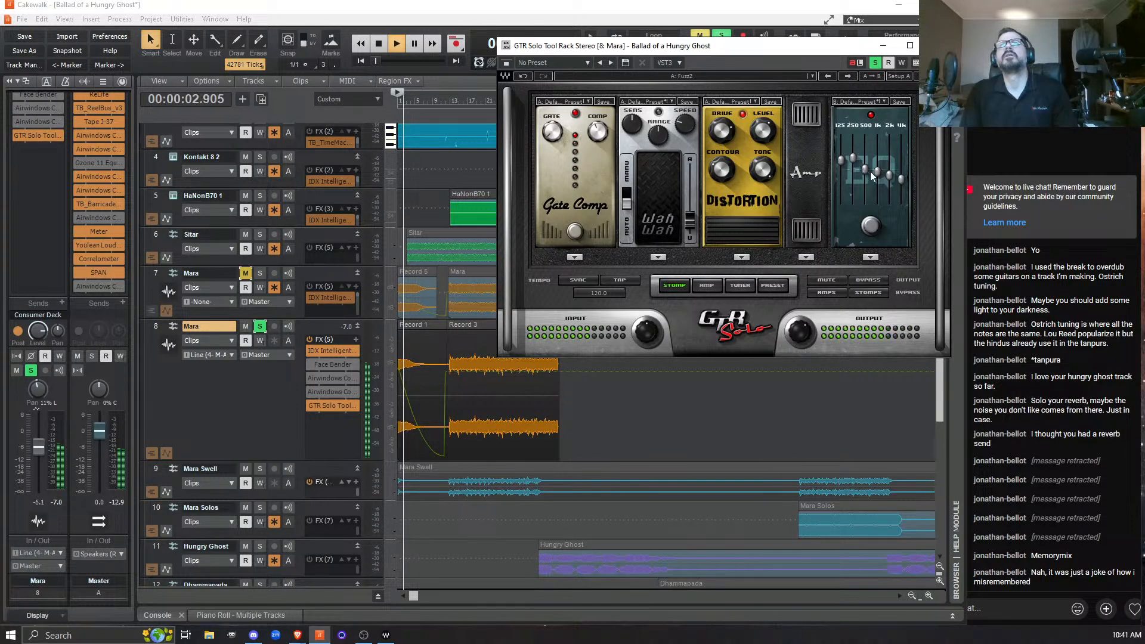
{"action": "key", "text": "space"}
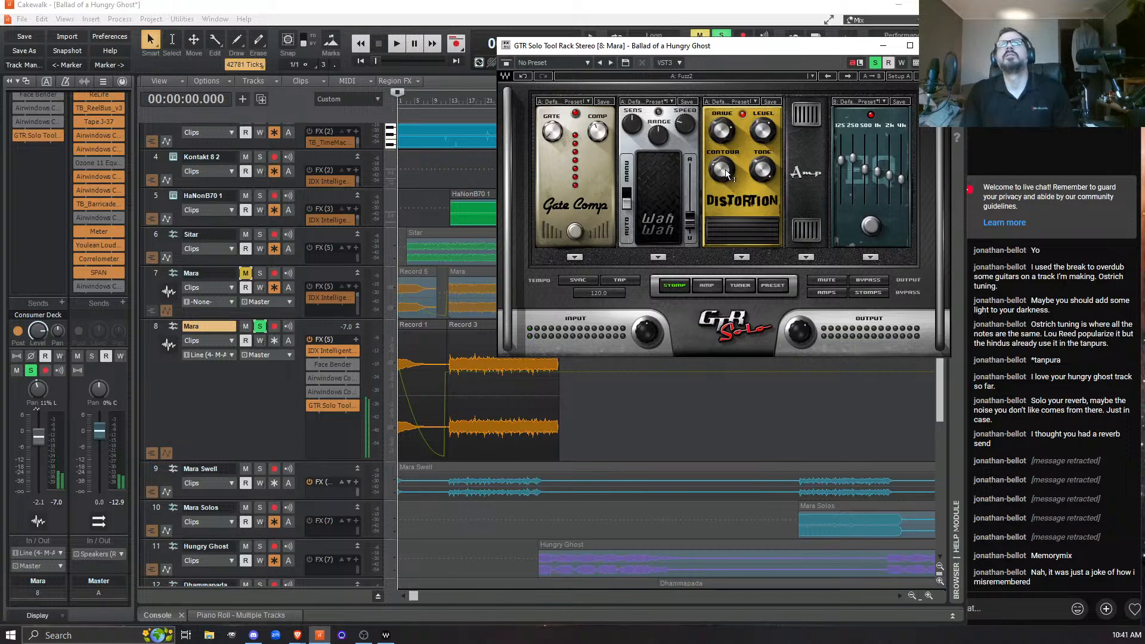
{"action": "key", "text": "space"}
{"action": "mouse_move", "coordinate": [720, 176]}
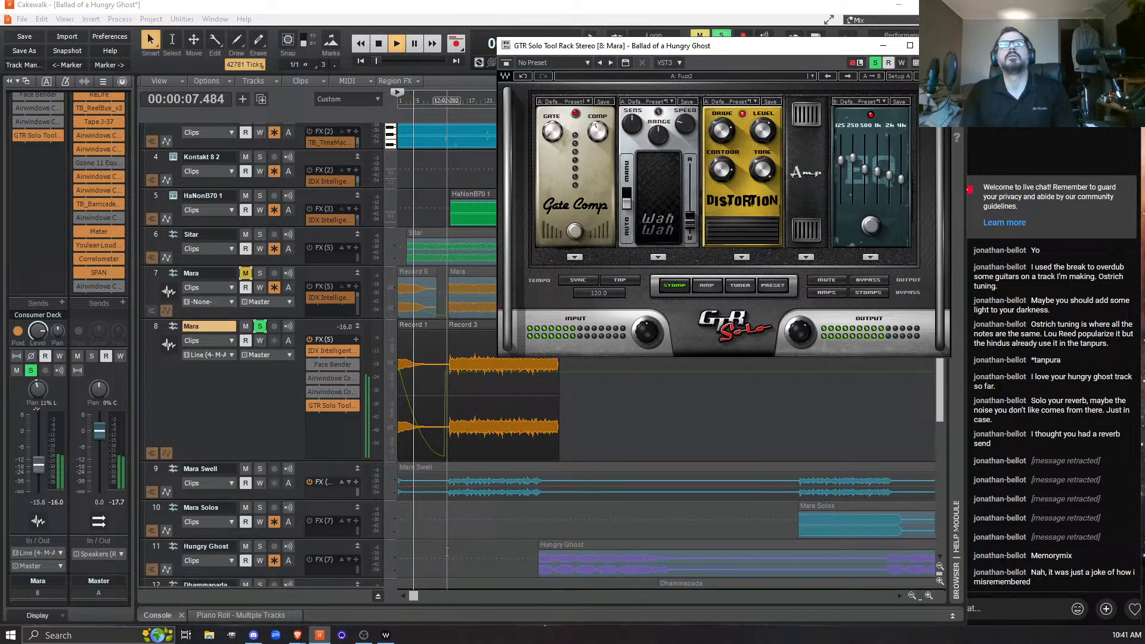
{"action": "left_click", "coordinate": [447, 551]}
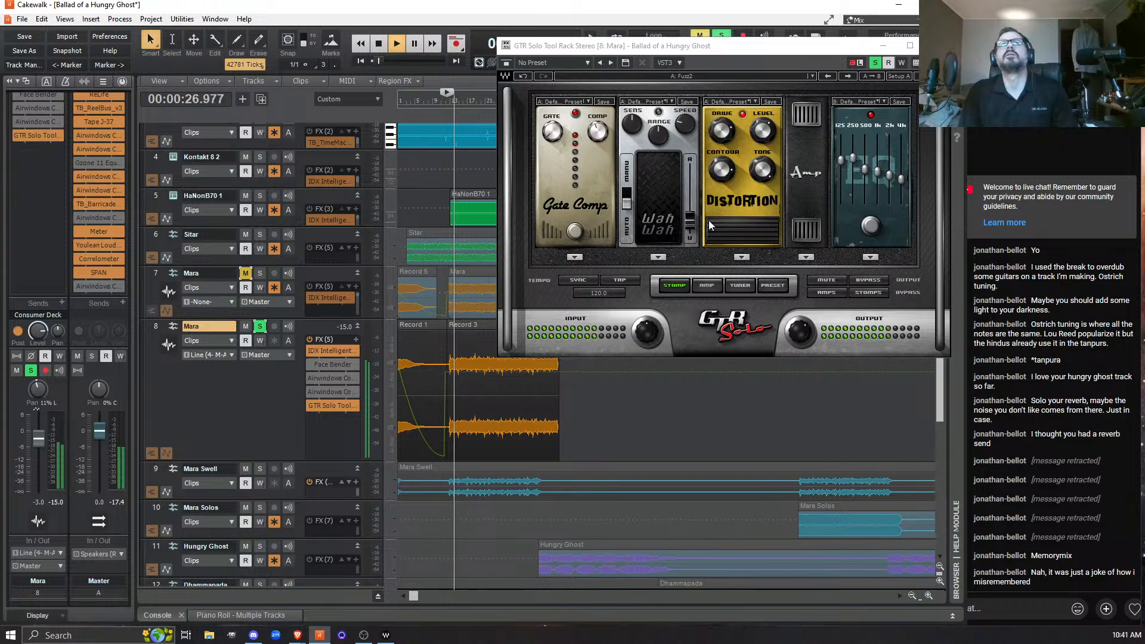
Adjust the Distortion pedal's drive, level and tone while auditioning the Mara track.
{"action": "left_click_drag", "start_coordinate": [723, 131], "coordinate": [723, 130]}
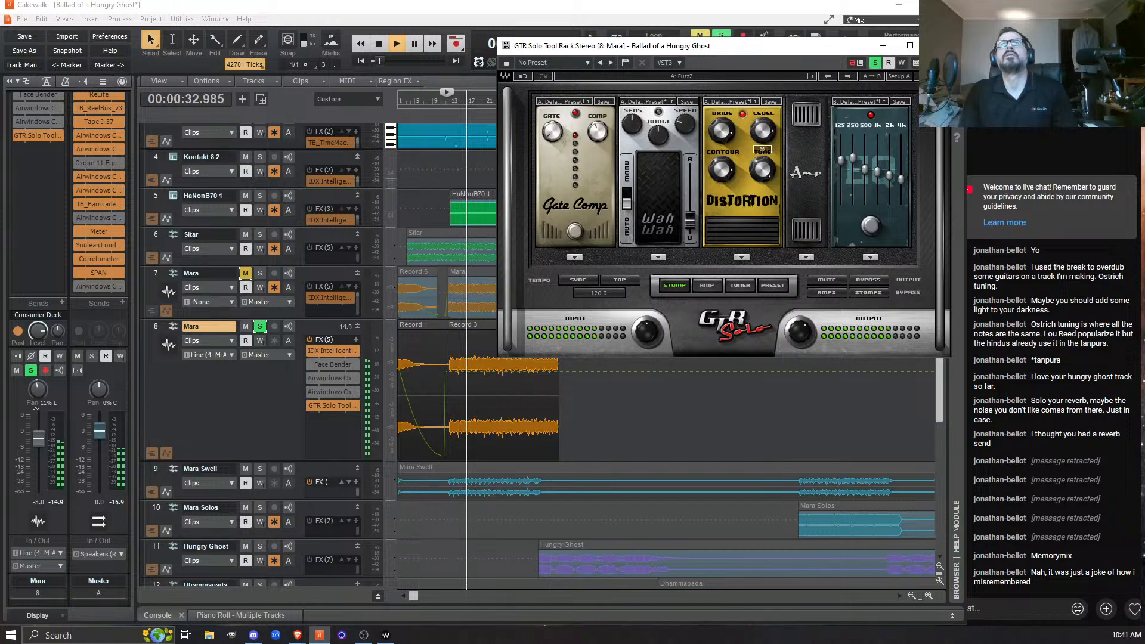
{"action": "left_click_drag", "start_coordinate": [716, 177], "coordinate": [755, 180]}
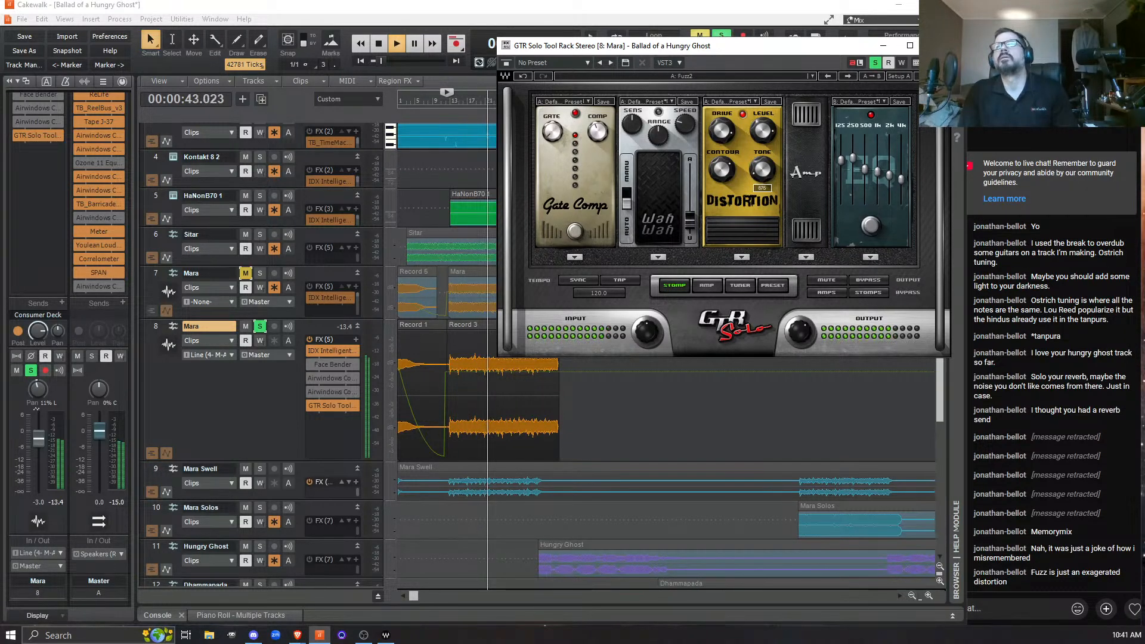
{"action": "key", "text": "space"}
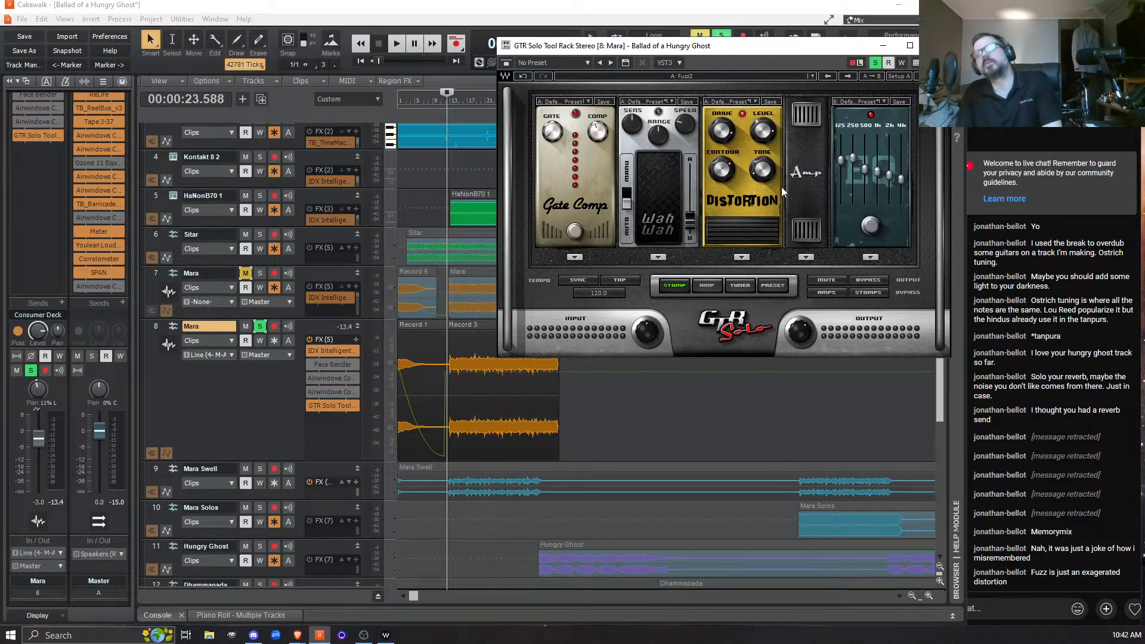
{"action": "key", "text": "space"}
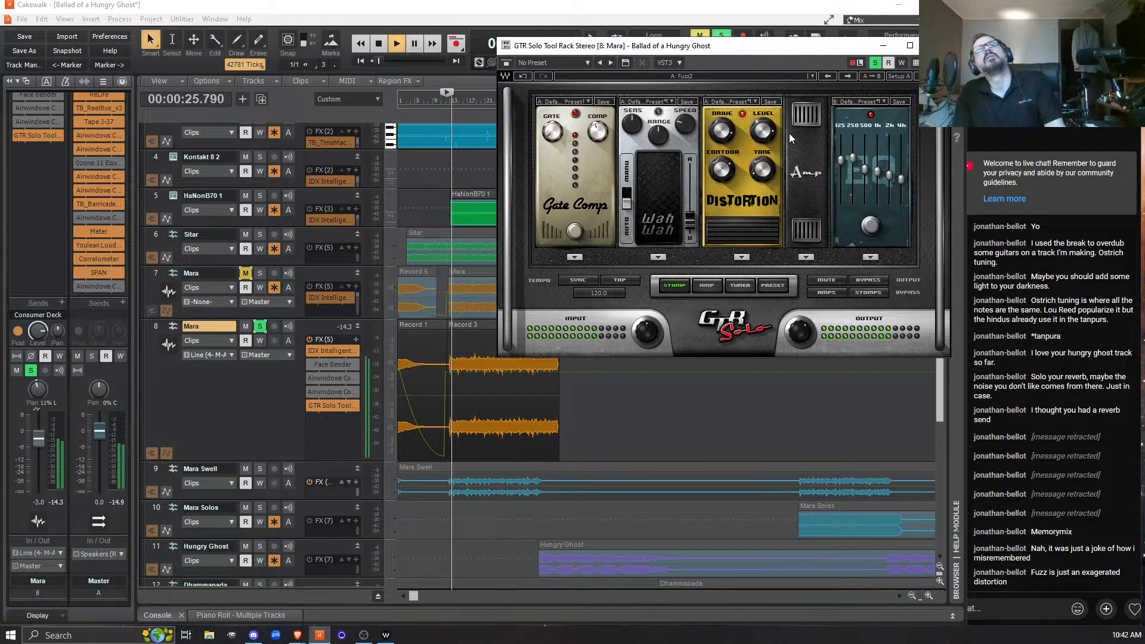
{"action": "key", "text": "space"}
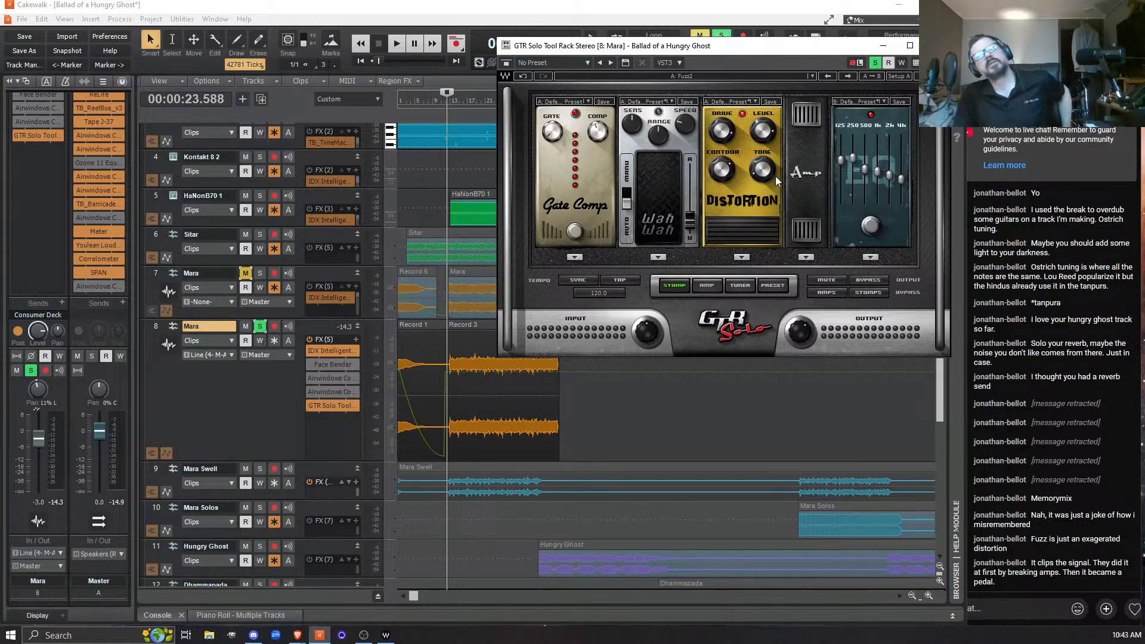
{"action": "key", "text": "space"}
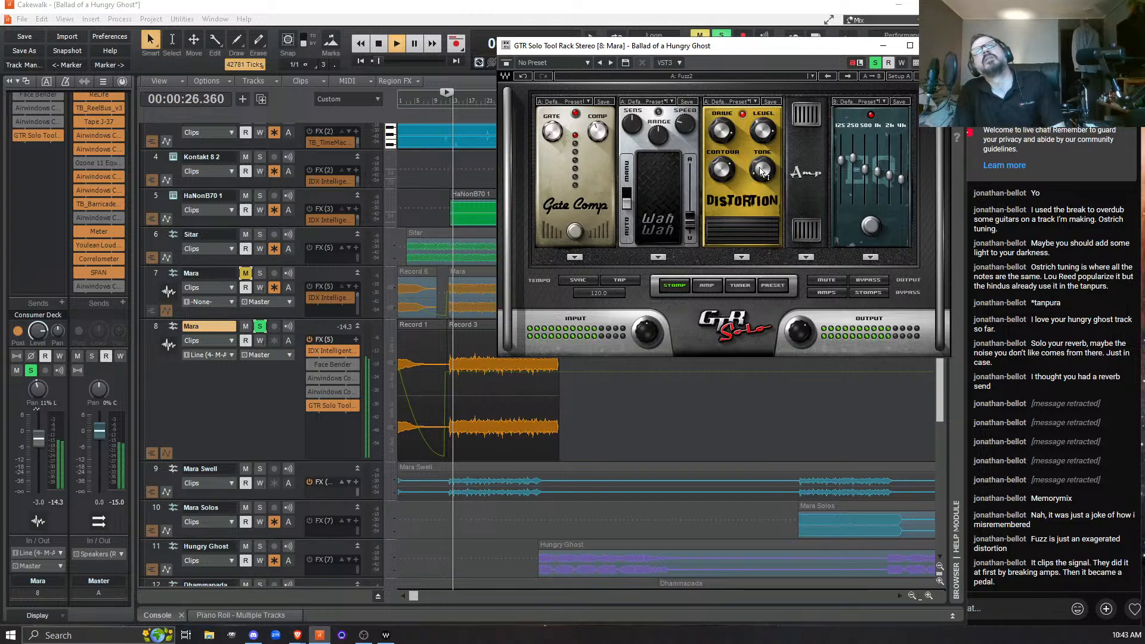
{"action": "left_click_drag", "start_coordinate": [768, 173], "coordinate": [768, 172]}
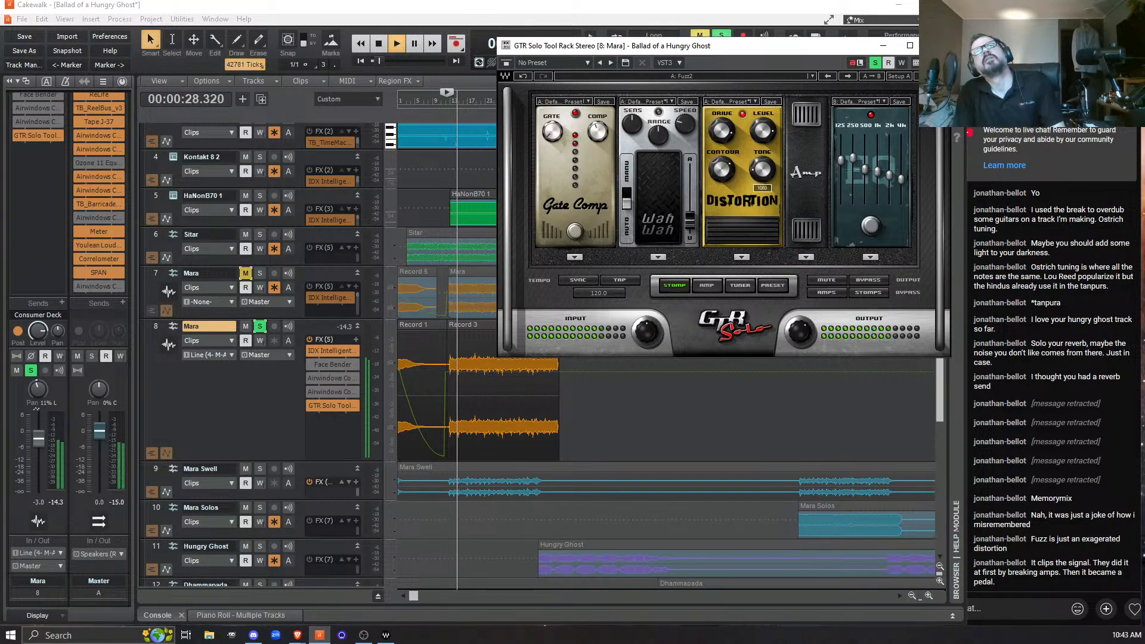
{"action": "key", "text": "space"}
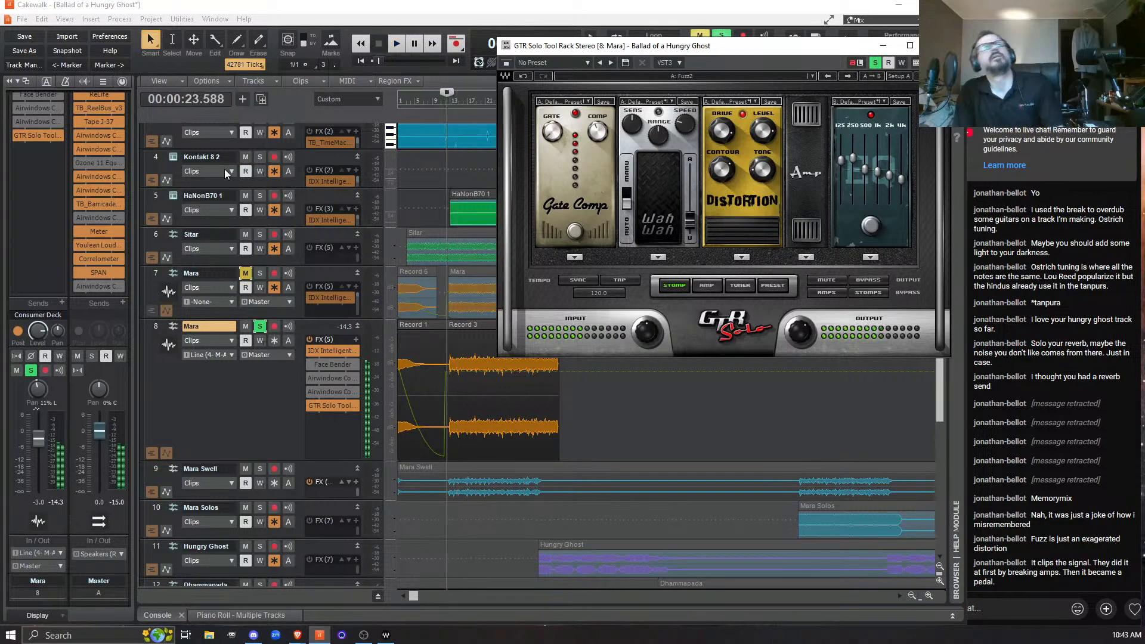
Open the Meter effect on the Master bus and play the soloed Mara track through it.
{"action": "left_click", "coordinate": [97, 237]}
{"action": "double_click", "coordinate": [95, 234]}
{"action": "key", "text": "space"}
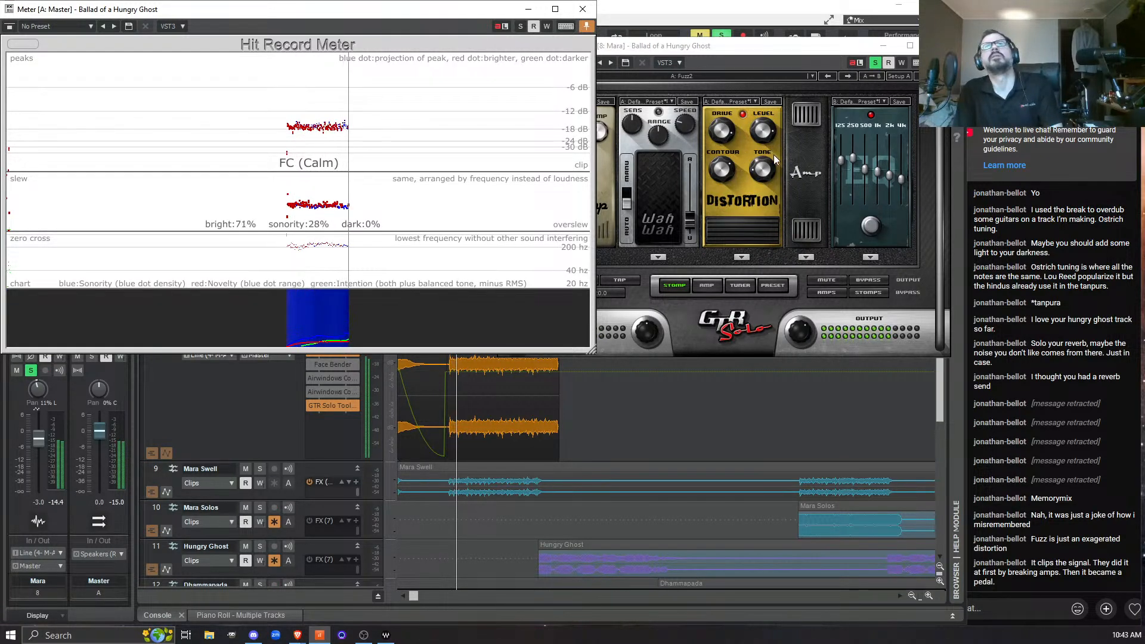
Vary the Distortion pedal's tone, contour and drive during playback while watching the Hit Record Meter.
{"action": "left_click", "coordinate": [763, 176]}
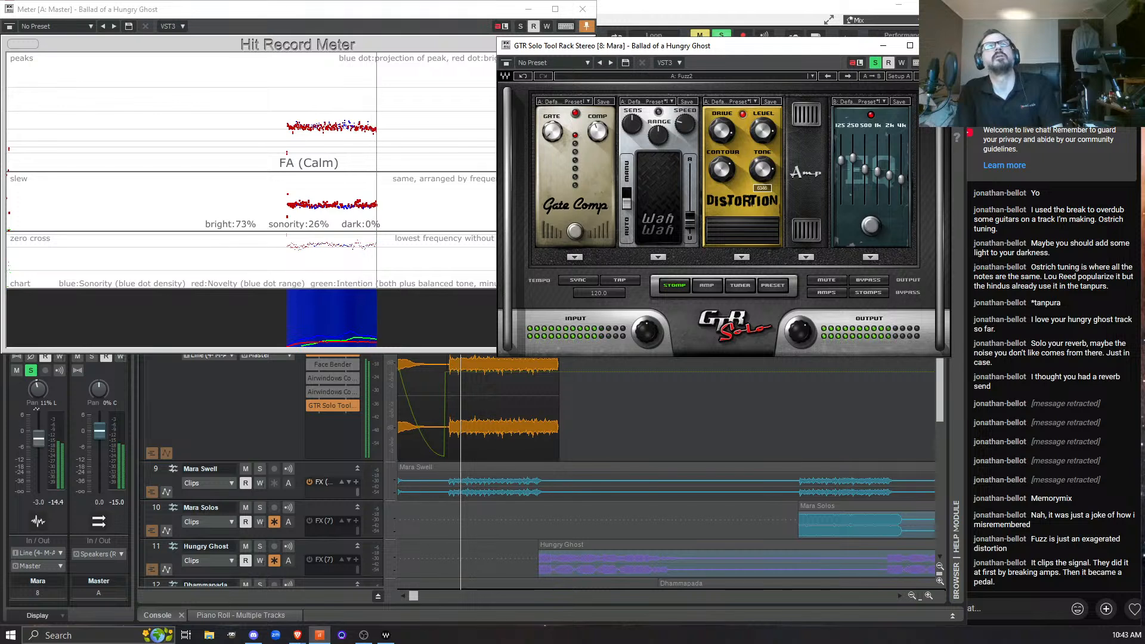
{"action": "left_click_drag", "start_coordinate": [763, 176], "coordinate": [763, 207]}
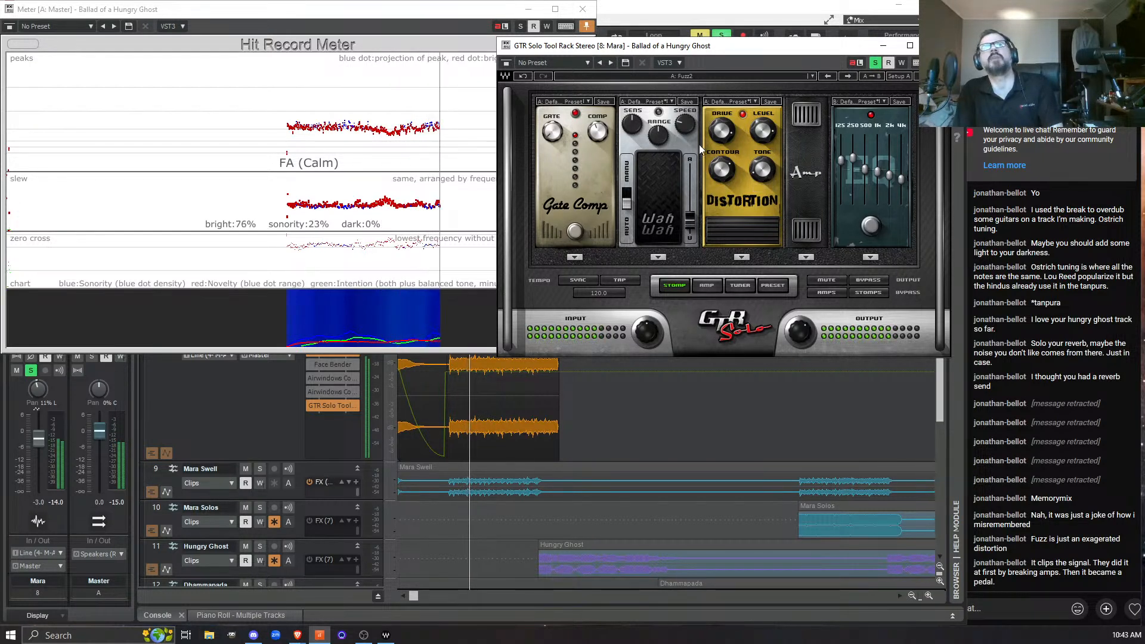
{"action": "left_click", "coordinate": [722, 169]}
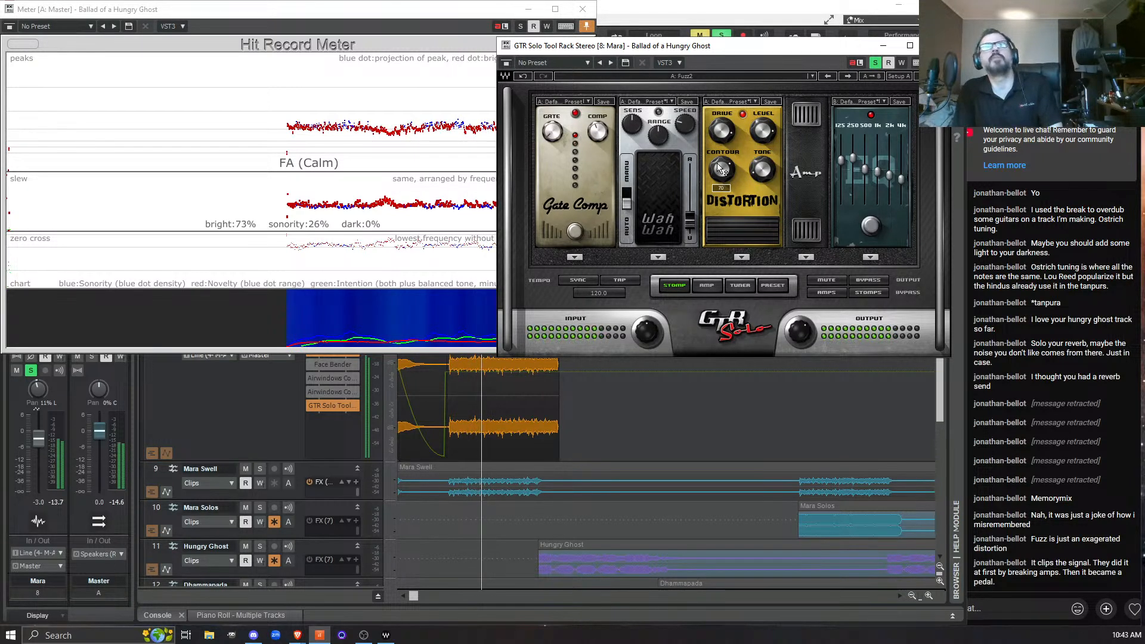
{"action": "left_click_drag", "start_coordinate": [725, 176], "coordinate": [725, 158]}
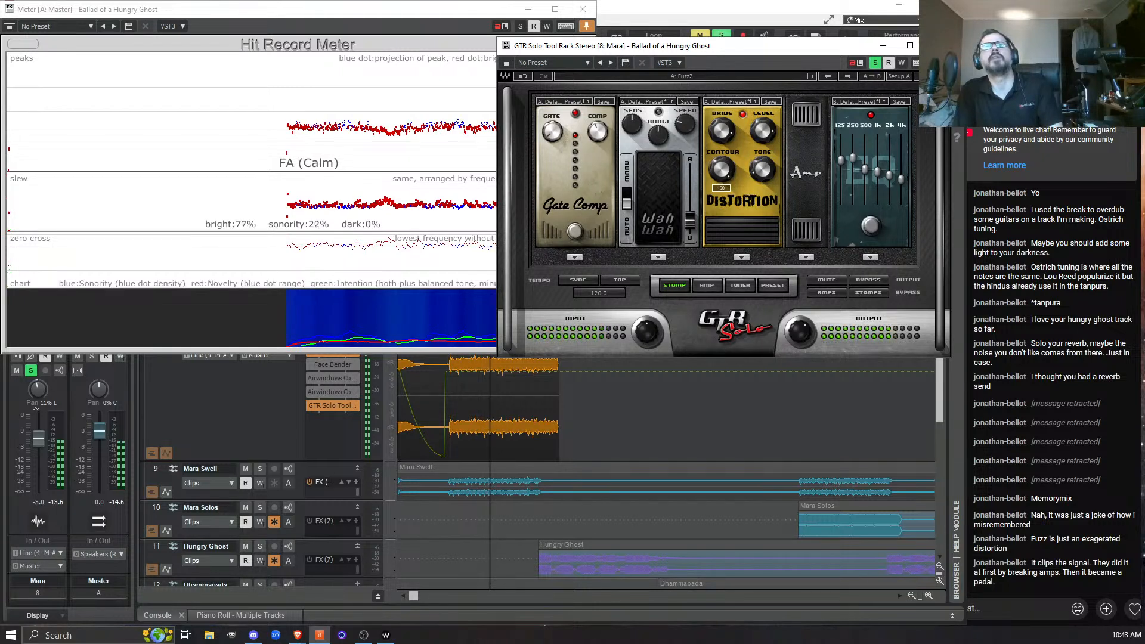
{"action": "left_click_drag", "start_coordinate": [726, 136], "coordinate": [762, 98]}
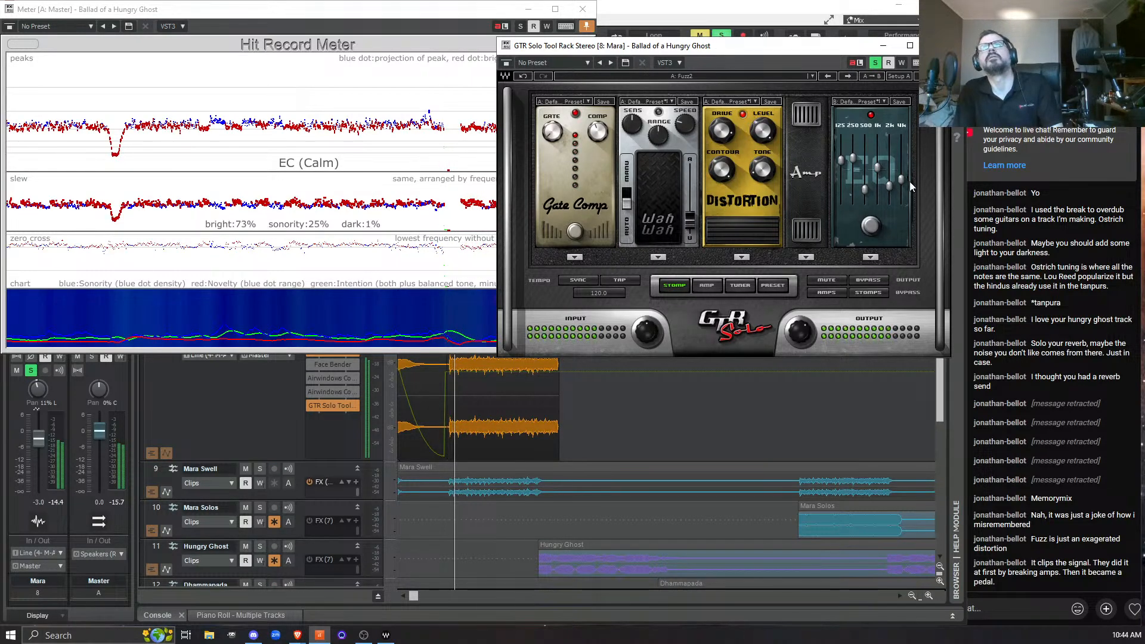
Raise the EQ pedal's 4k and 125 bands and audition the resulting guitar tone.
{"action": "mouse_move", "coordinate": [901, 180]}
{"action": "left_mouse_down"}
{"action": "mouse_move", "coordinate": [901, 166]}
{"action": "mouse_move", "coordinate": [901, 176]}
{"action": "left_mouse_up"}
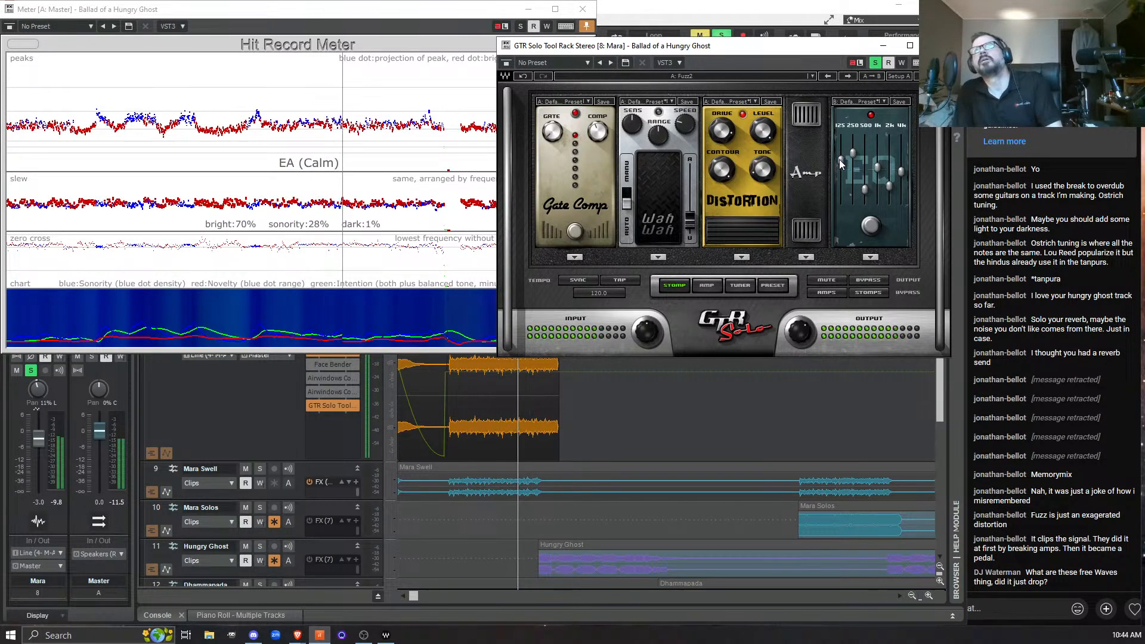
{"action": "left_click_drag", "start_coordinate": [838, 159], "coordinate": [840, 192]}
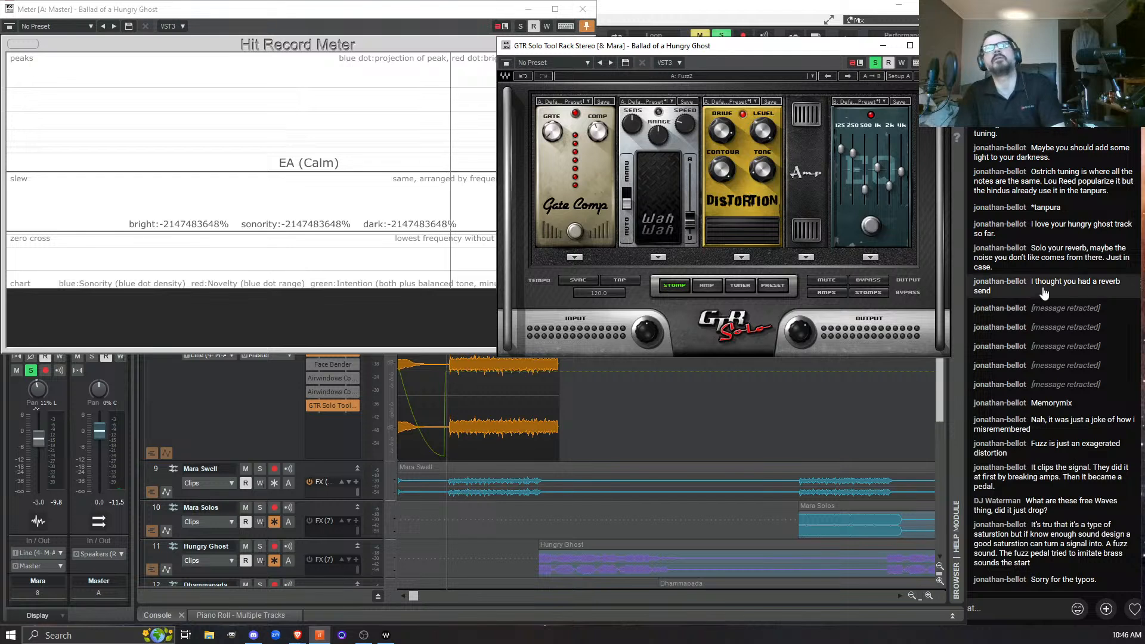
{"action": "key", "text": "space"}
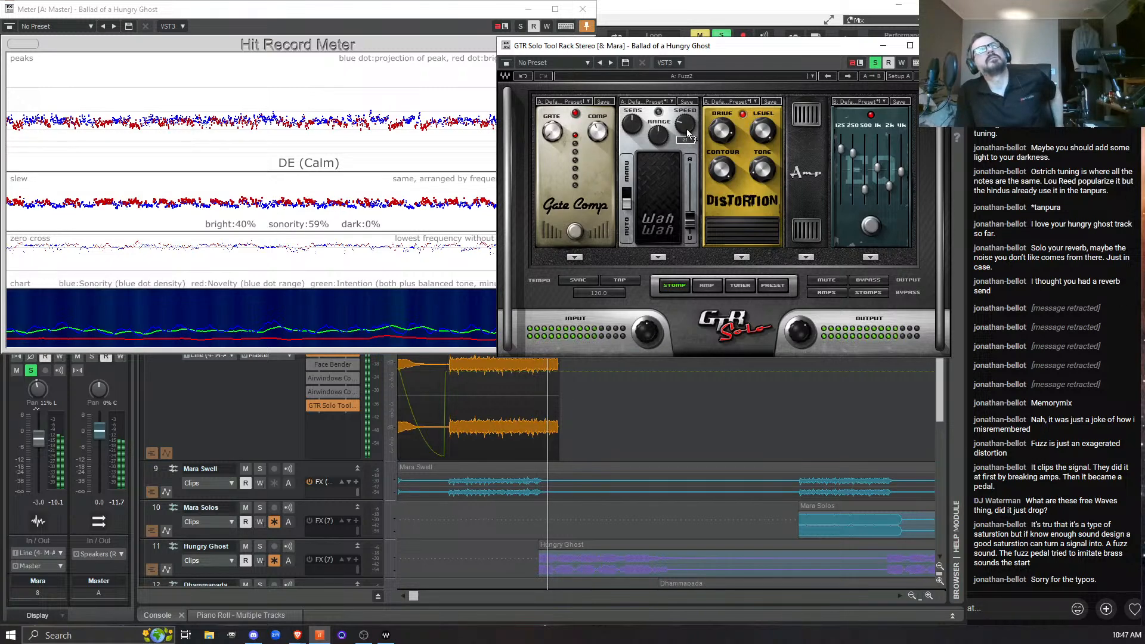
{"action": "key", "text": "space"}
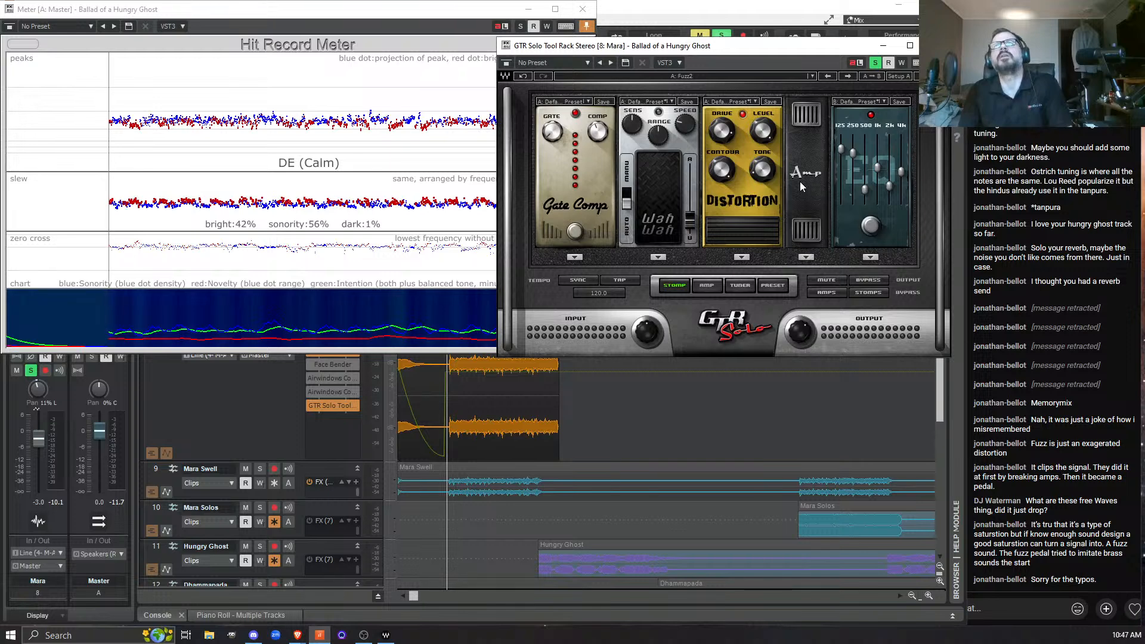
Audition the Drive-category amp types Cream, OverDrive and Scream on the GTR amp page, leaving Scream selected.
{"action": "left_click", "coordinate": [706, 286]}
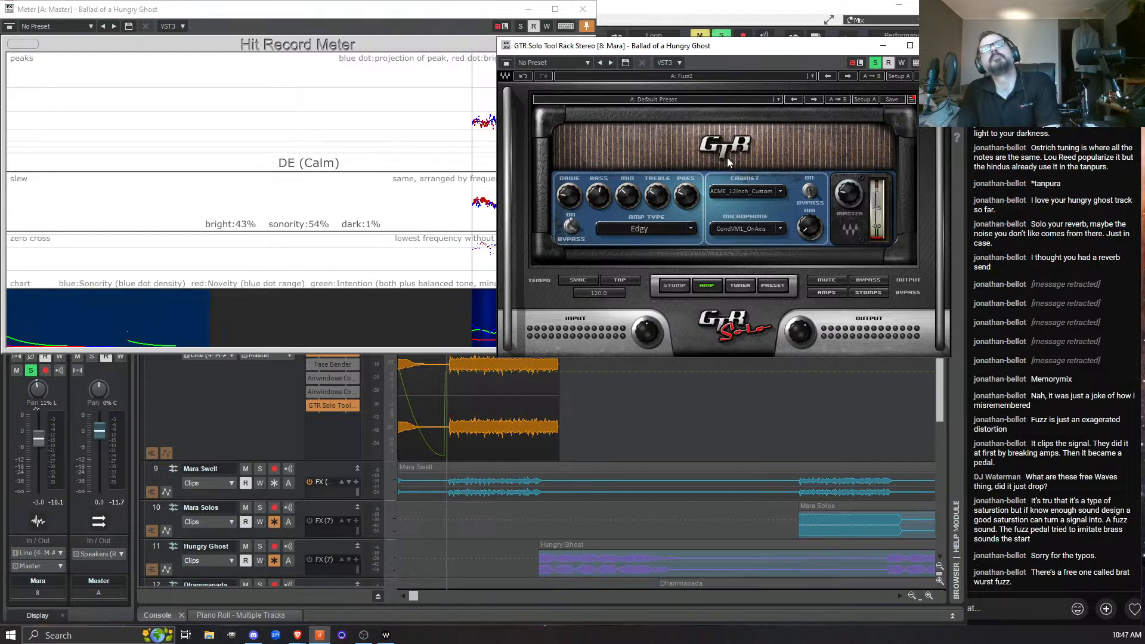
{"action": "left_click", "coordinate": [689, 230]}
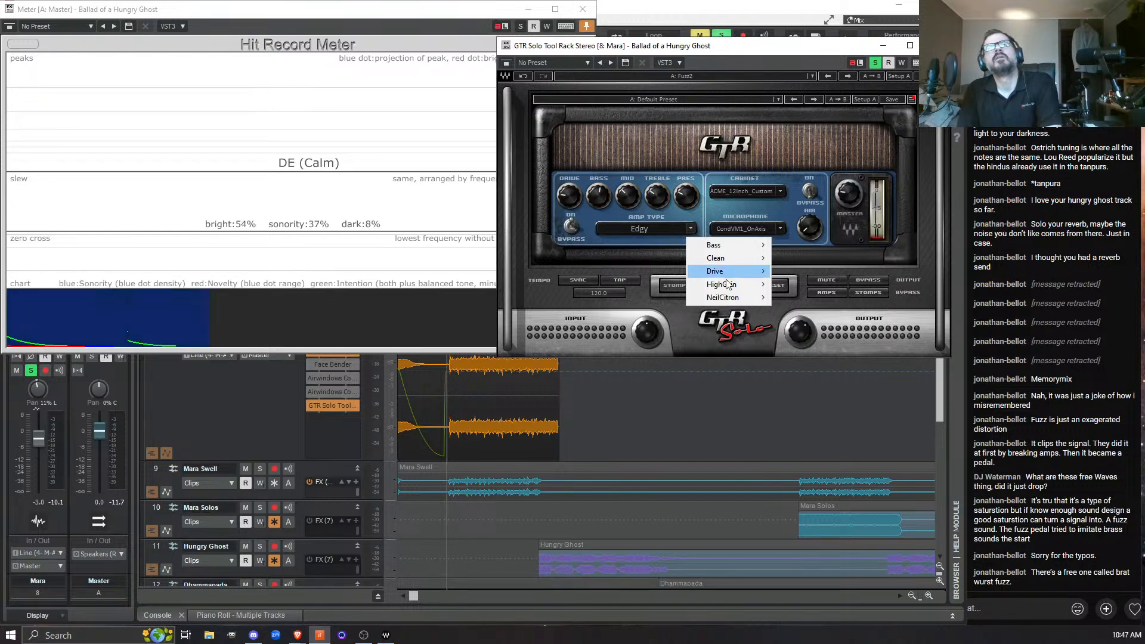
{"action": "mouse_move", "coordinate": [740, 297]}
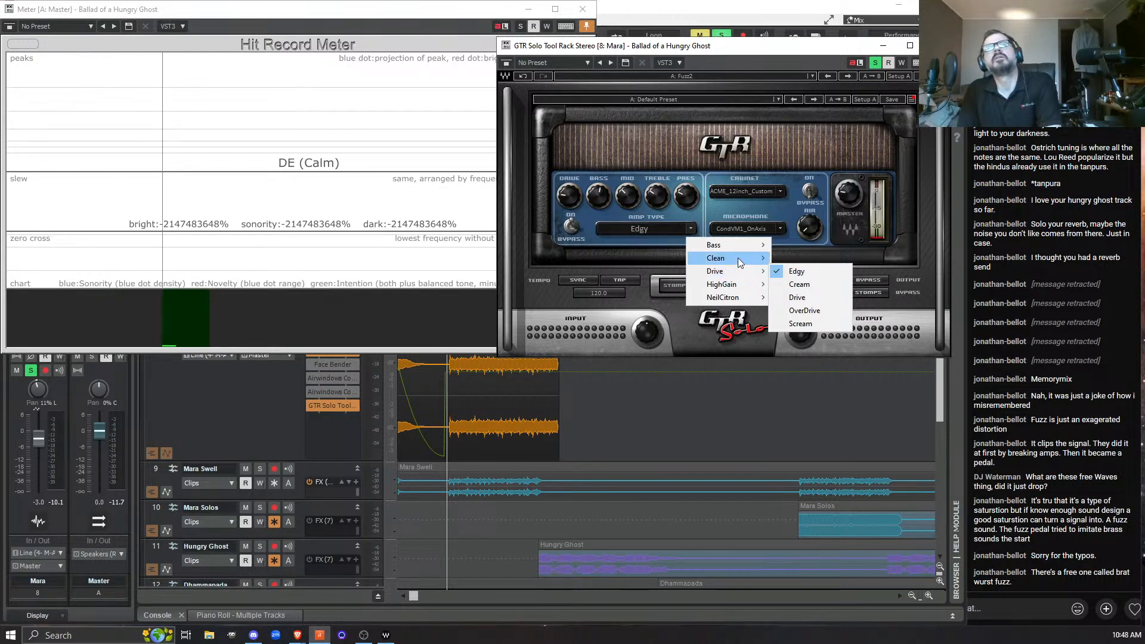
{"action": "mouse_move", "coordinate": [739, 262]}
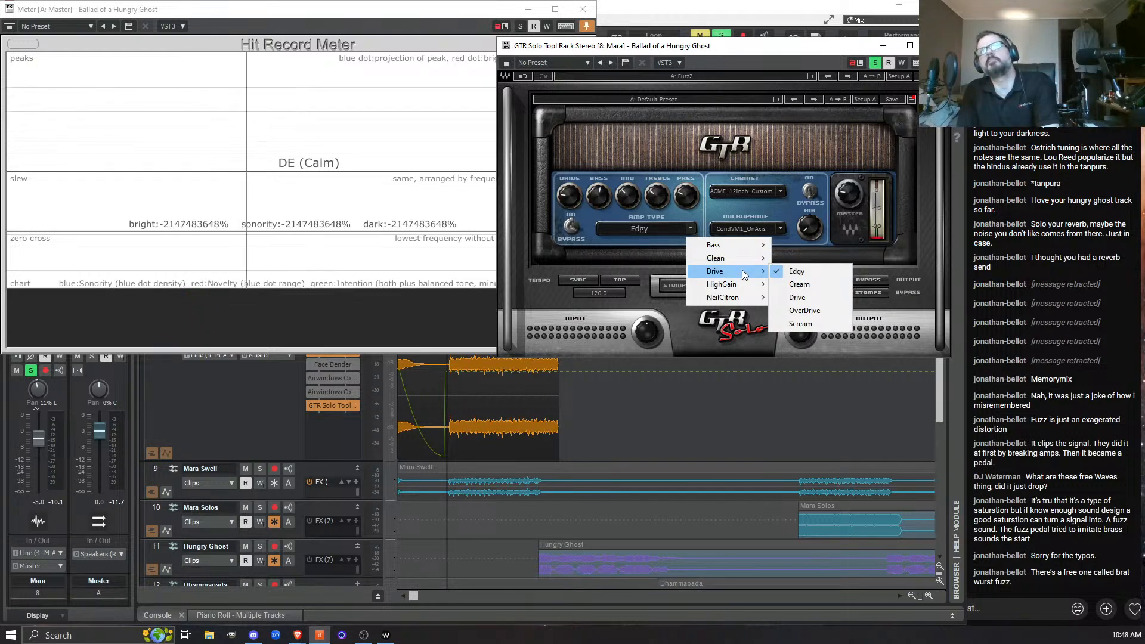
{"action": "left_click", "coordinate": [823, 283]}
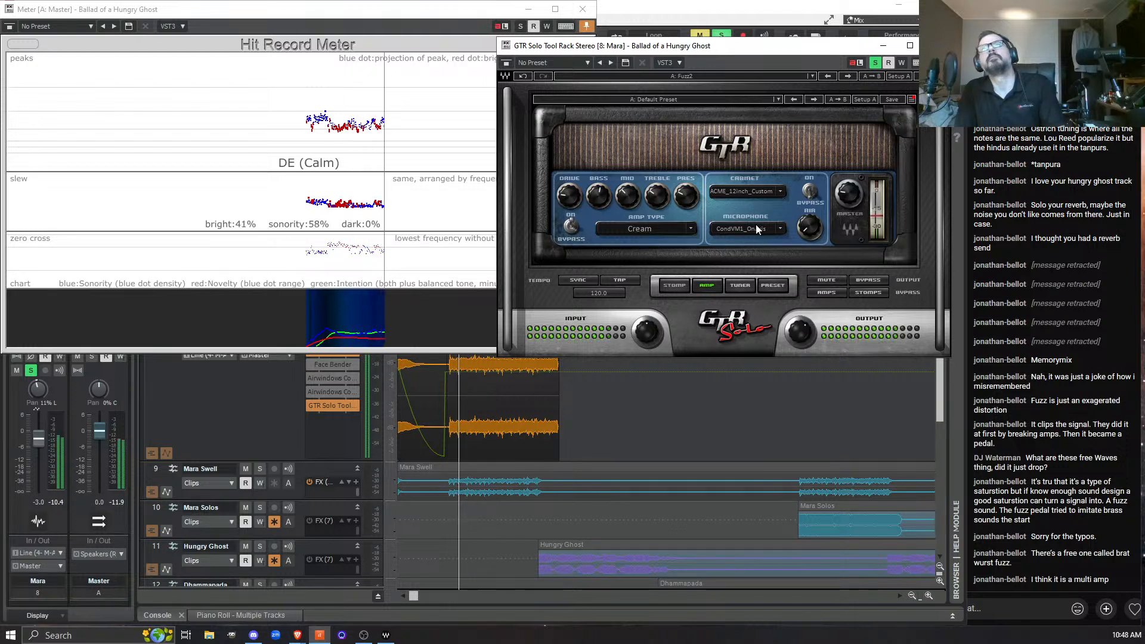
{"action": "left_click", "coordinate": [690, 229]}
{"action": "left_click", "coordinate": [692, 229]}
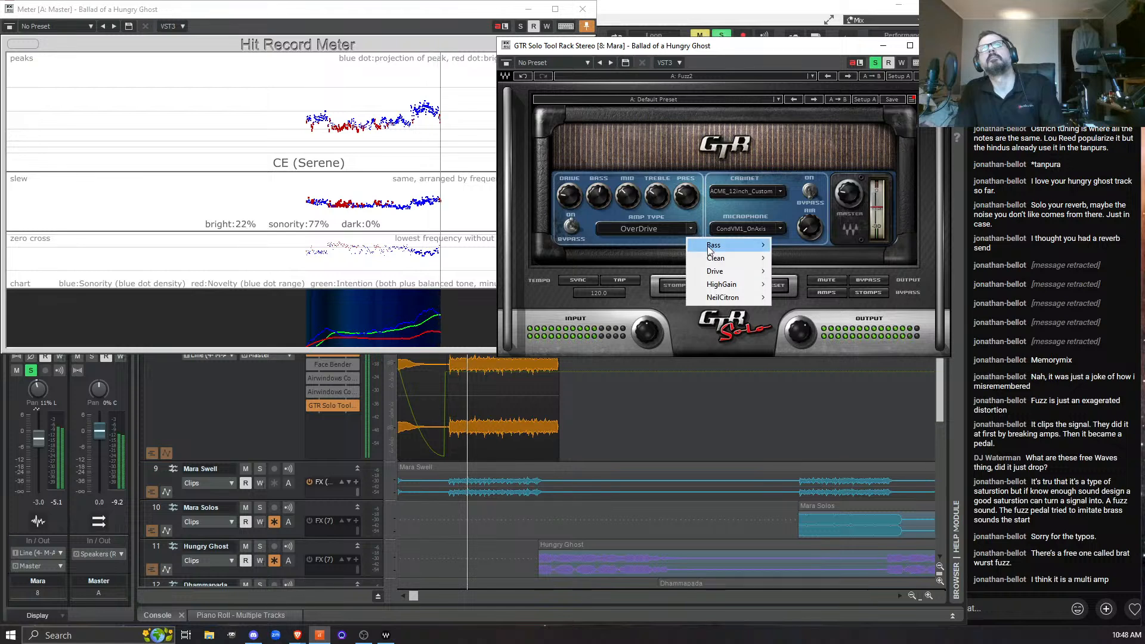
{"action": "mouse_move", "coordinate": [728, 274]}
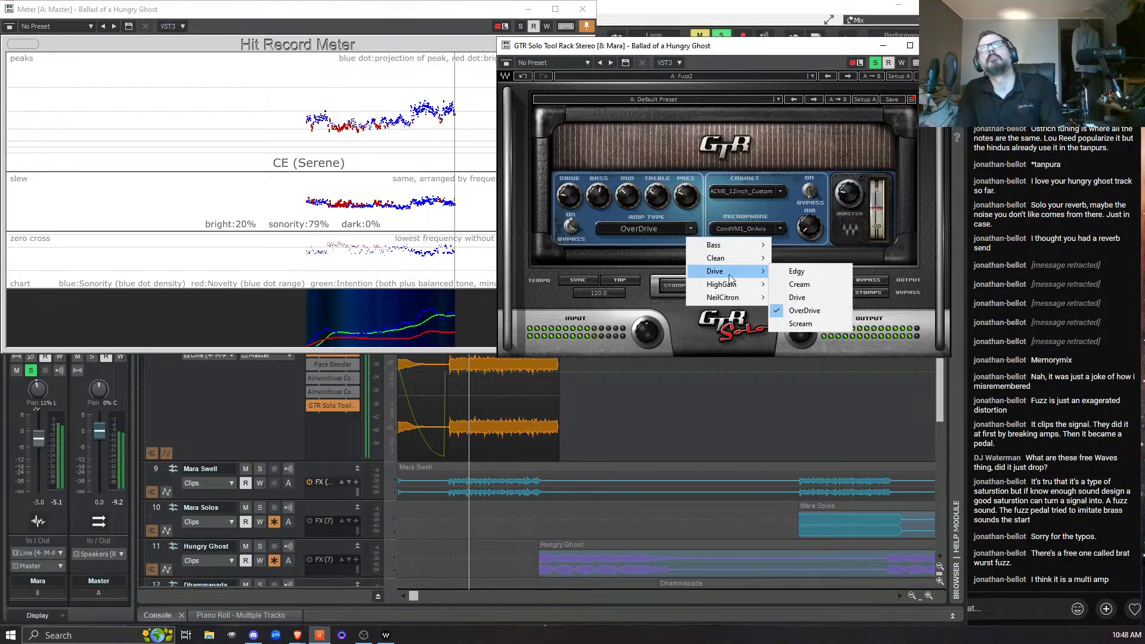
{"action": "left_click", "coordinate": [799, 298]}
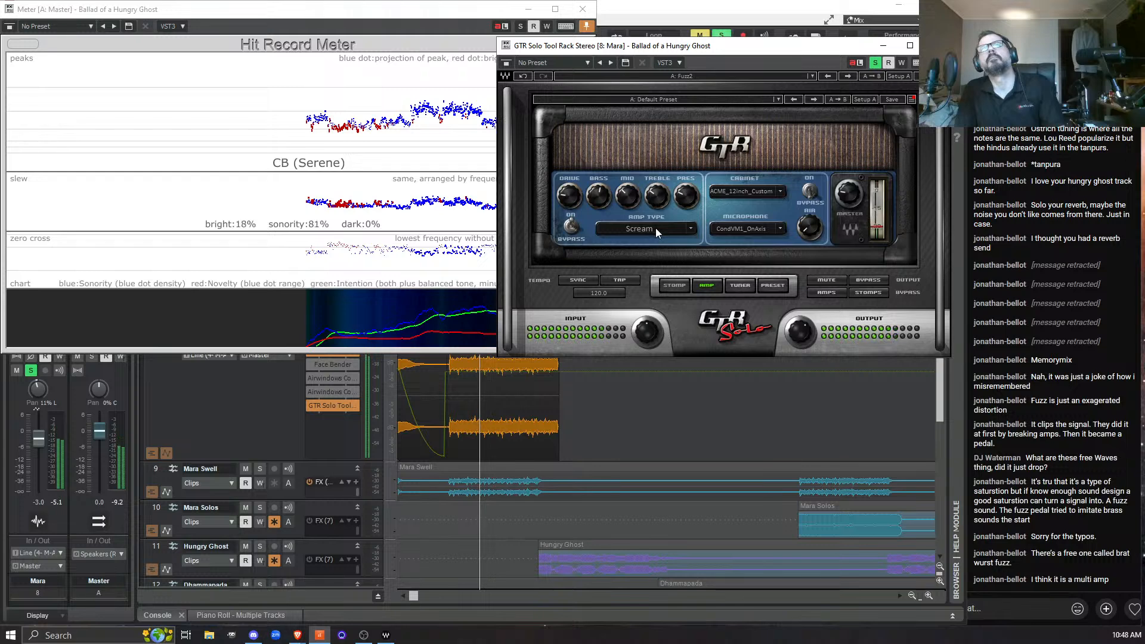
Audition the amp types Shredder and Hot on the GTR amp, settle on PRS_Scorch, and browse the other amp categories.
{"action": "scroll", "coordinate": [656, 228], "scroll_direction": "down", "scroll_amount": 1}
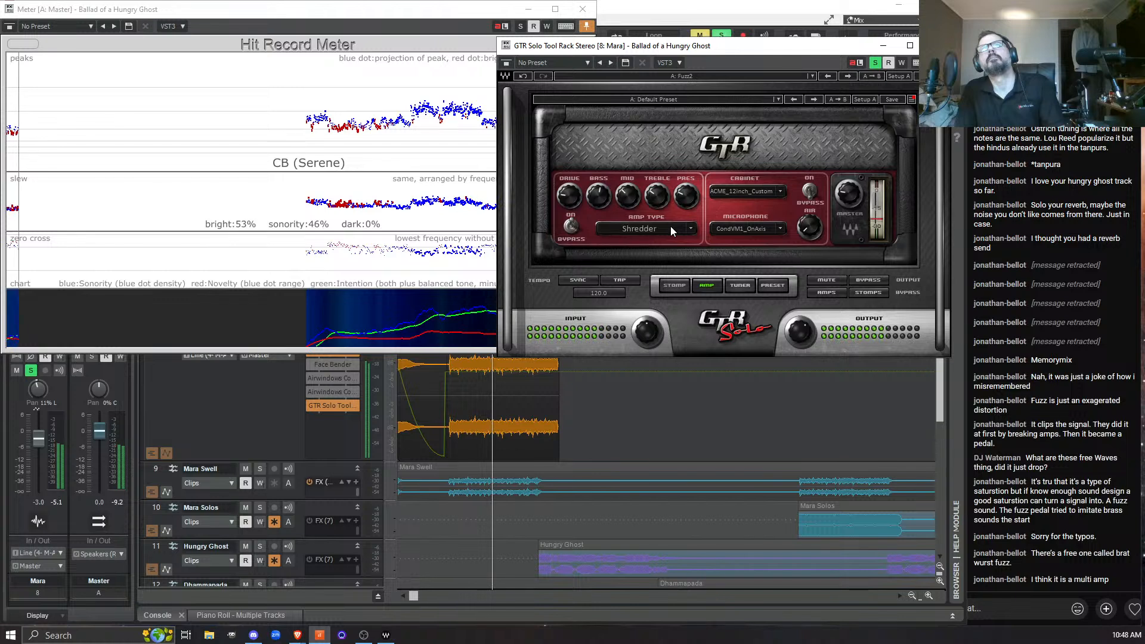
{"action": "scroll", "coordinate": [670, 228], "scroll_direction": "down", "scroll_amount": 1}
{"action": "scroll", "coordinate": [670, 230], "scroll_direction": "down", "scroll_amount": 1}
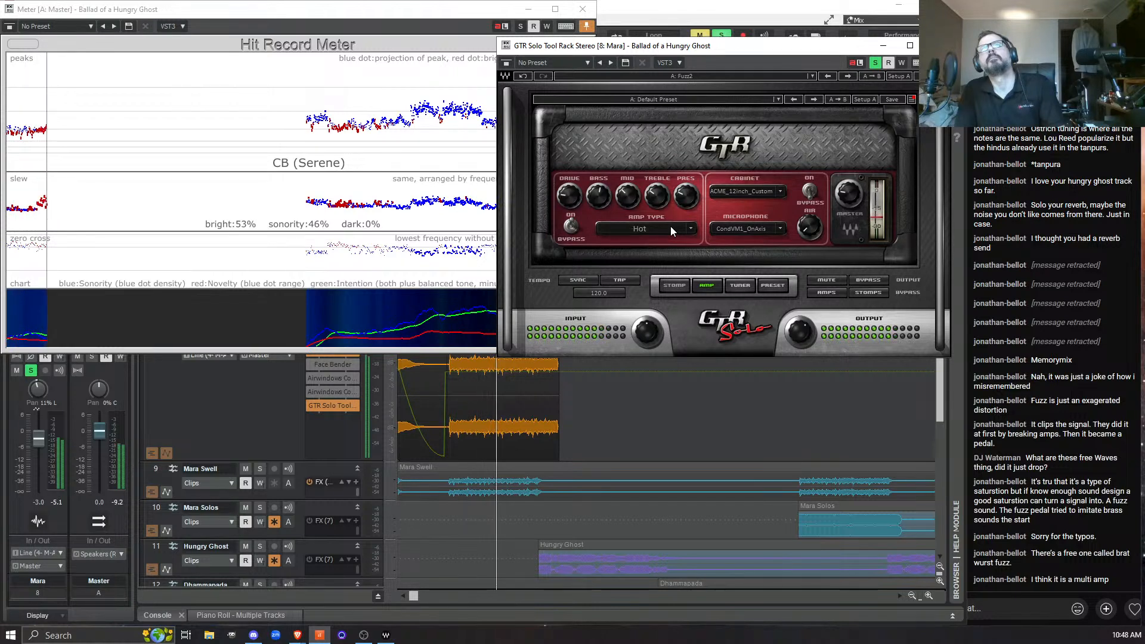
{"action": "scroll", "coordinate": [670, 230], "scroll_direction": "down", "scroll_amount": 1}
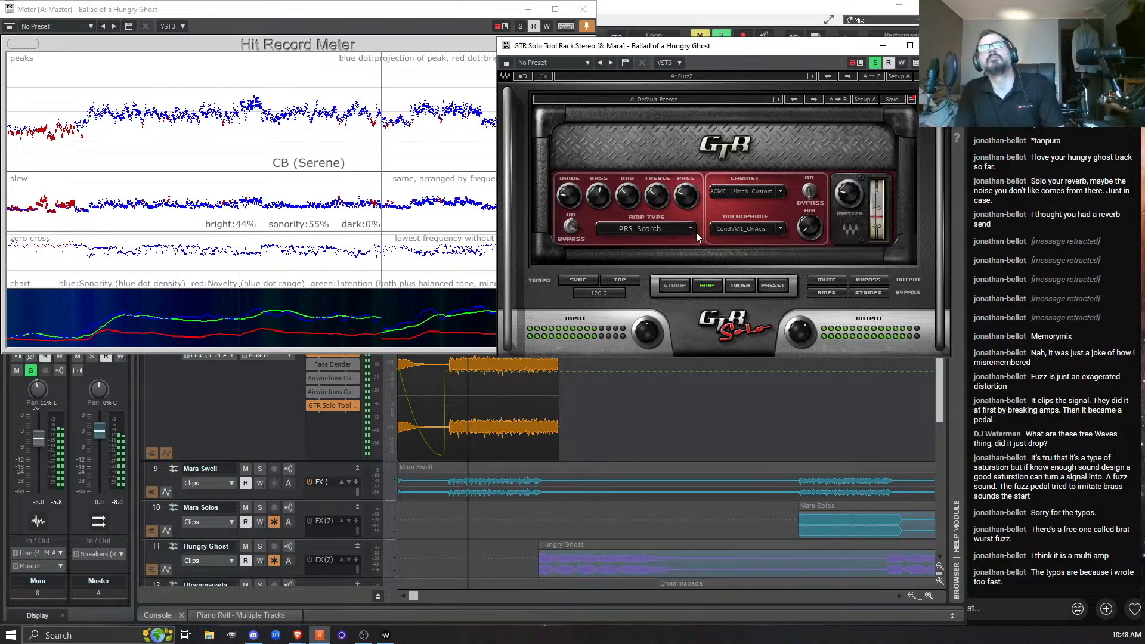
{"action": "left_click", "coordinate": [691, 230]}
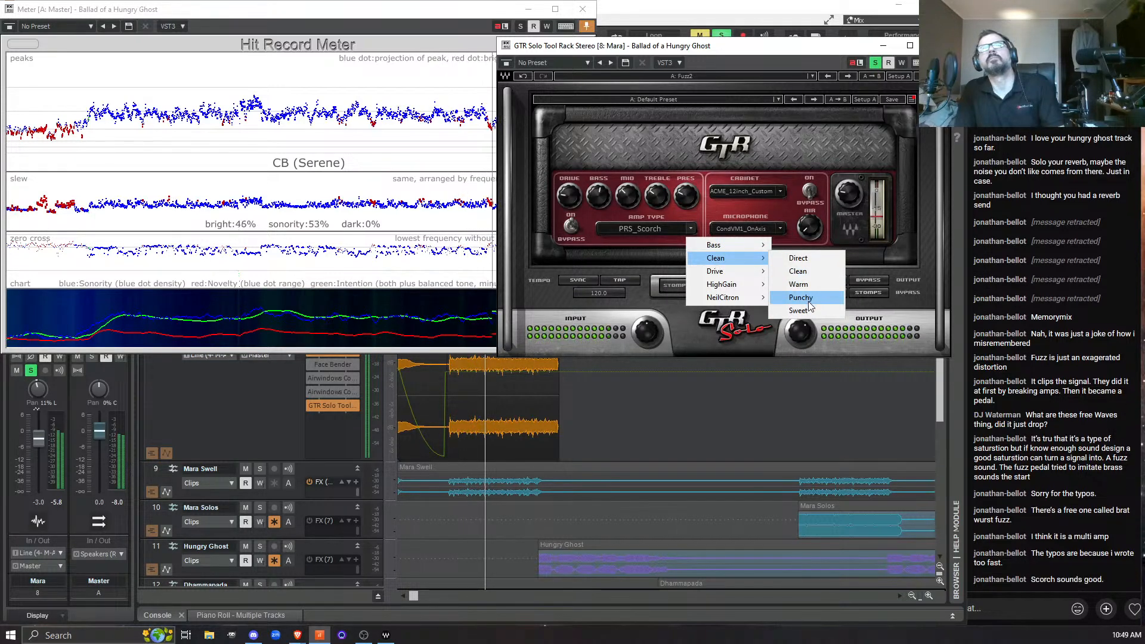
{"action": "mouse_move", "coordinate": [737, 278]}
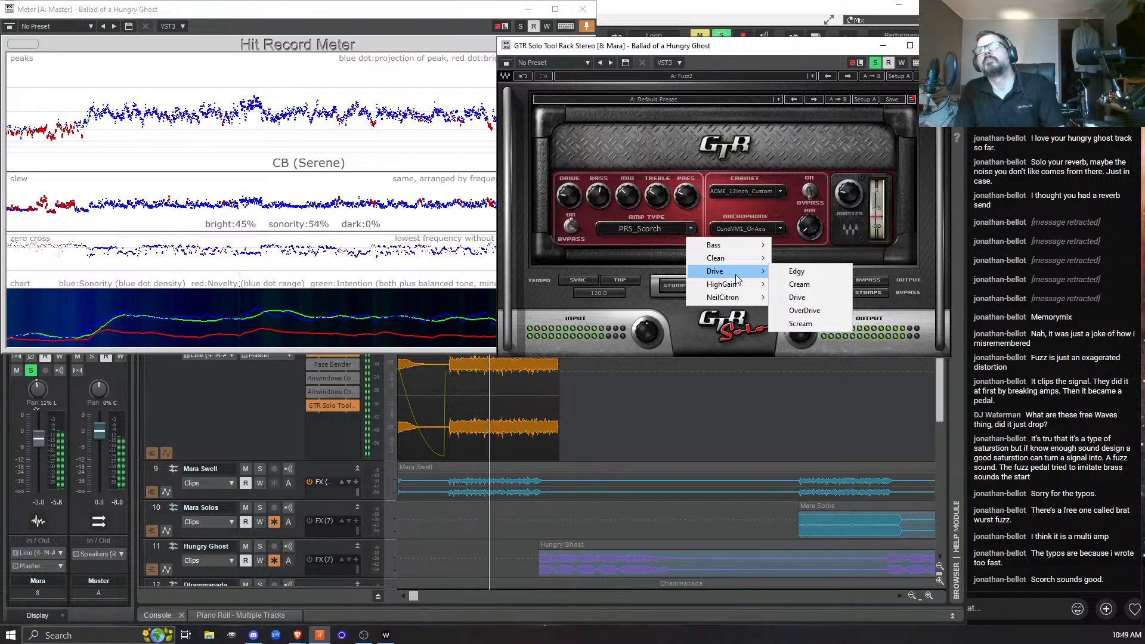
{"action": "left_click", "coordinate": [680, 320]}
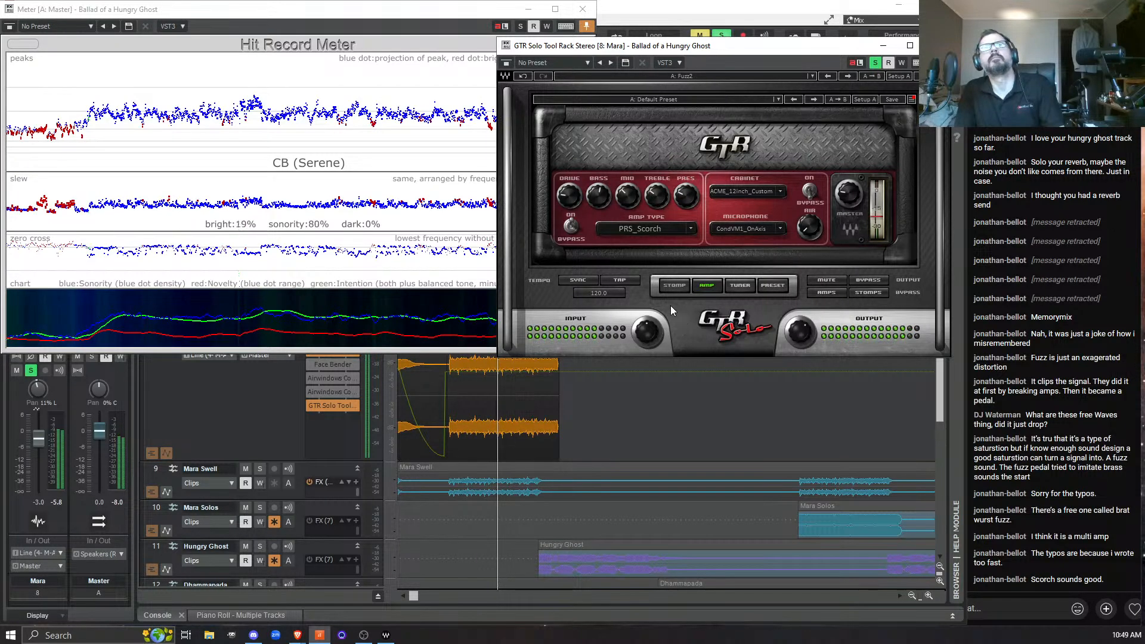
Adjust the treble of the PRS_Scorch amp during playback, then stop the transport.
{"action": "left_click_drag", "start_coordinate": [657, 195], "coordinate": [657, 190]}
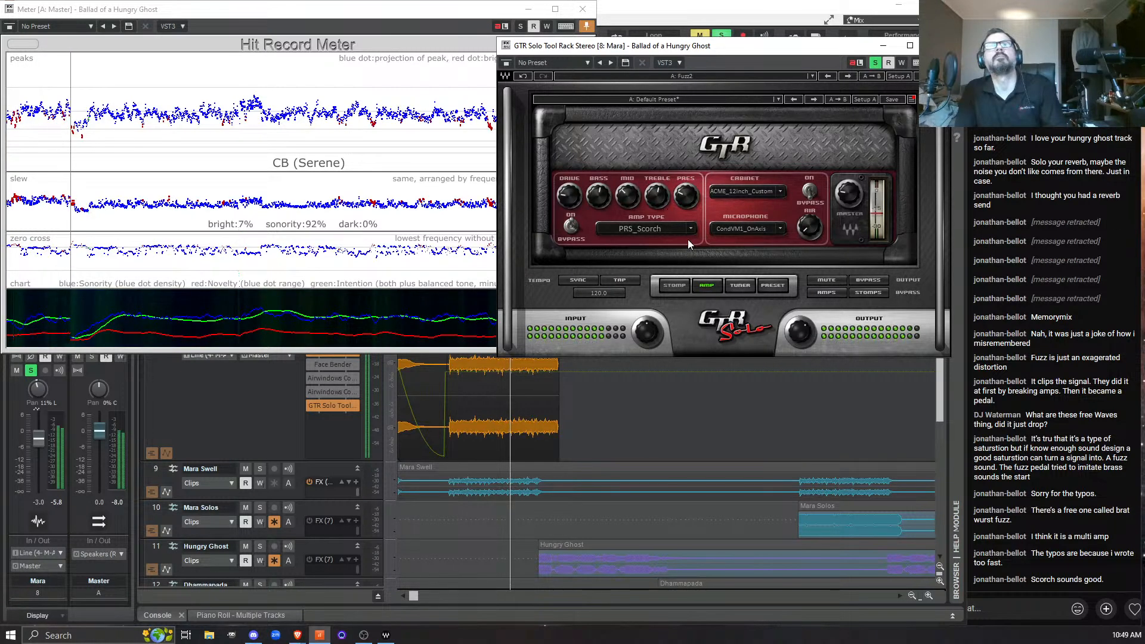
{"action": "left_click_drag", "start_coordinate": [652, 206], "coordinate": [684, 209]}
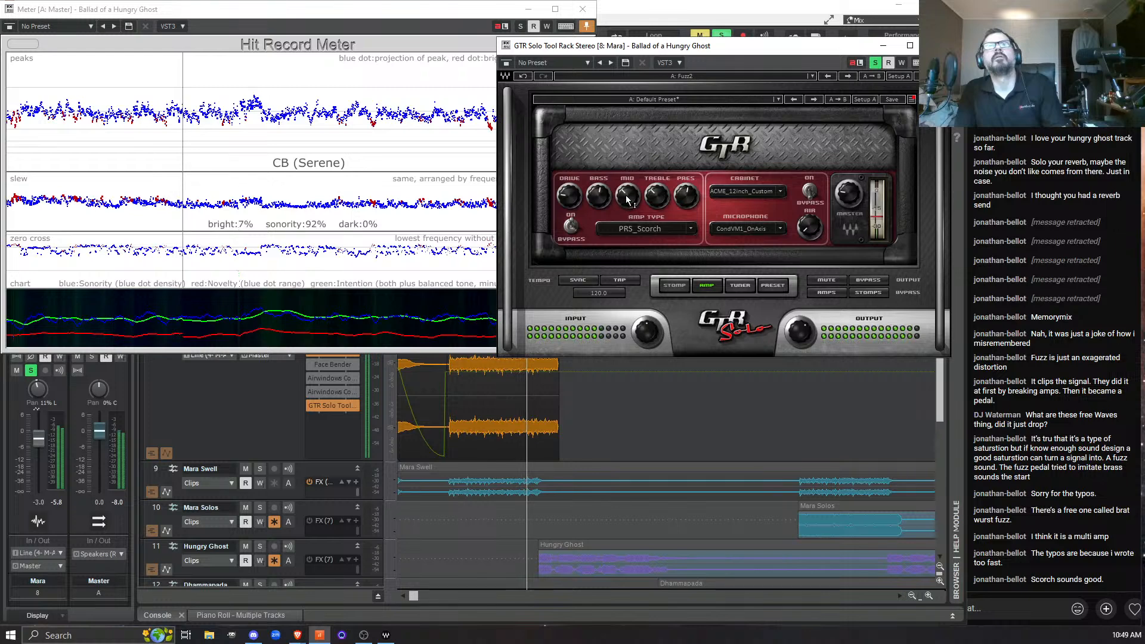
{"action": "key", "text": "space"}
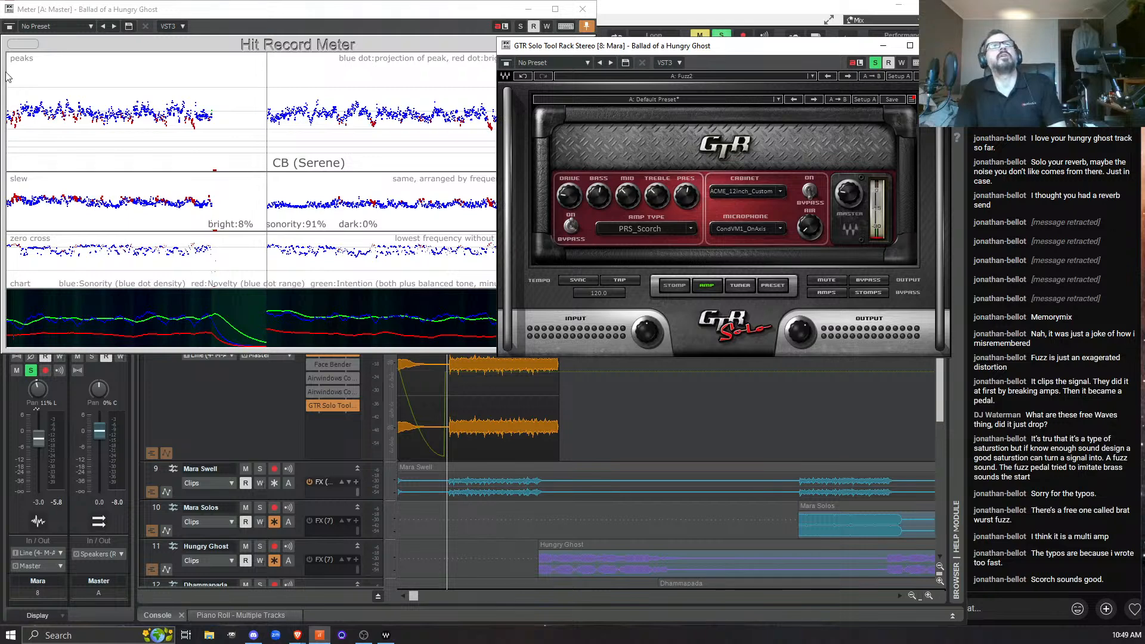
Reset the Hit Record Meter, replay the Mara track while fine-tuning the amp's treble, and stop playback.
{"action": "left_click", "coordinate": [18, 48]}
{"action": "key", "text": "space"}
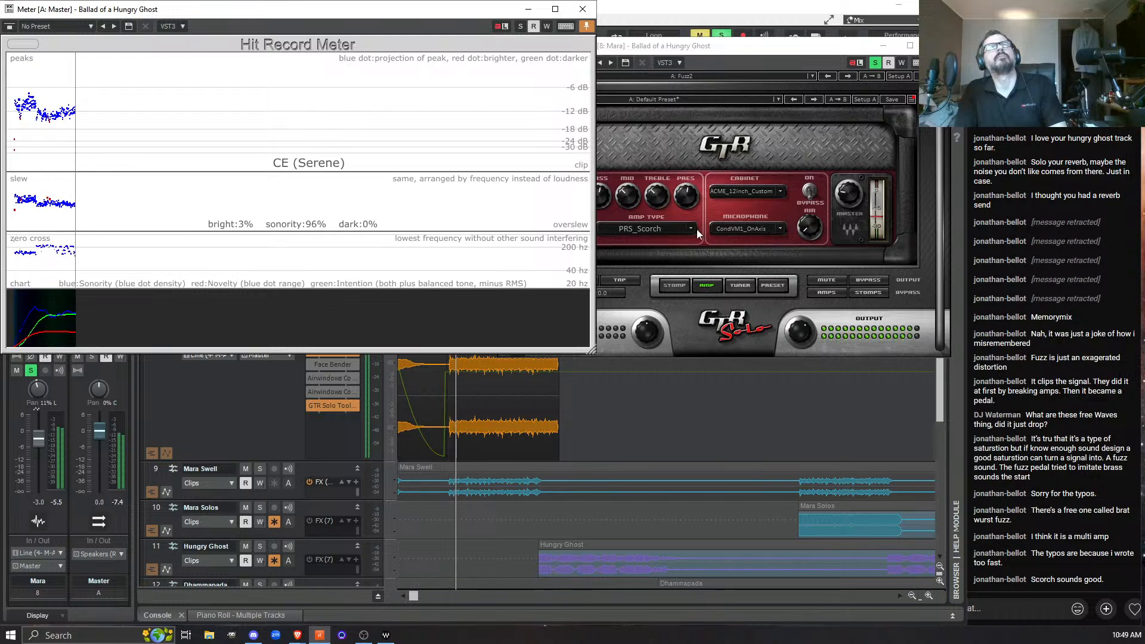
{"action": "left_click", "coordinate": [639, 49]}
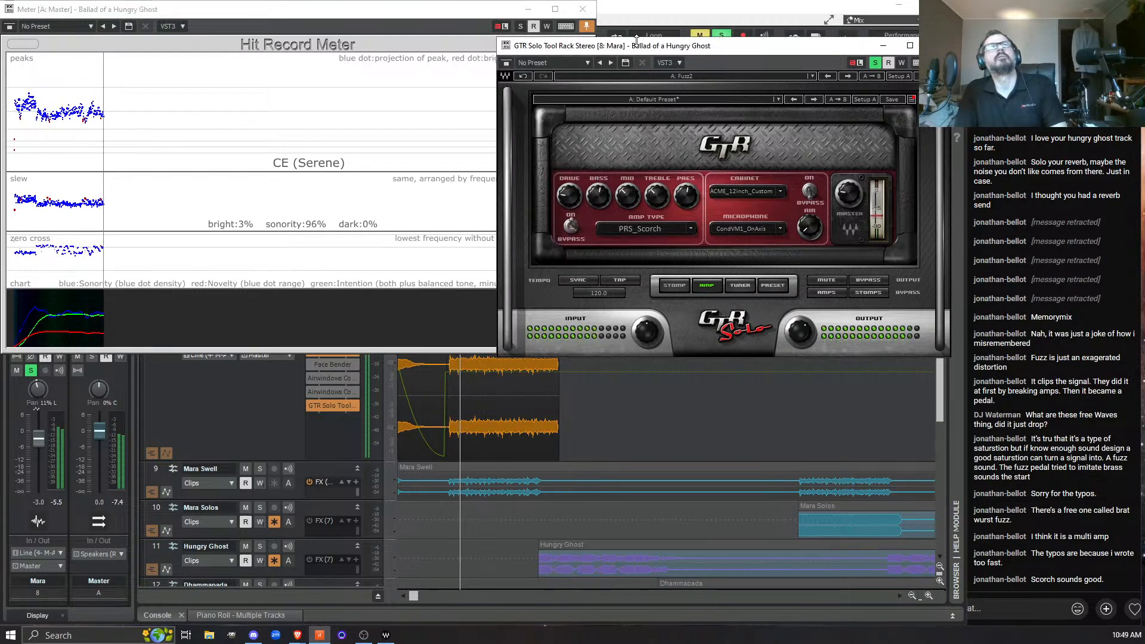
{"action": "left_click_drag", "start_coordinate": [655, 194], "coordinate": [656, 191]}
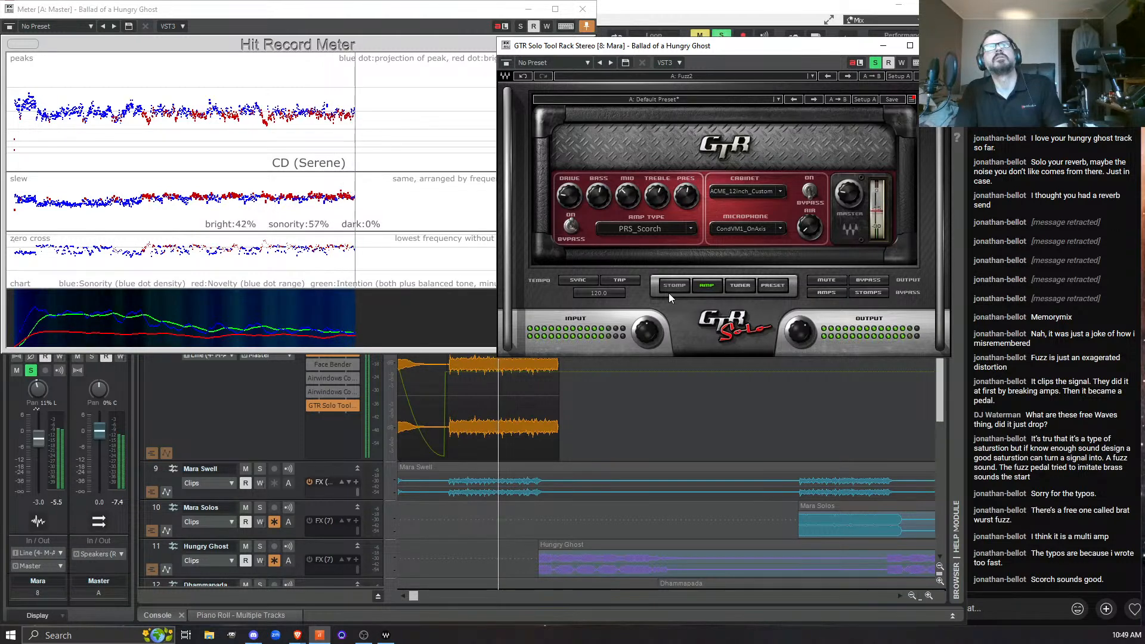
{"action": "key", "text": "space"}
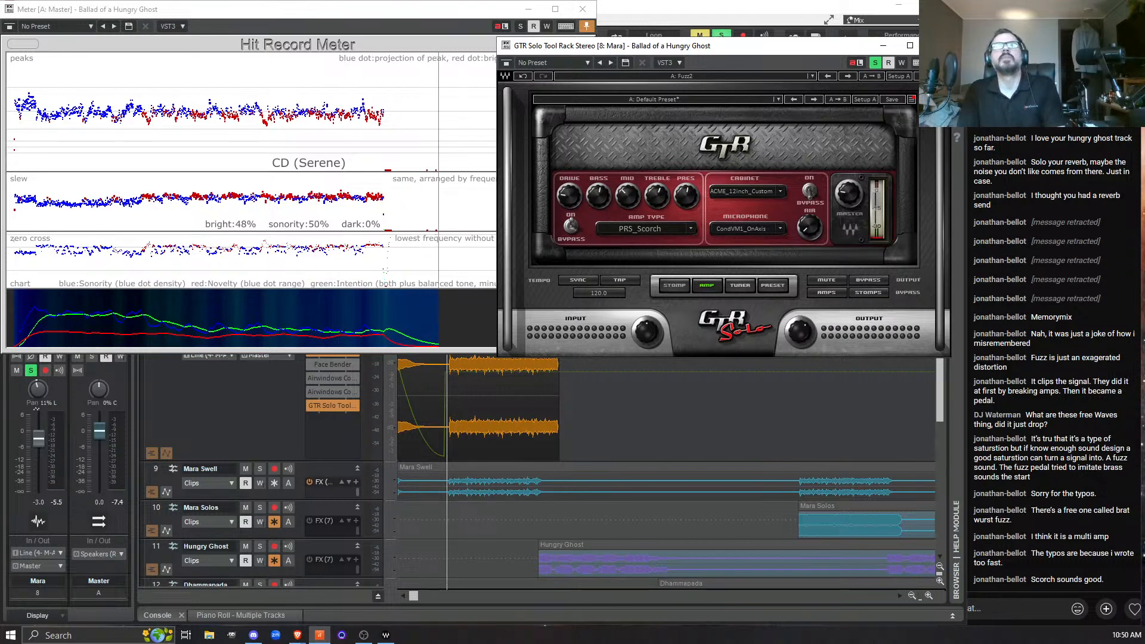
{"action": "left_click", "coordinate": [778, 100]}
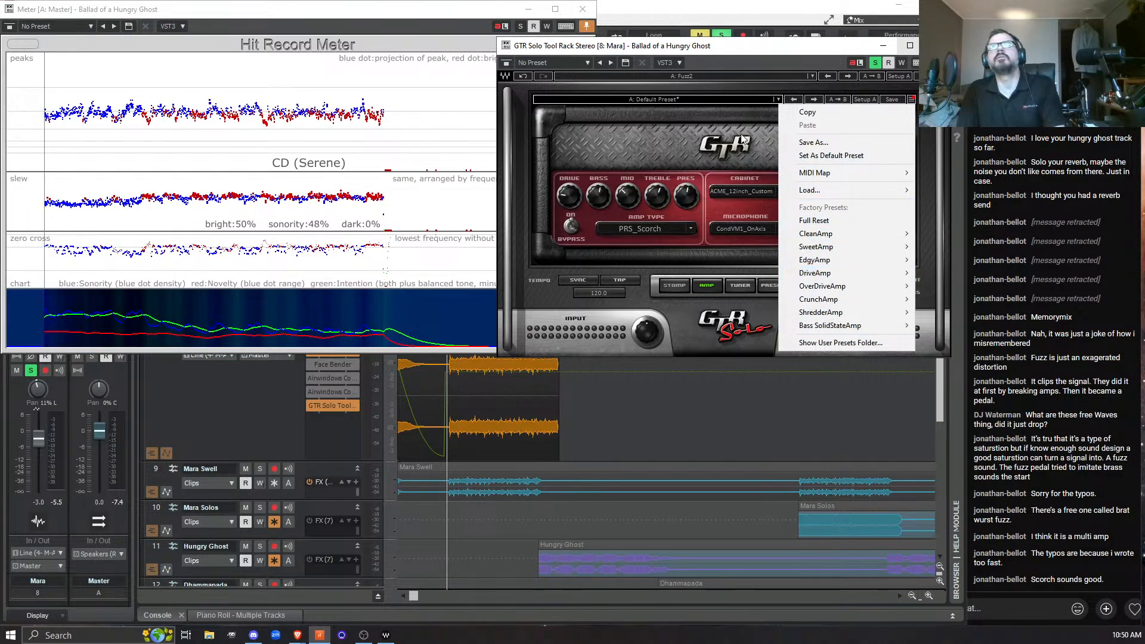
{"action": "left_click", "coordinate": [646, 135]}
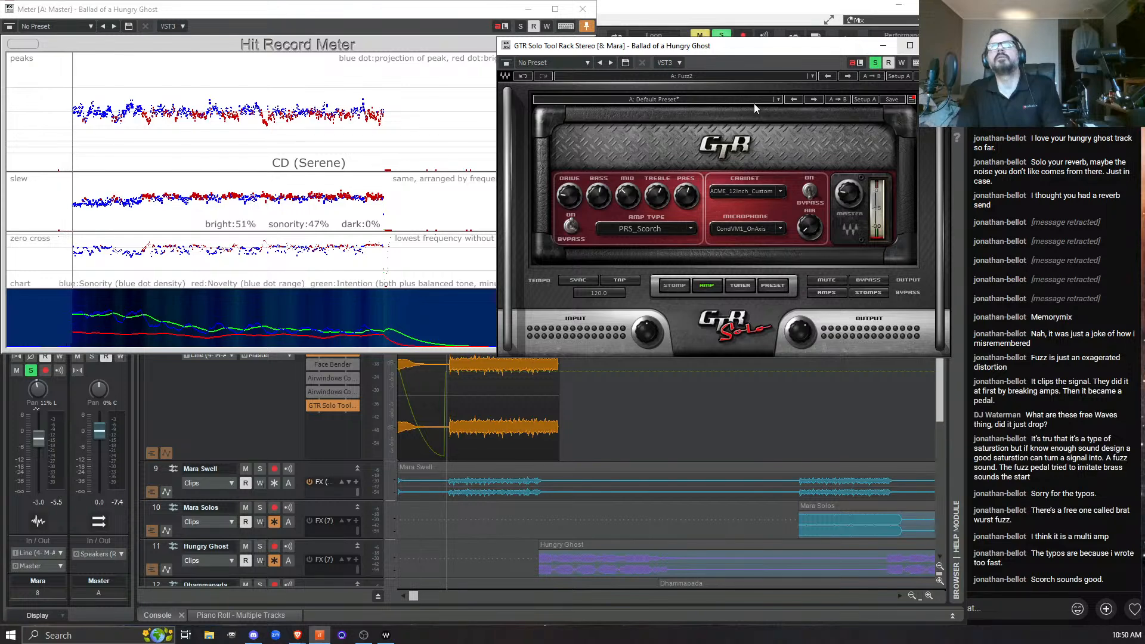
{"action": "left_click", "coordinate": [778, 100]}
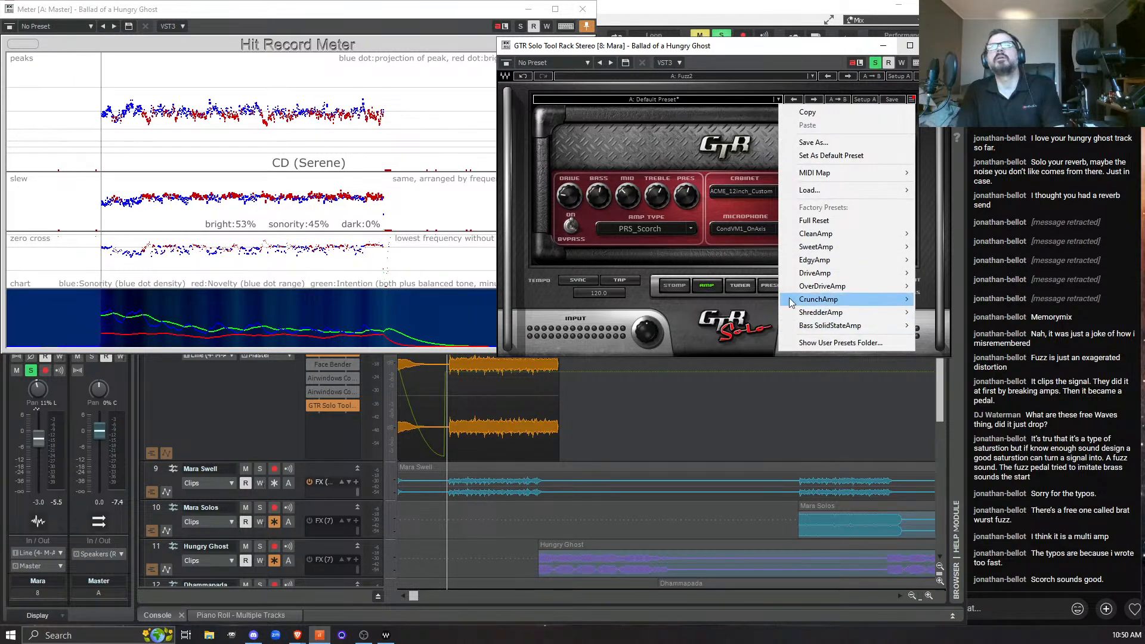
{"action": "left_click", "coordinate": [667, 242]}
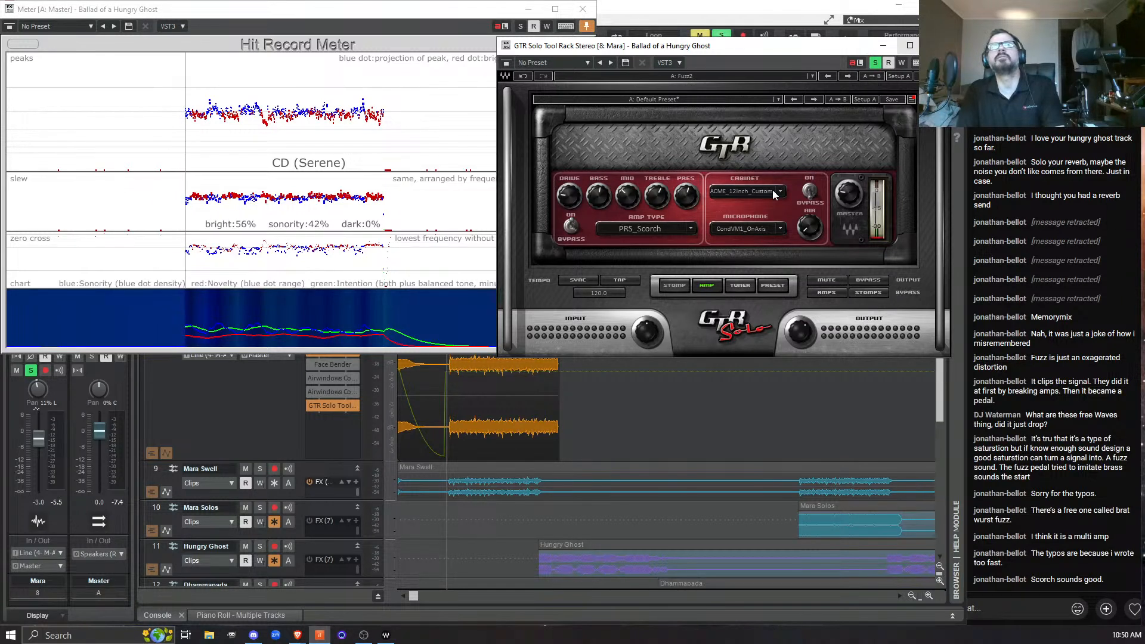
Switch on the cabinet section, audition ACME_12inch_OpenBack and ACME_2_10inch_OpenBack, and select the 4_12inchVintage cabinet.
{"action": "left_click", "coordinate": [810, 190]}
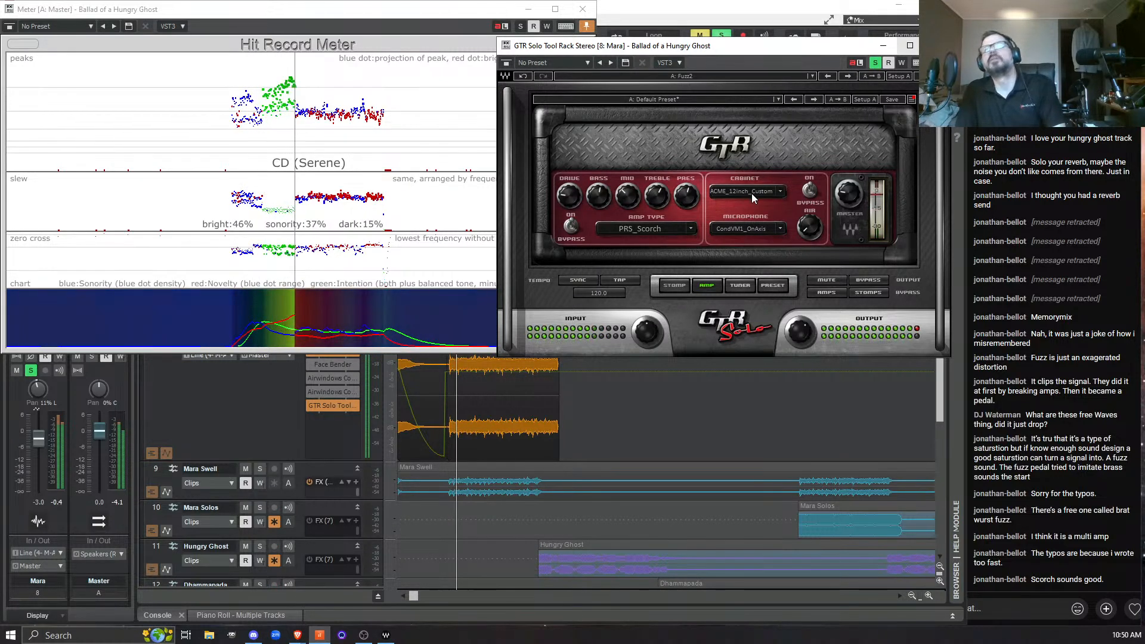
{"action": "scroll", "coordinate": [751, 193], "scroll_direction": "down", "scroll_amount": 1}
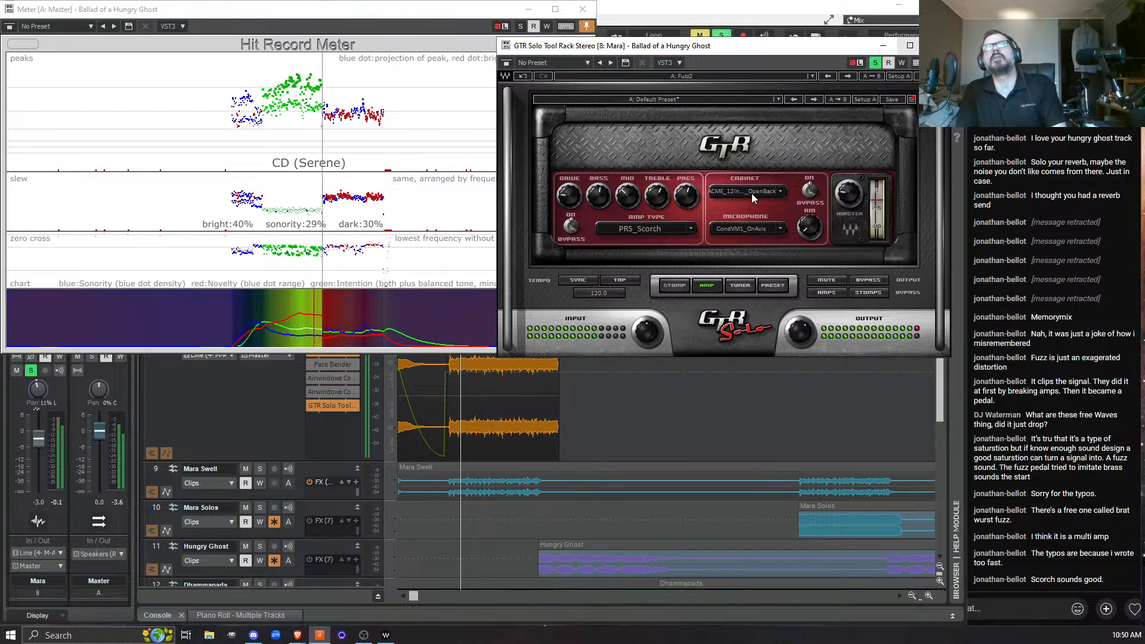
{"action": "scroll", "coordinate": [751, 193], "scroll_direction": "down", "scroll_amount": 1}
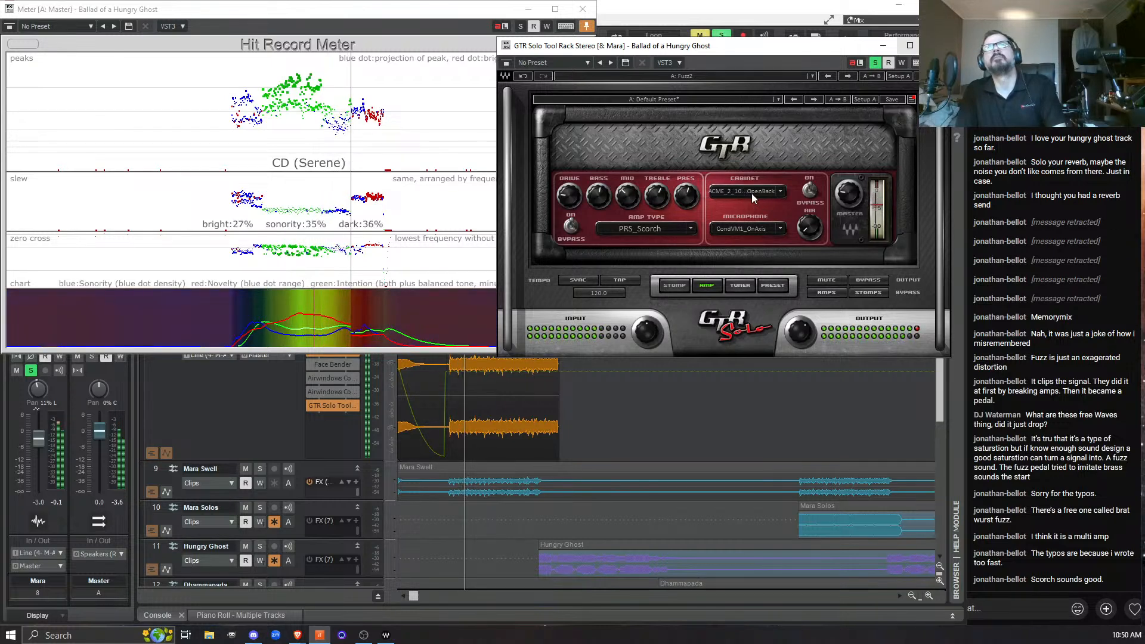
{"action": "left_click", "coordinate": [779, 193]}
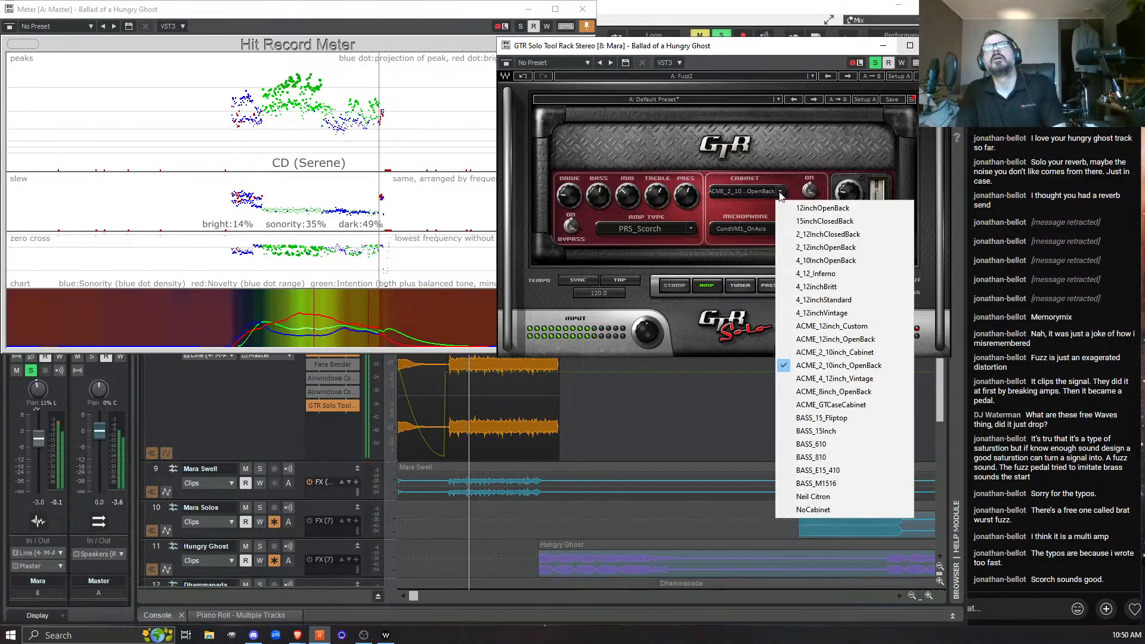
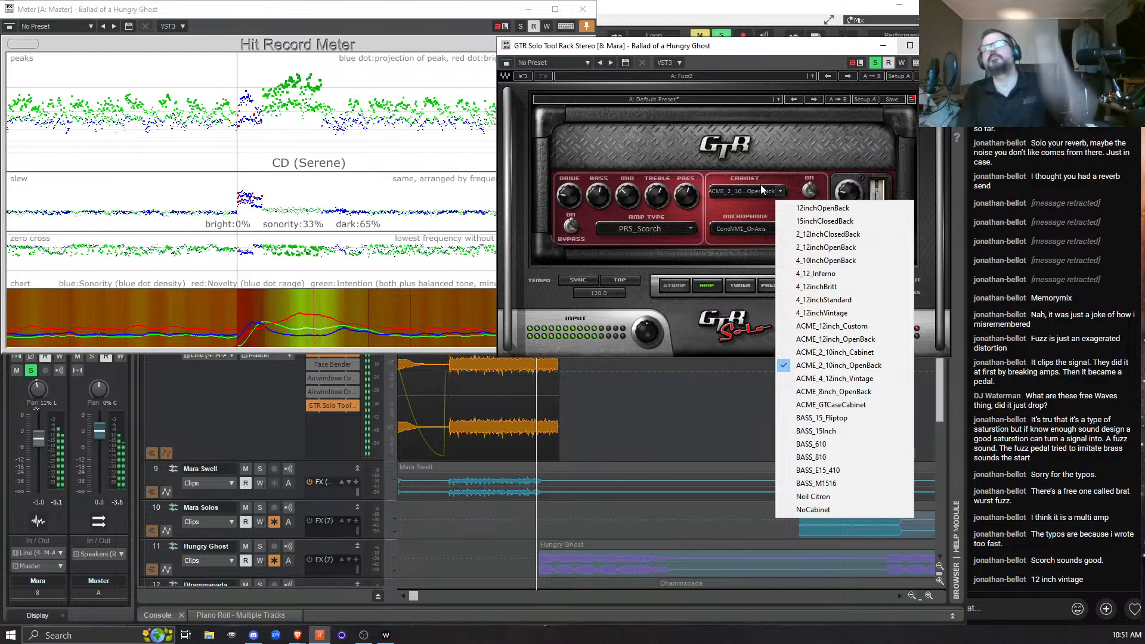
{"action": "left_click", "coordinate": [835, 313]}
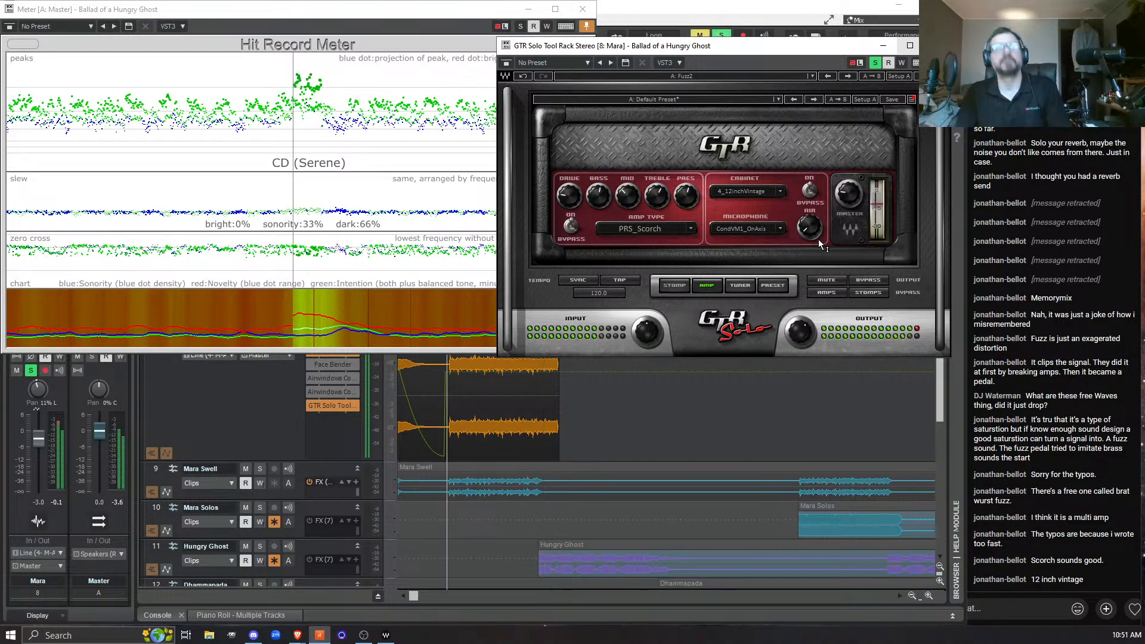
Stop playback, reset the Hit Record Meter, and replay the Mara track to audition the 4_12inchVintage cabinet.
{"action": "key", "text": "space"}
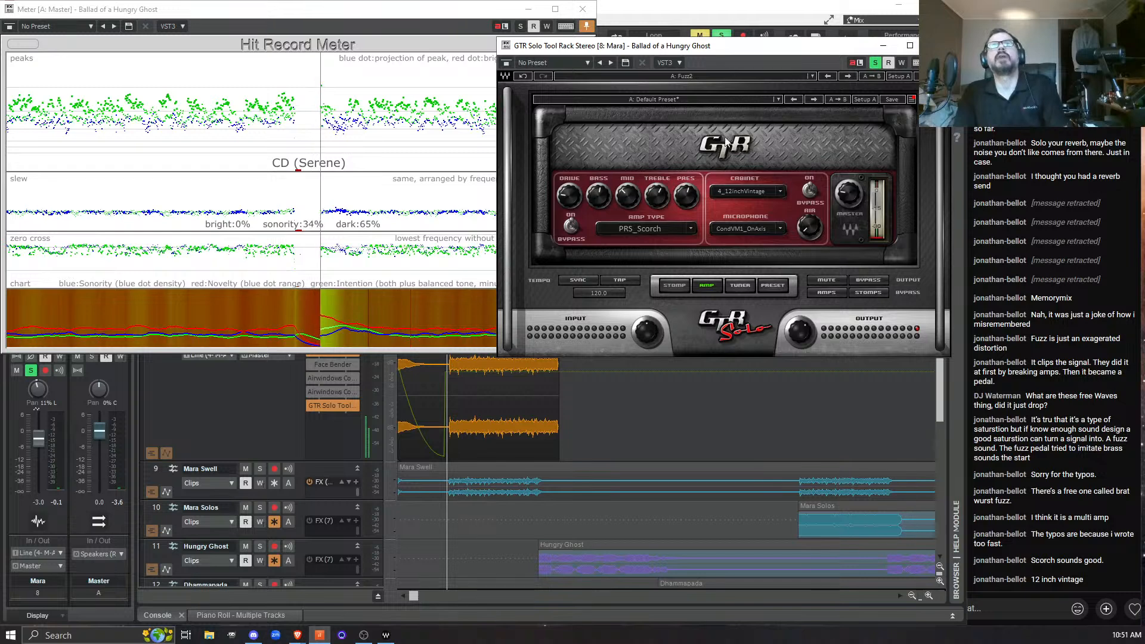
{"action": "left_click", "coordinate": [24, 45]}
{"action": "key", "text": "space"}
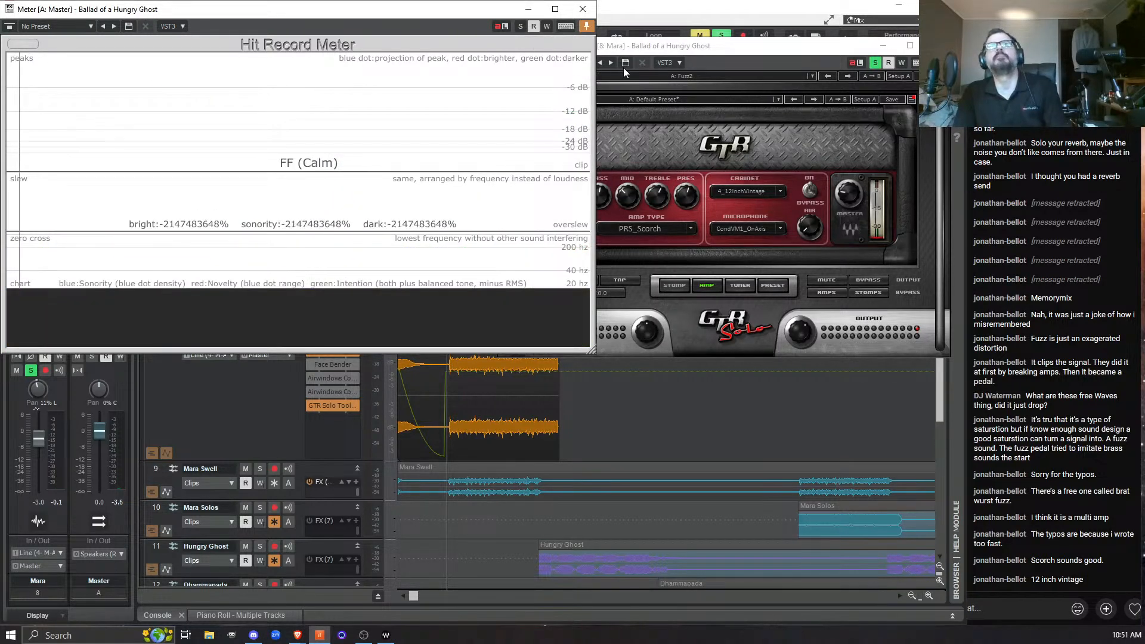
{"action": "left_click", "coordinate": [696, 55]}
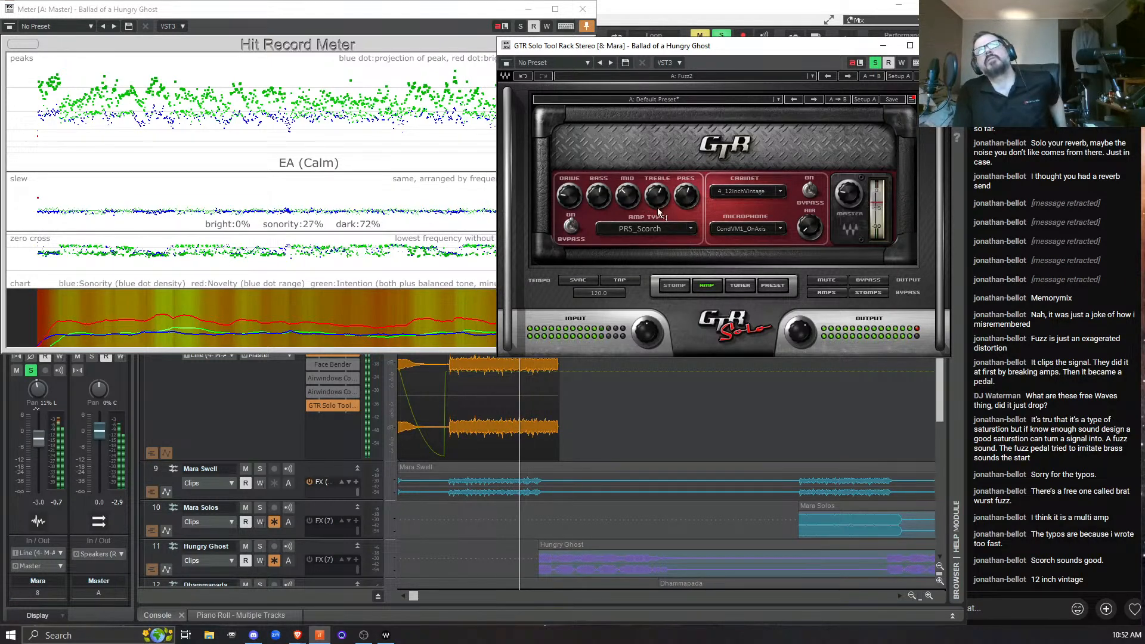
{"action": "mouse_move", "coordinate": [657, 206]}
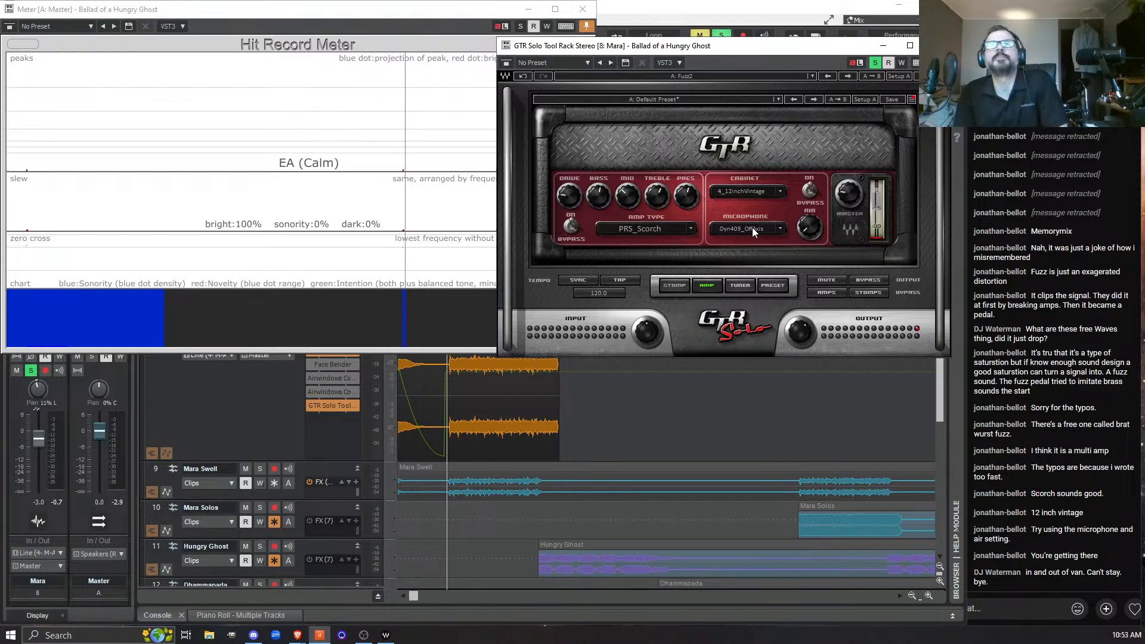
Set the amp's microphone to Ribb84_OffAxis and replay the track with the Hit Record Meter reset.
{"action": "left_click", "coordinate": [779, 229]}
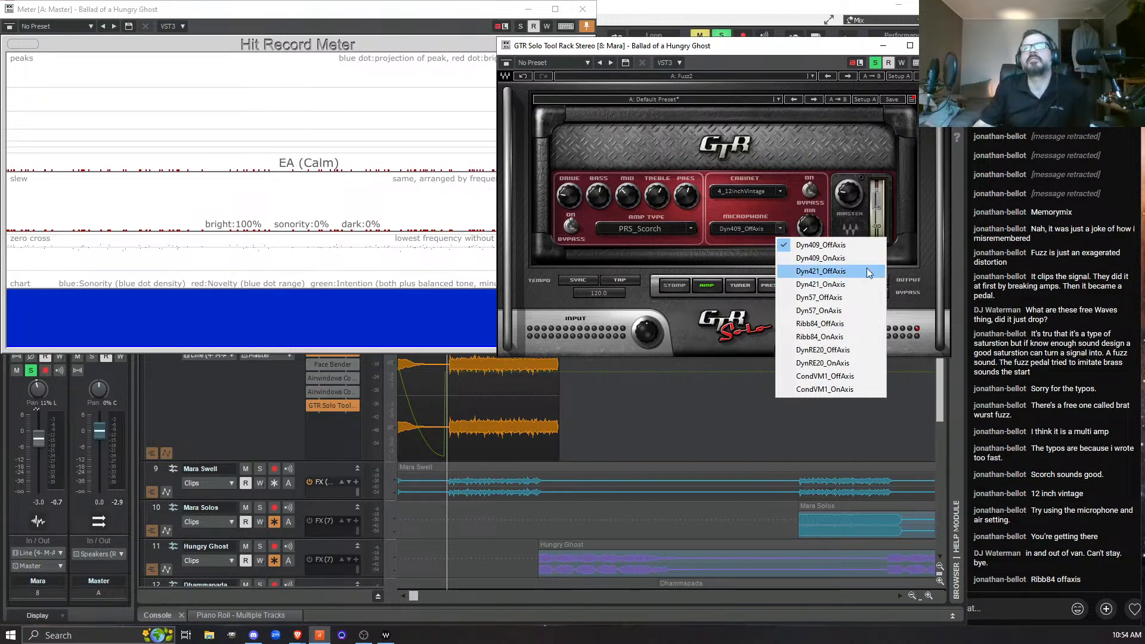
{"action": "left_click", "coordinate": [844, 326]}
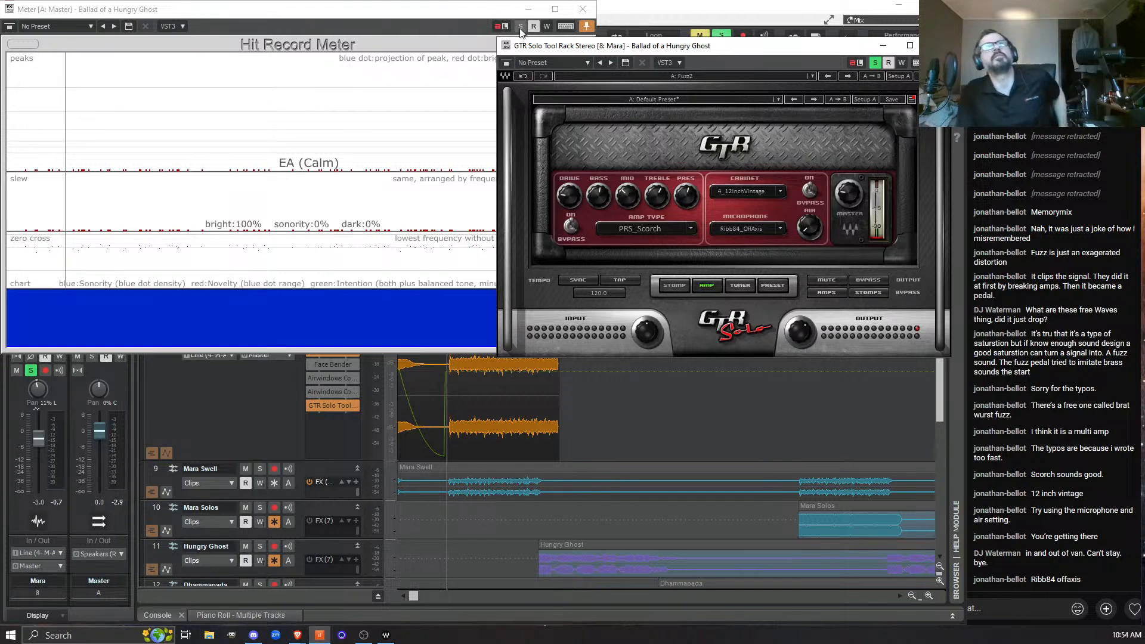
{"action": "left_click", "coordinate": [496, 38]}
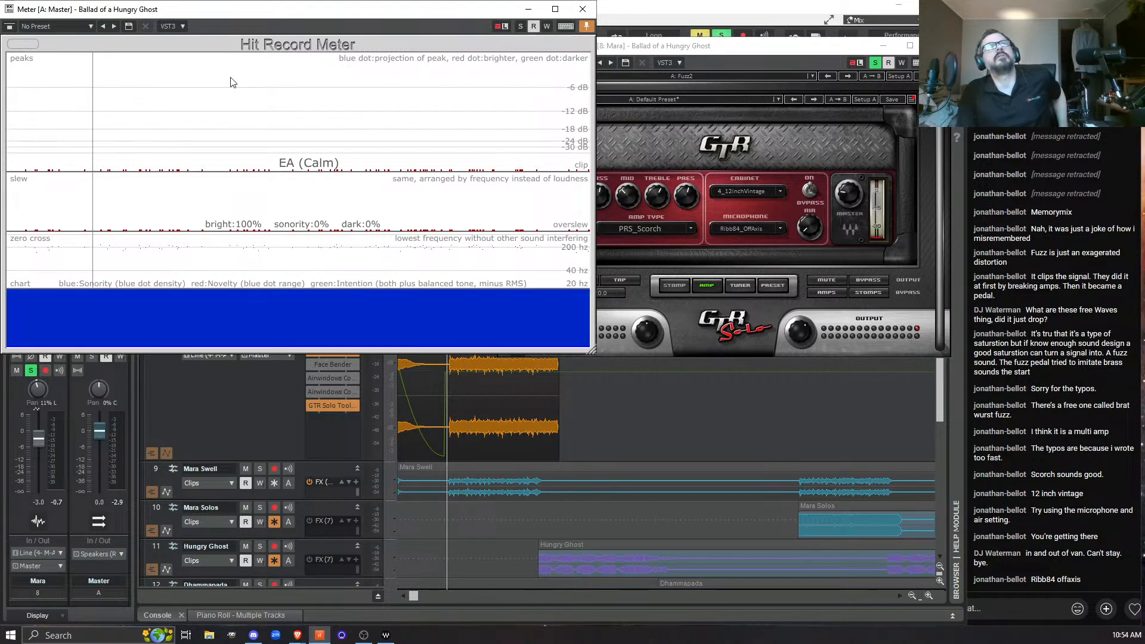
{"action": "left_click", "coordinate": [681, 52]}
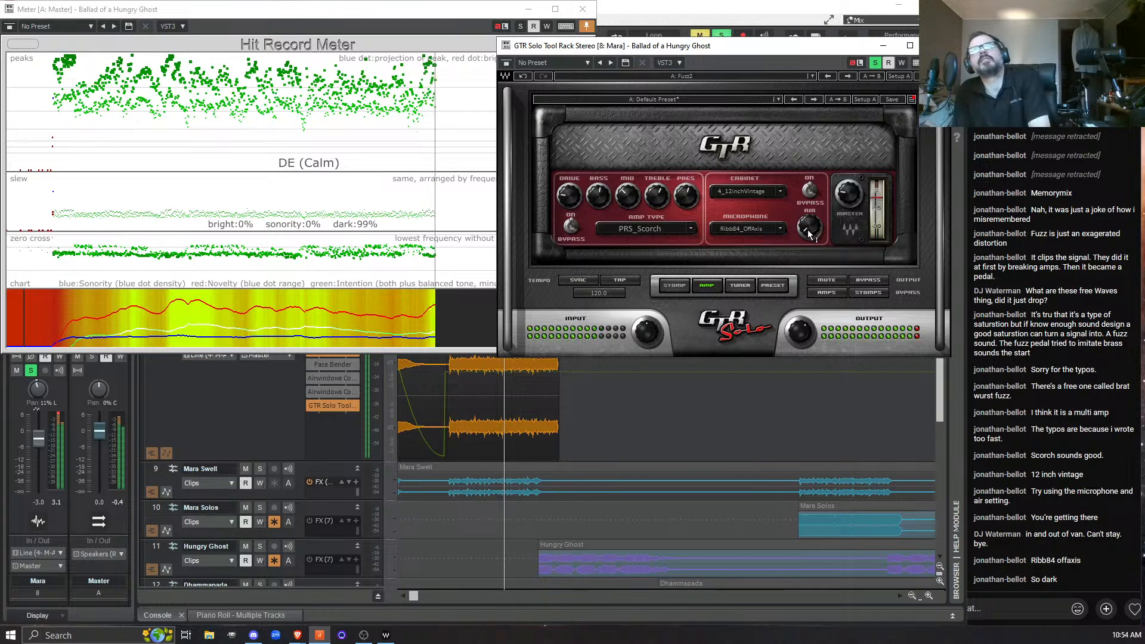
Raise the microphone's Air setting from off through -9.3 to 0.0 while auditioning the guitar.
{"action": "mouse_move", "coordinate": [808, 231]}
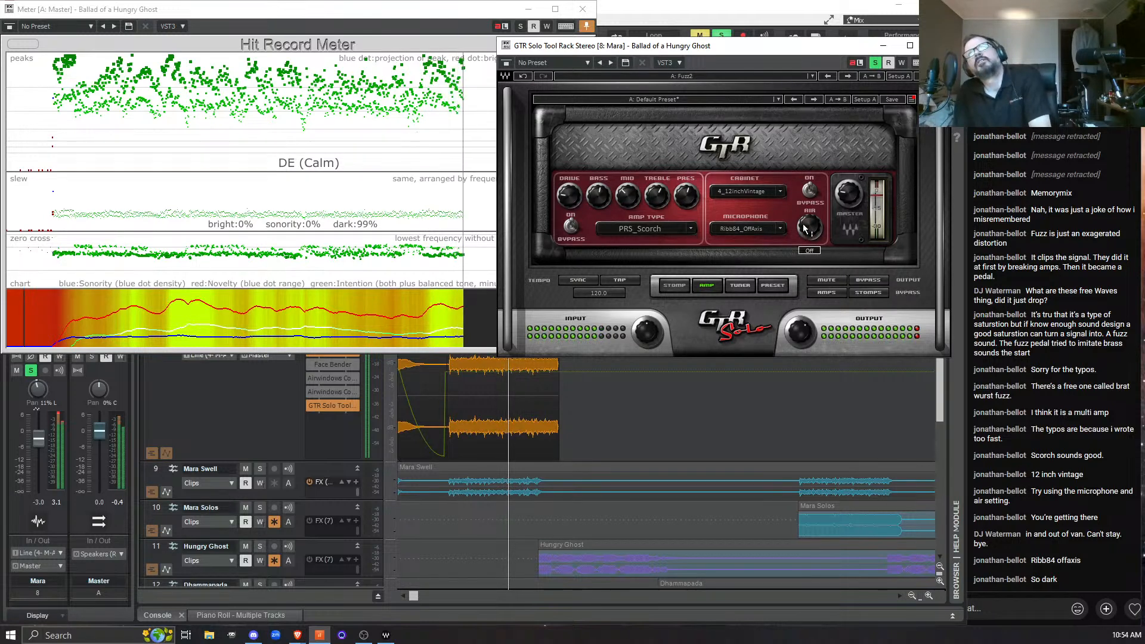
{"action": "left_click_drag", "start_coordinate": [803, 228], "coordinate": [803, 215]}
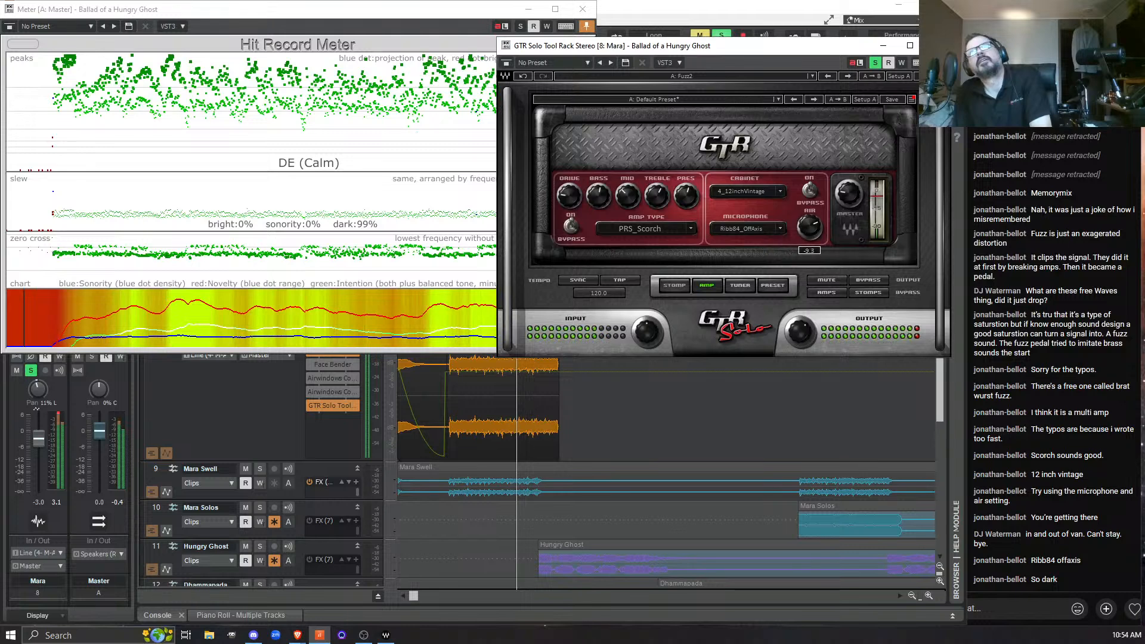
{"action": "left_click_drag", "start_coordinate": [809, 227], "coordinate": [809, 224]}
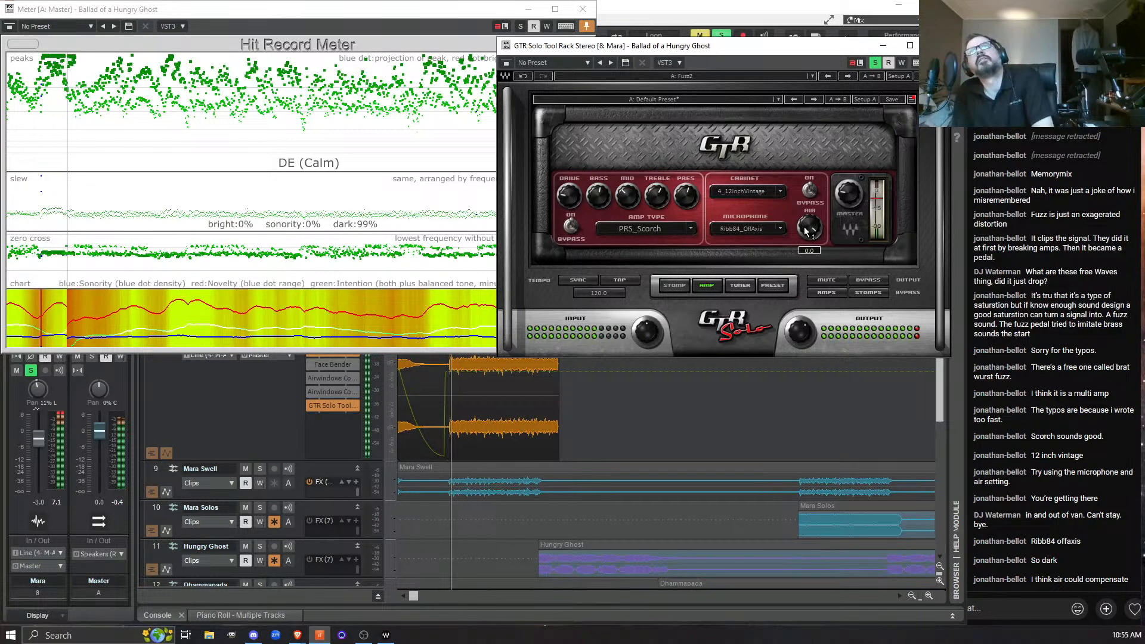
{"action": "mouse_move", "coordinate": [806, 232]}
{"action": "left_mouse_down"}
{"action": "mouse_move", "coordinate": [807, 242]}
{"action": "mouse_move", "coordinate": [806, 229]}
{"action": "left_mouse_up"}
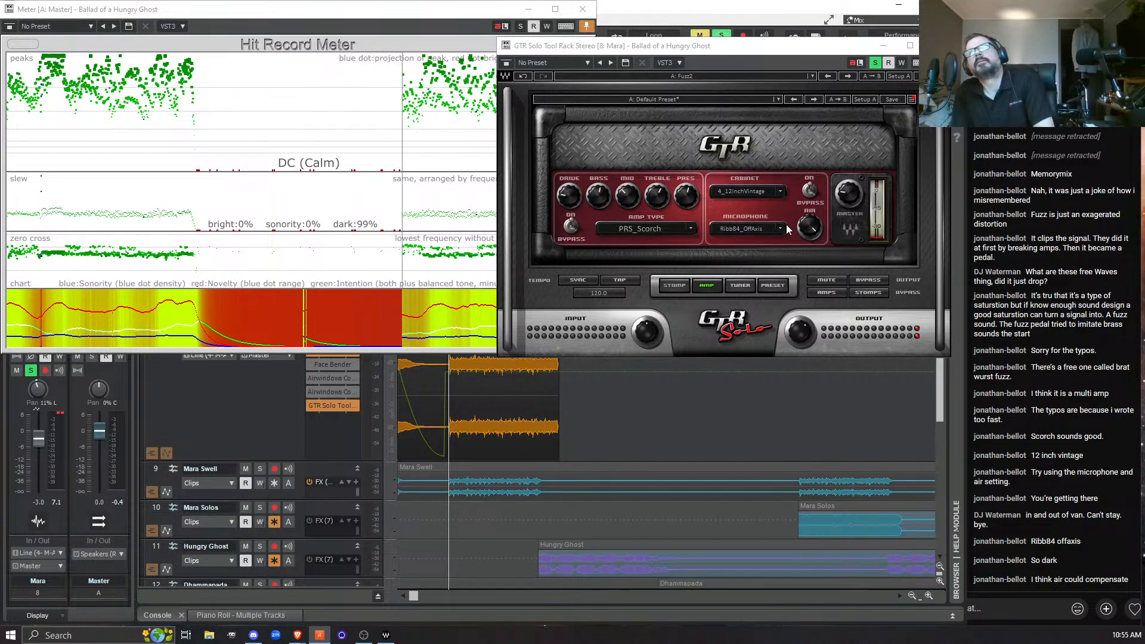
Switch the microphone through DynRE20_OffAxis to Dyn57_OffAxis, and replay the Mara track with the Hit Record Meter reset while trying the Air setting.
{"action": "mouse_move", "coordinate": [809, 232]}
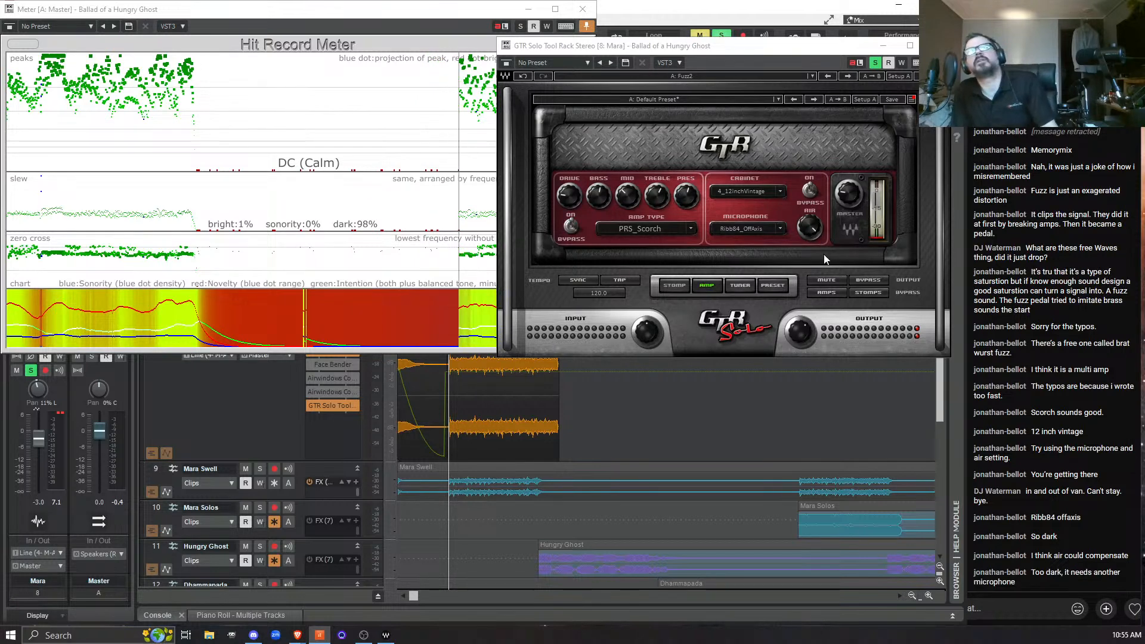
{"action": "left_click", "coordinate": [772, 231]}
{"action": "left_click", "coordinate": [771, 230]}
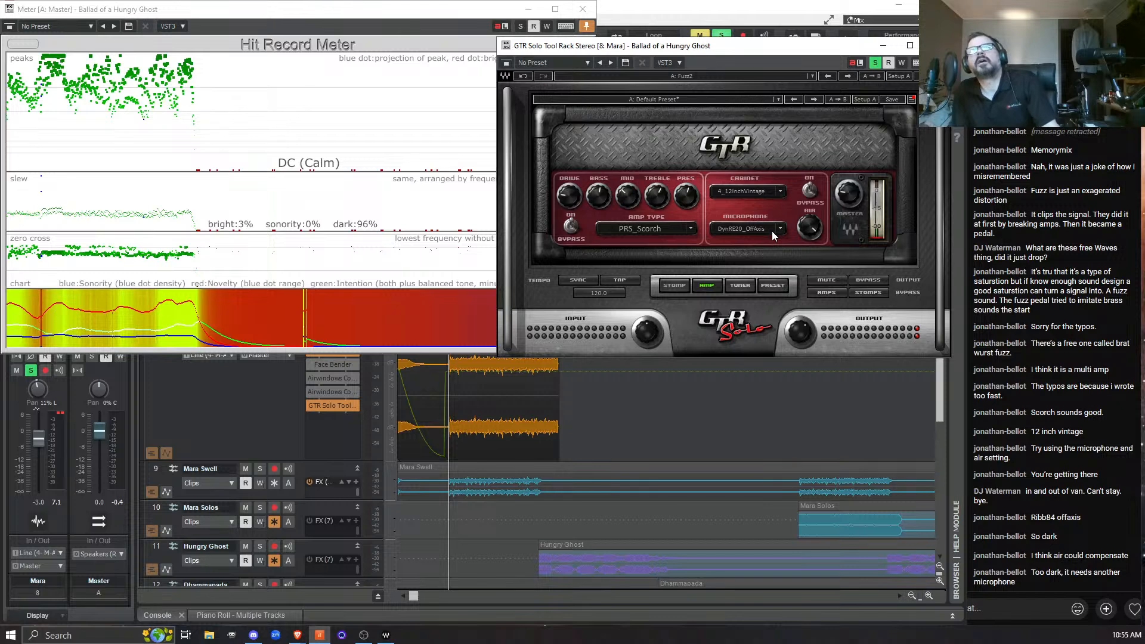
{"action": "left_click", "coordinate": [781, 232]}
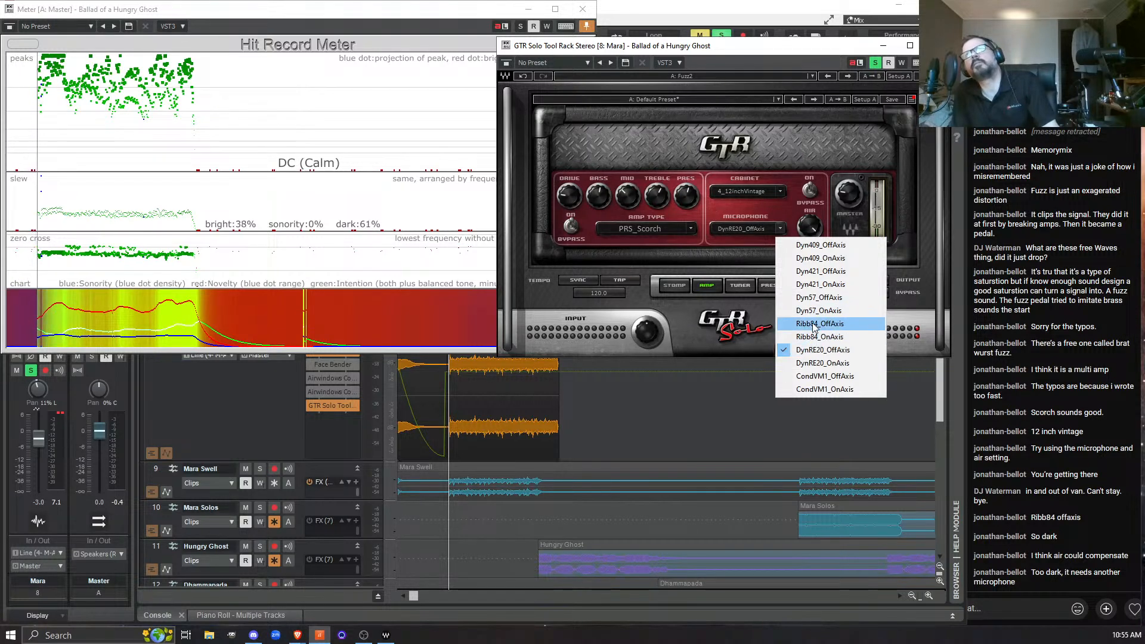
{"action": "left_click", "coordinate": [858, 297]}
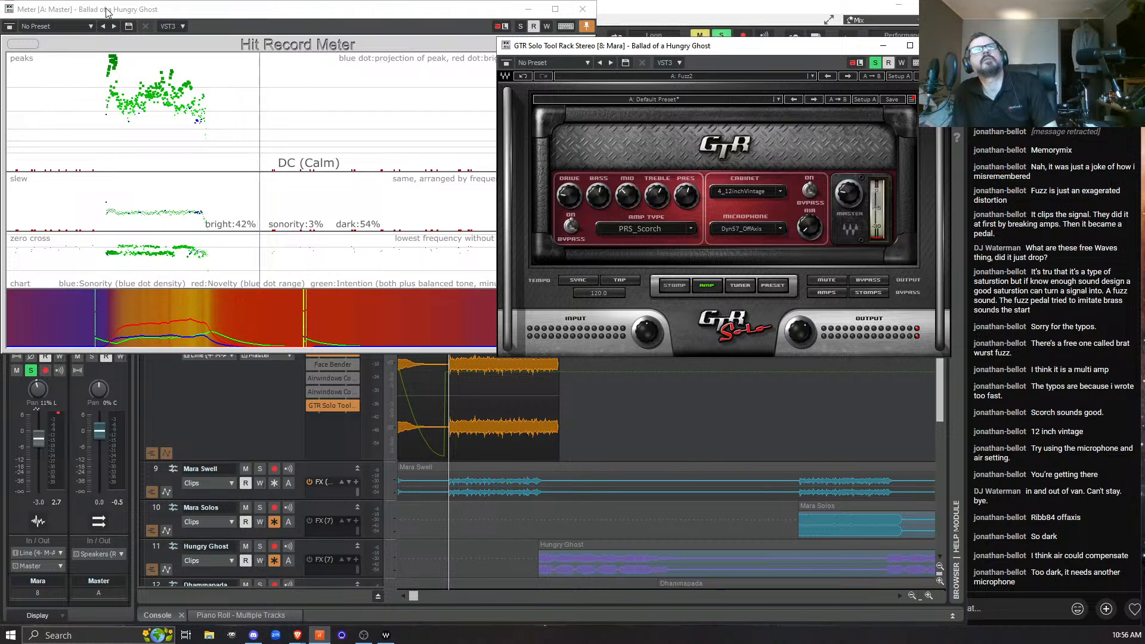
{"action": "left_click", "coordinate": [27, 48]}
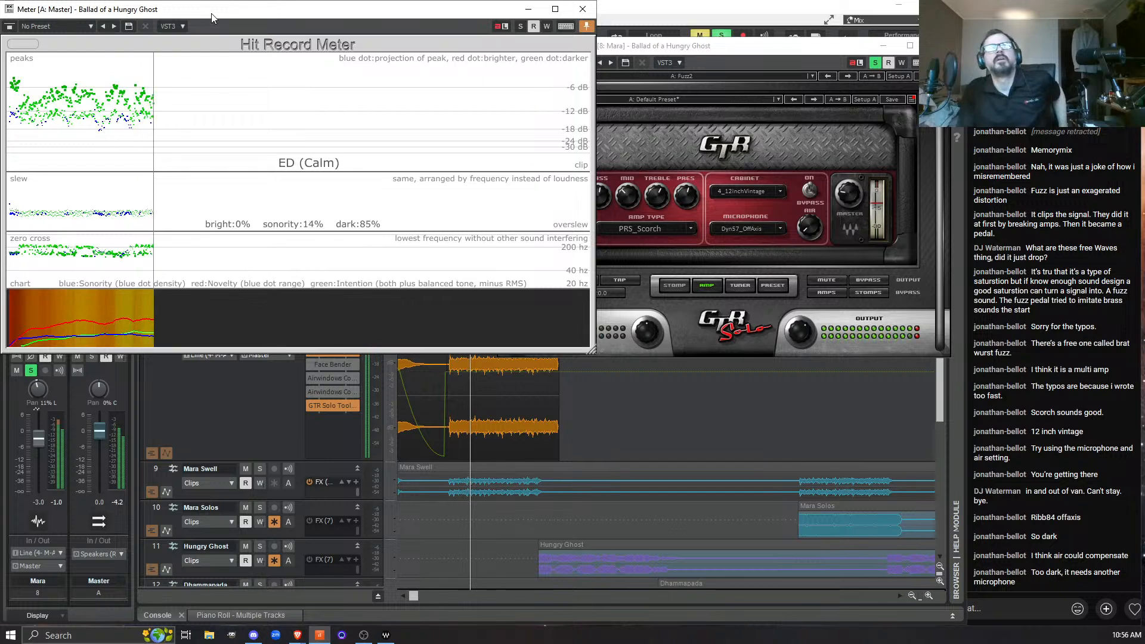
{"action": "left_click", "coordinate": [814, 228]}
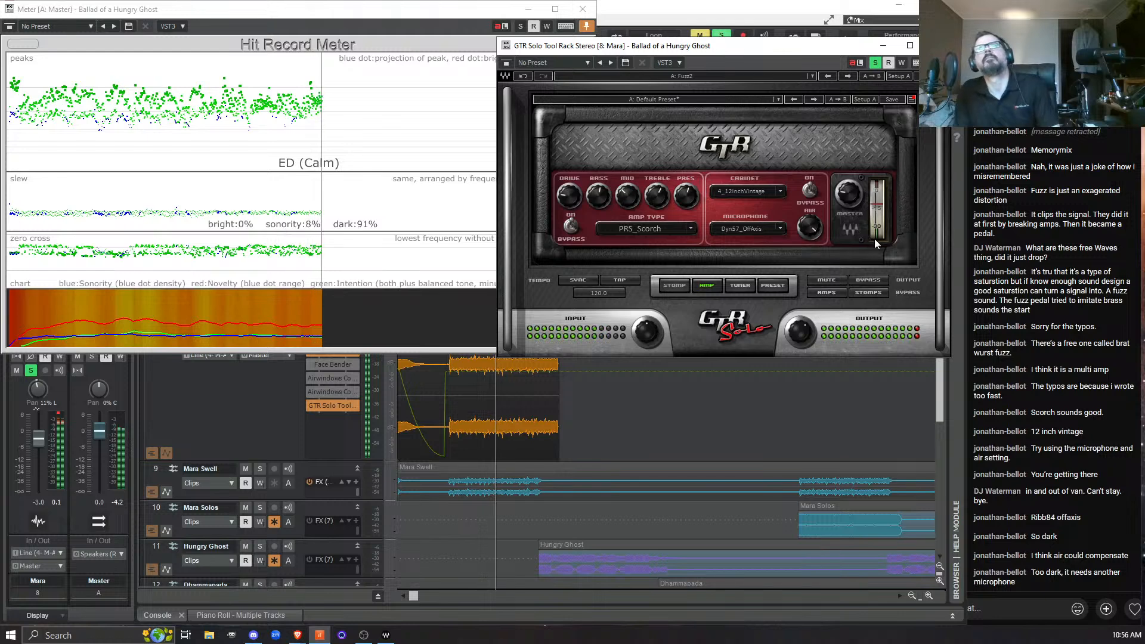
Audition the Dyn57_OnAxis microphone with the Hit Record Meter reset, adjusting its Air setting before stopping playback.
{"action": "left_click", "coordinate": [778, 230]}
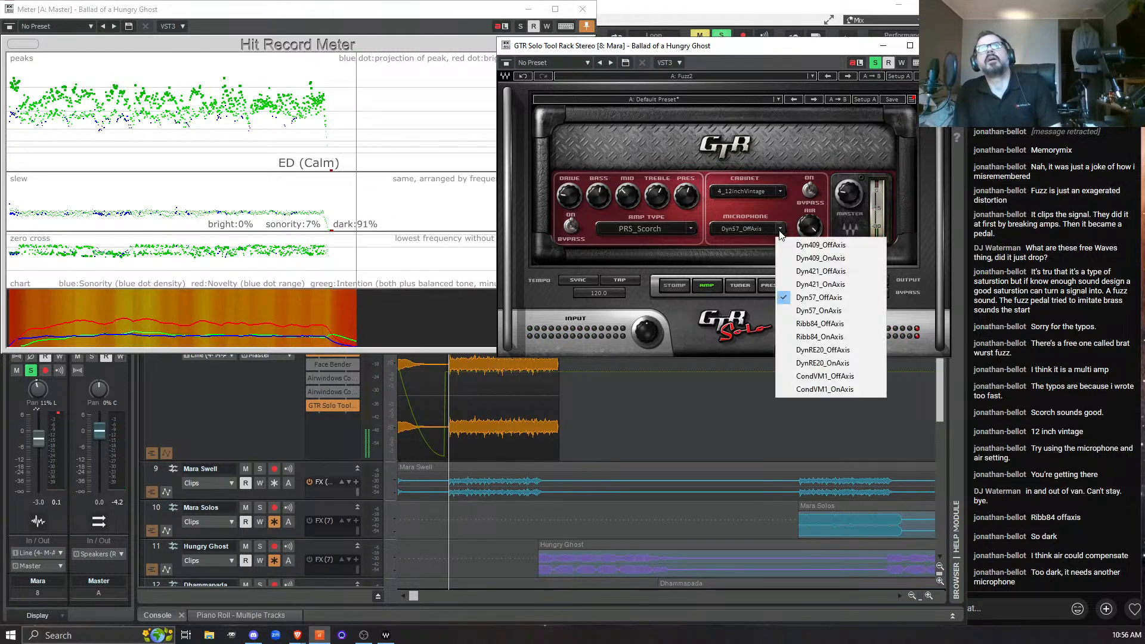
{"action": "left_click", "coordinate": [799, 308]}
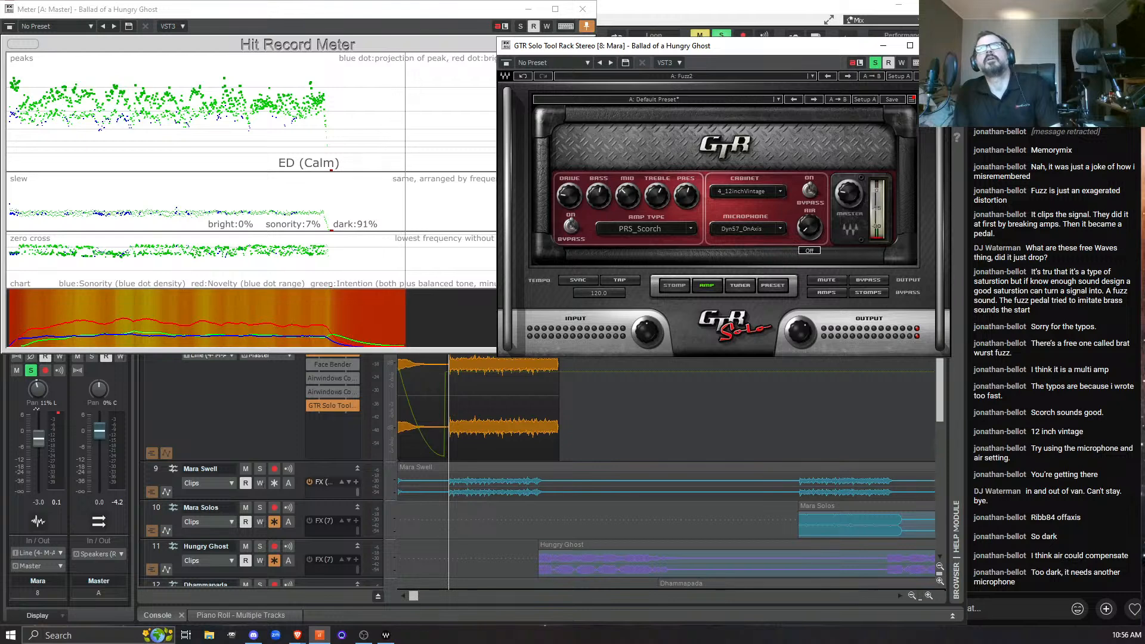
{"action": "left_click", "coordinate": [33, 34]}
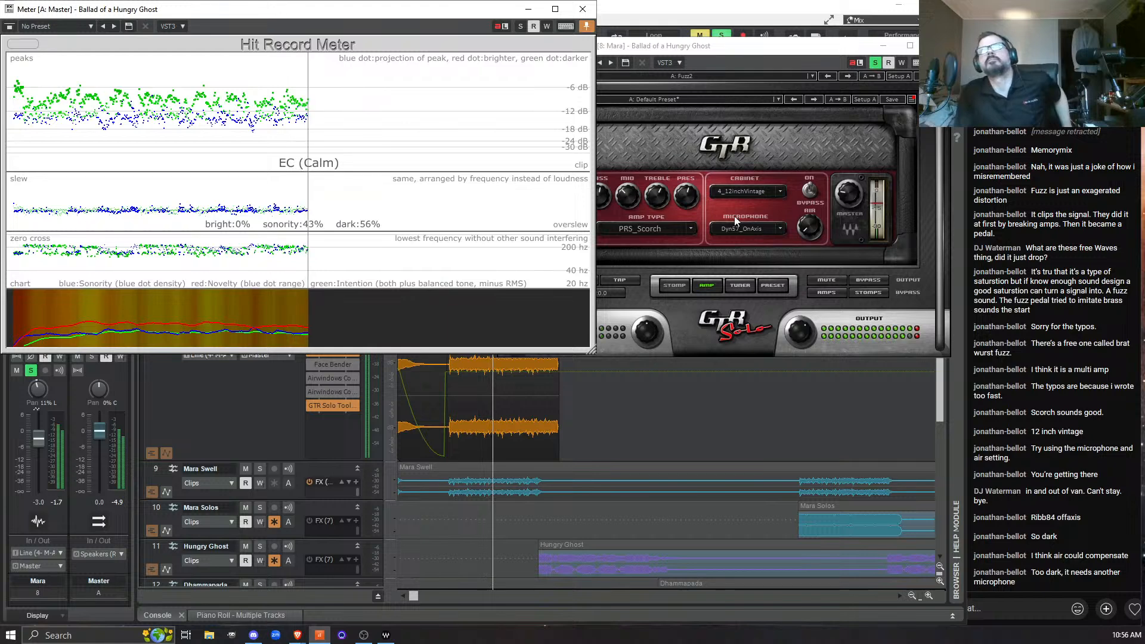
{"action": "left_click", "coordinate": [813, 235]}
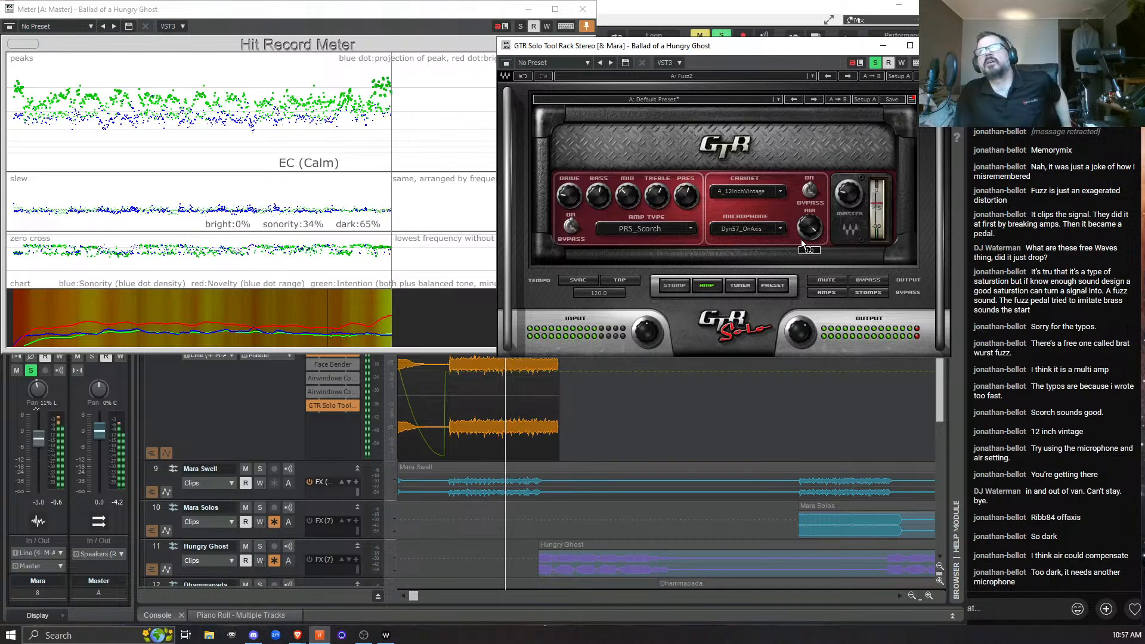
{"action": "mouse_move", "coordinate": [802, 241]}
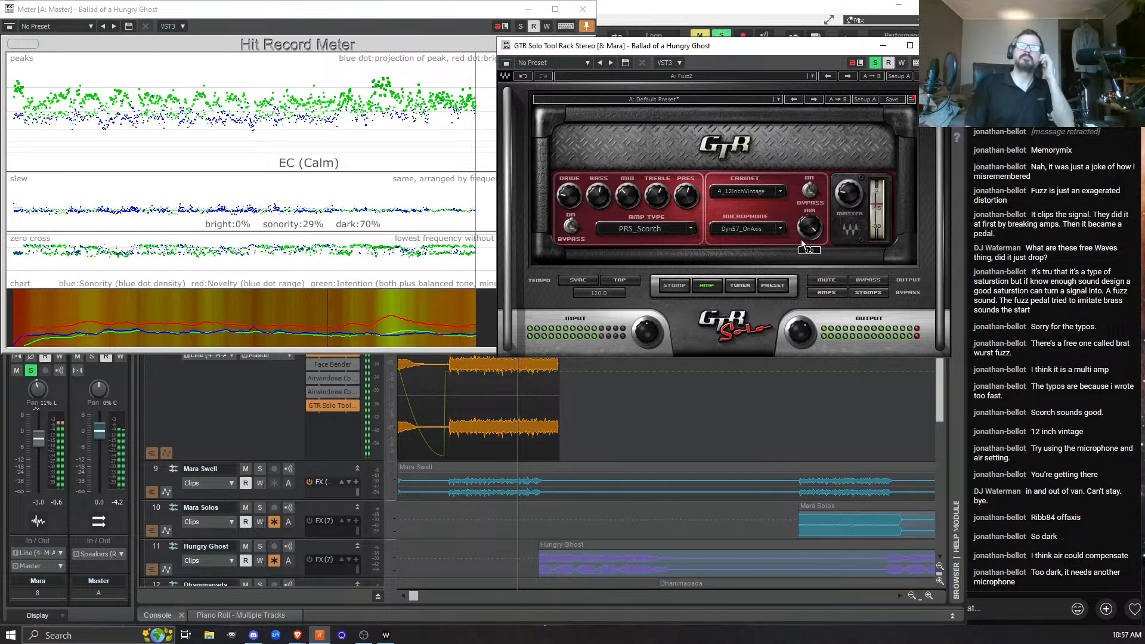
{"action": "key", "text": "space"}
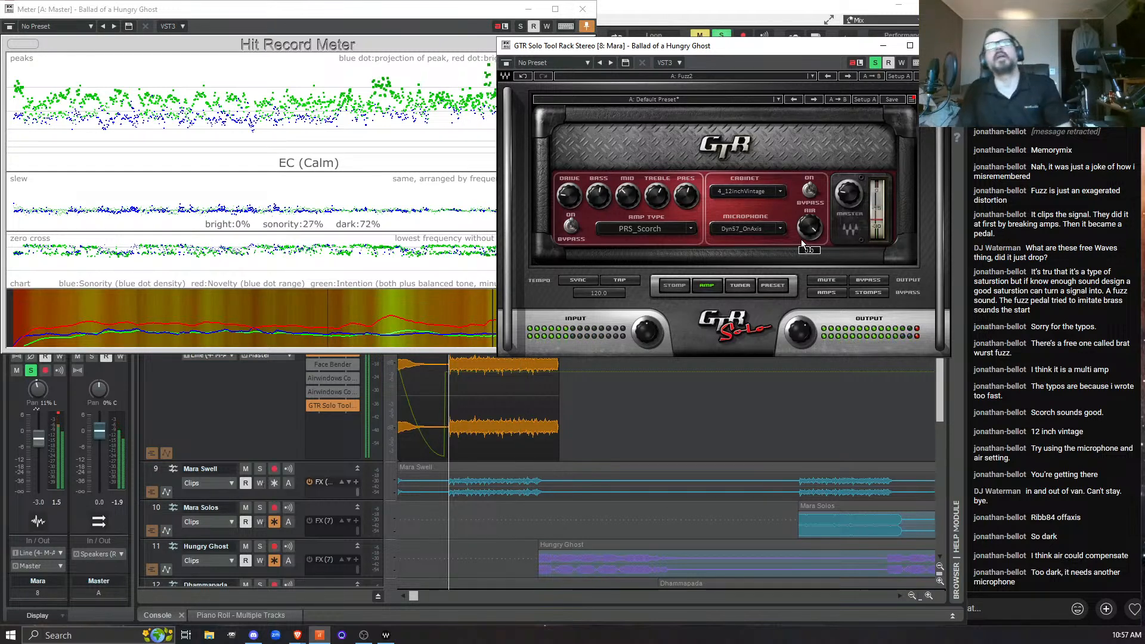
Set the microphone to Ribb84_OnAxis and replay the Mara track with the Hit Record Meter reset, trying the Air setting.
{"action": "left_click", "coordinate": [780, 227]}
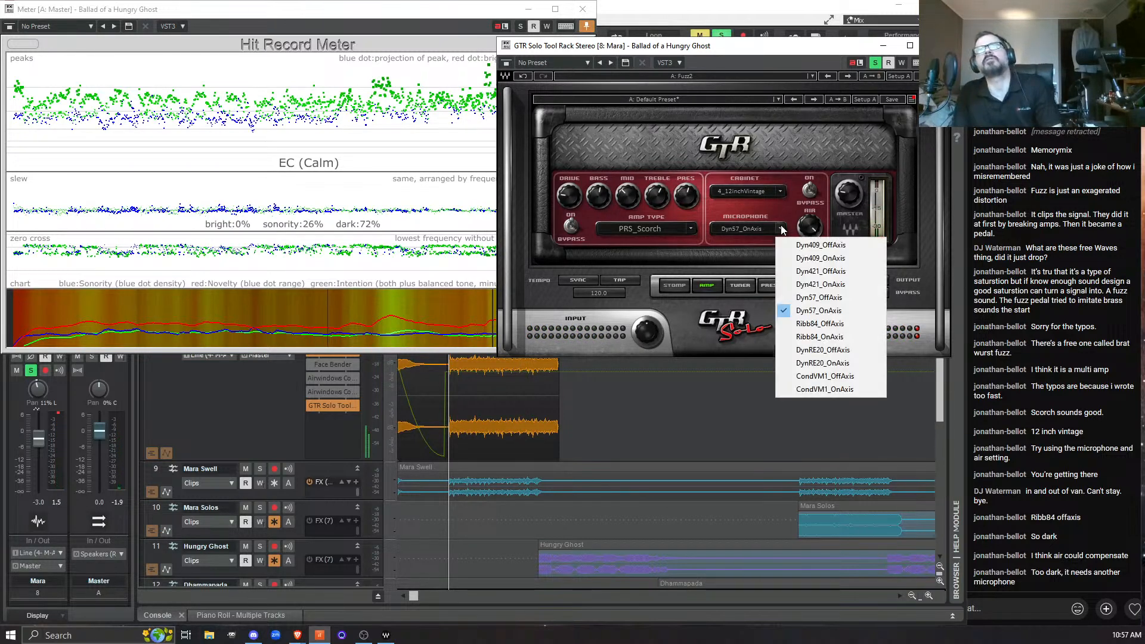
{"action": "left_click", "coordinate": [808, 337]}
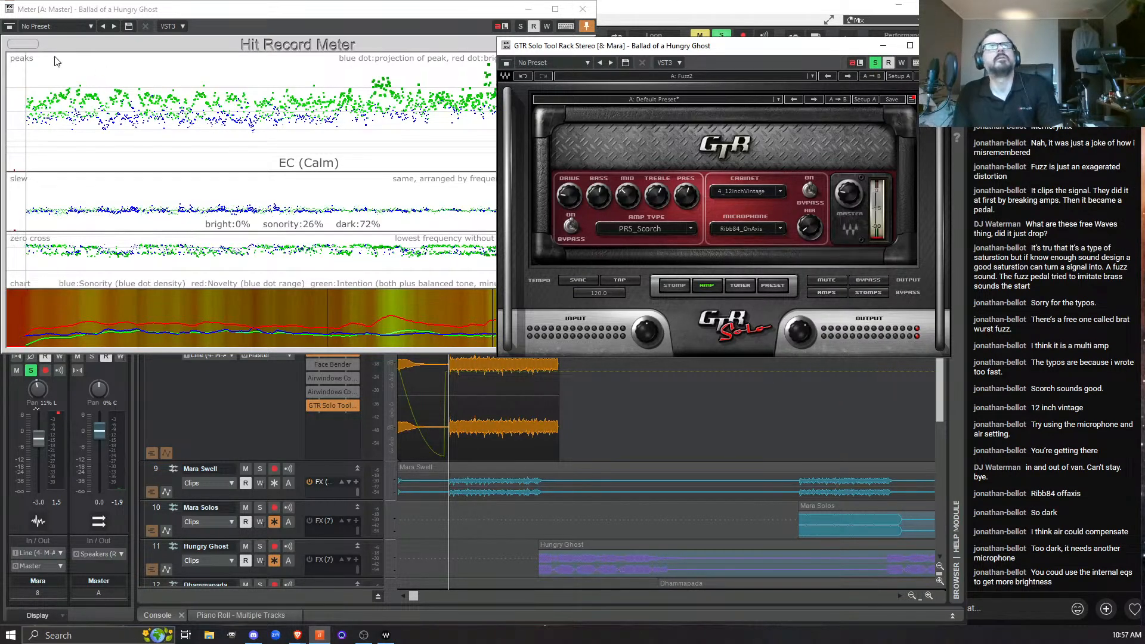
{"action": "left_click", "coordinate": [23, 43]}
{"action": "key", "text": "space"}
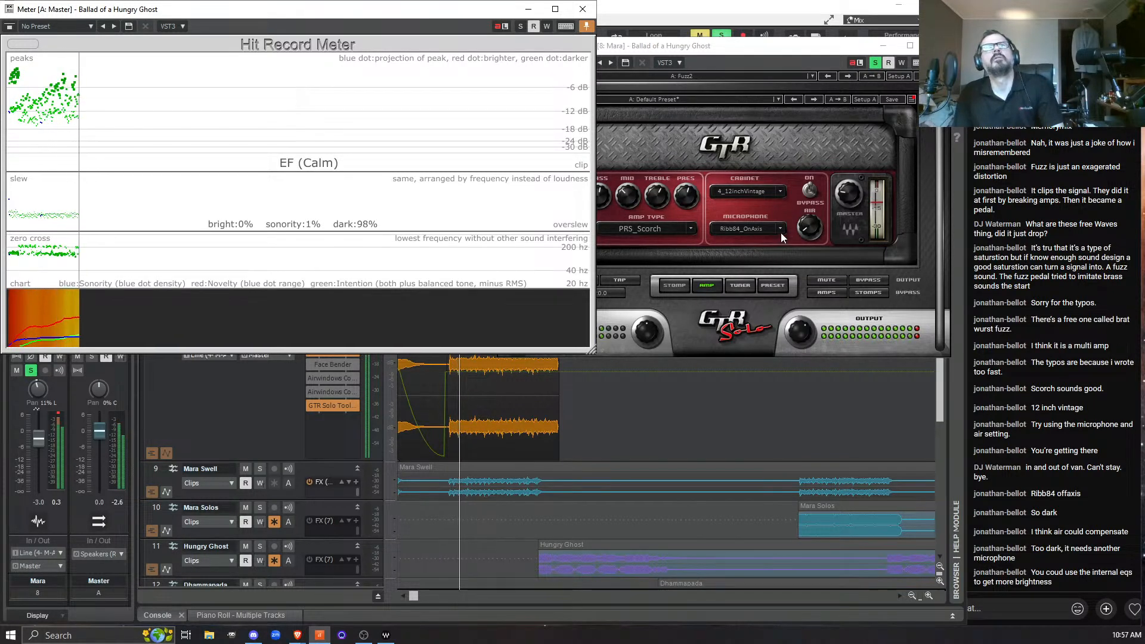
{"action": "left_click", "coordinate": [804, 231]}
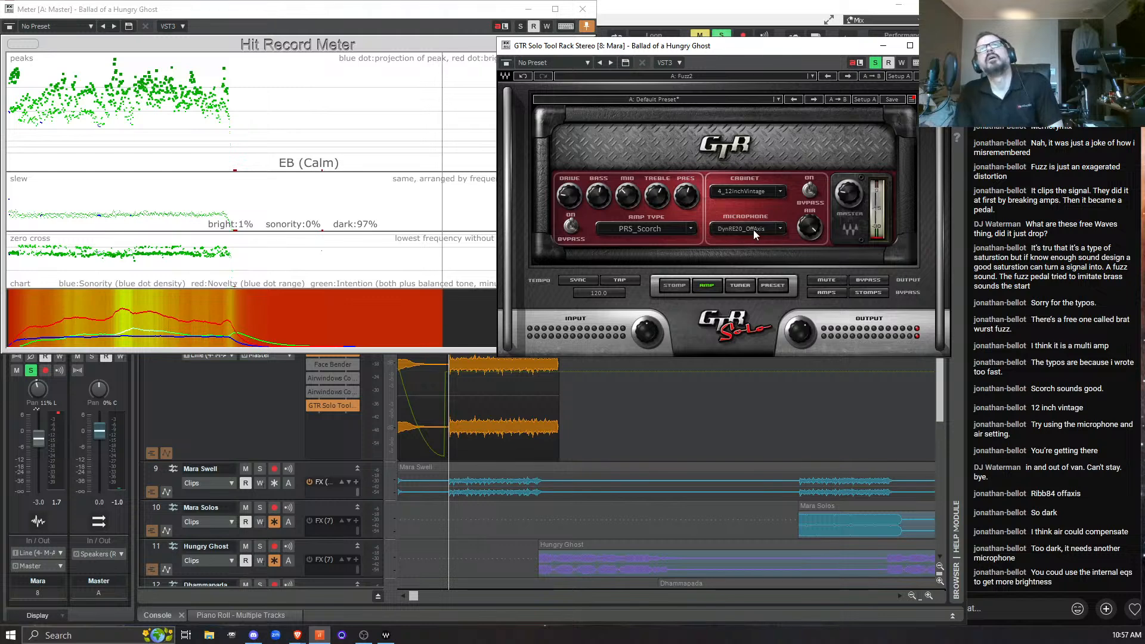
Switch the microphone through Dyn57_OnAxis to Dyn409_OnAxis and replay the Mara track with the Hit Record Meter reset.
{"action": "left_click", "coordinate": [782, 230]}
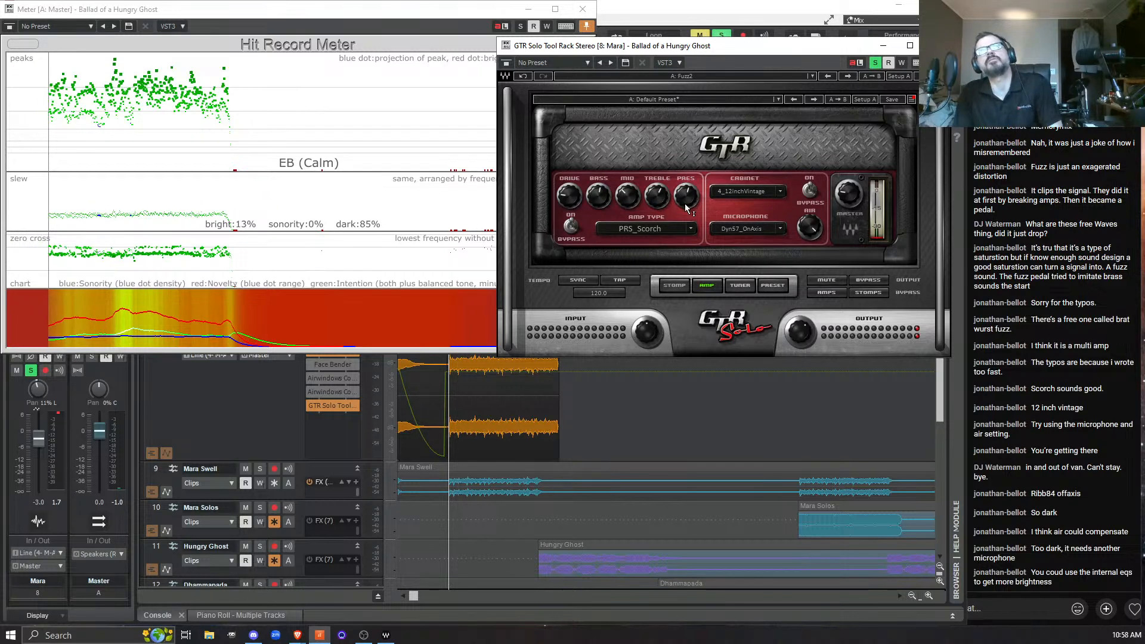
{"action": "mouse_move", "coordinate": [685, 204]}
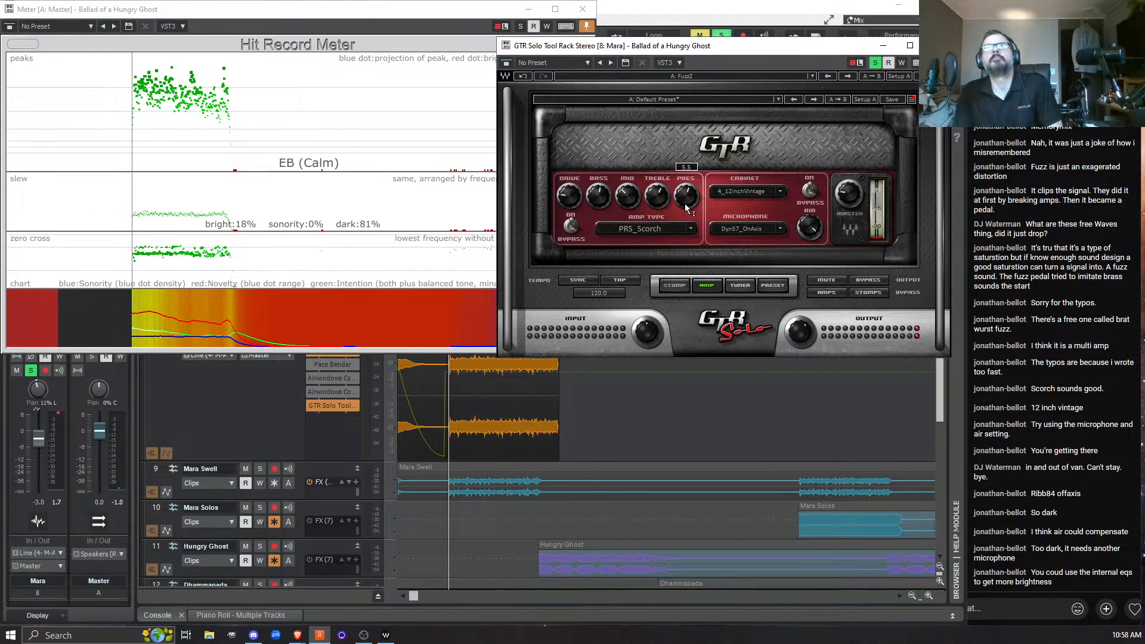
{"action": "left_click", "coordinate": [779, 228]}
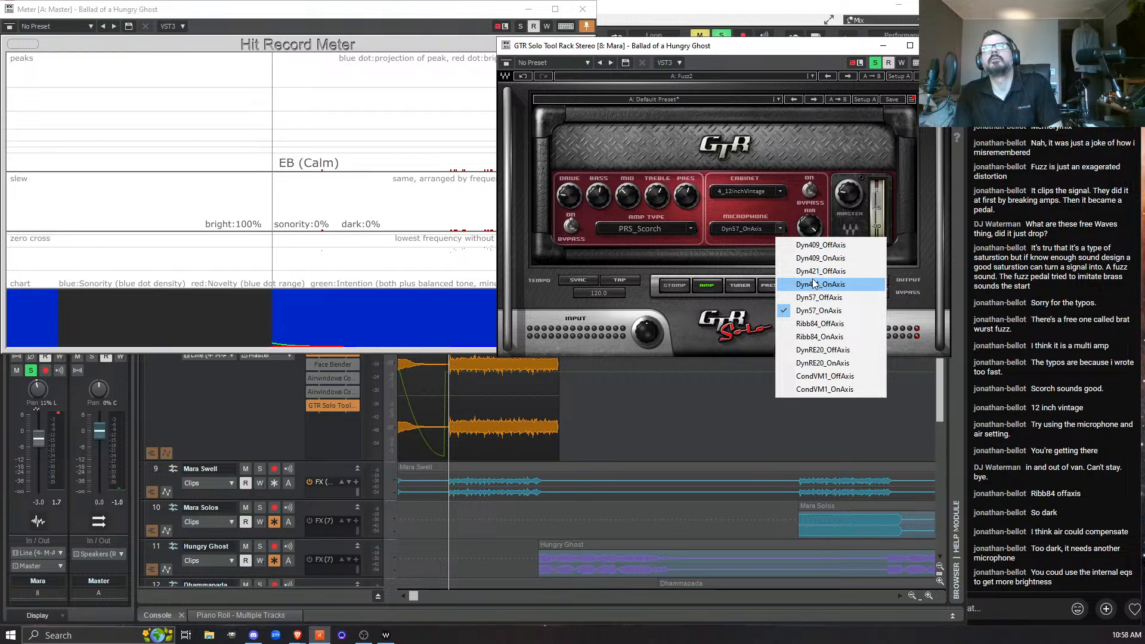
{"action": "left_click", "coordinate": [836, 258]}
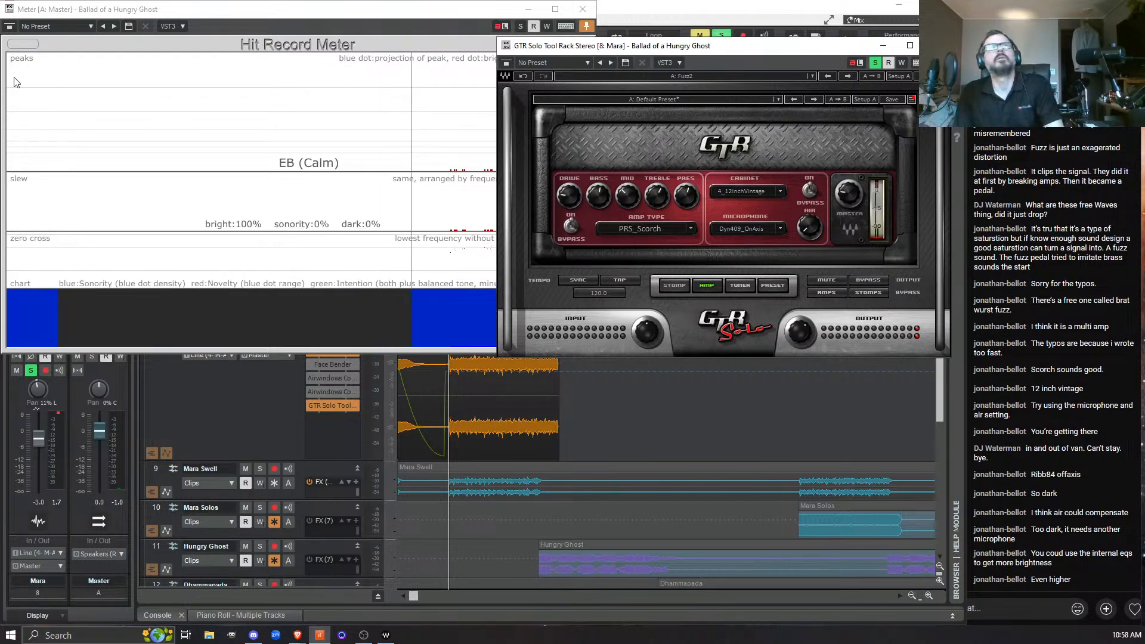
{"action": "left_click", "coordinate": [18, 47]}
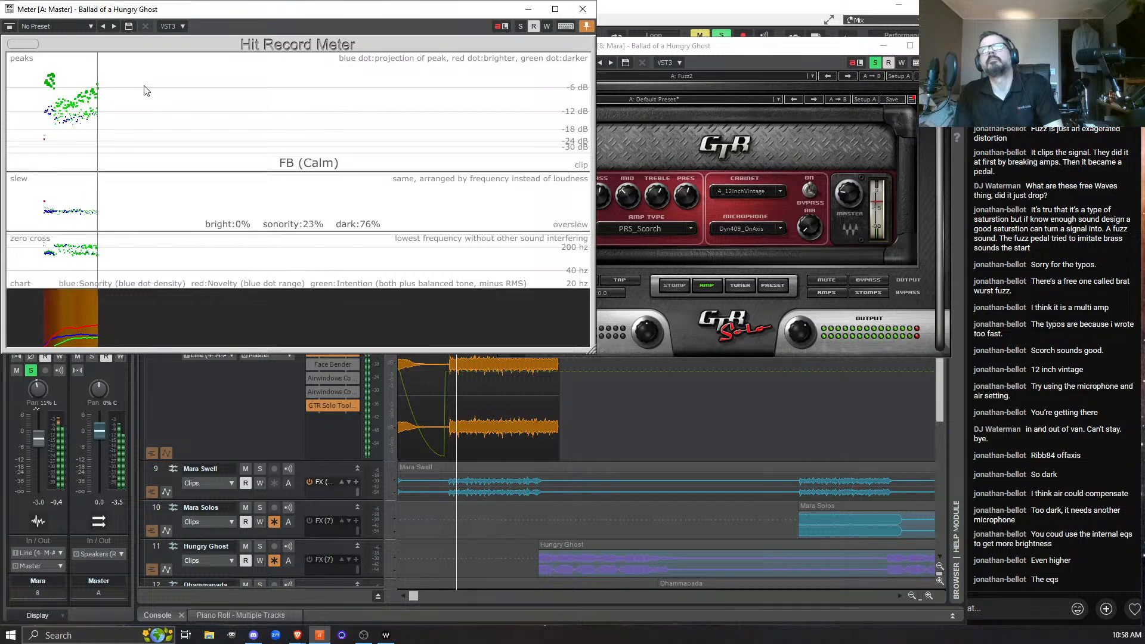
Raise the amp's Treble to 2.0 and adjust its Presence through 7.6 while the guitar plays.
{"action": "left_click", "coordinate": [656, 204]}
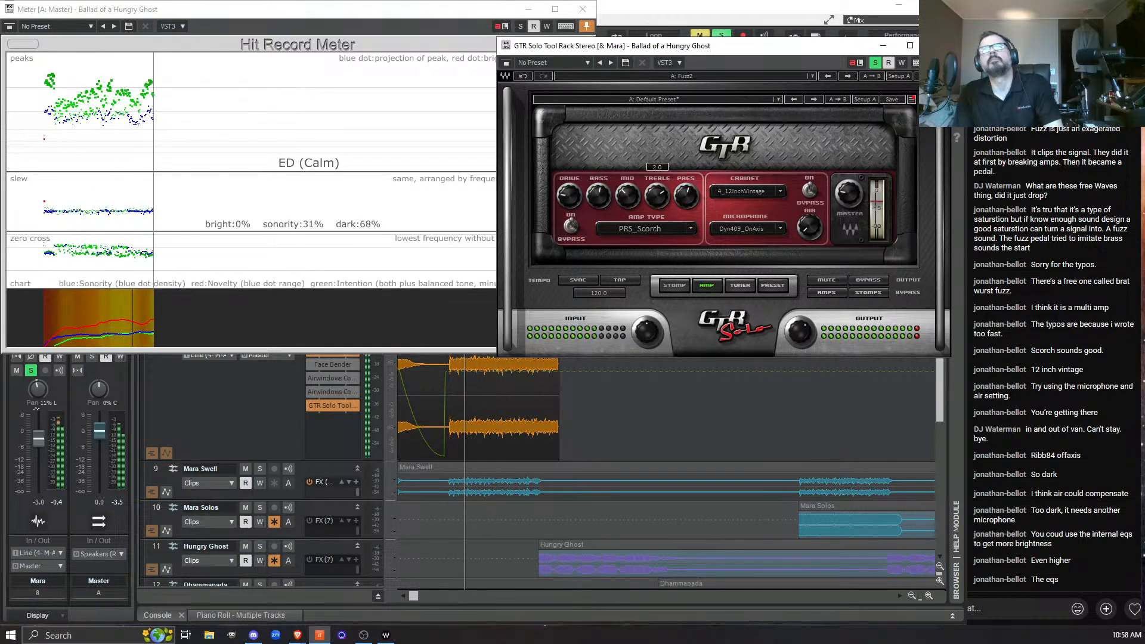
{"action": "mouse_move", "coordinate": [685, 196]}
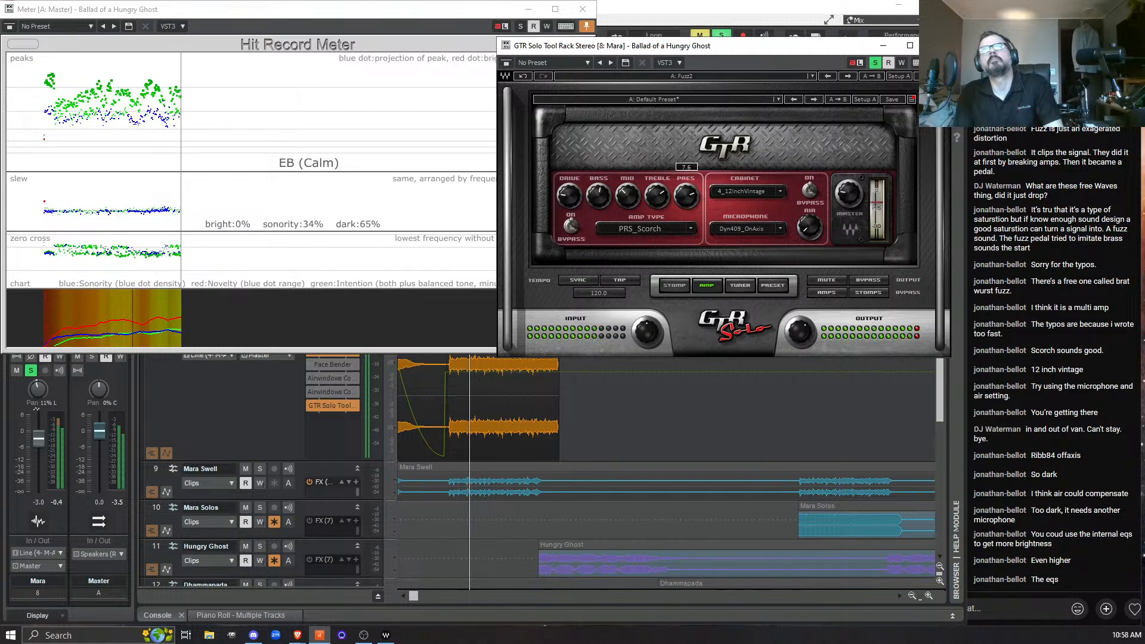
{"action": "left_click_drag", "start_coordinate": [685, 195], "coordinate": [654, 193]}
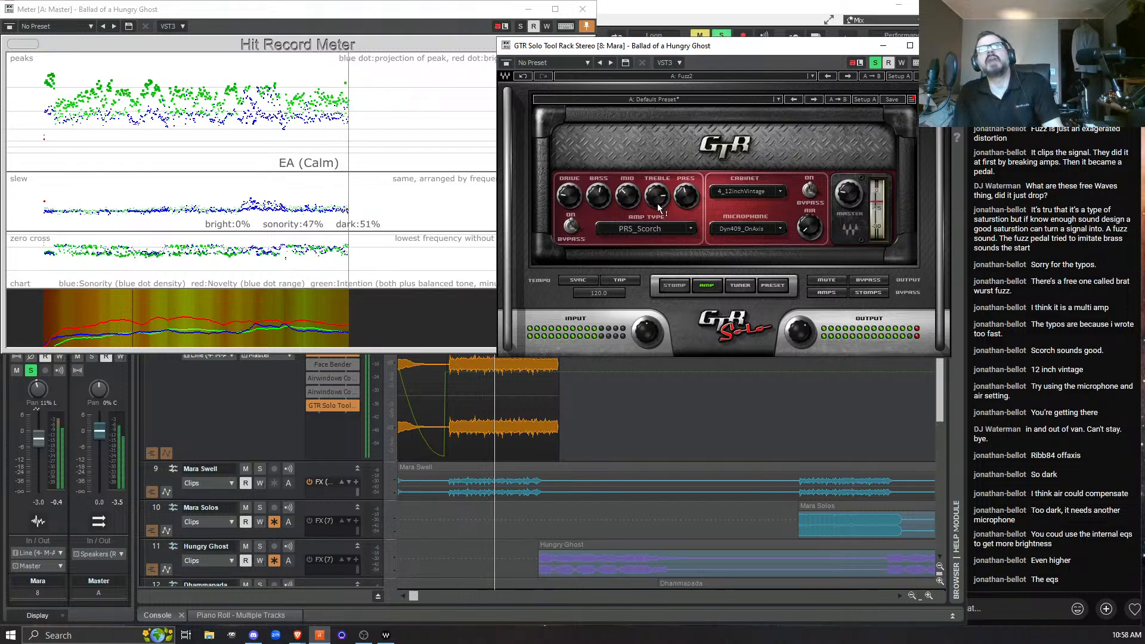
Fine-tune the amp's Treble by ear, comparing settings such as 1.1 and 4.8.
{"action": "left_click_drag", "start_coordinate": [657, 208], "coordinate": [657, 177]}
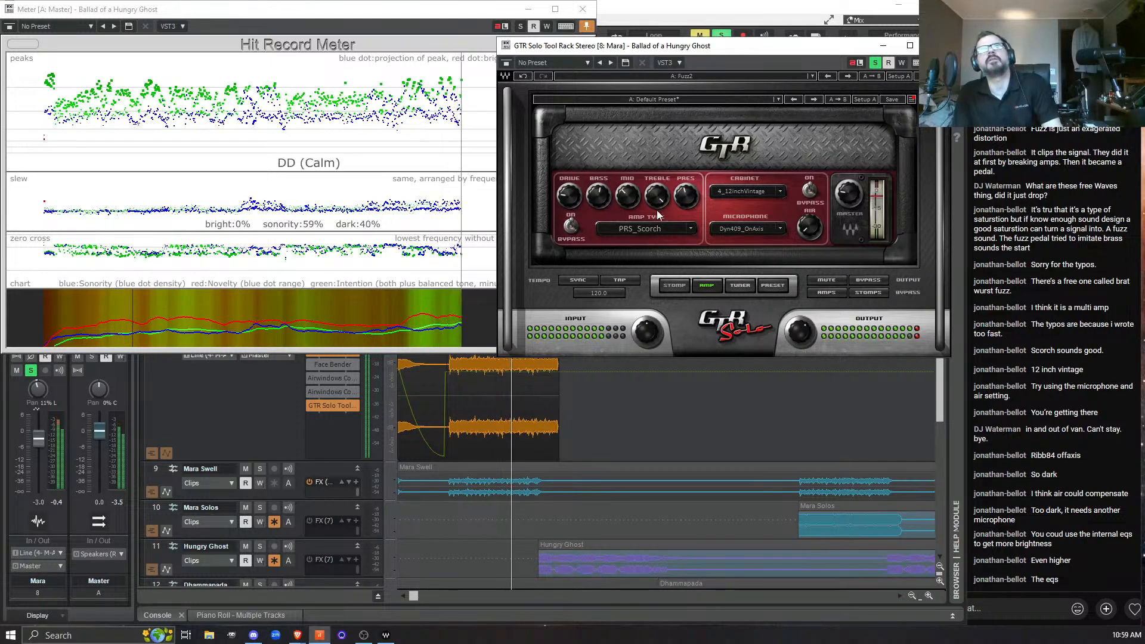
{"action": "mouse_move", "coordinate": [654, 196]}
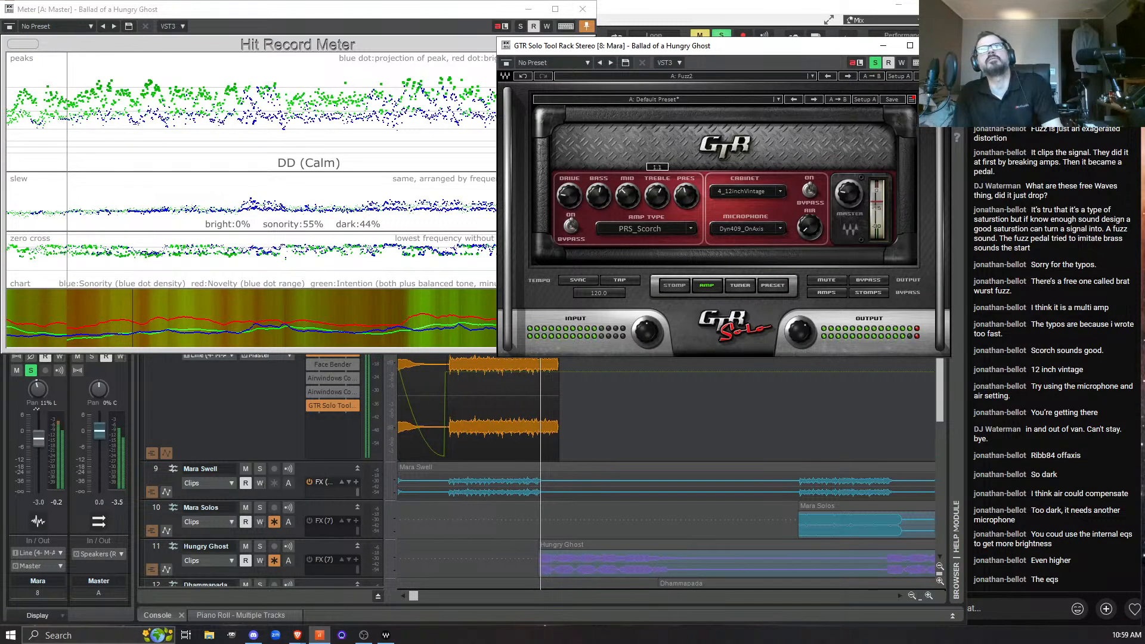
{"action": "left_click_drag", "start_coordinate": [656, 196], "coordinate": [657, 173]}
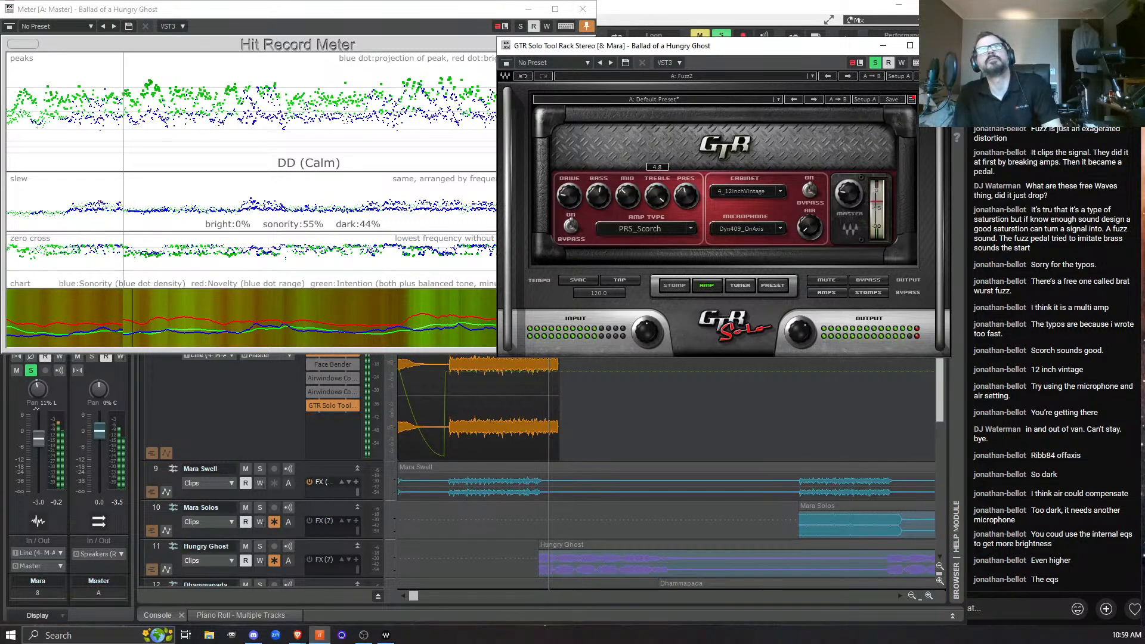
{"action": "left_click_drag", "start_coordinate": [657, 196], "coordinate": [657, 199]}
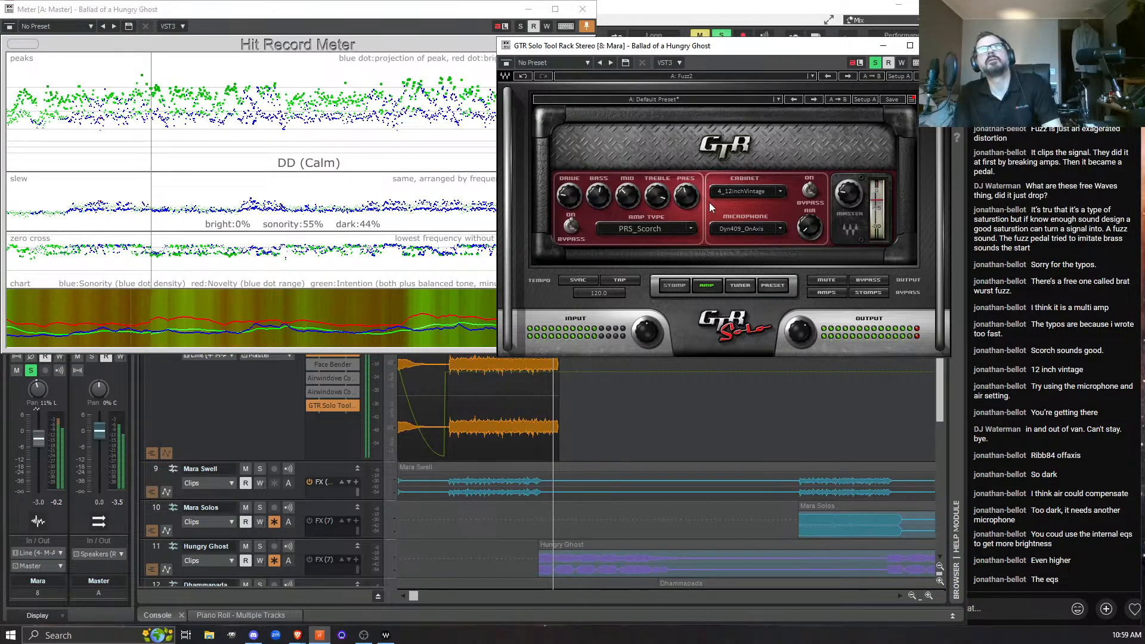
Audition the ACME_12inch_Custom cabinet and switch back to 4_12inchVintage.
{"action": "scroll", "coordinate": [770, 188], "scroll_direction": "down", "scroll_amount": 1}
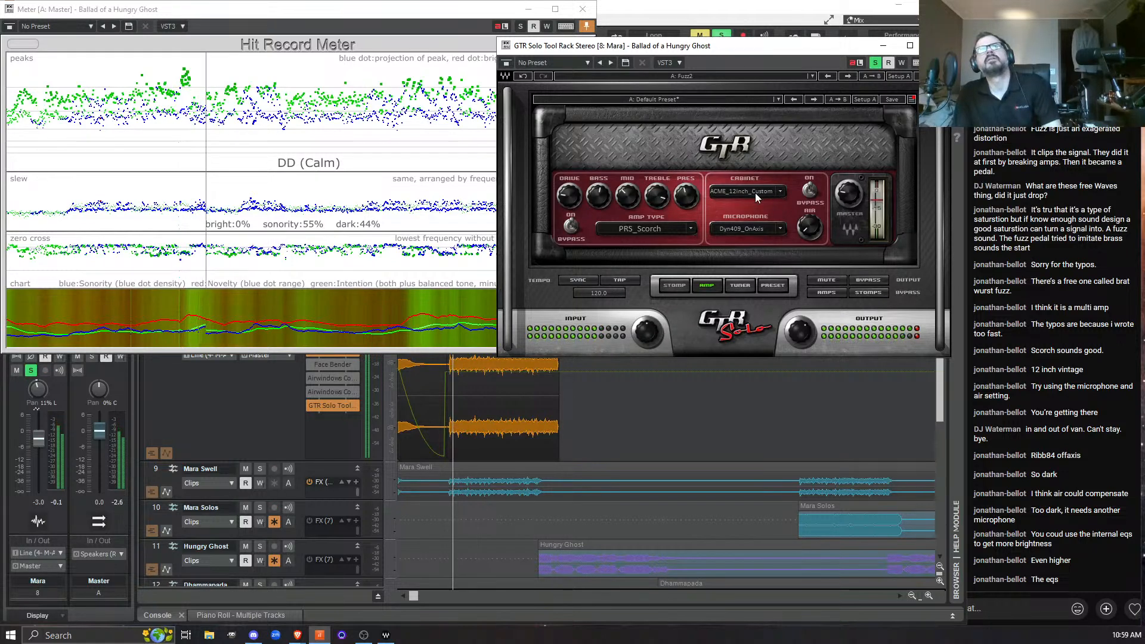
{"action": "left_click", "coordinate": [781, 192]}
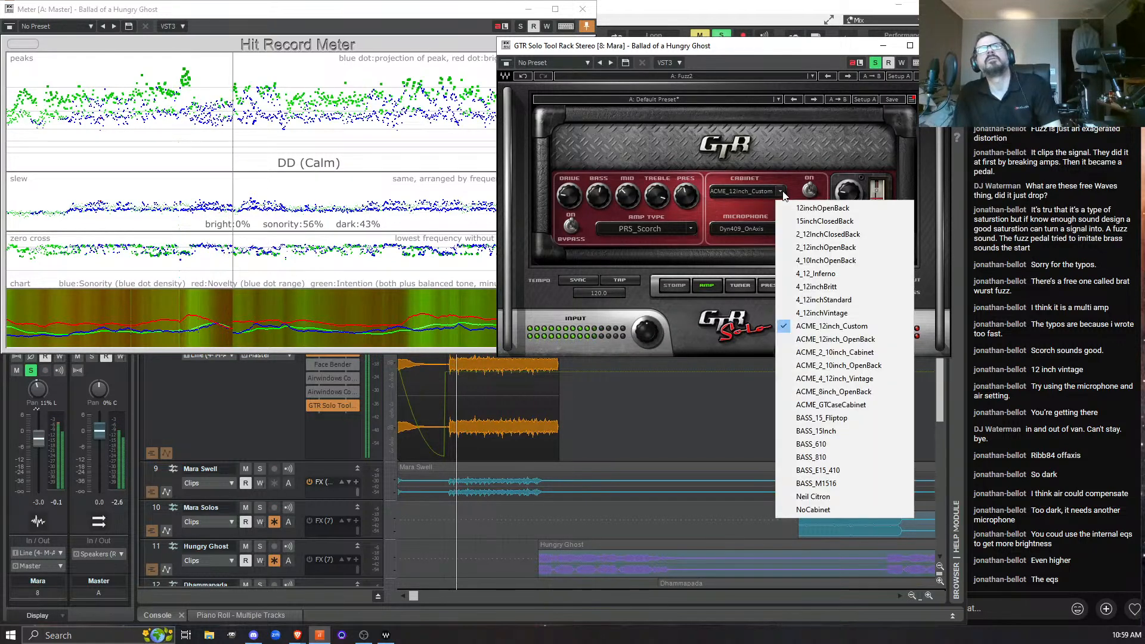
{"action": "left_click", "coordinate": [786, 312]}
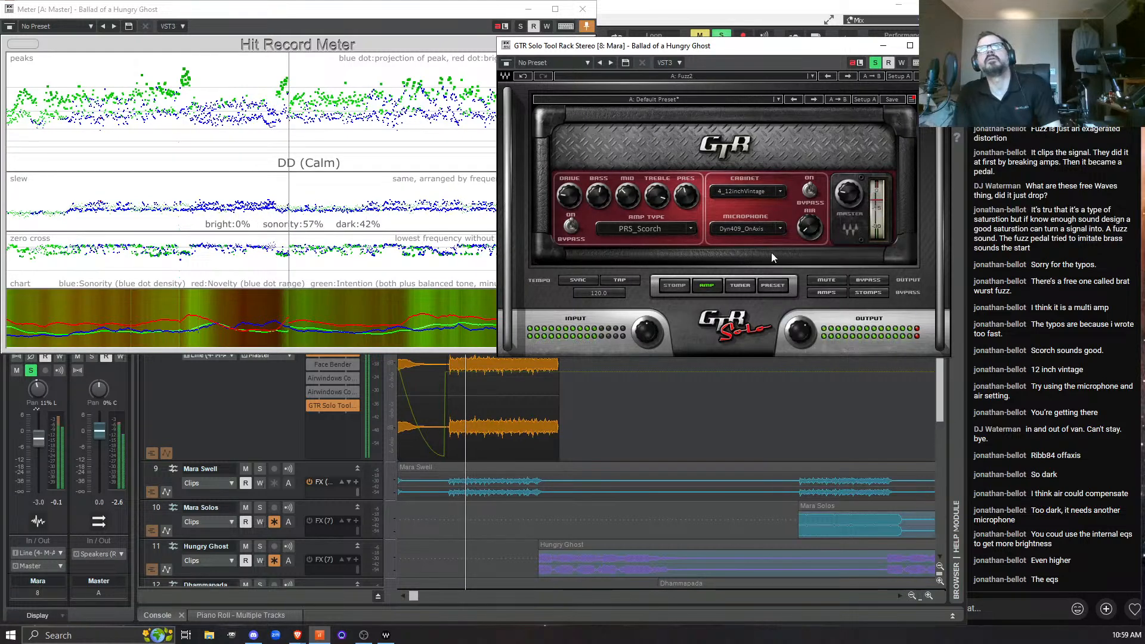
Set the microphone to Dyn409_OffAxis and keep the 4_12inchVintage cabinet after checking the cabinet choices.
{"action": "left_click", "coordinate": [780, 229]}
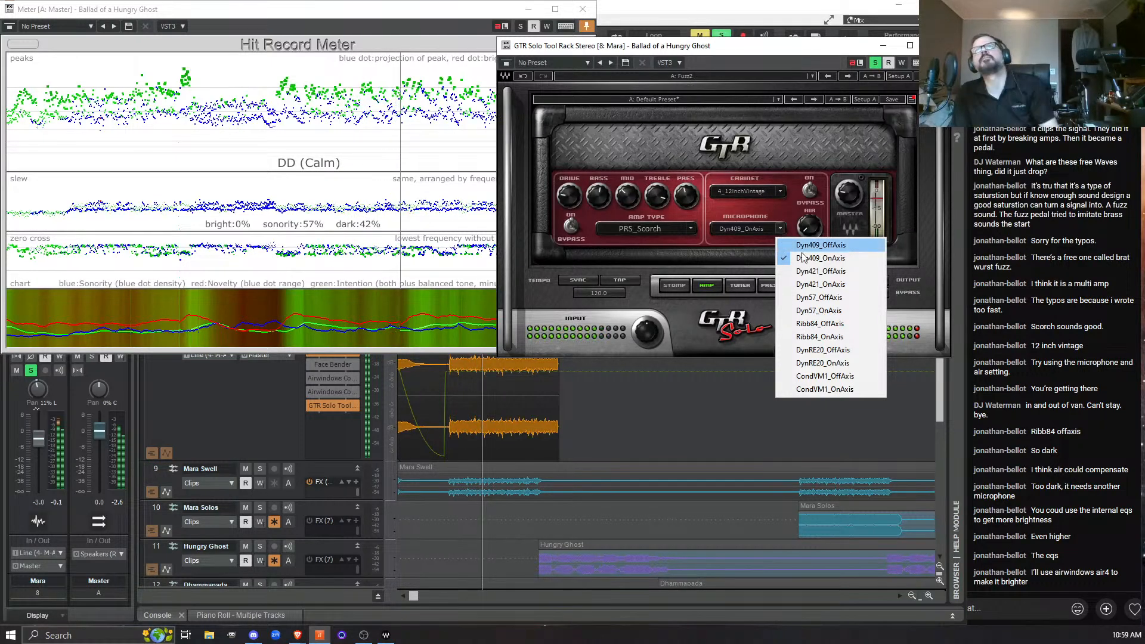
{"action": "left_click", "coordinate": [826, 246]}
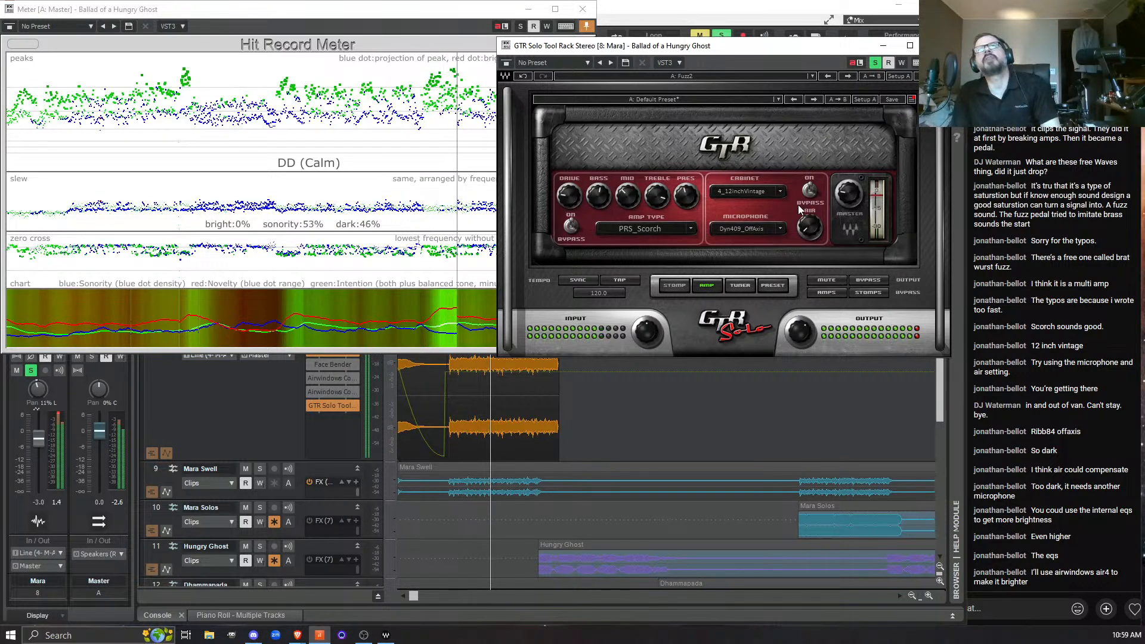
{"action": "left_click", "coordinate": [781, 192]}
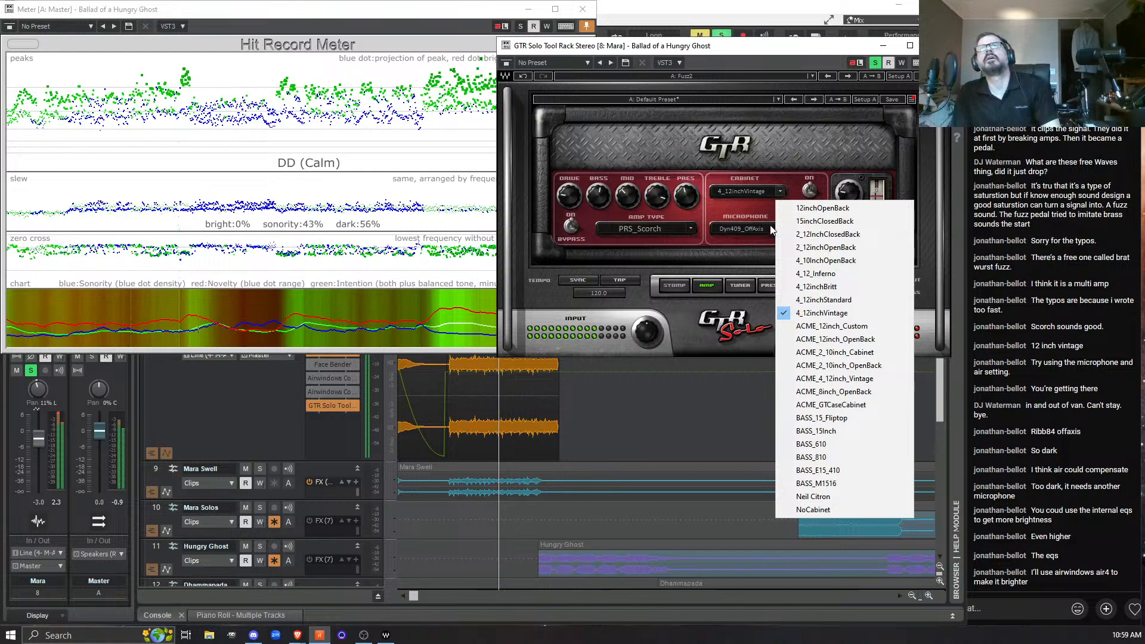
{"action": "left_click", "coordinate": [725, 249]}
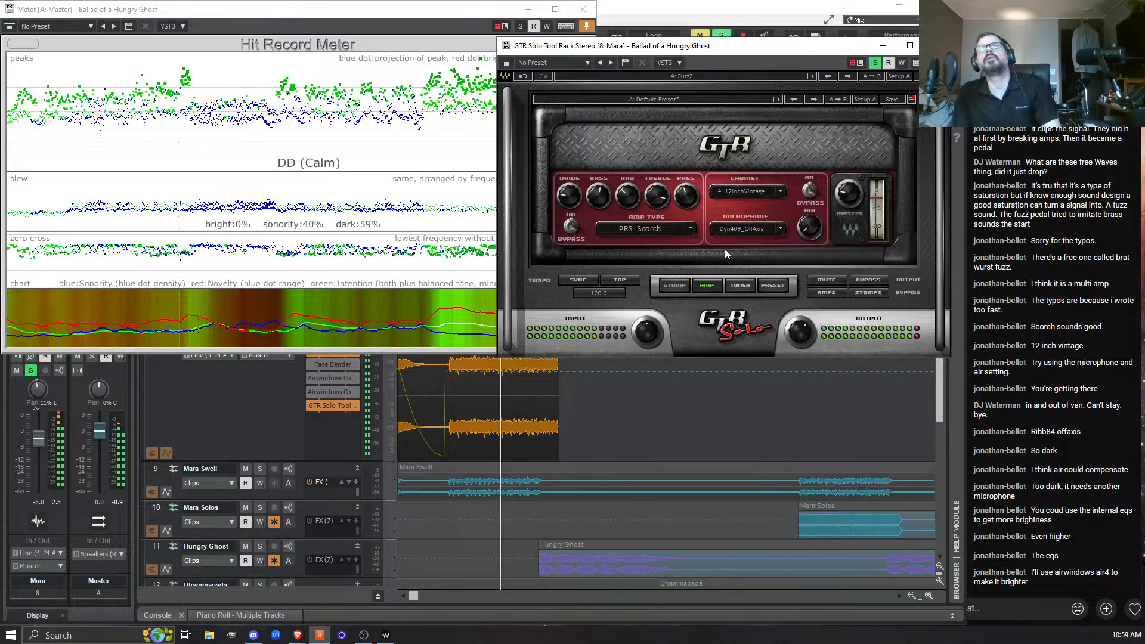
Set the GTR Solo microphone to Dyn421_OnAxis, audition it against the meter, and look through the microphone choices.
{"action": "left_click", "coordinate": [780, 228]}
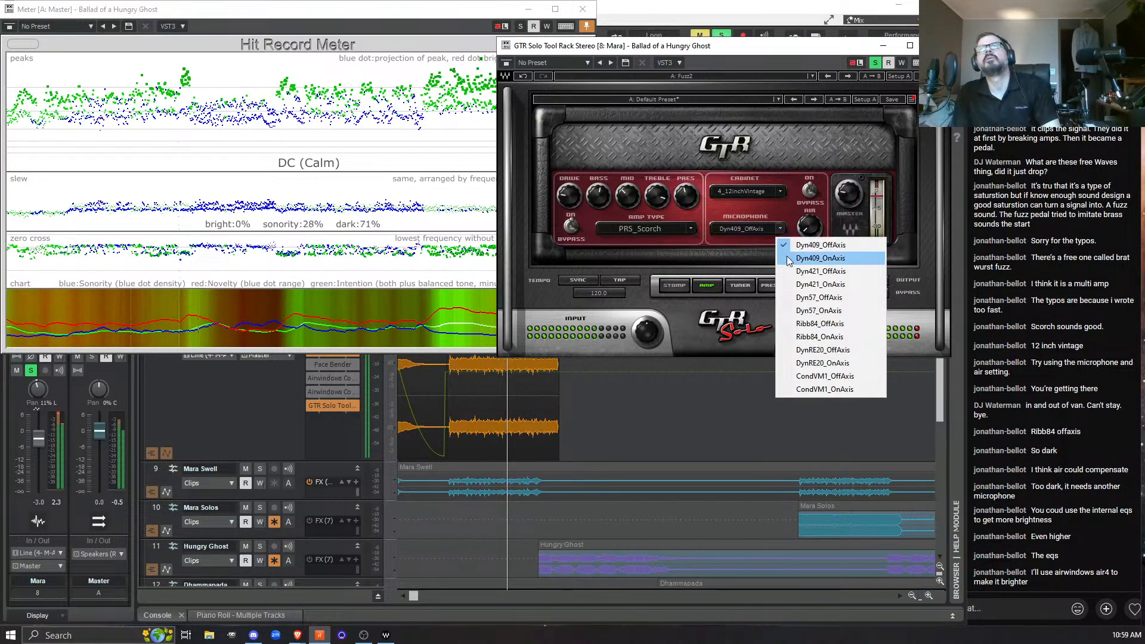
{"action": "left_click", "coordinate": [790, 287]}
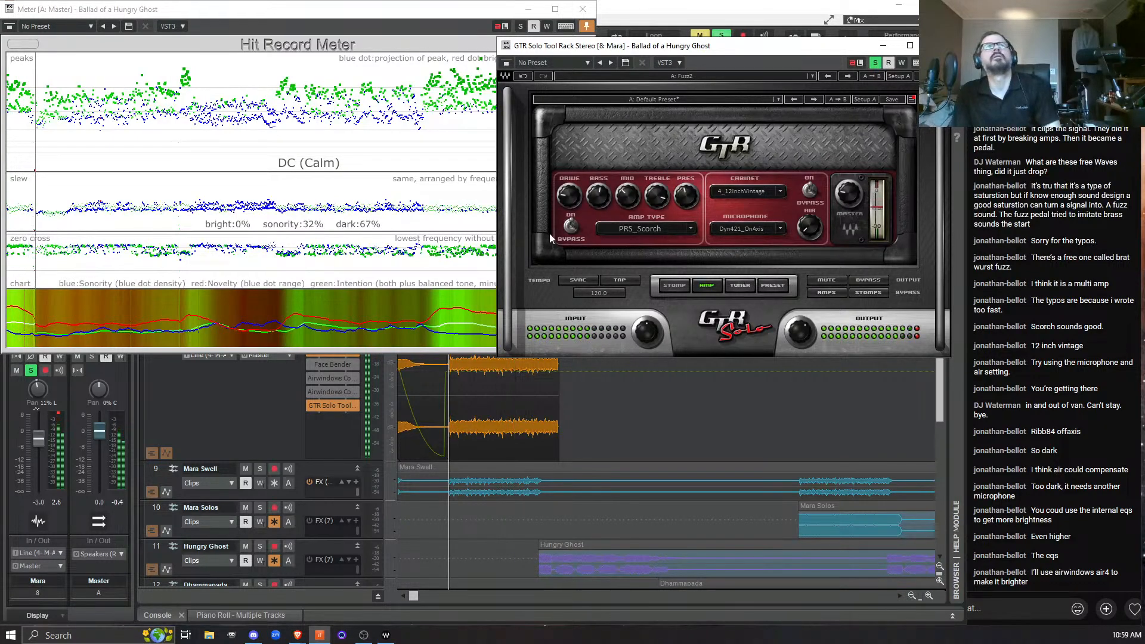
{"action": "left_click", "coordinate": [23, 44]}
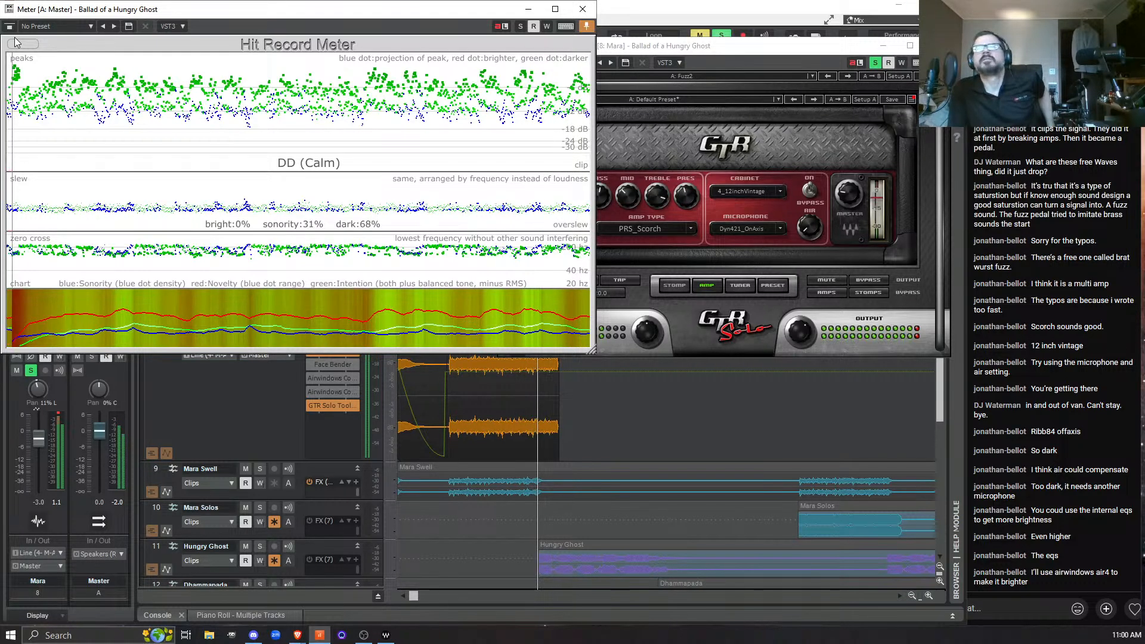
{"action": "key", "text": "space"}
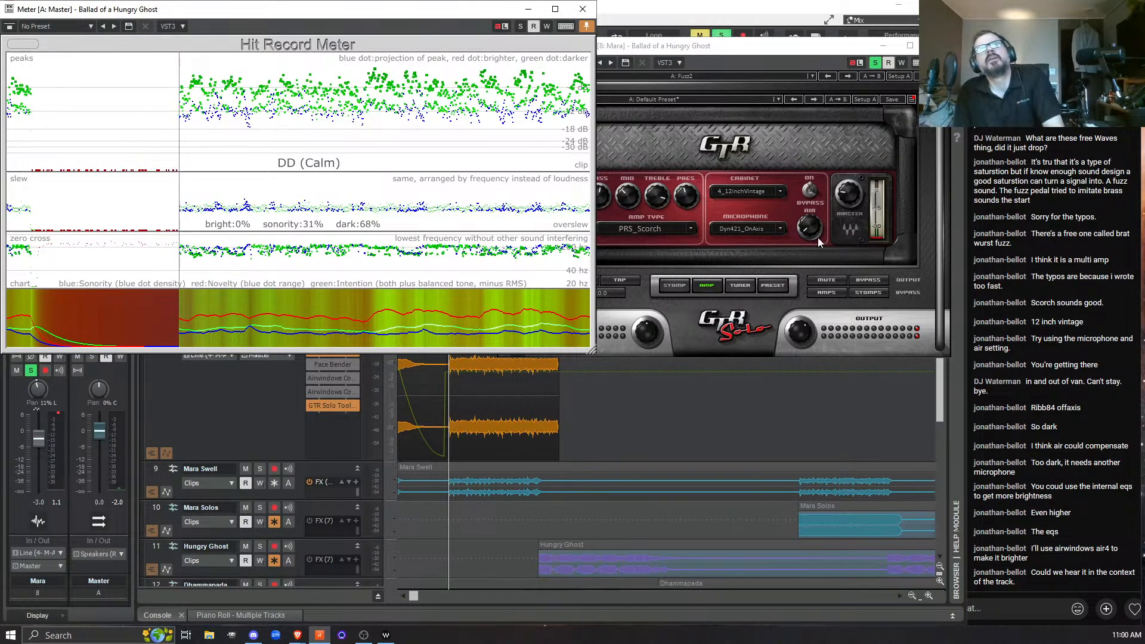
{"action": "left_click", "coordinate": [778, 228]}
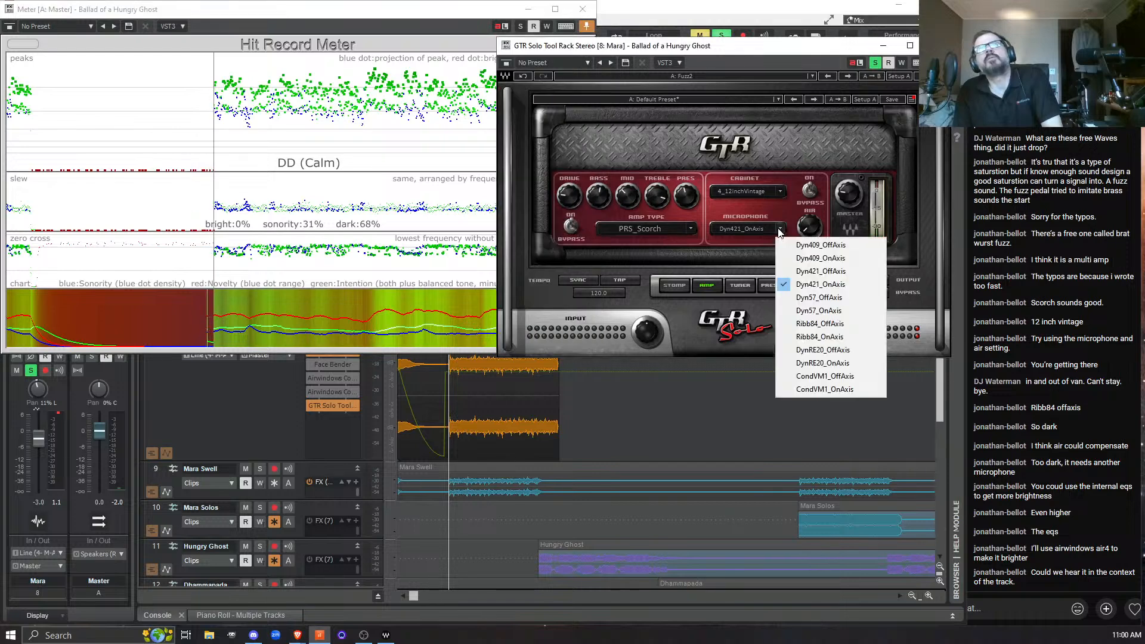
{"action": "left_click", "coordinate": [689, 425]}
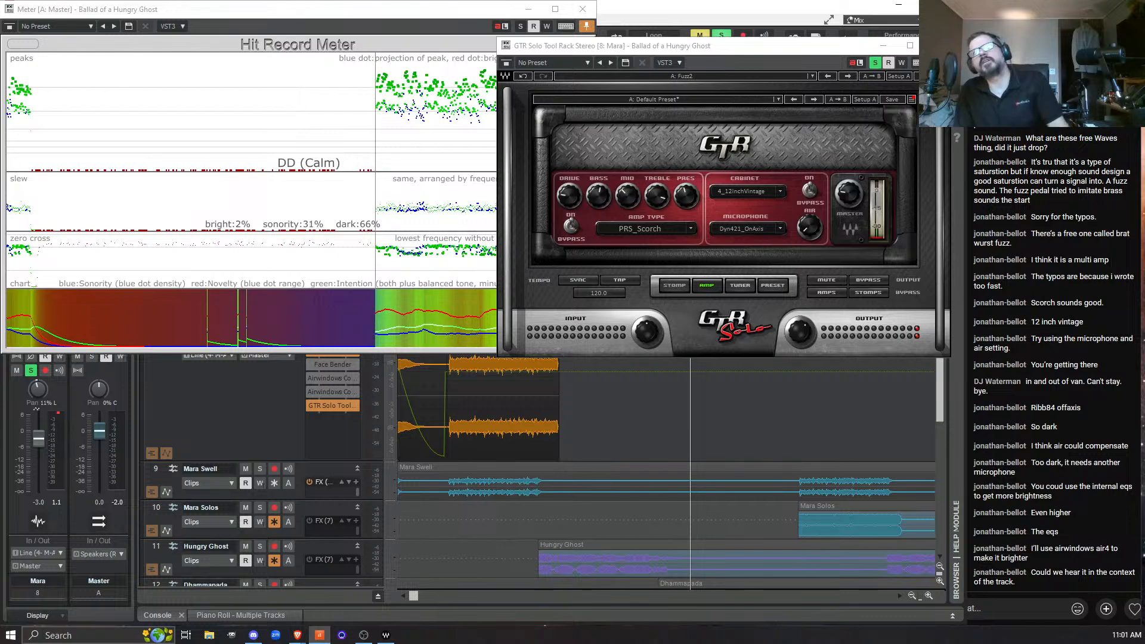
Close the GTR Solo and meter windows, unsolo the Mara track, and play the full mix briefly from the start.
{"action": "left_click", "coordinate": [936, 45]}
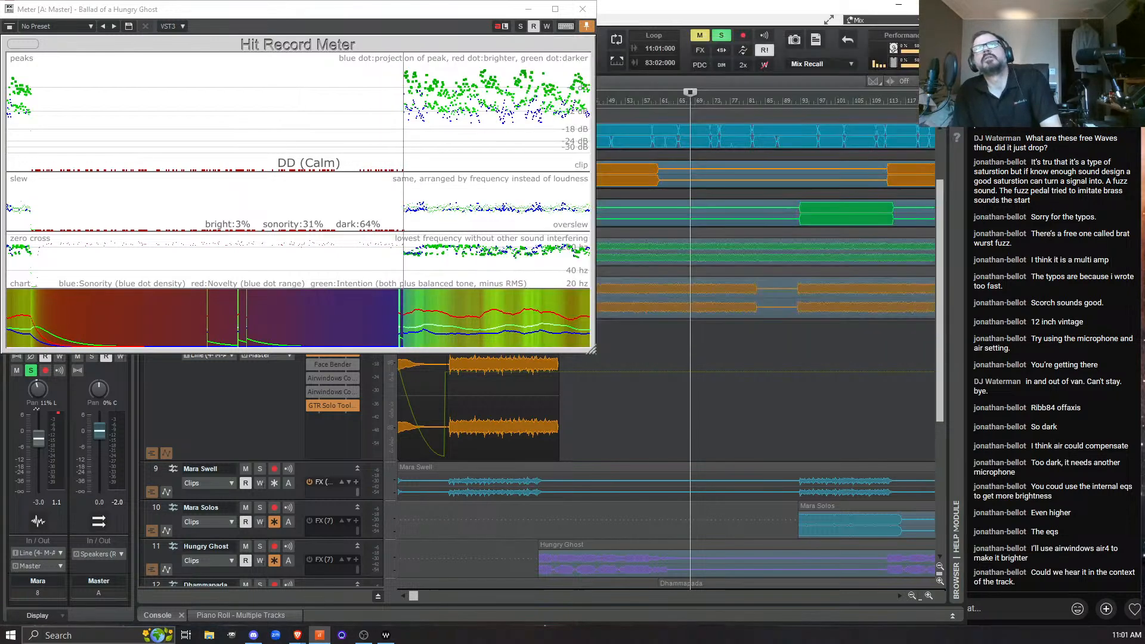
{"action": "left_click", "coordinate": [582, 9]}
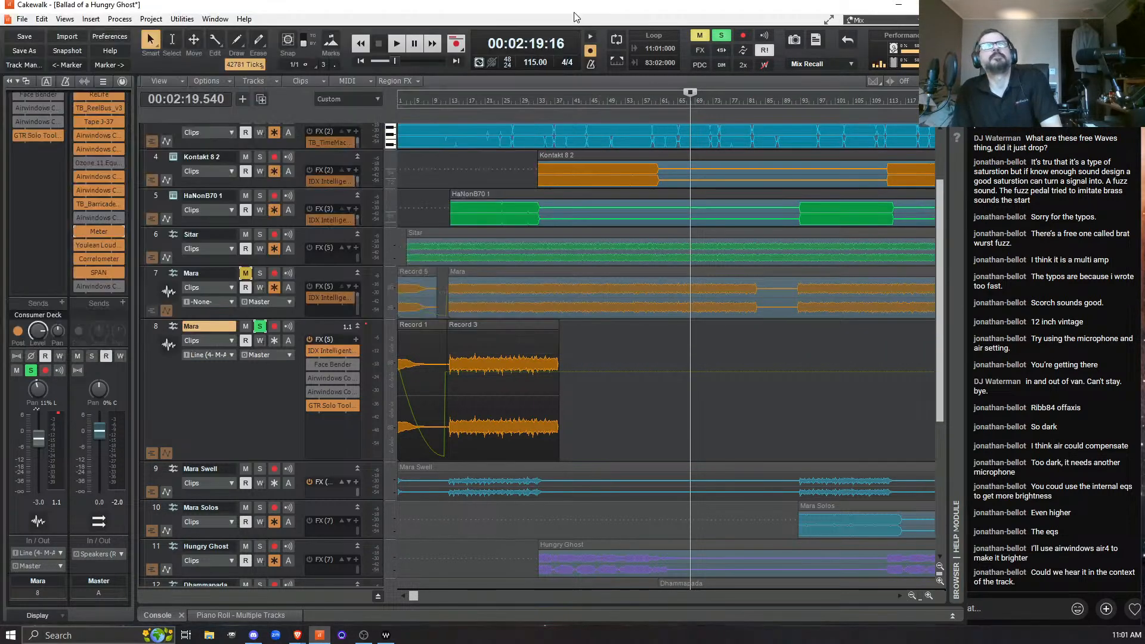
{"action": "left_click", "coordinate": [260, 326]}
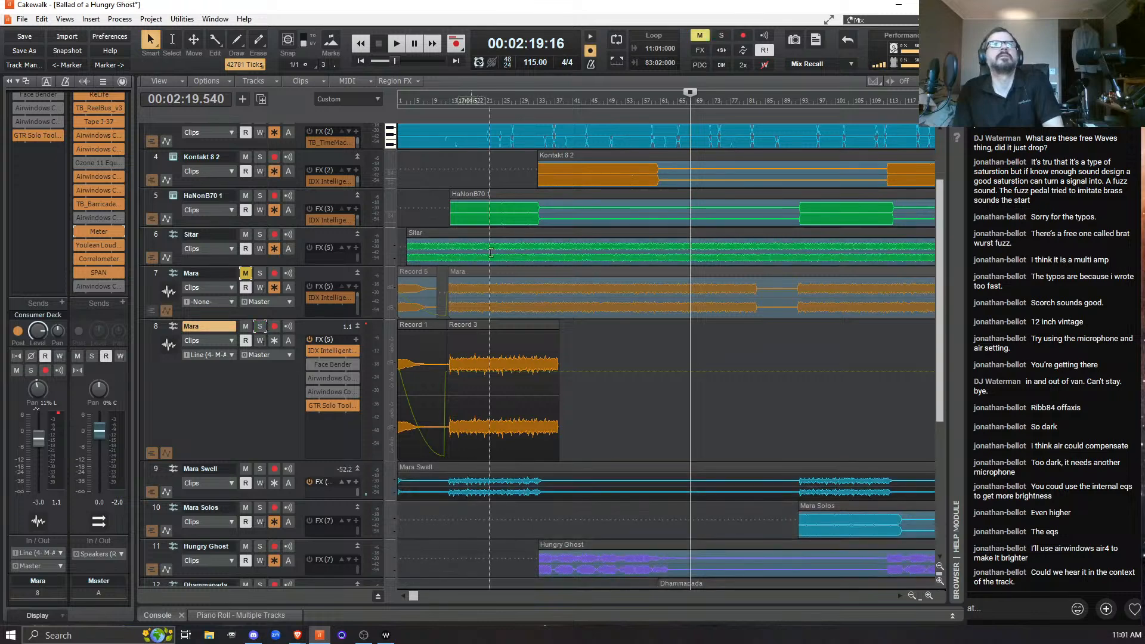
{"action": "left_click", "coordinate": [362, 62]}
{"action": "left_click", "coordinate": [398, 44]}
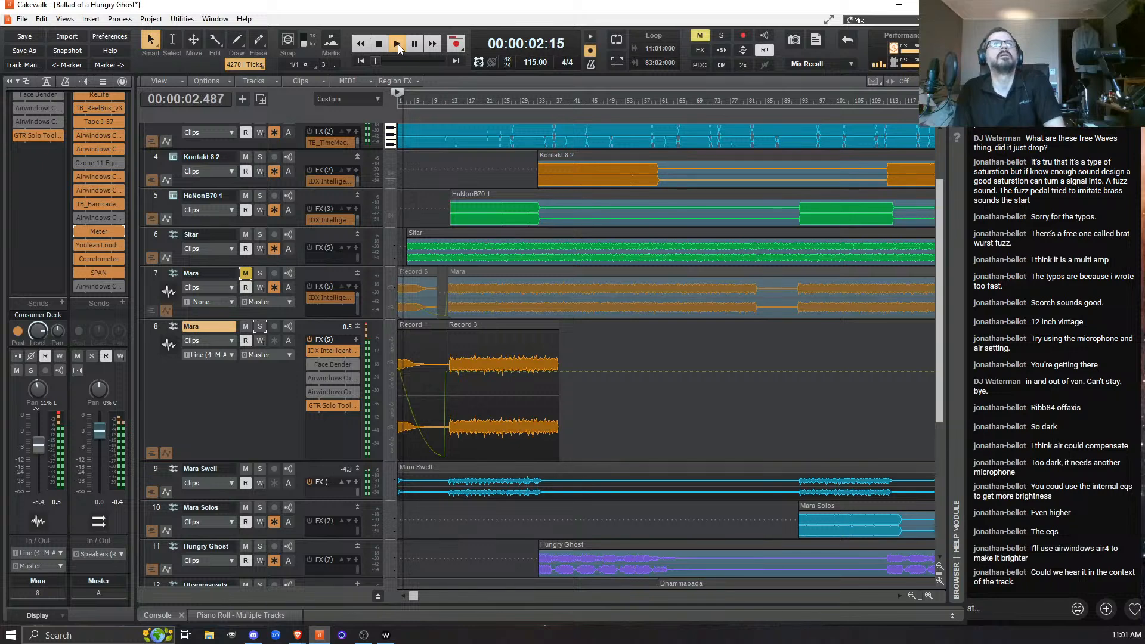
{"action": "key", "text": "c"}
{"action": "key", "text": "v"}
{"action": "key", "text": "space"}
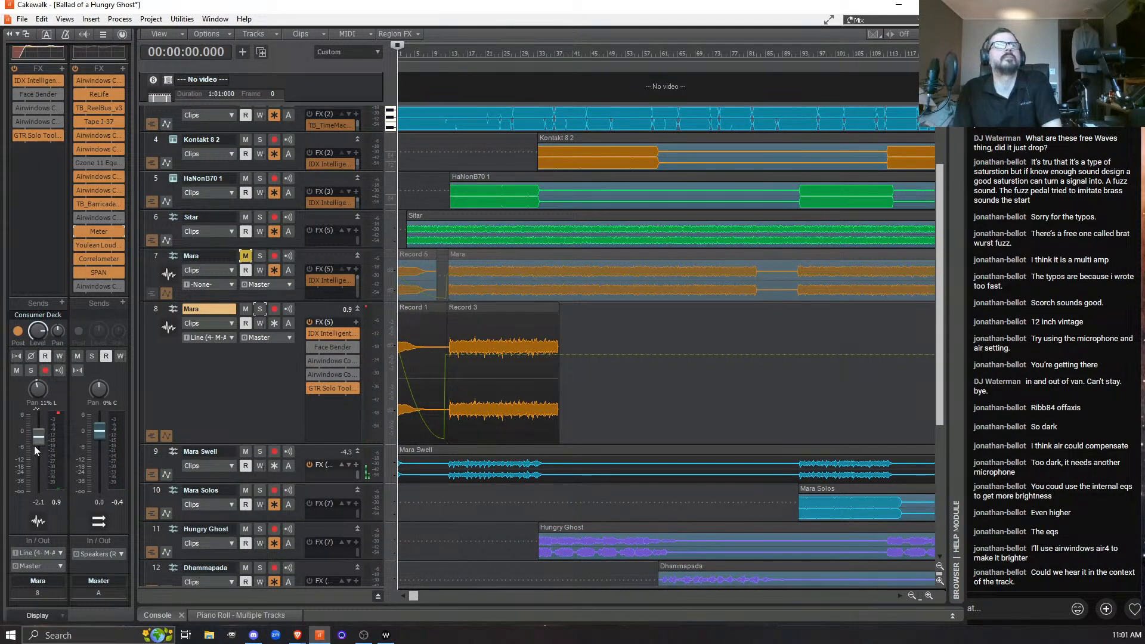
Try lowering the Mara track's volume to -3.0 and replay the opening of the full mix.
{"action": "left_click", "coordinate": [56, 501]}
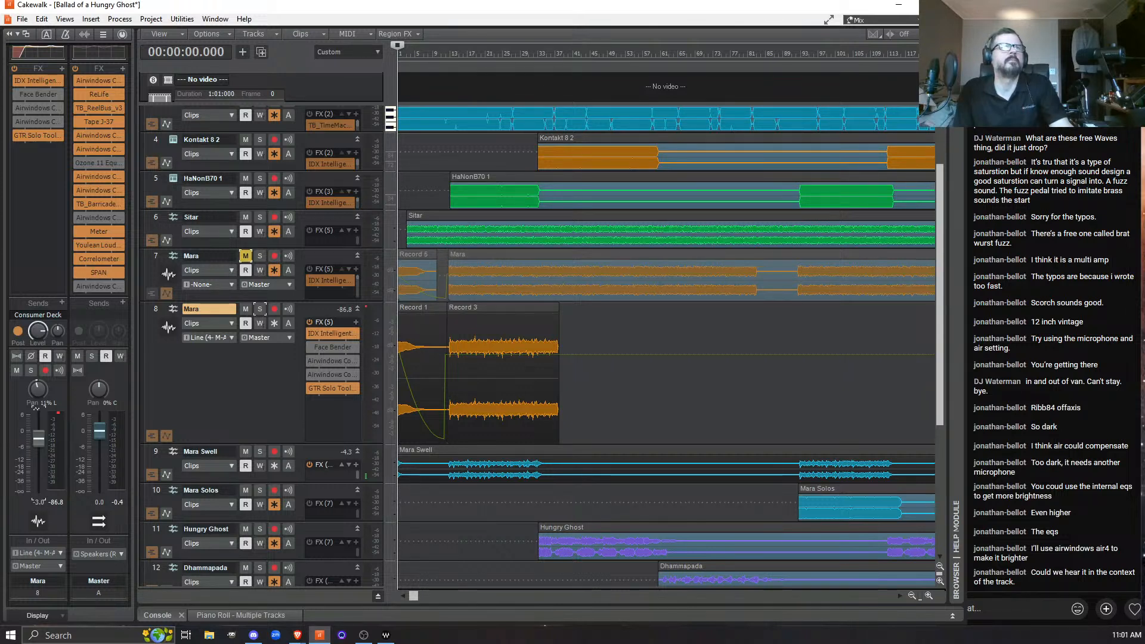
{"action": "key", "text": "space"}
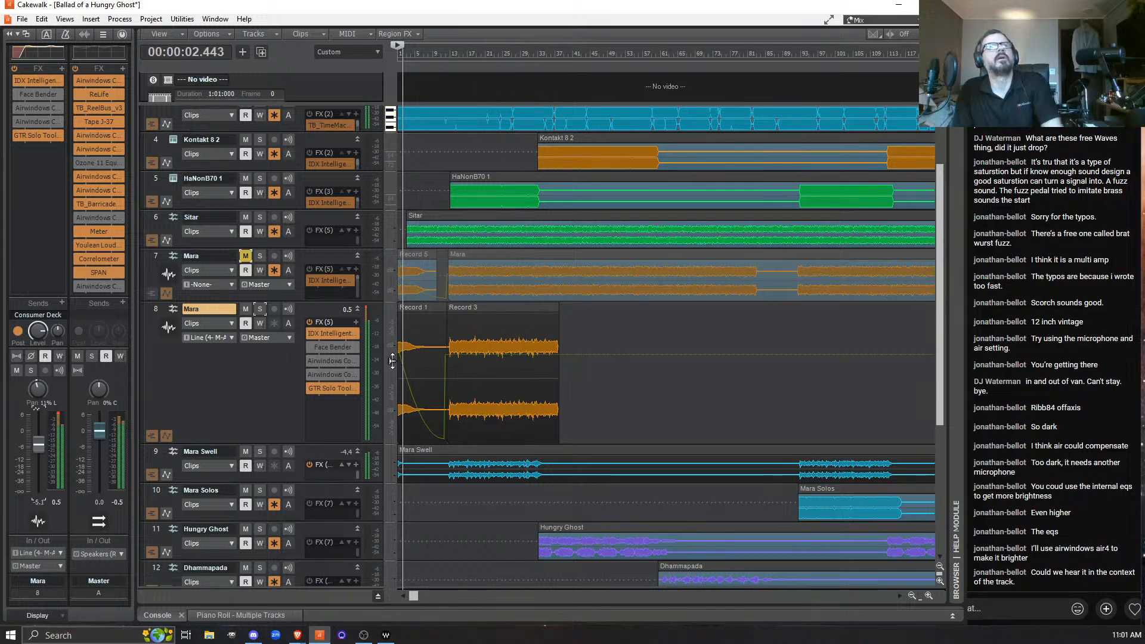
{"action": "key", "text": "space"}
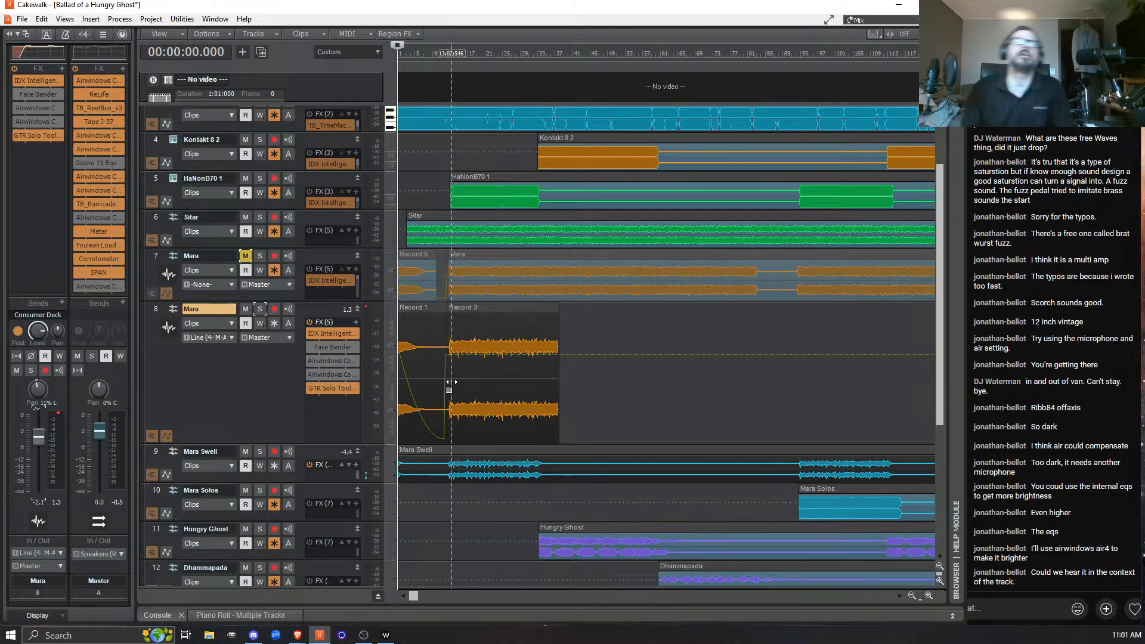
Show the Mara track's volume automation lane and set the first envelope node's level to -3.0.
{"action": "right_click", "coordinate": [318, 311]}
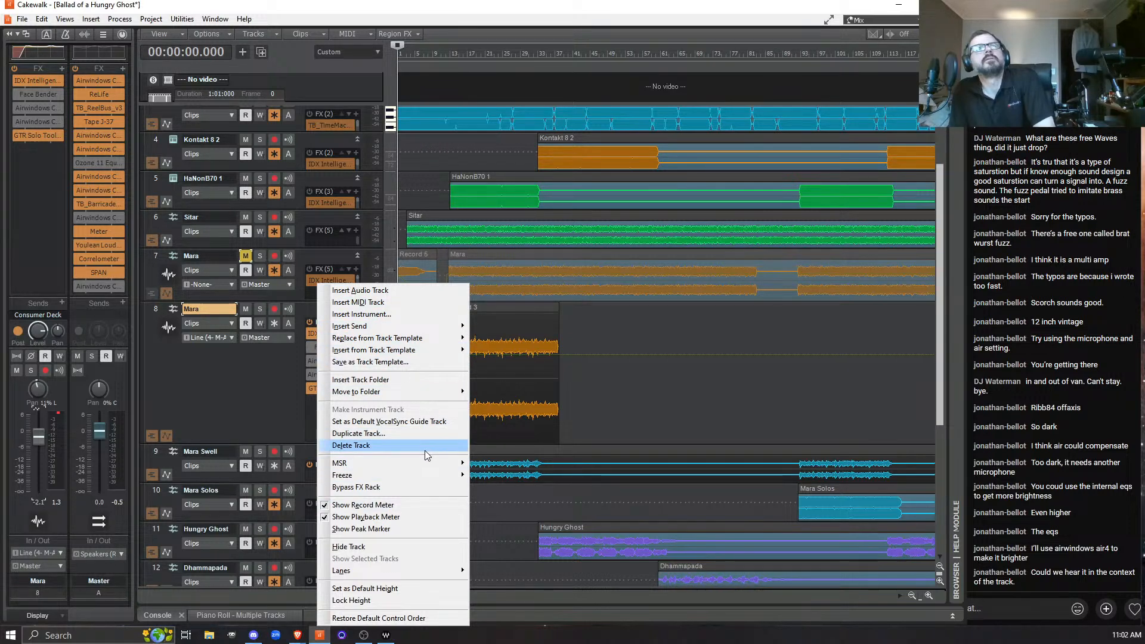
{"action": "mouse_move", "coordinate": [435, 570]}
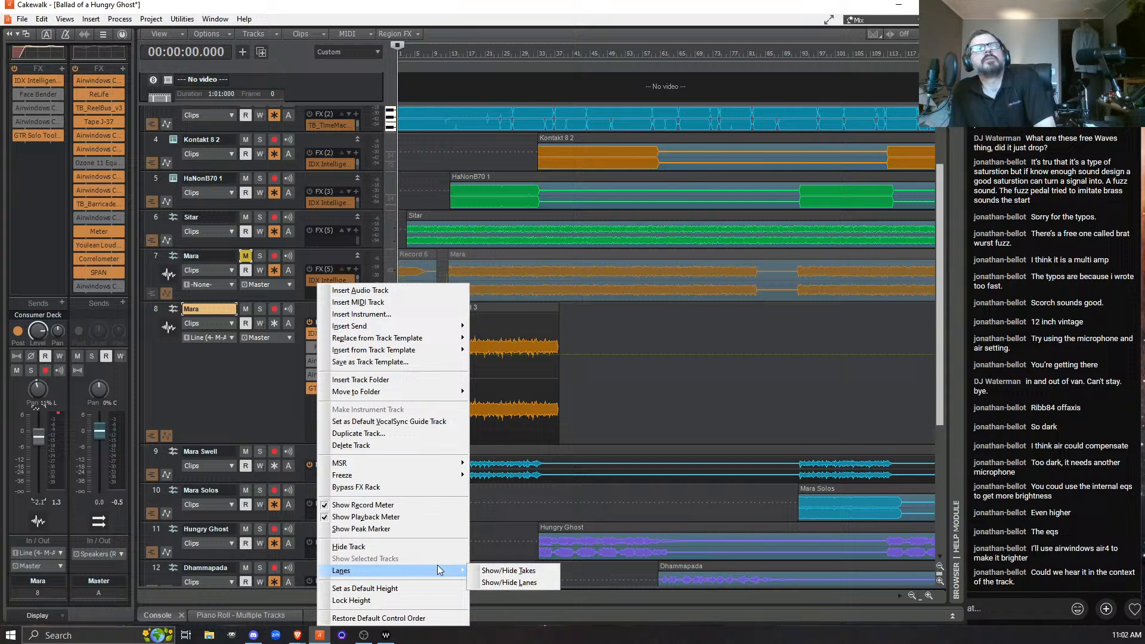
{"action": "left_click", "coordinate": [520, 583]}
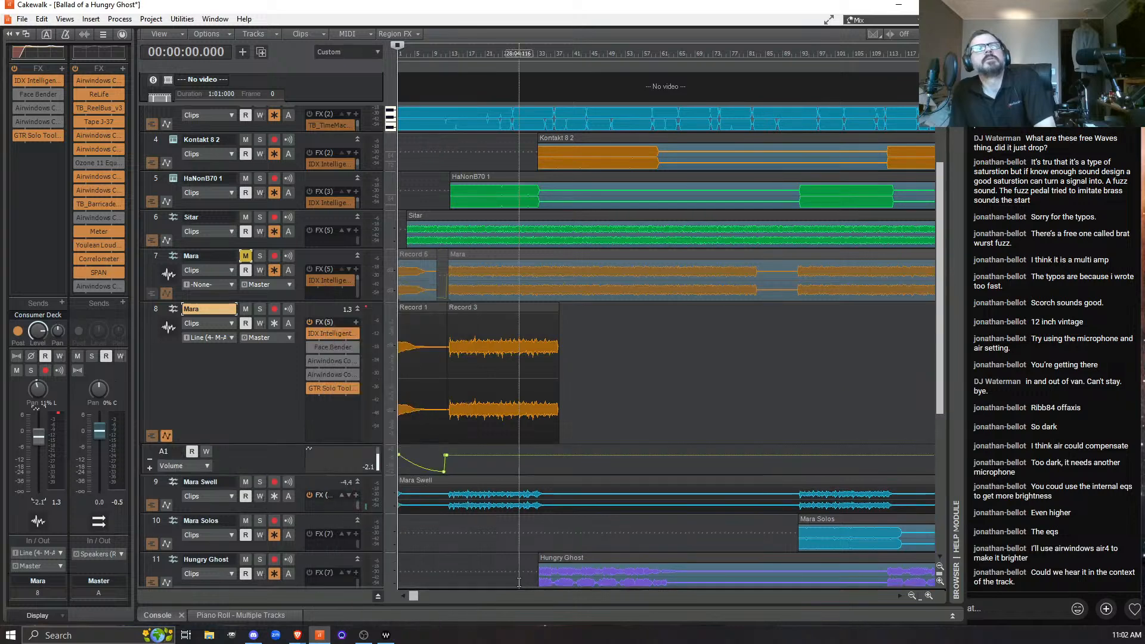
{"action": "left_click", "coordinate": [400, 456]}
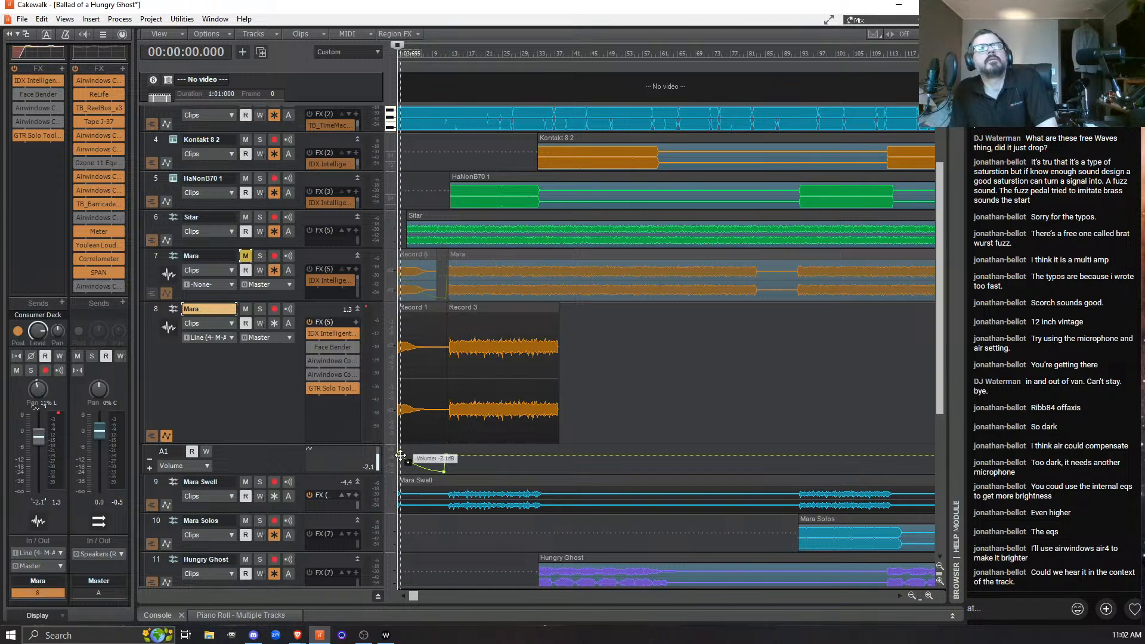
{"action": "right_click", "coordinate": [400, 455]}
{"action": "left_click", "coordinate": [459, 559]}
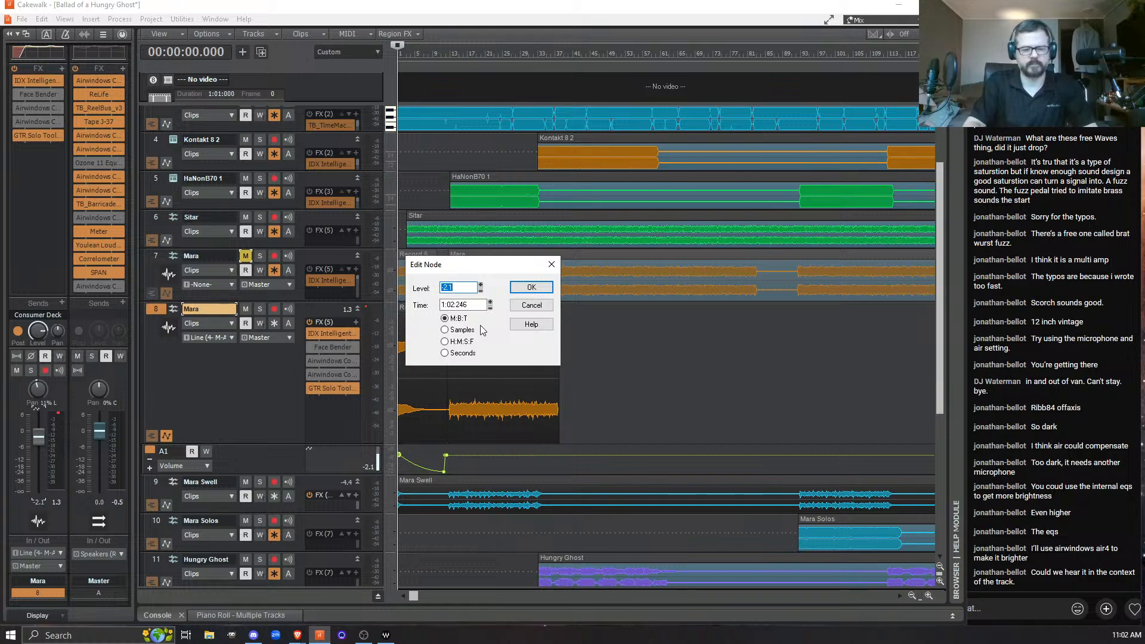
{"action": "key", "text": "Return"}
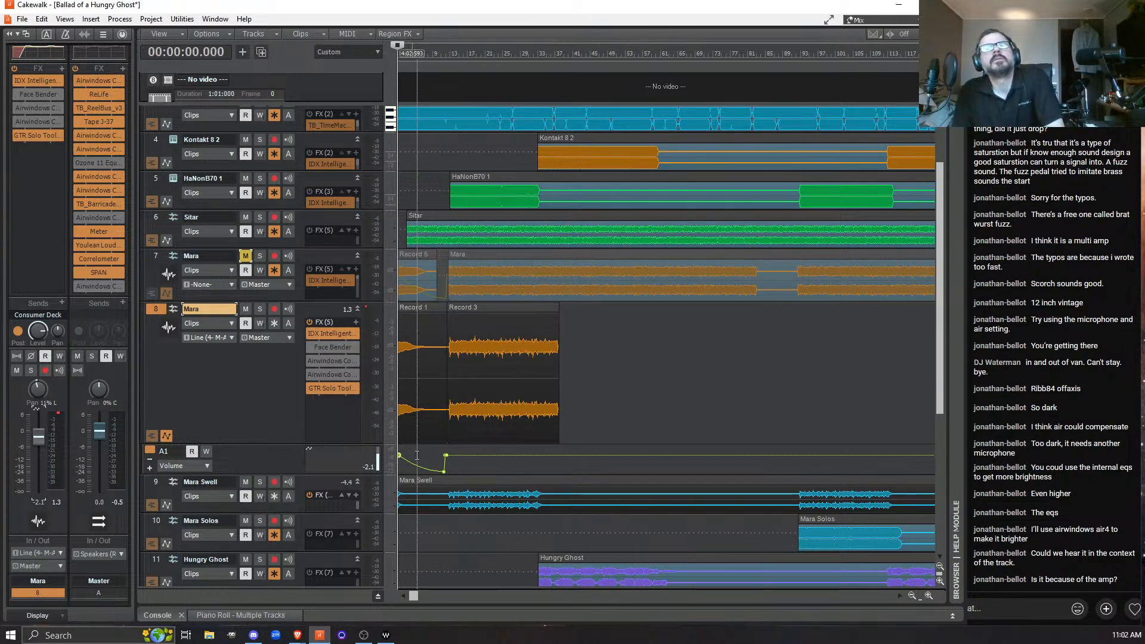
Delete the two surplus nodes after the volume rise near bar 12, keeping the node at the top of the rise.
{"action": "left_click", "coordinate": [449, 456]}
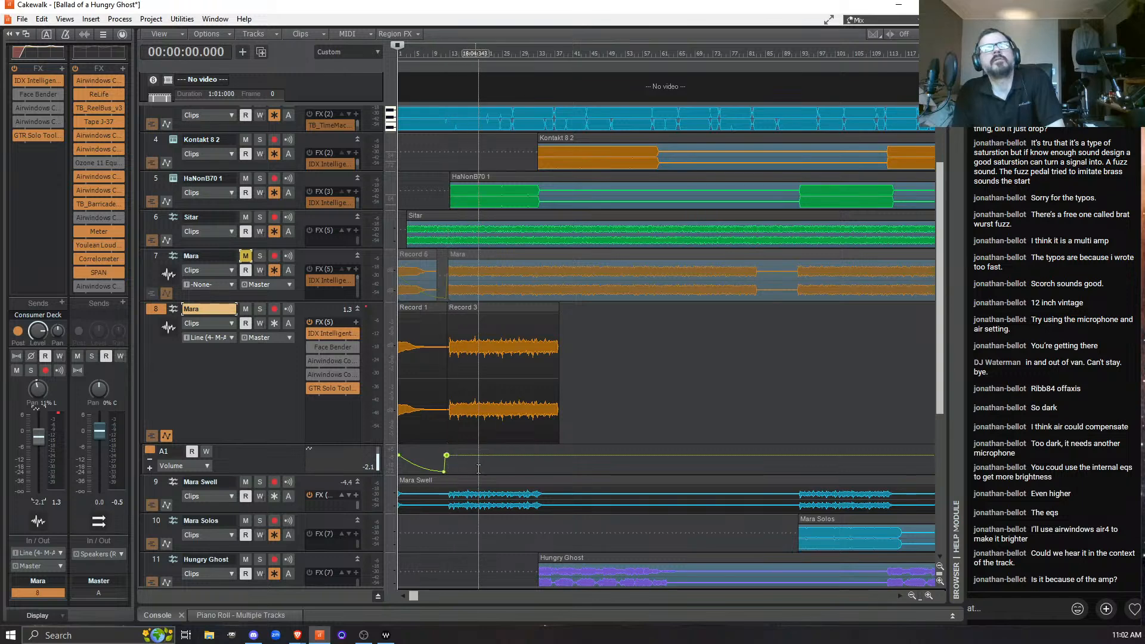
{"action": "left_click", "coordinate": [928, 595]}
{"action": "left_click", "coordinate": [928, 595]}
{"action": "left_click", "coordinate": [928, 595]}
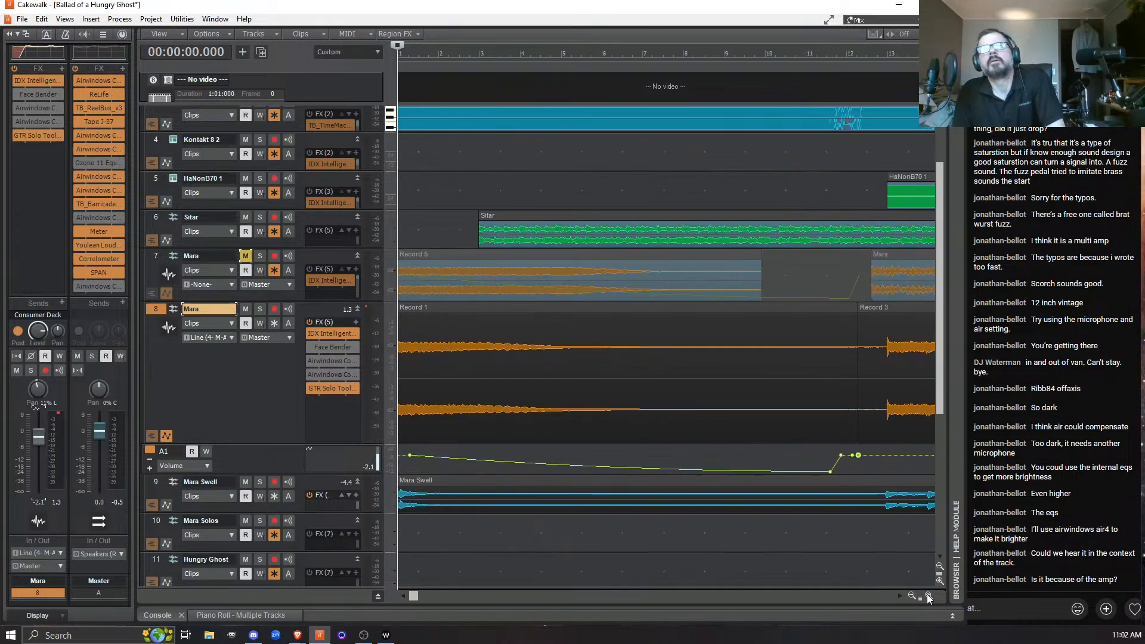
{"action": "right_click", "coordinate": [858, 456]}
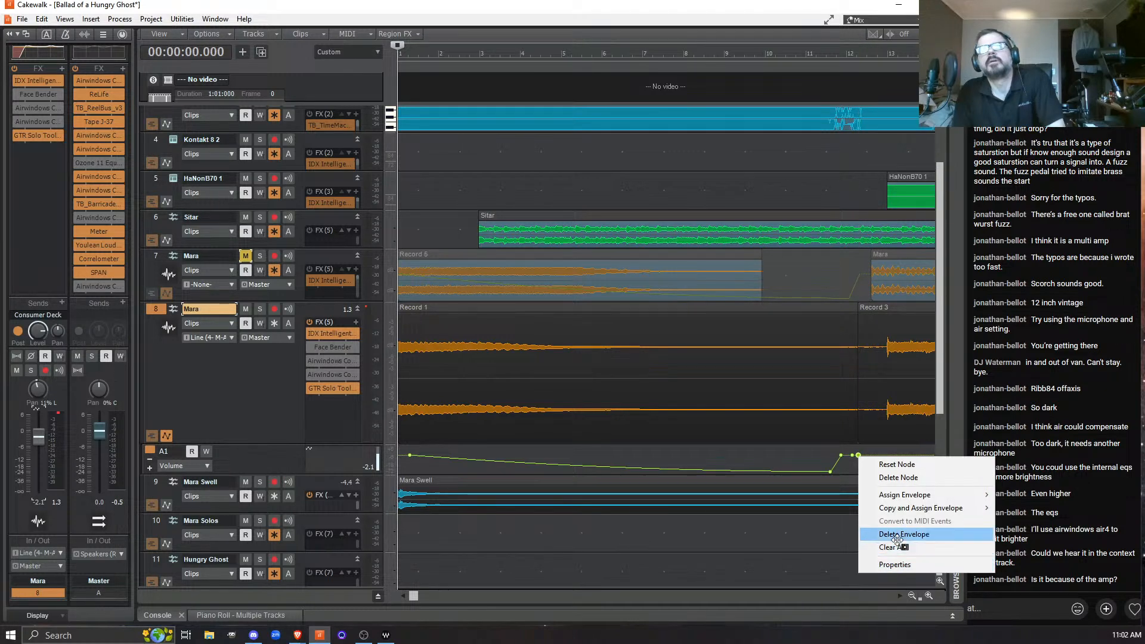
{"action": "left_click", "coordinate": [931, 479]}
{"action": "right_click", "coordinate": [850, 456]}
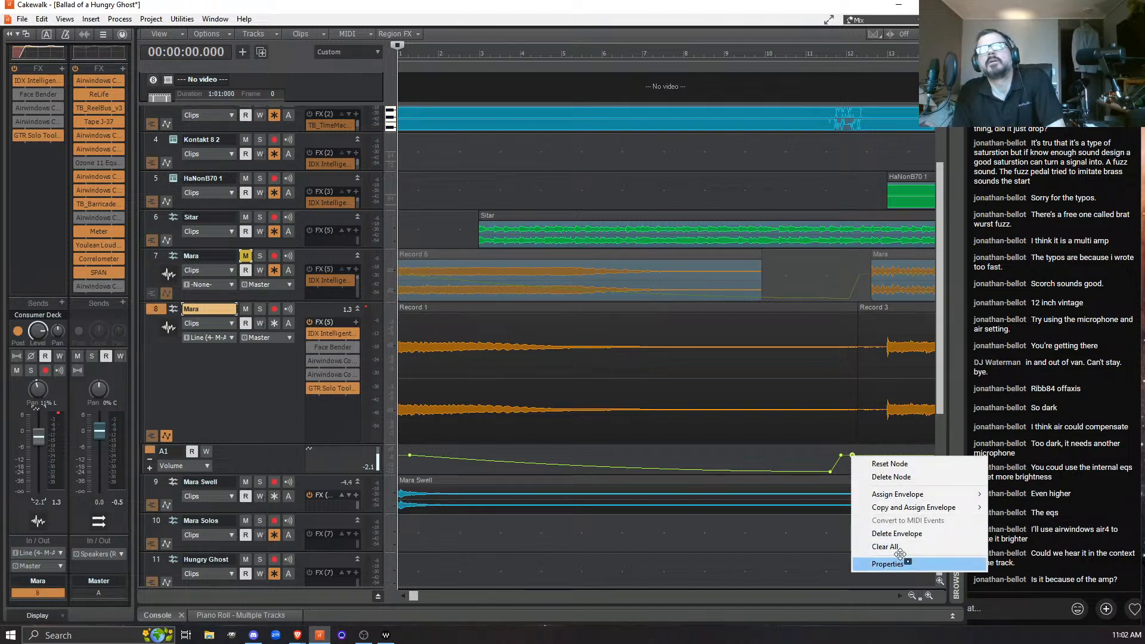
{"action": "left_click", "coordinate": [941, 477]}
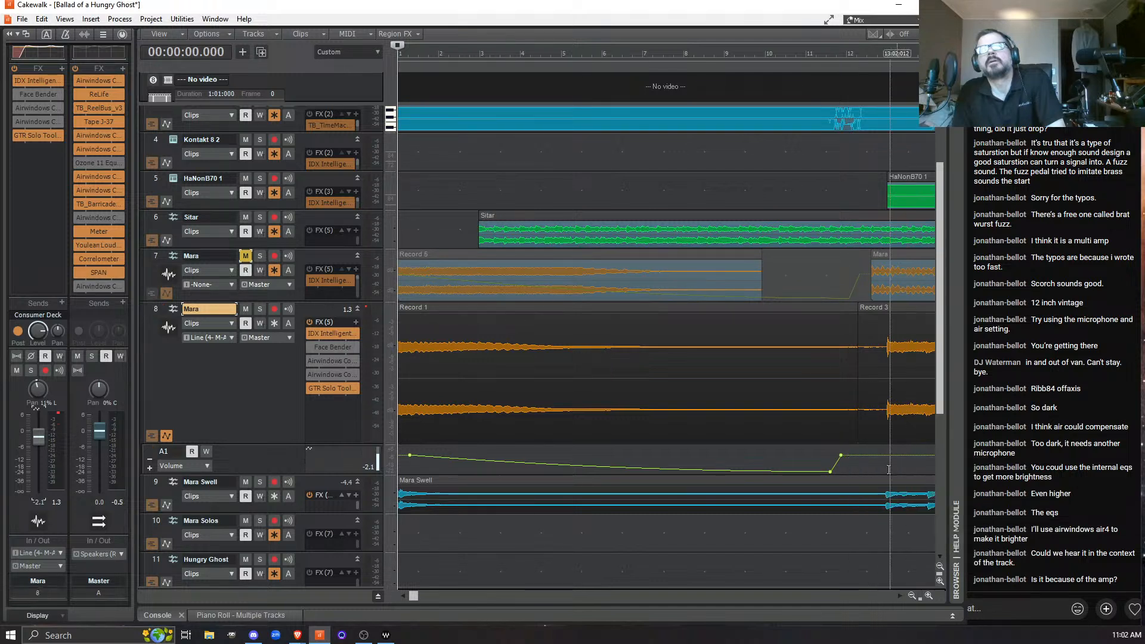
{"action": "left_click", "coordinate": [841, 455]}
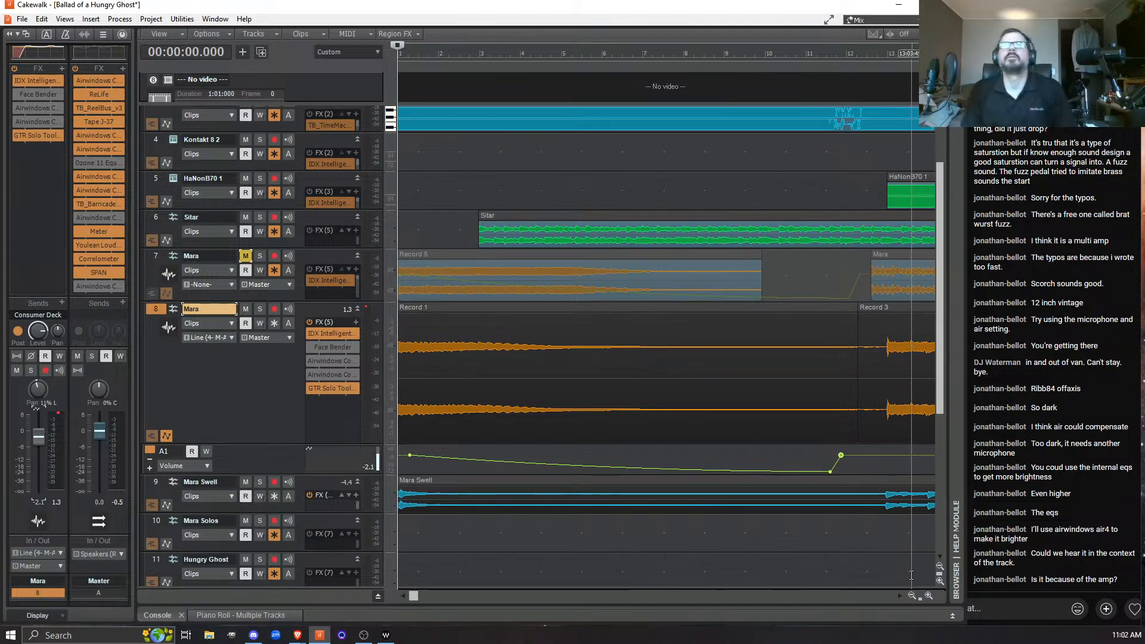
Solo the Mara track and play its opening, comparing the sound with GTR Solo Tool Rack bypassed.
{"action": "left_click", "coordinate": [911, 594]}
{"action": "left_click", "coordinate": [911, 595]}
{"action": "left_click", "coordinate": [911, 595]}
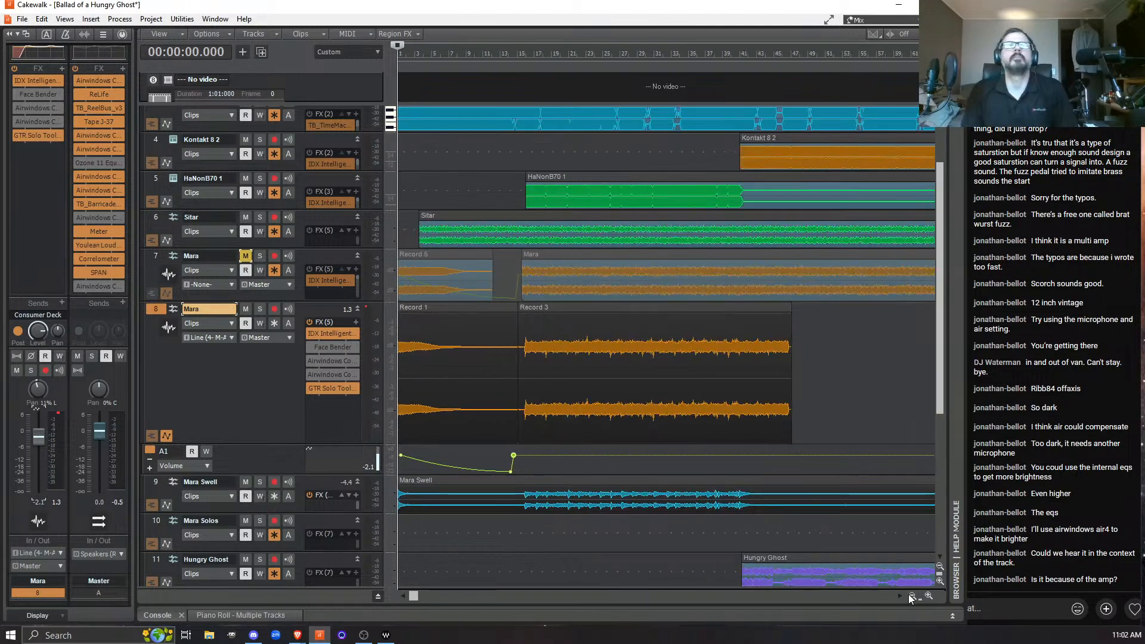
{"action": "left_click", "coordinate": [911, 595]}
{"action": "left_click", "coordinate": [911, 595]}
{"action": "left_click", "coordinate": [911, 595]}
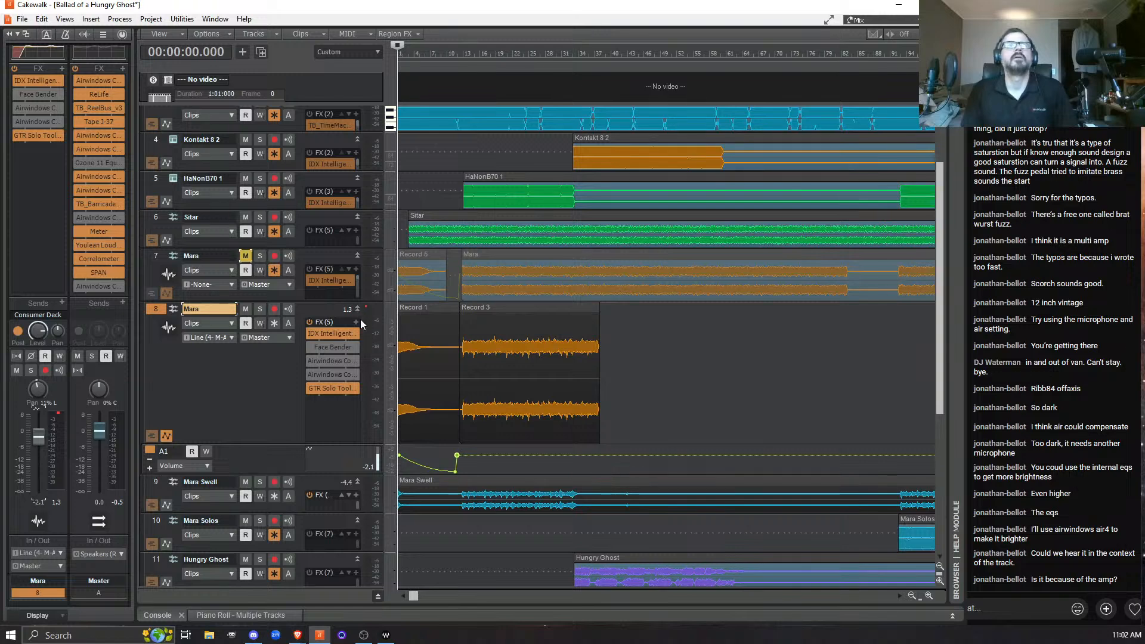
{"action": "left_click", "coordinate": [261, 310]}
{"action": "key", "text": "space"}
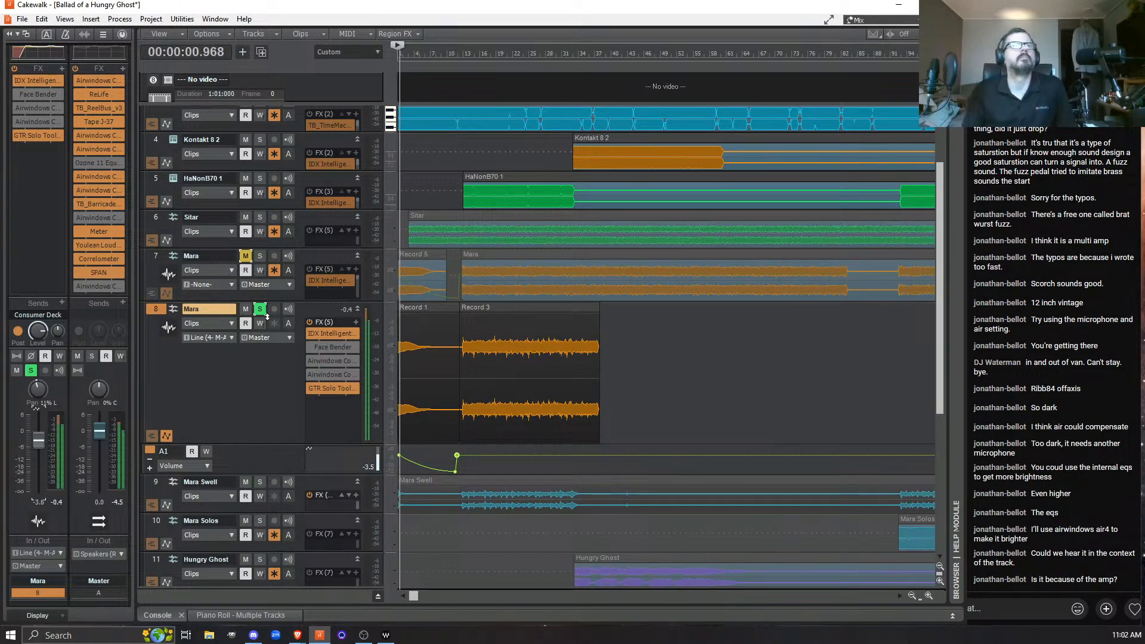
{"action": "key", "text": "space"}
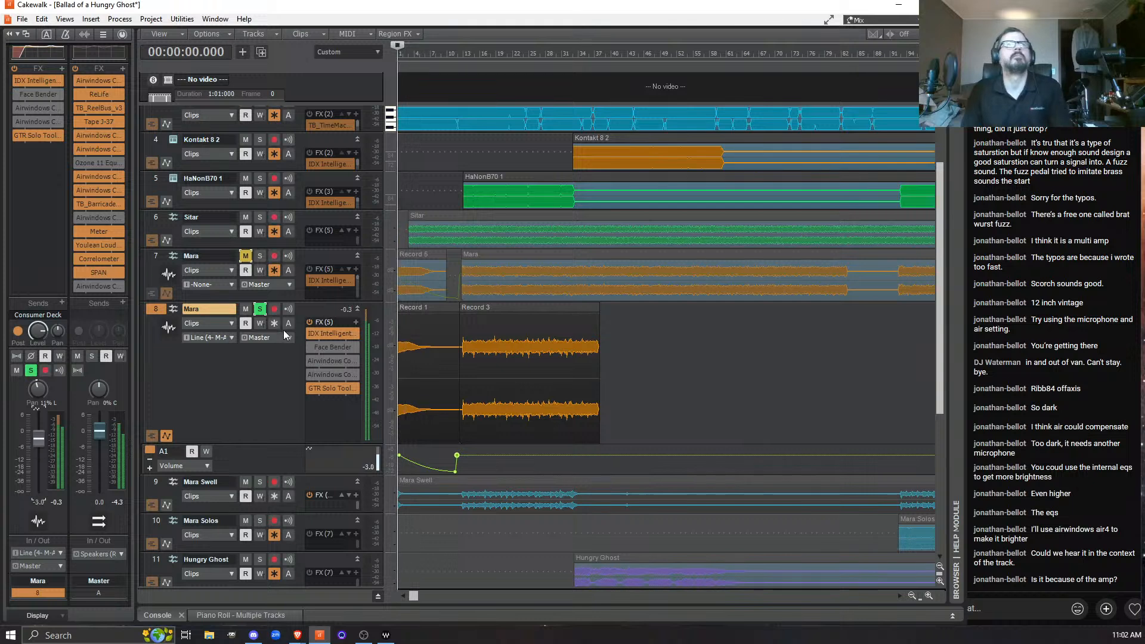
{"action": "key", "text": "space"}
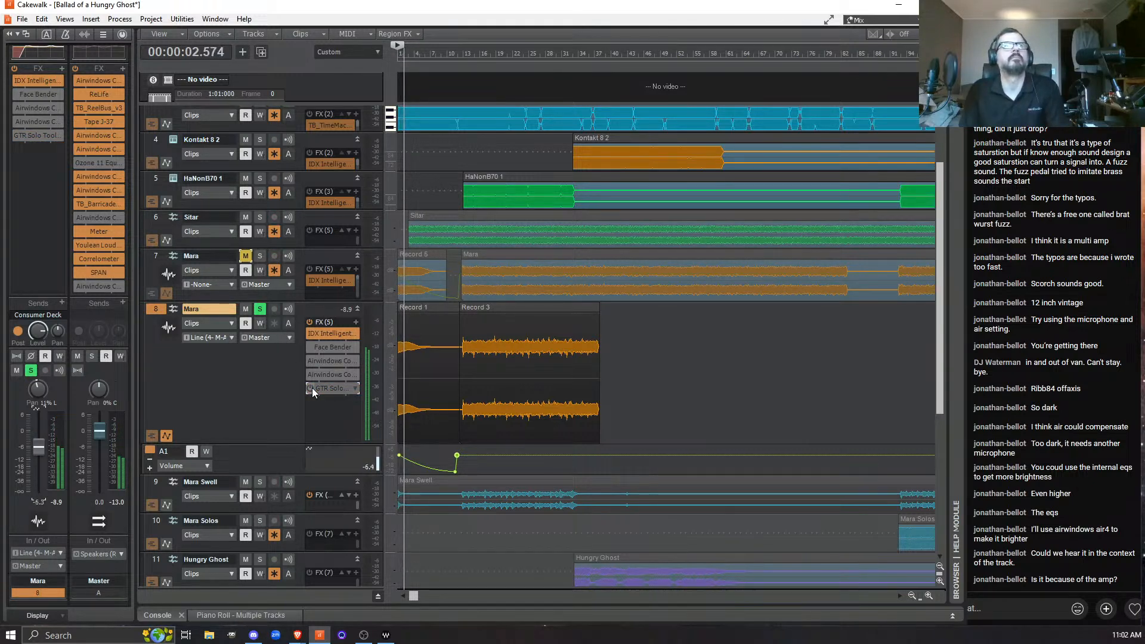
{"action": "key", "text": "space"}
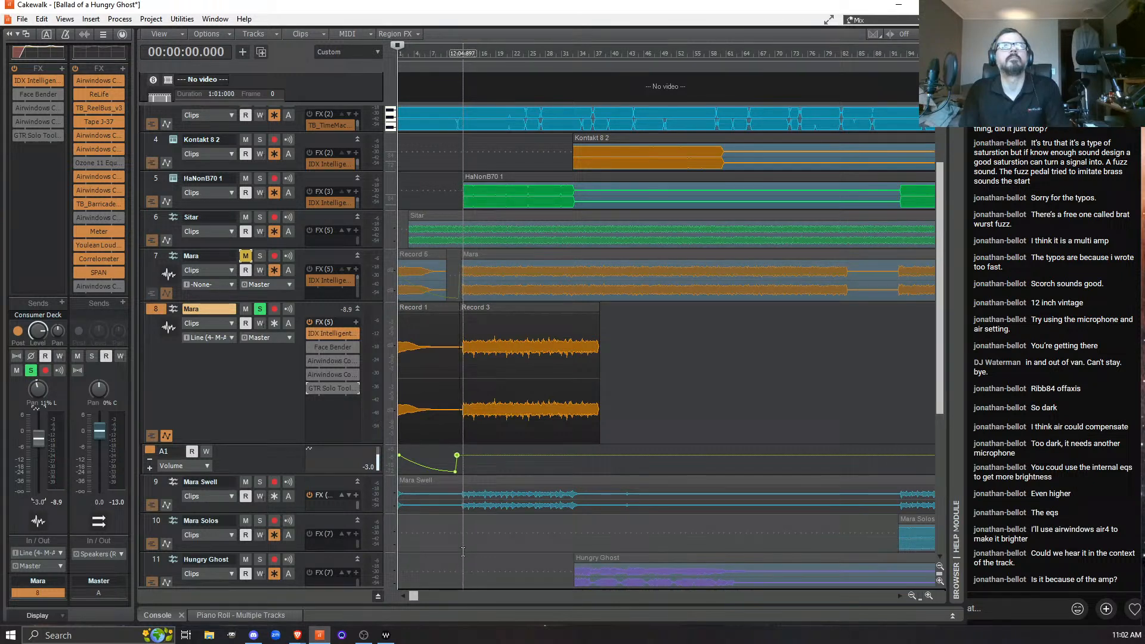
Play the soloed Mara track from bar 12 and re-enable GTR Solo Tool Rack during playback.
{"action": "left_click", "coordinate": [461, 552]}
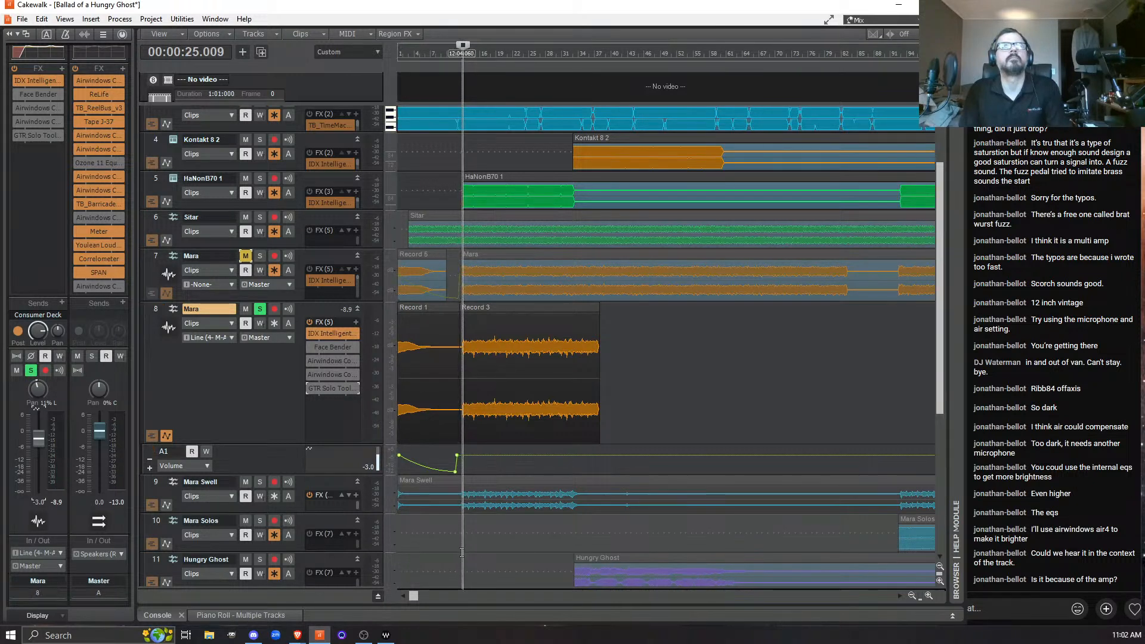
{"action": "key", "text": "space"}
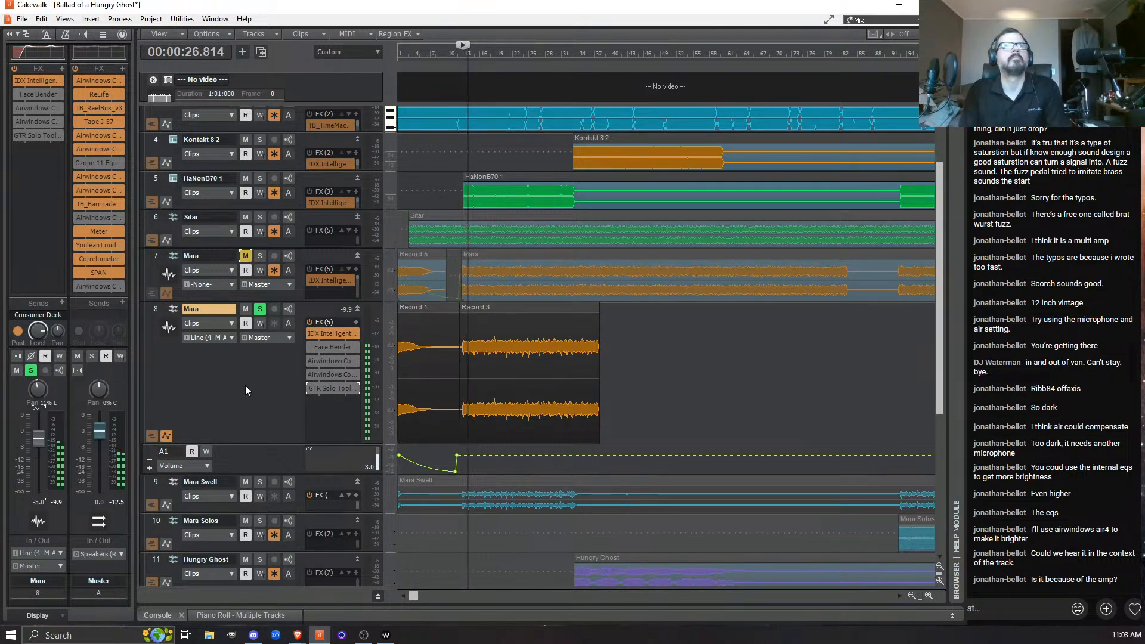
{"action": "left_click", "coordinate": [308, 387]}
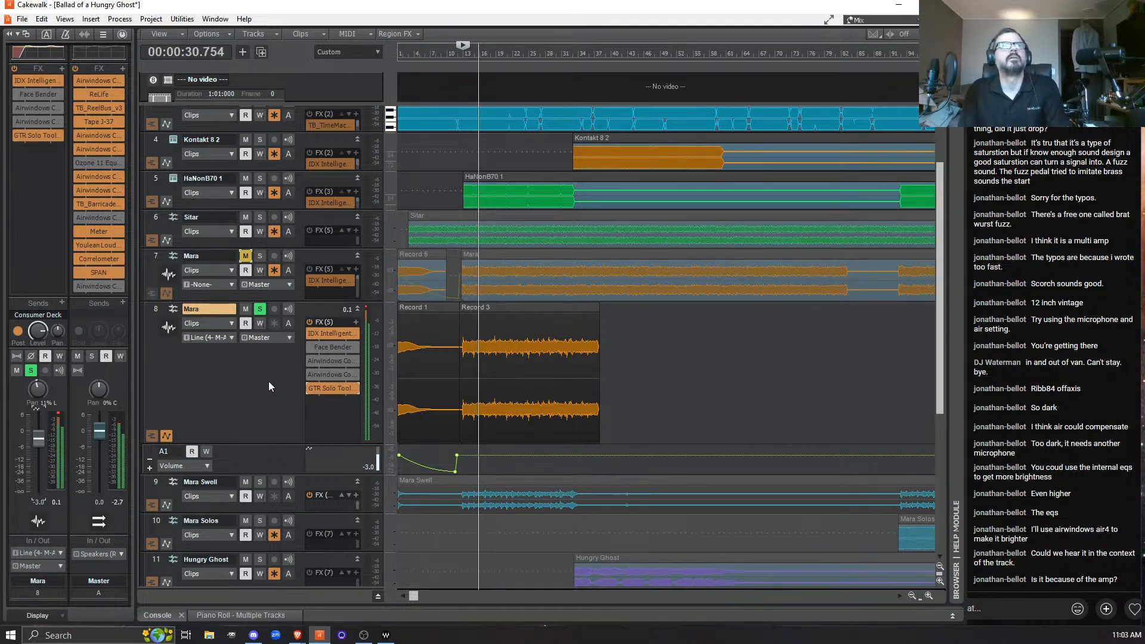
Stop playback, bring up the Mara track's GTR Solo Tool Rack over the track view and browse its preset list without loading one.
{"action": "key", "text": "space"}
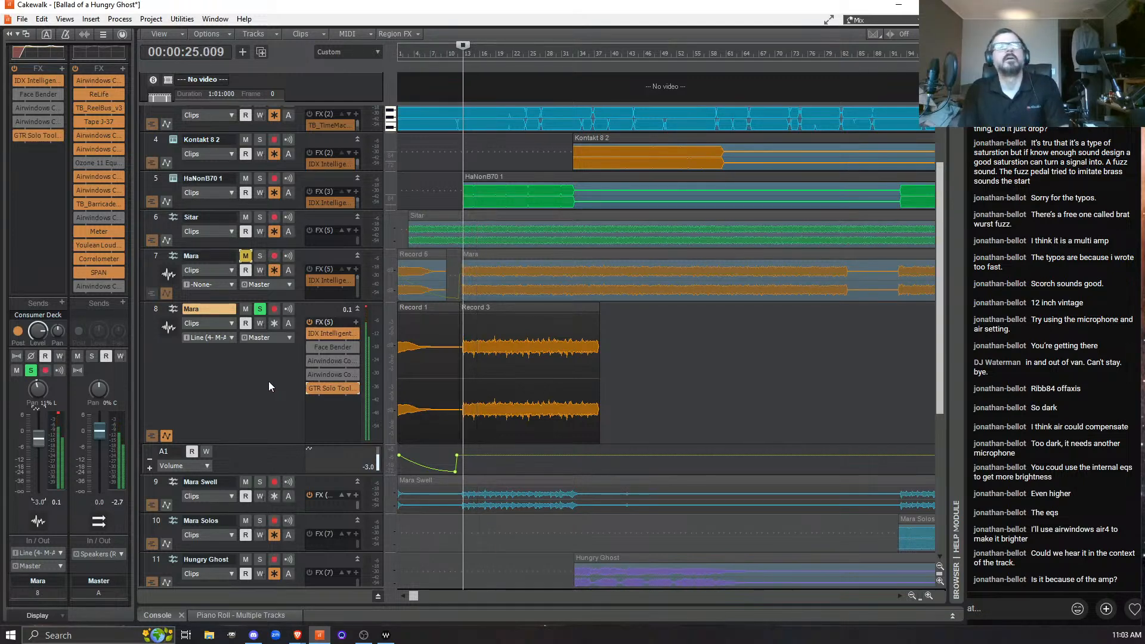
{"action": "double_click", "coordinate": [331, 388]}
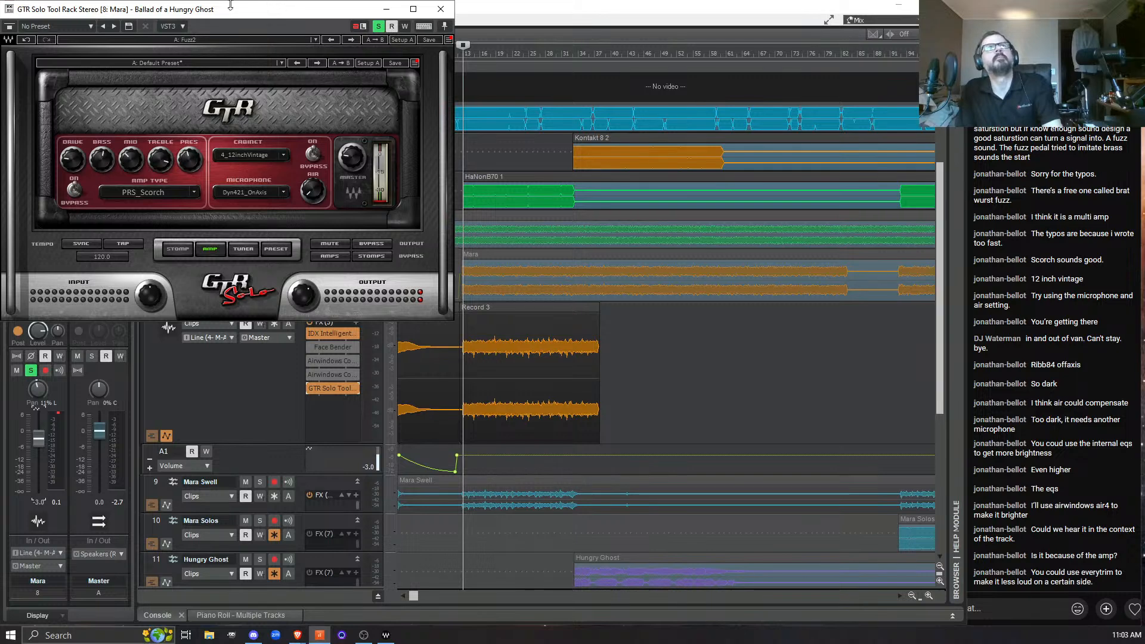
{"action": "left_click_drag", "start_coordinate": [244, 8], "coordinate": [667, 97]}
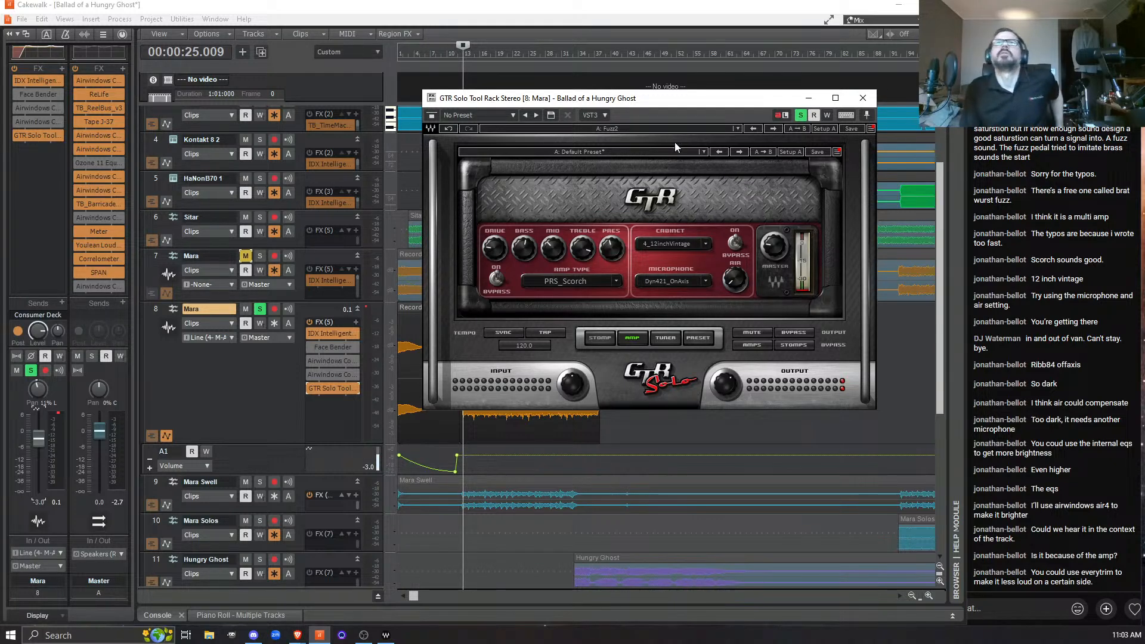
{"action": "left_click", "coordinate": [735, 129]}
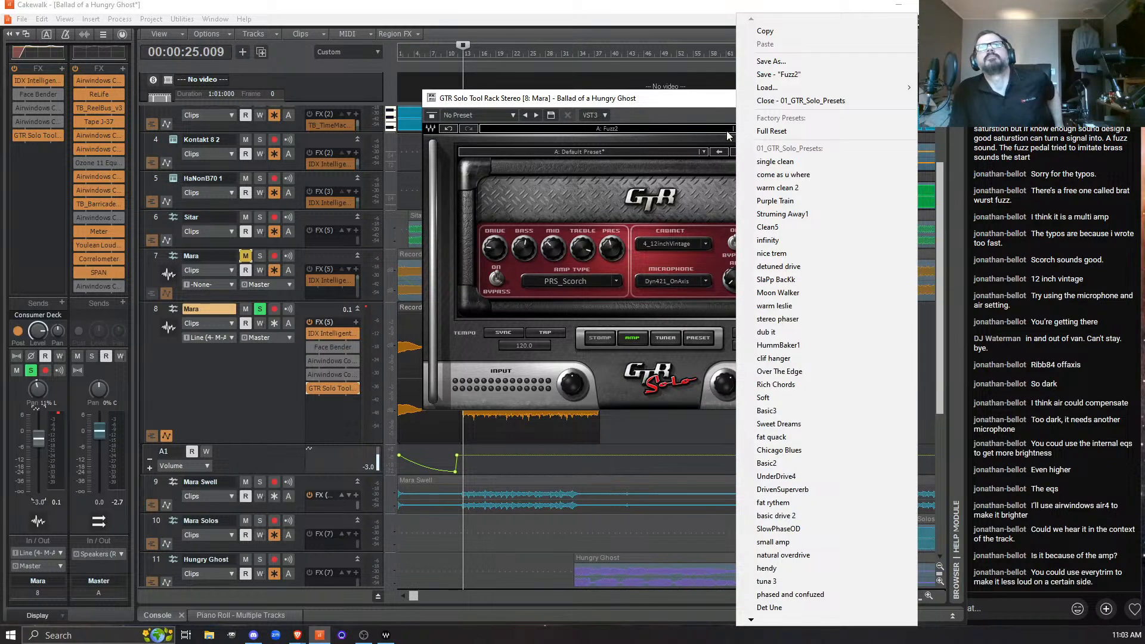
{"action": "left_click", "coordinate": [658, 102]}
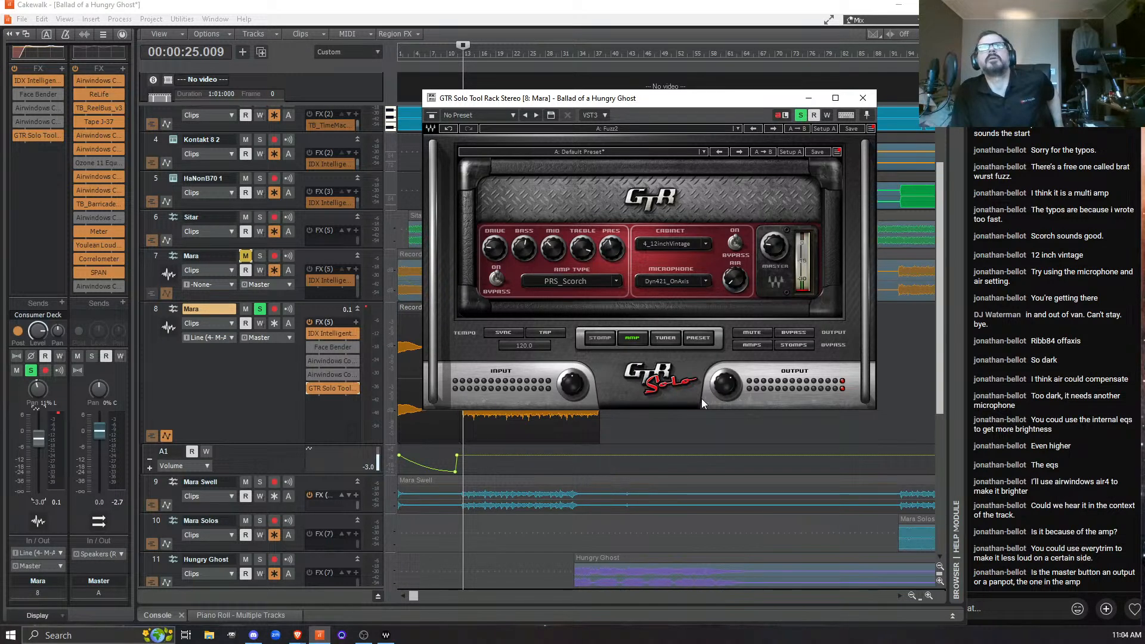
Show GTR Solo's stomp pedals and switch off the Gate Comp pedal.
{"action": "left_click", "coordinate": [598, 338]}
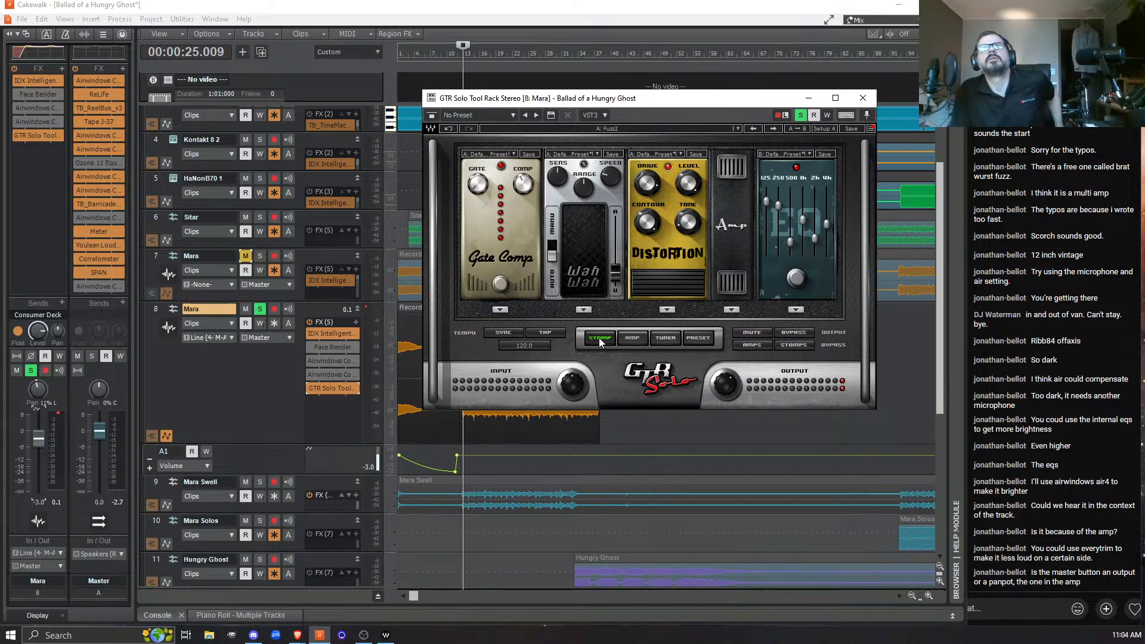
{"action": "left_click", "coordinate": [501, 167]}
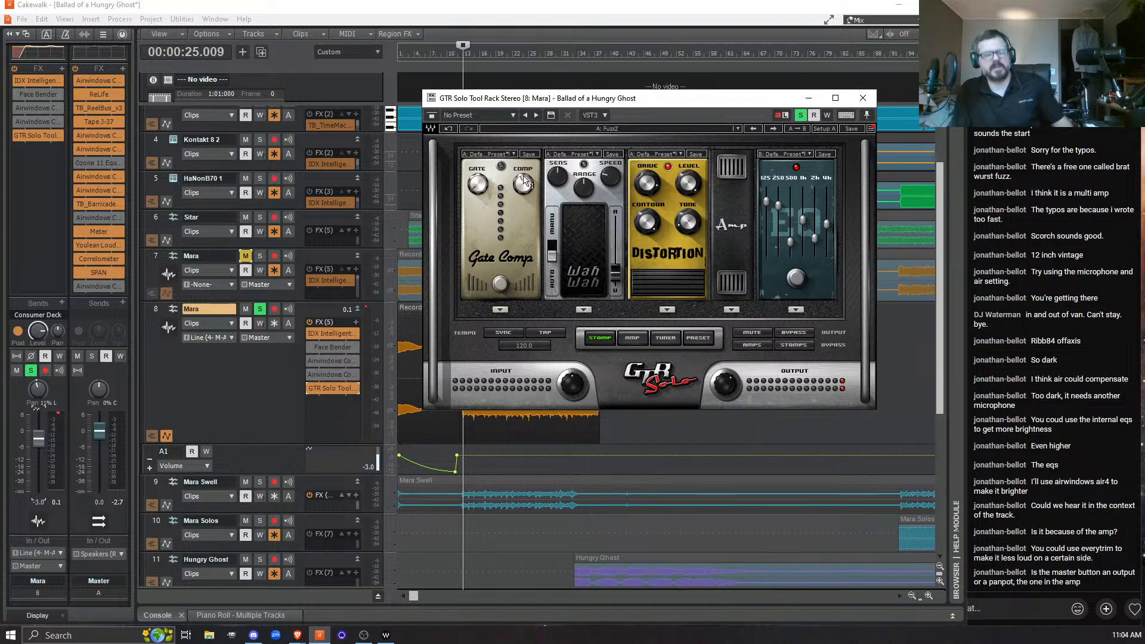
Switch on the Gate Comp stomp while auditioning the soloed Mara guitar, and bring up the amp section.
{"action": "key", "text": "space"}
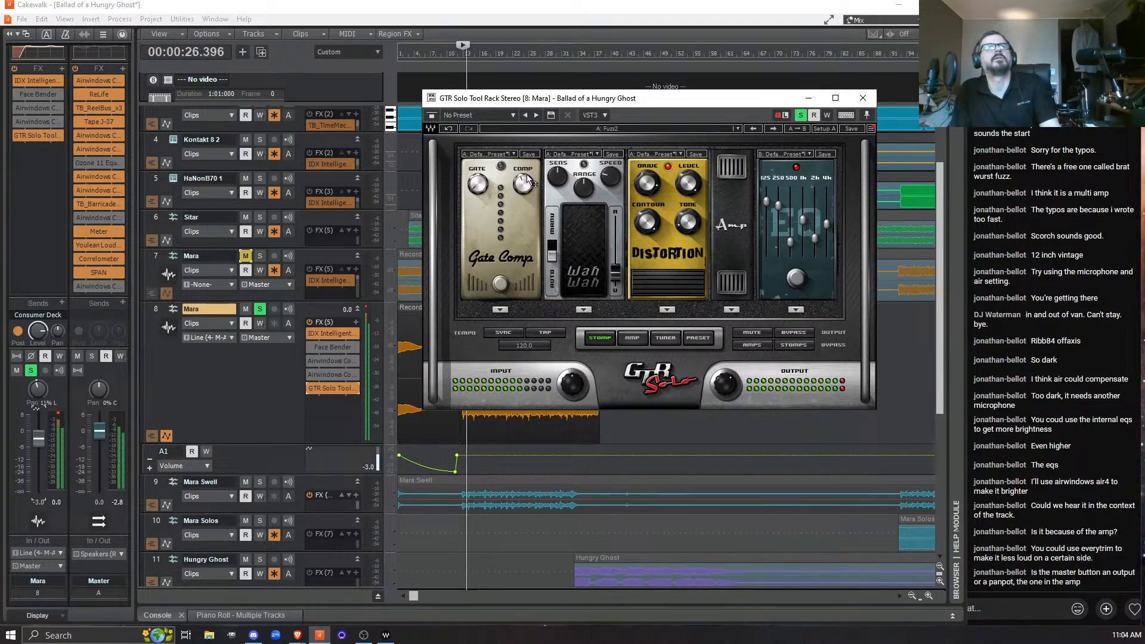
{"action": "left_click", "coordinate": [502, 166]}
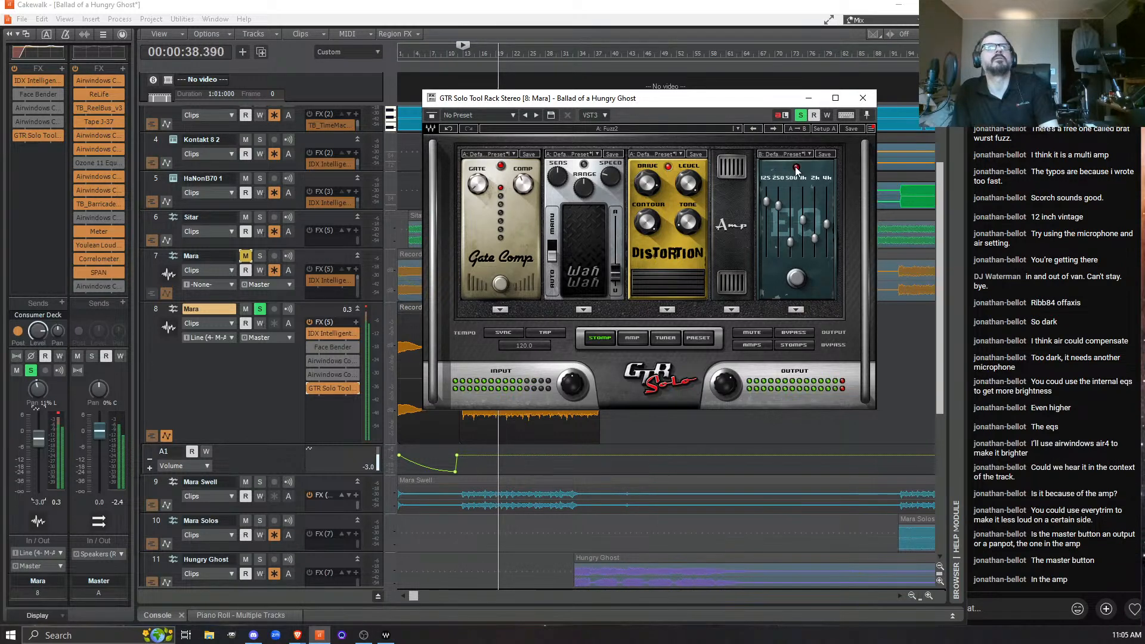
{"action": "left_click", "coordinate": [634, 340]}
{"action": "key", "text": "space"}
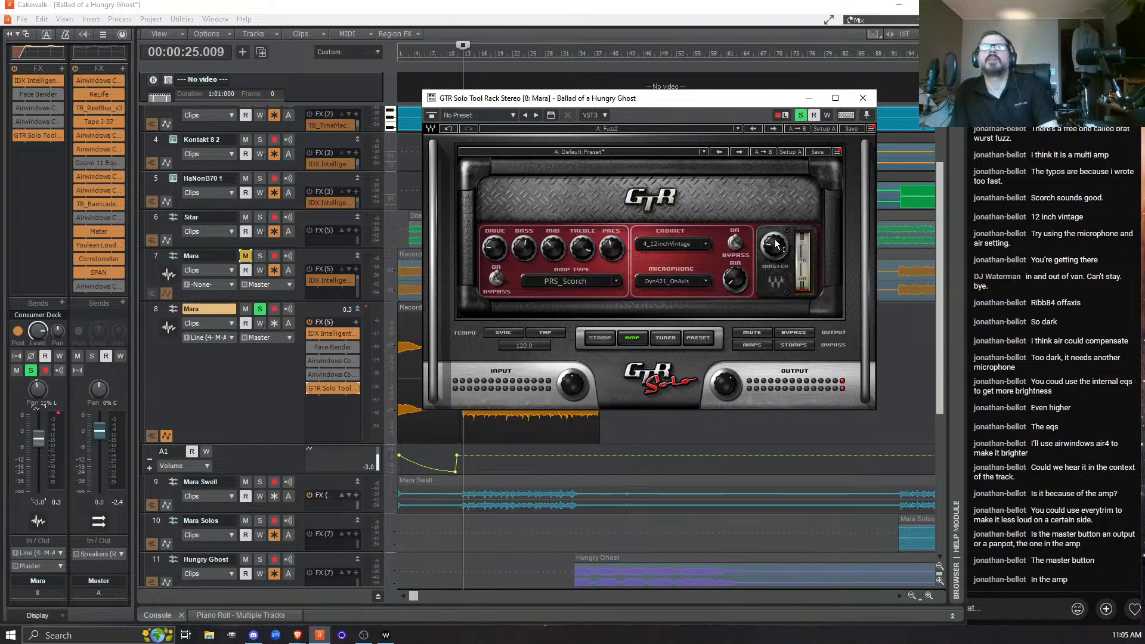
Audition the guitar while adjusting the GTR amp's Master level.
{"action": "mouse_move", "coordinate": [778, 247]}
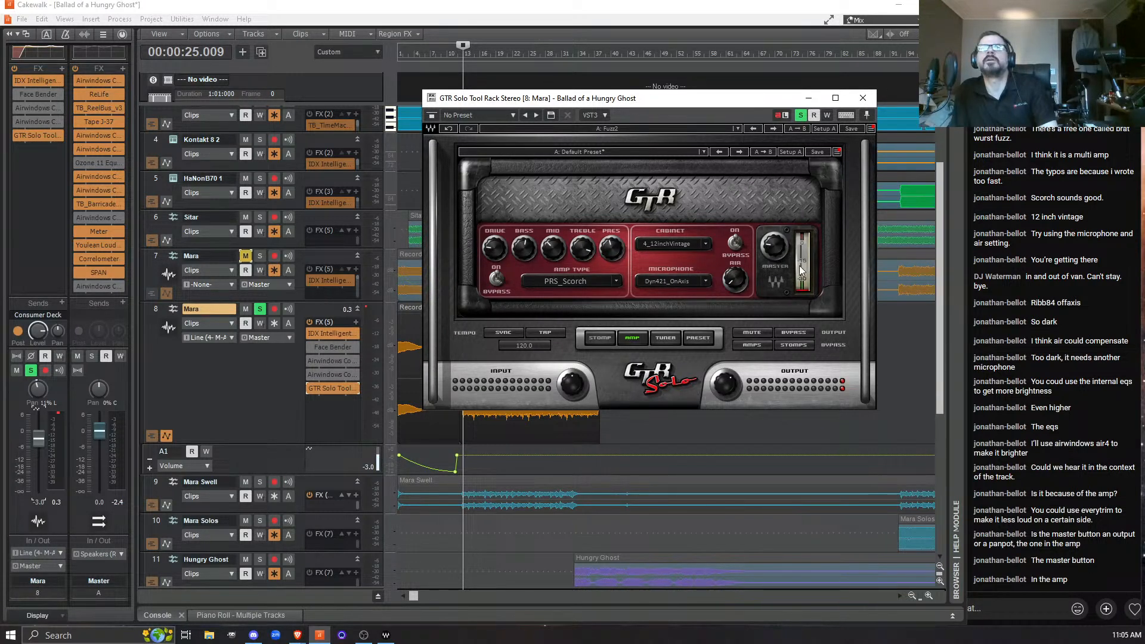
{"action": "key", "text": "space"}
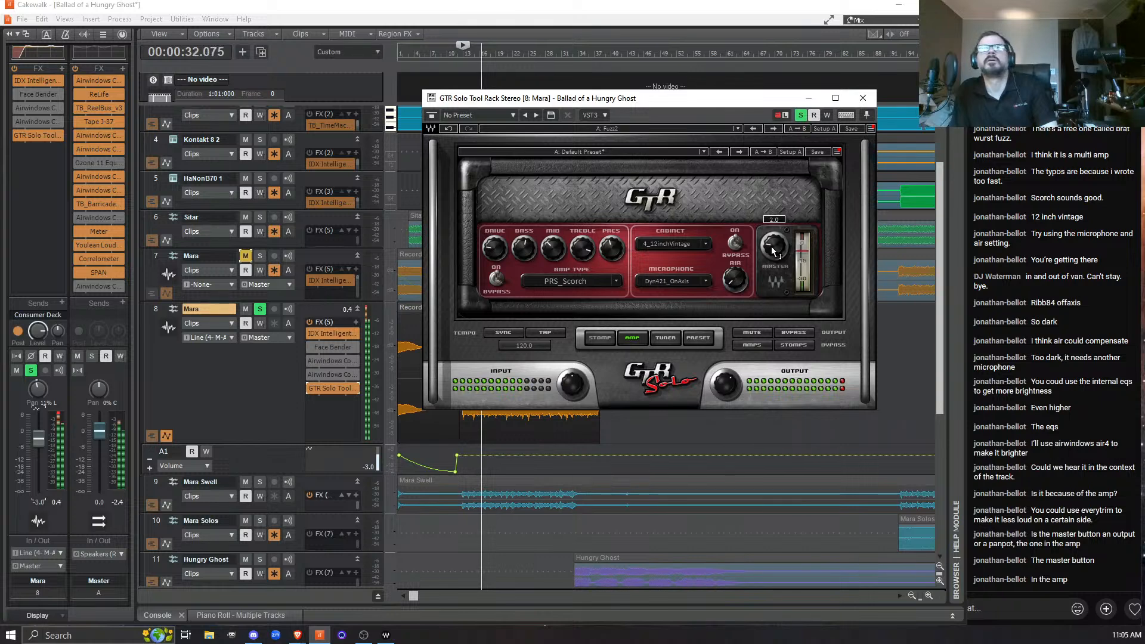
{"action": "mouse_move", "coordinate": [771, 246]}
{"action": "left_mouse_down"}
{"action": "mouse_move", "coordinate": [771, 221]}
{"action": "mouse_move", "coordinate": [772, 248]}
{"action": "left_mouse_up"}
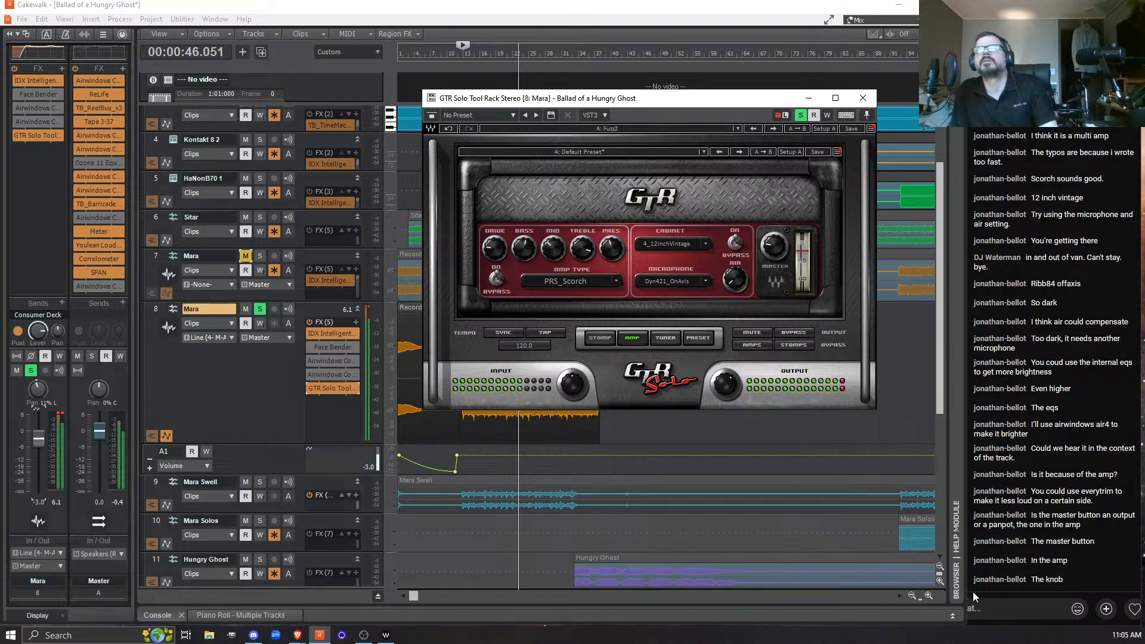
{"action": "key", "text": "space"}
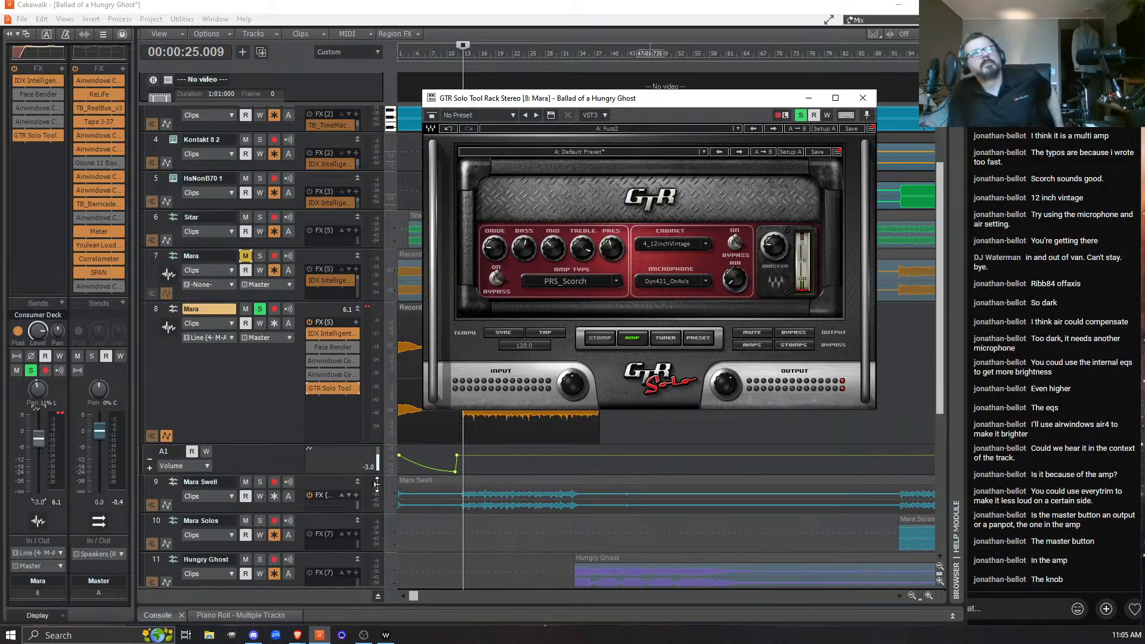
Audition the guitar while testing the amp's On/Bypass switch, resetting track 8's peak meter before and after.
{"action": "left_click", "coordinate": [61, 415]}
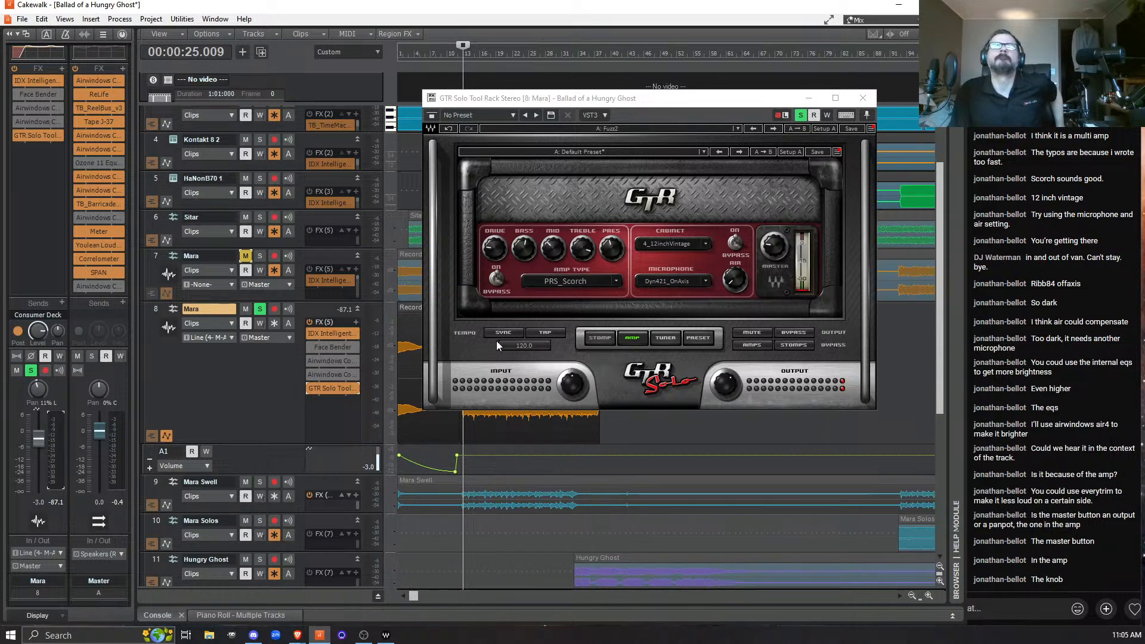
{"action": "key", "text": "space"}
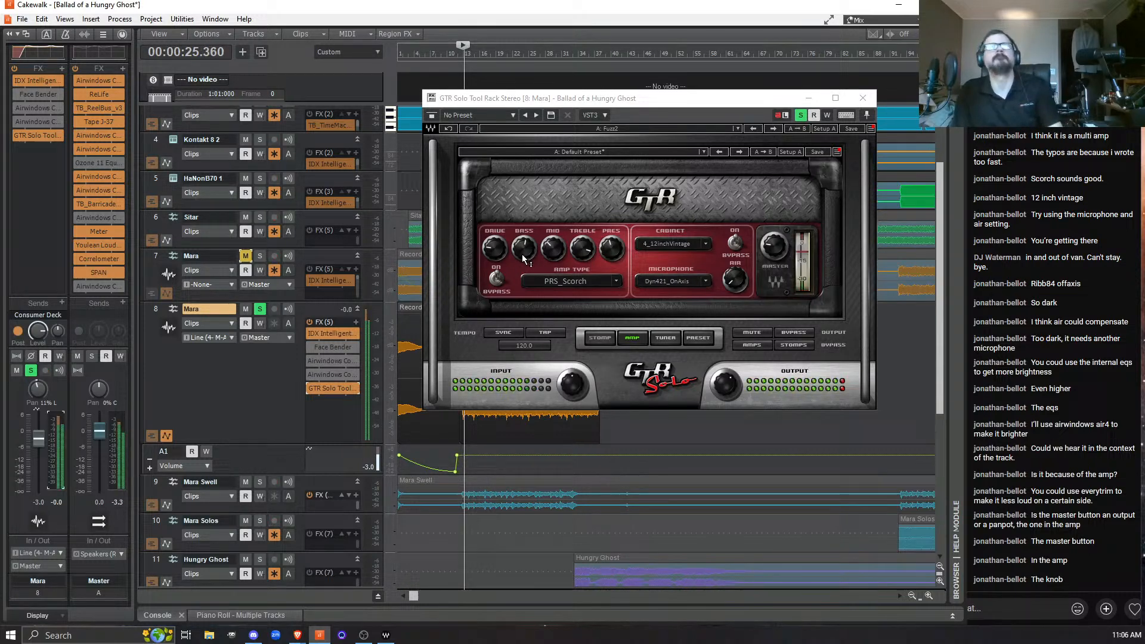
{"action": "left_click", "coordinate": [497, 279]}
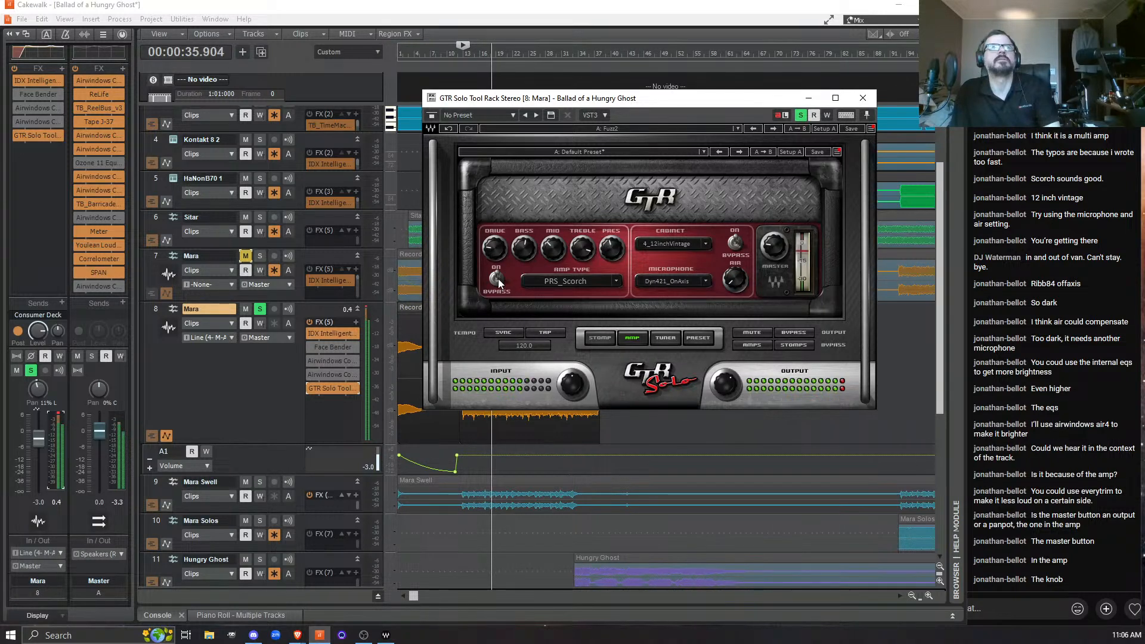
{"action": "key", "text": "space"}
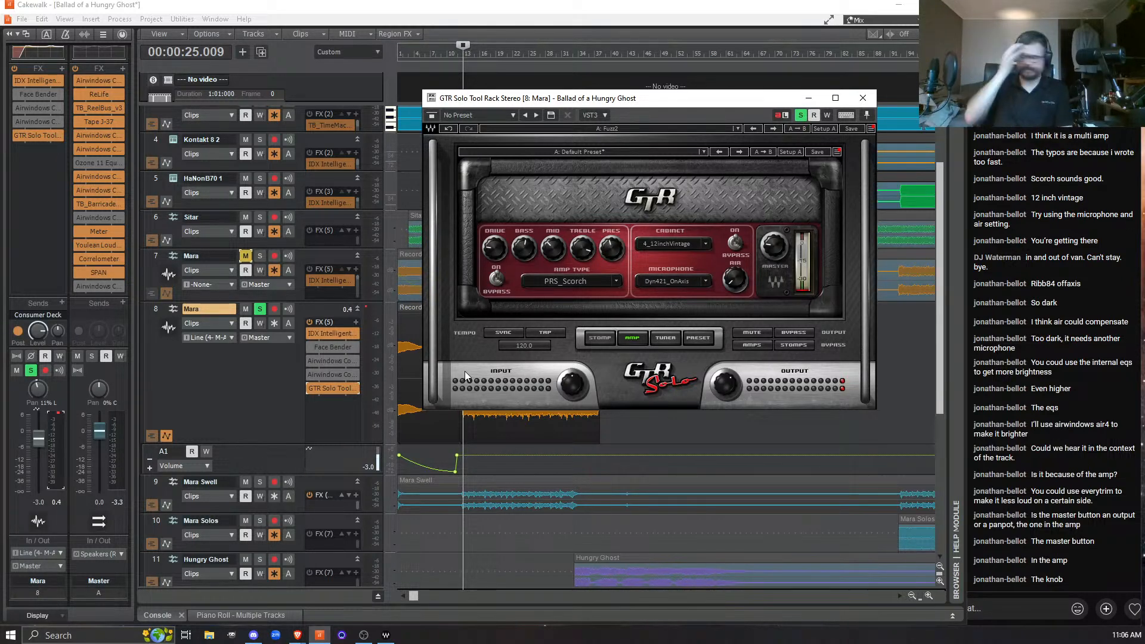
{"action": "left_click", "coordinate": [55, 501]}
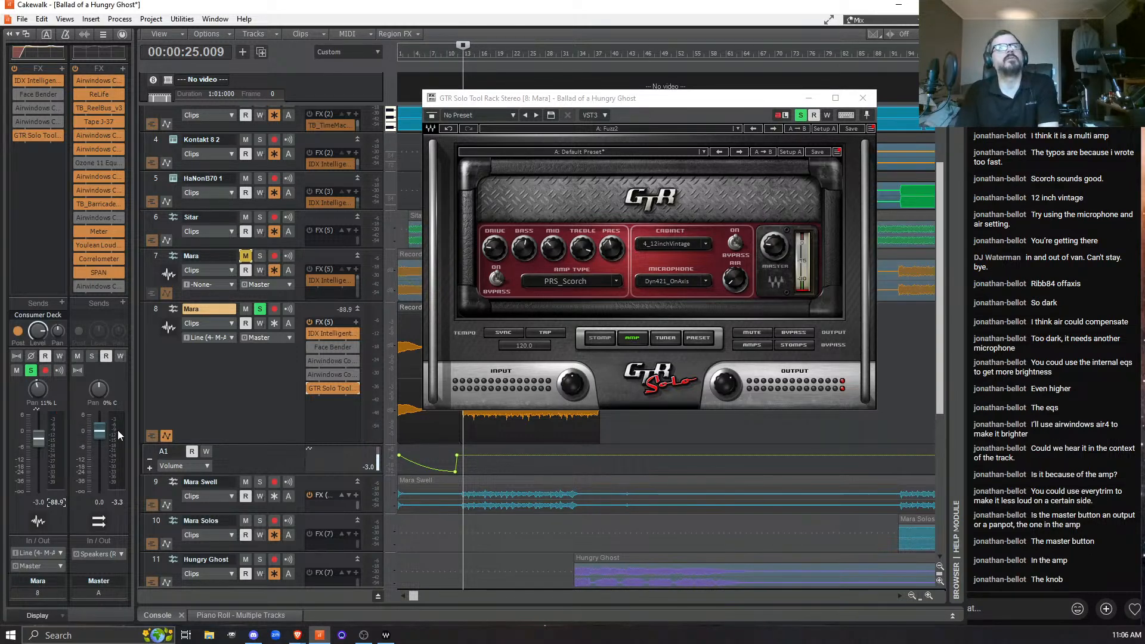
{"action": "left_click", "coordinate": [356, 323]}
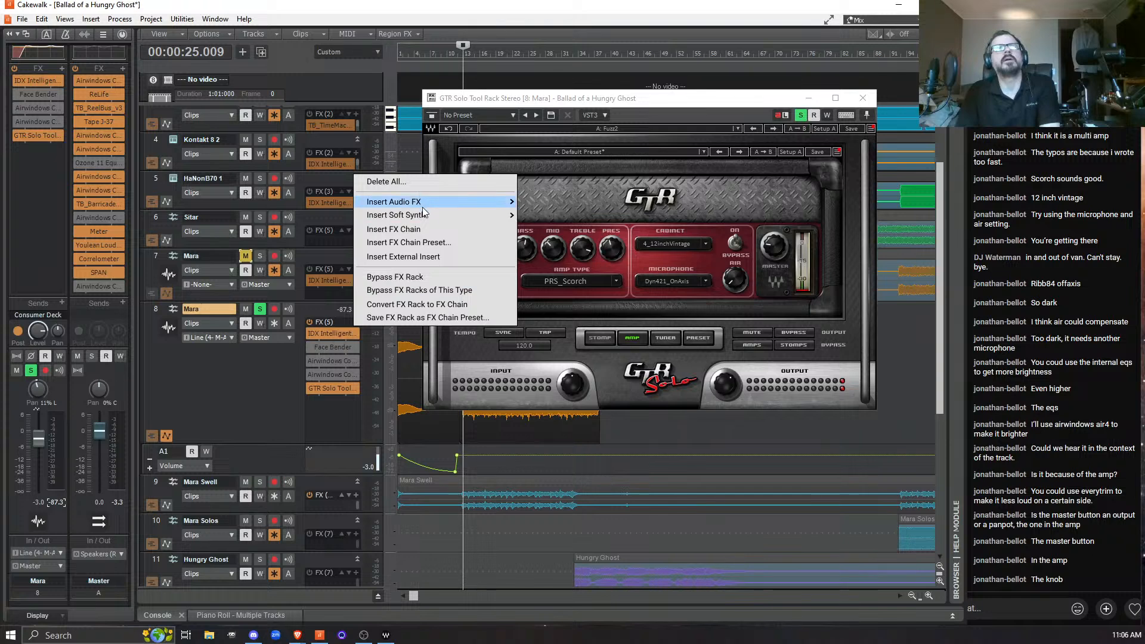
{"action": "mouse_move", "coordinate": [423, 206]}
{"action": "left_click", "coordinate": [620, 224]}
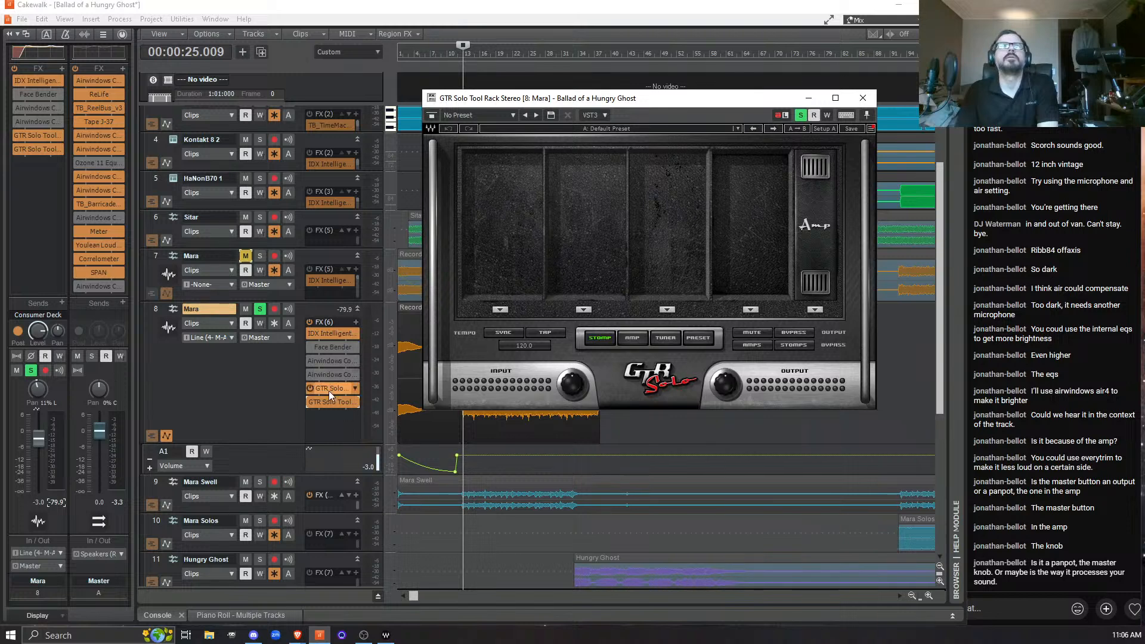
{"action": "right_click", "coordinate": [323, 403]}
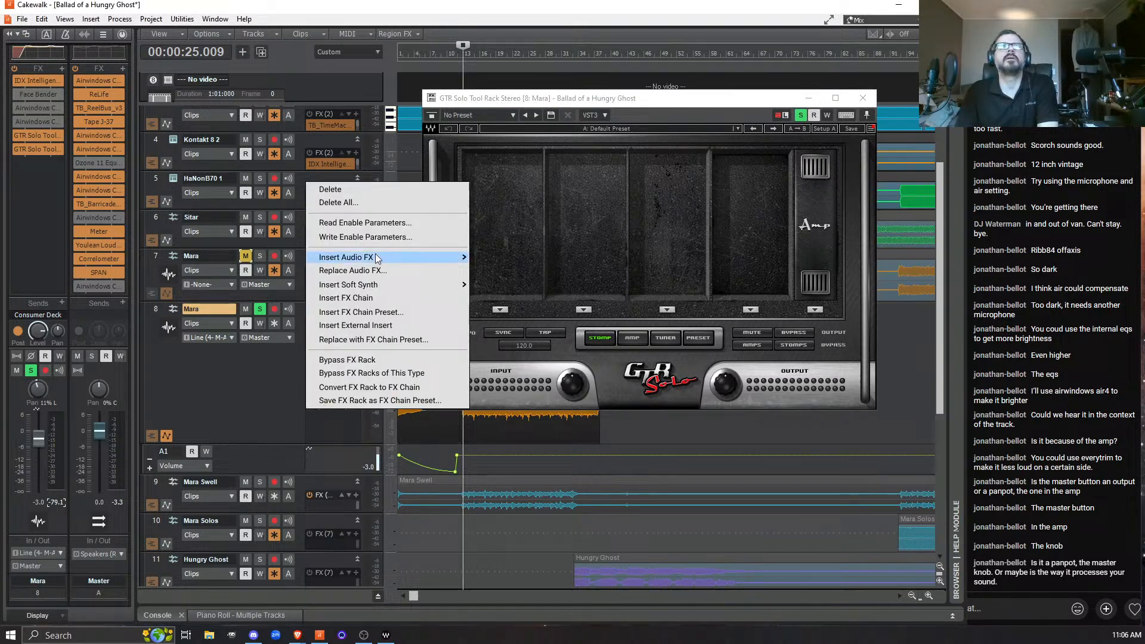
{"action": "left_click", "coordinate": [364, 188]}
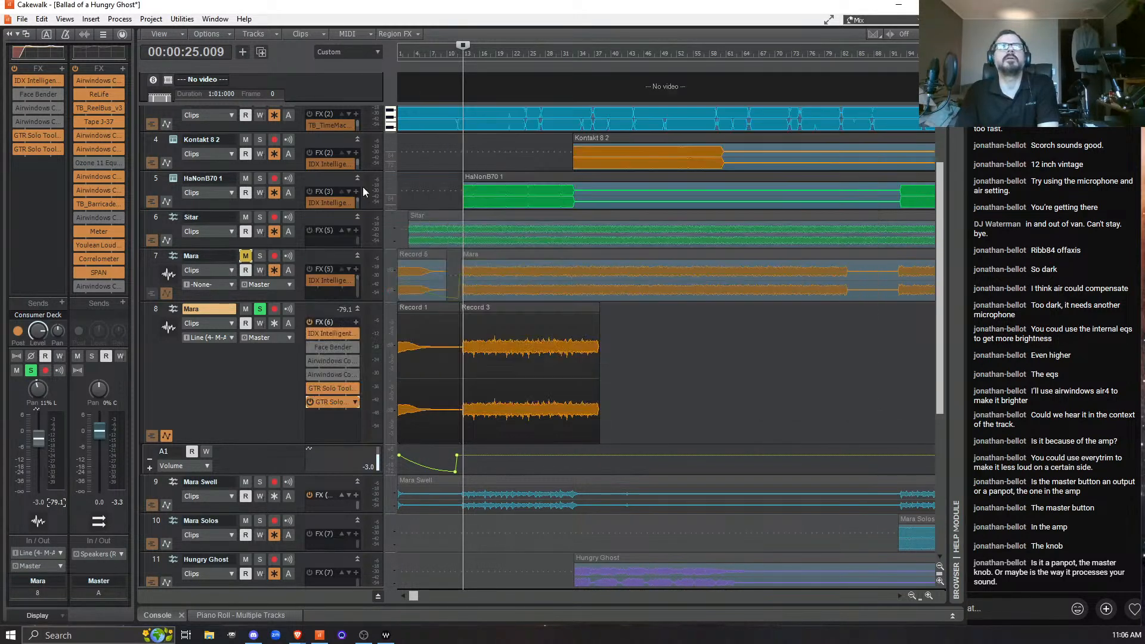
Insert Airwindows Consolidated at the end of track 8's effects and load its EveryTrim utility.
{"action": "left_click", "coordinate": [357, 322]}
{"action": "mouse_move", "coordinate": [467, 206]}
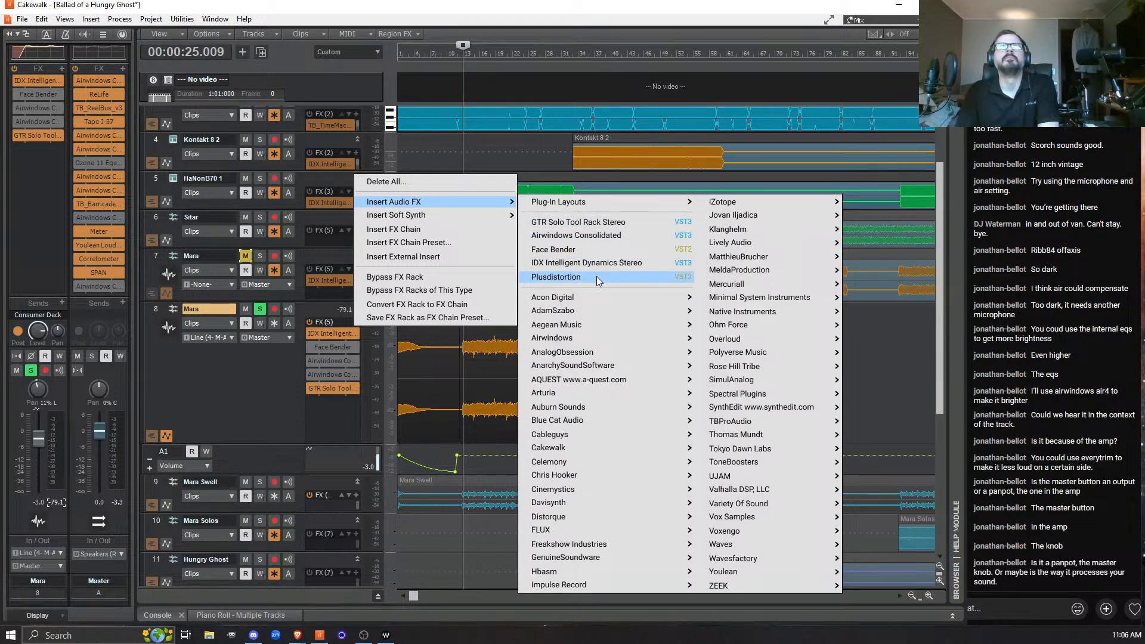
{"action": "left_click", "coordinate": [598, 236]}
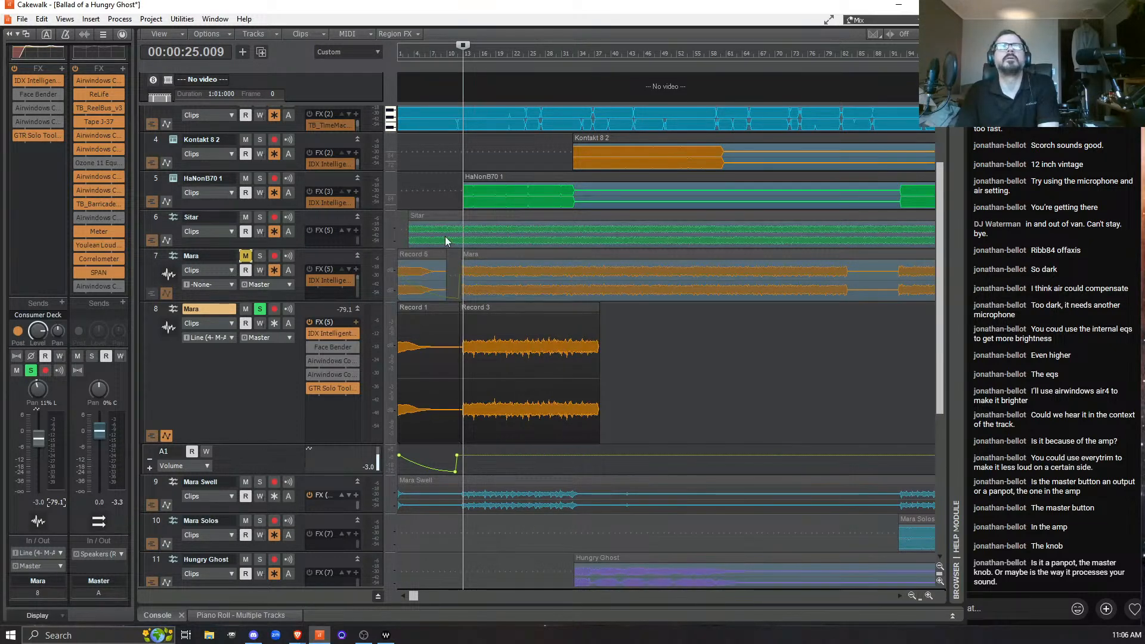
{"action": "left_click", "coordinate": [433, 145]}
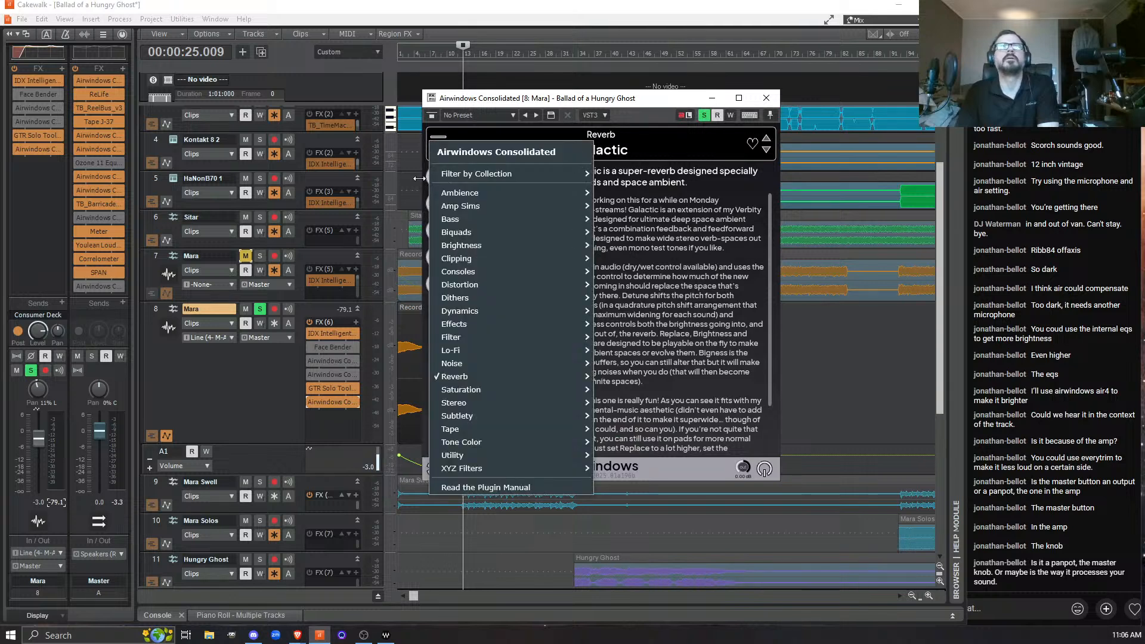
{"action": "mouse_move", "coordinate": [468, 455]}
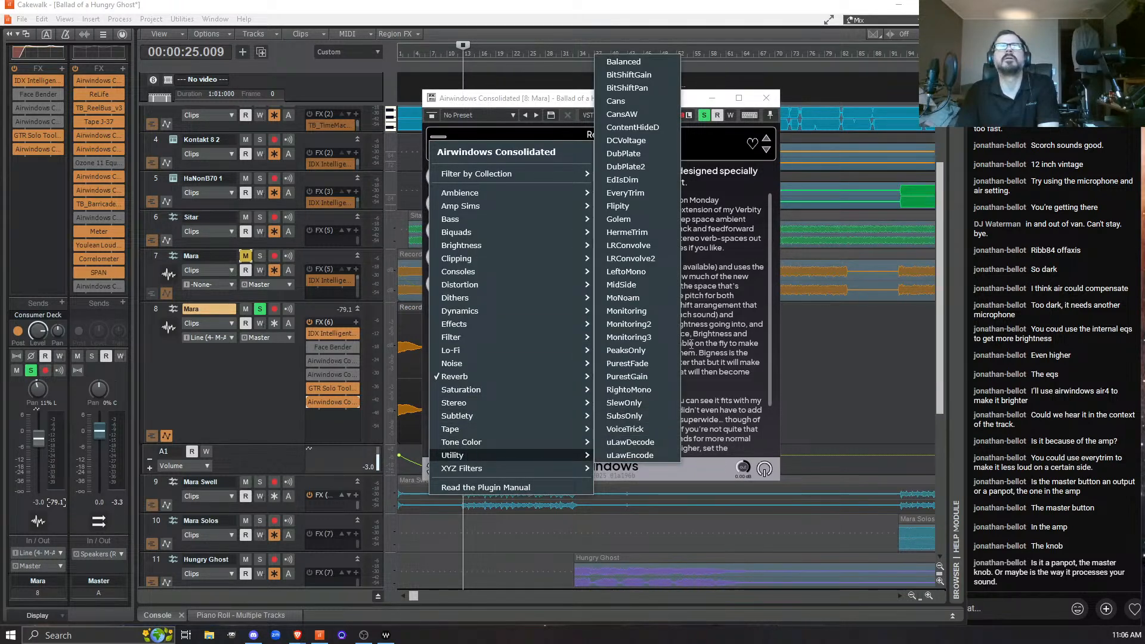
{"action": "left_click", "coordinate": [656, 191]}
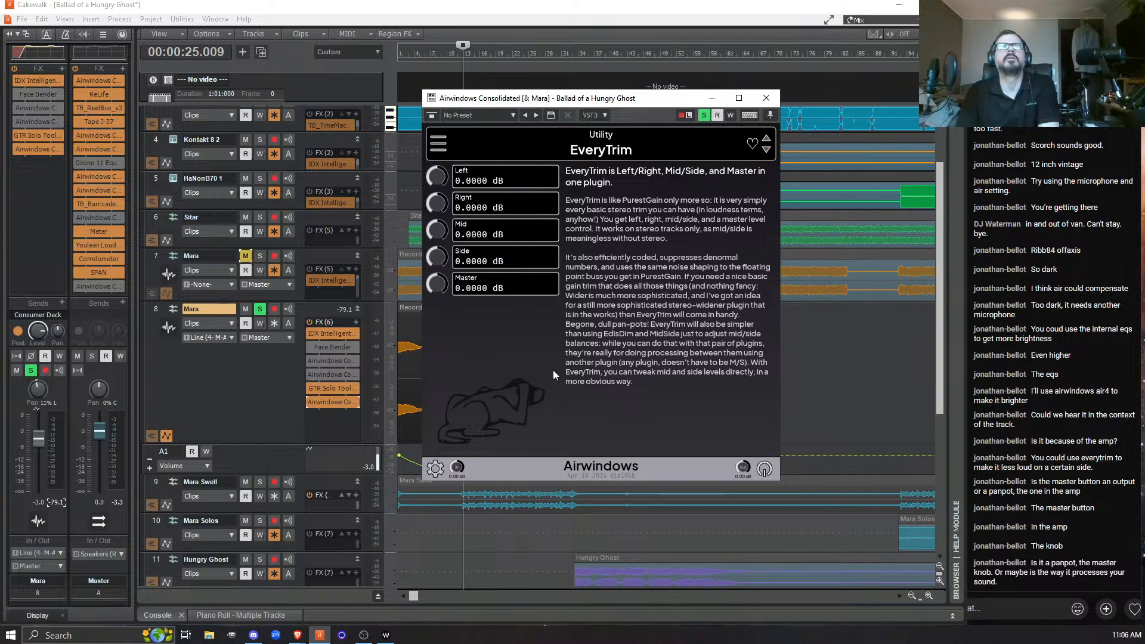
During playback, trim EveryTrim's Left to -4.08 dB, Mid to -0.72 dB and Side to 1.68 dB.
{"action": "key", "text": "space"}
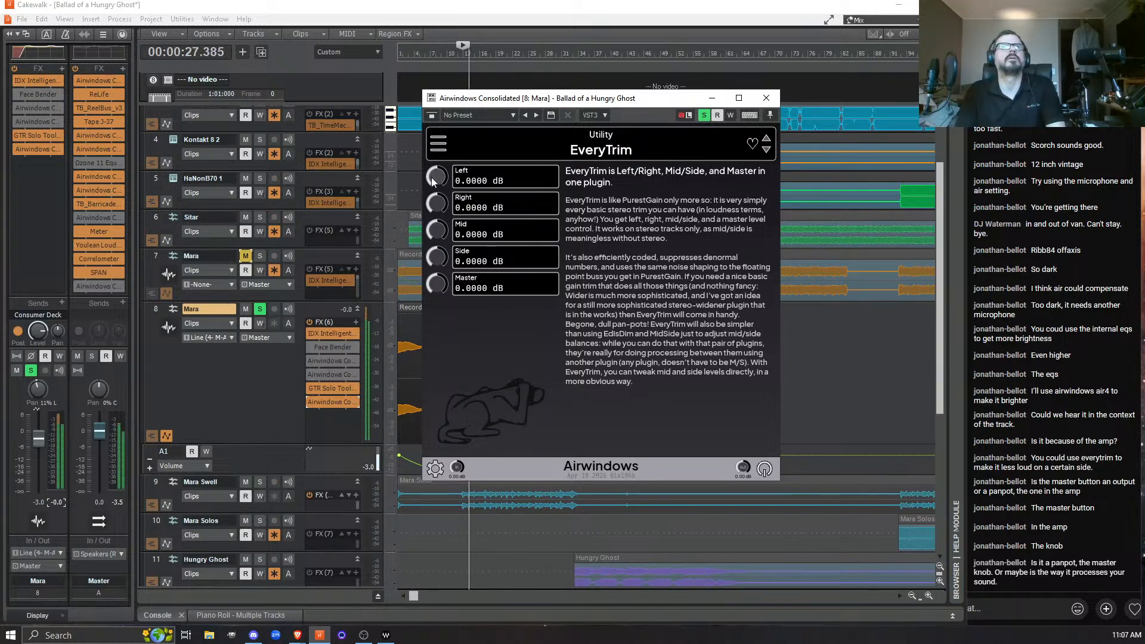
{"action": "mouse_move", "coordinate": [433, 181]}
{"action": "left_mouse_down"}
{"action": "mouse_move", "coordinate": [441, 203]}
{"action": "mouse_move", "coordinate": [437, 194]}
{"action": "left_mouse_up"}
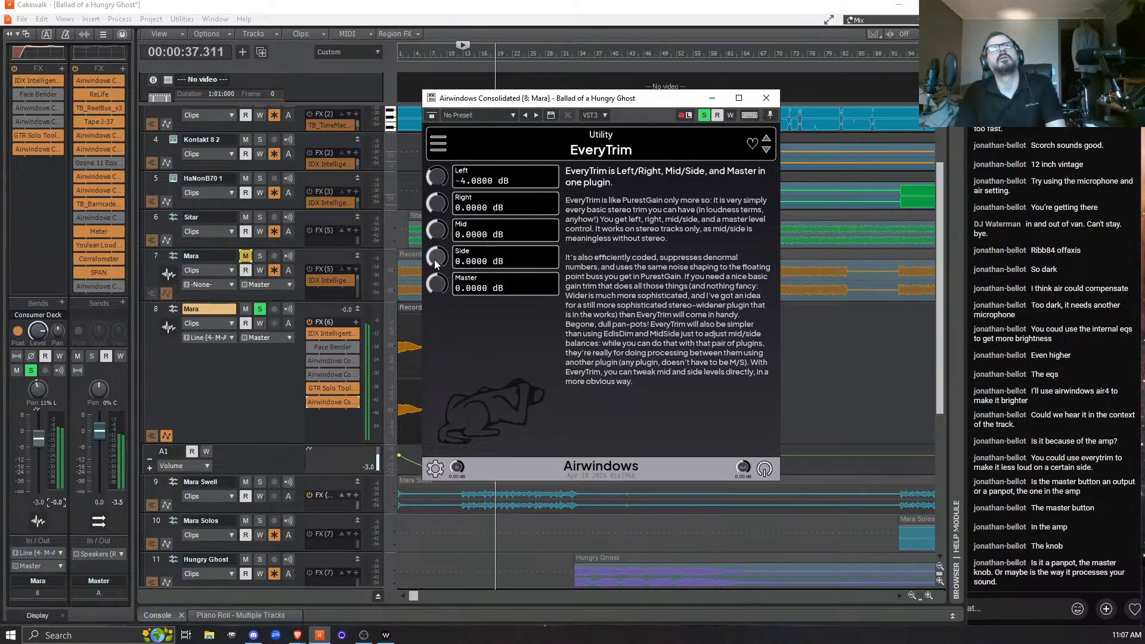
{"action": "mouse_move", "coordinate": [437, 264]}
{"action": "left_mouse_down"}
{"action": "mouse_move", "coordinate": [436, 246]}
{"action": "mouse_move", "coordinate": [437, 257]}
{"action": "left_mouse_up"}
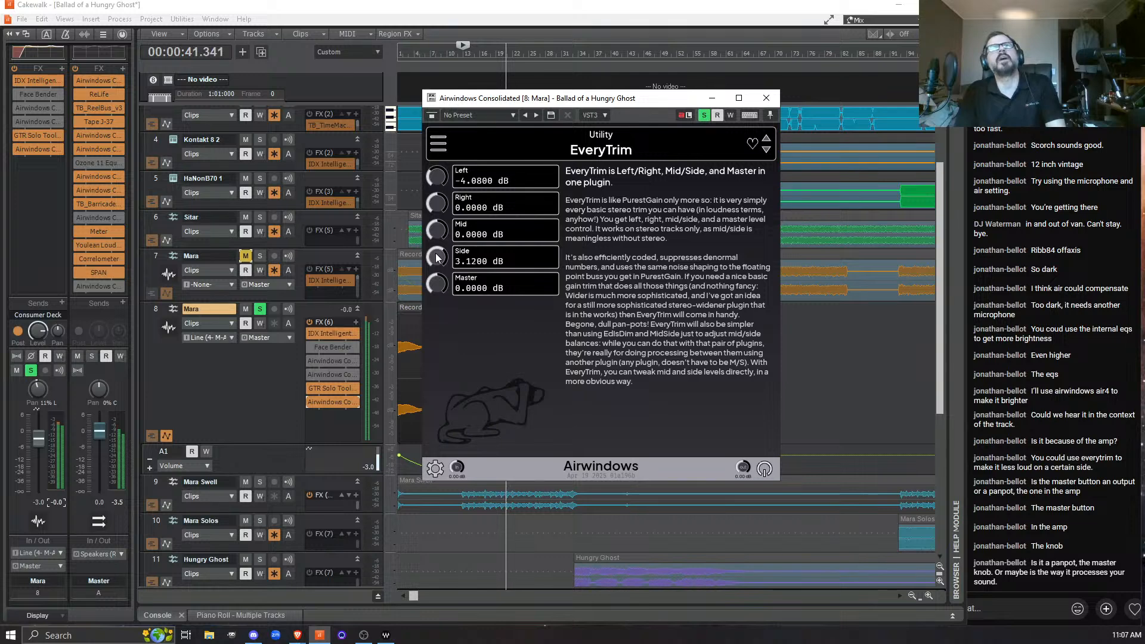
{"action": "left_click_drag", "start_coordinate": [432, 234], "coordinate": [441, 267]}
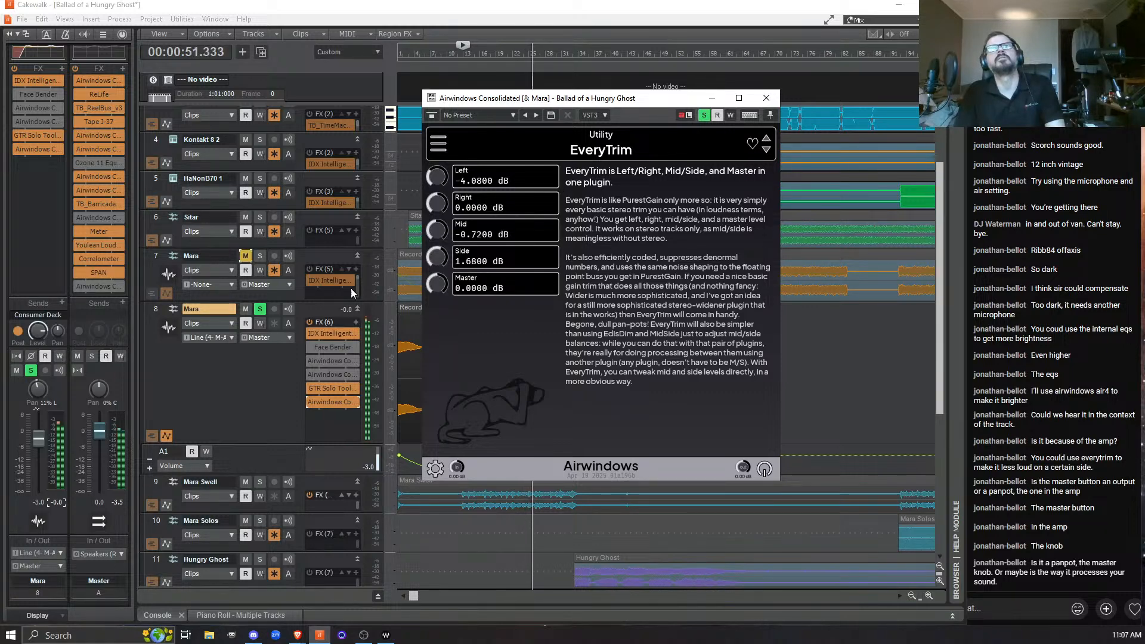
Compare the guitar with EveryTrim bypassed and active, and set its Side level to 0.96 dB.
{"action": "left_click", "coordinate": [309, 402]}
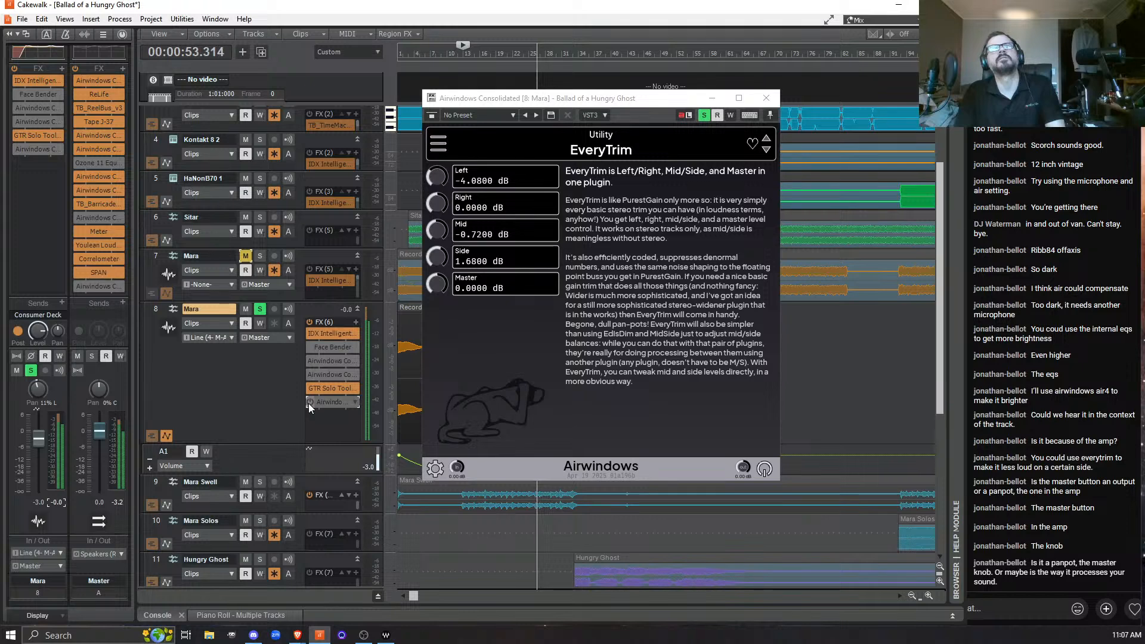
{"action": "left_click", "coordinate": [310, 402]}
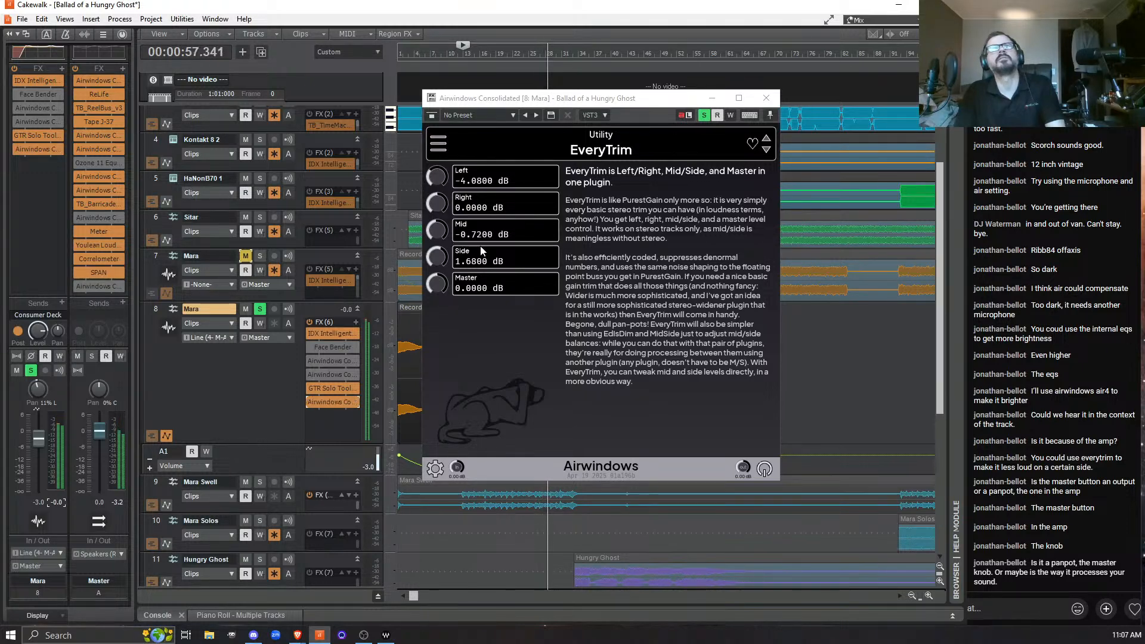
{"action": "left_click_drag", "start_coordinate": [469, 259], "coordinate": [440, 256]}
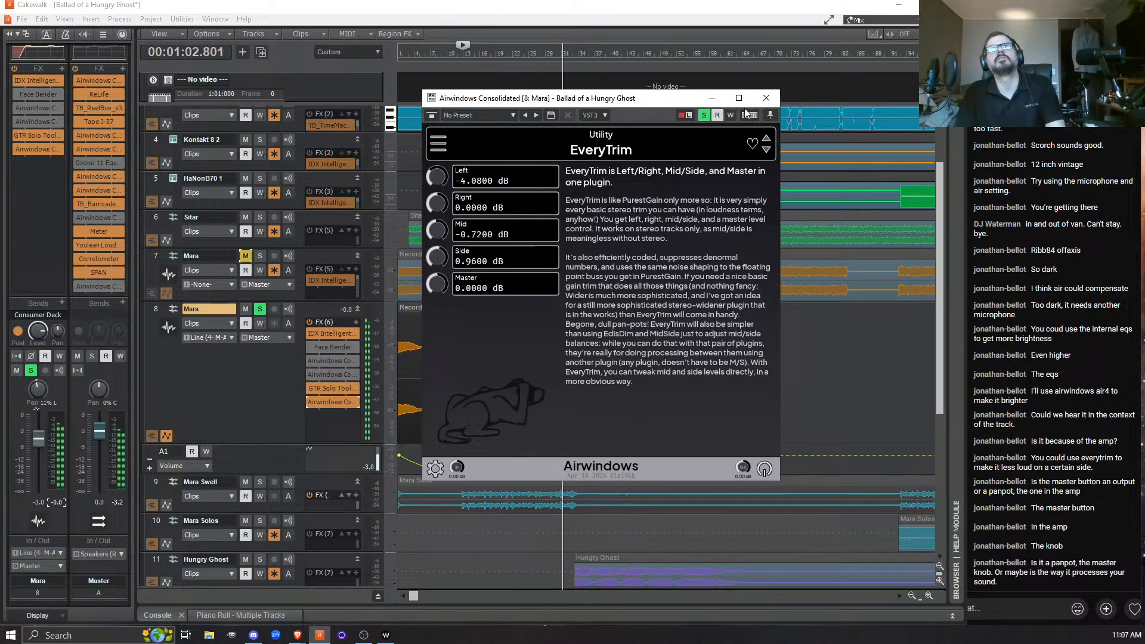
{"action": "key", "text": "space"}
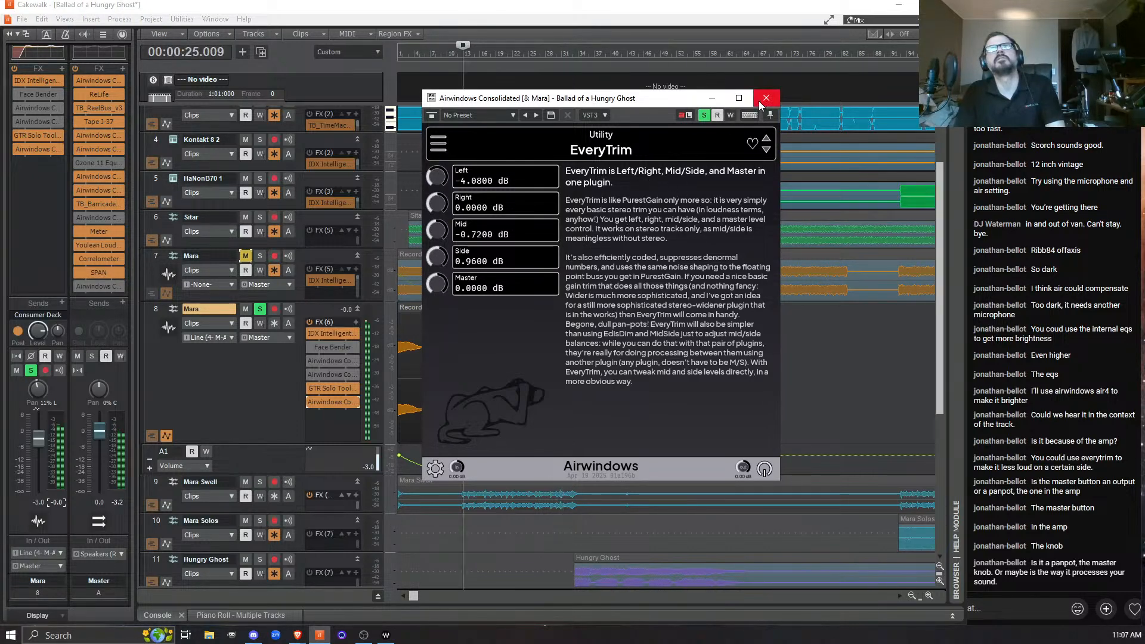
{"action": "left_click", "coordinate": [766, 99]}
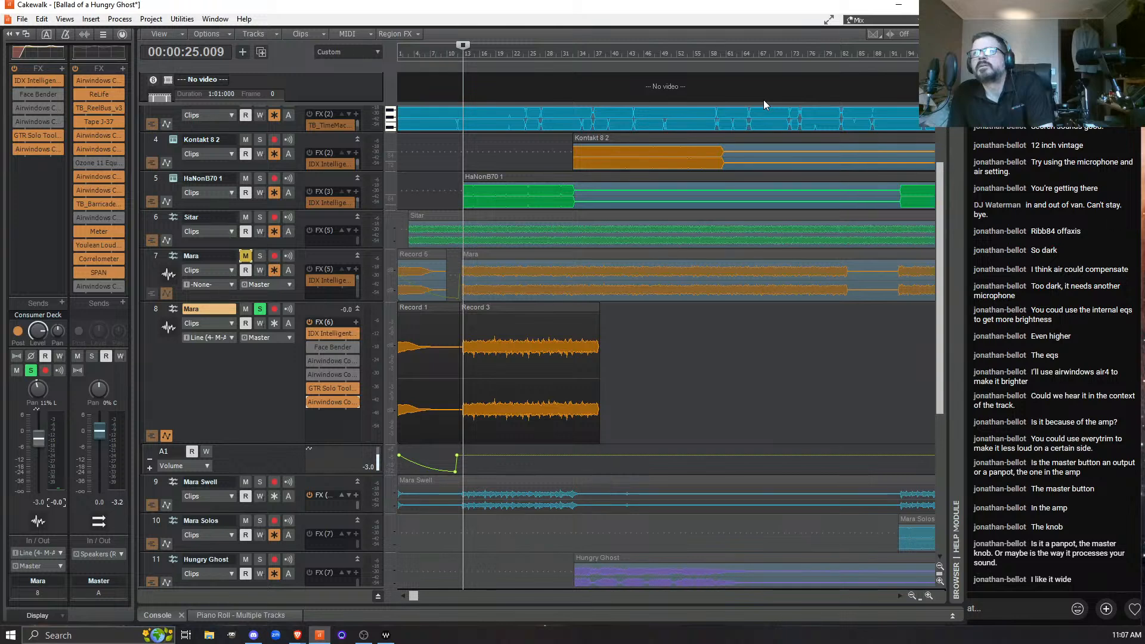
{"action": "double_click", "coordinate": [328, 403]}
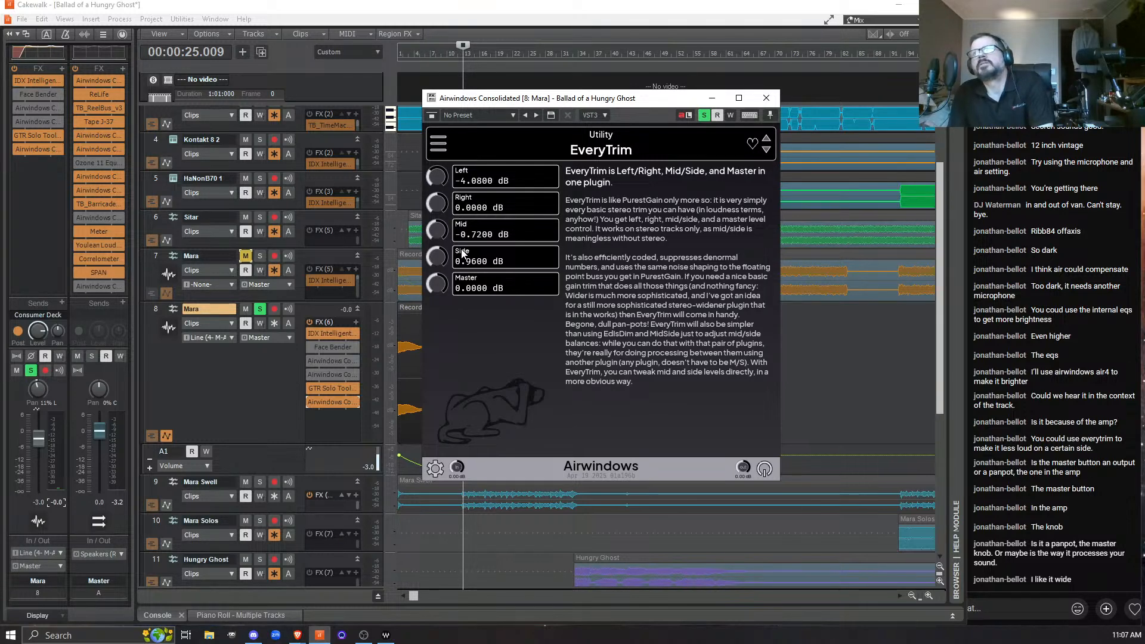
{"action": "left_click", "coordinate": [768, 99]}
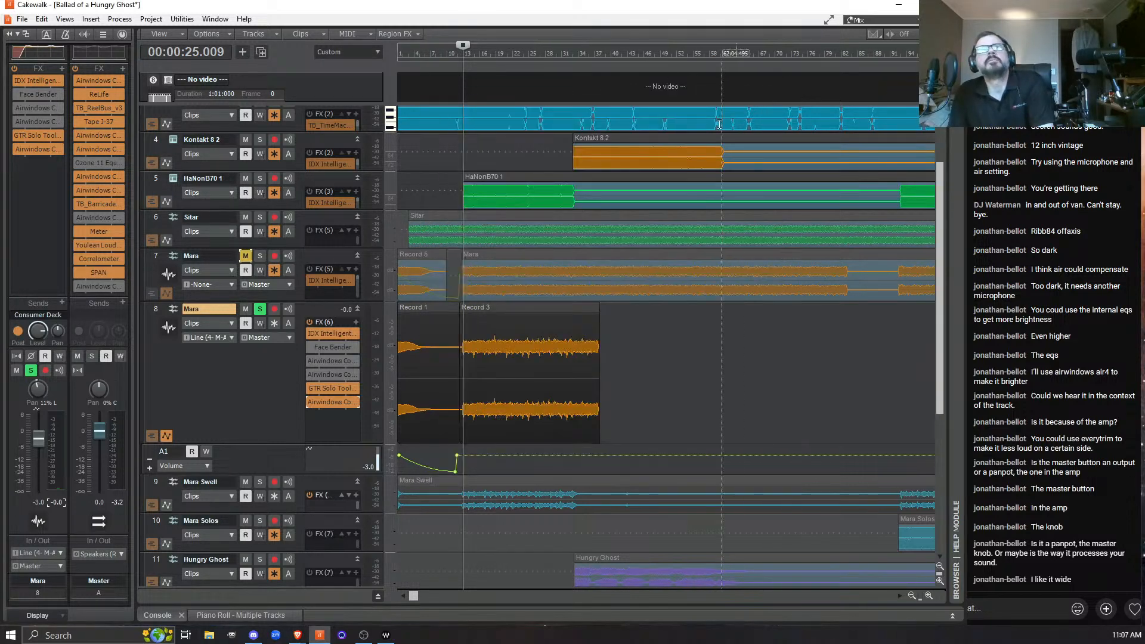
Open GTR Solo Tool Rack on track 8 and set the amp cabinet's Air to 0.0 during playback.
{"action": "double_click", "coordinate": [332, 393]}
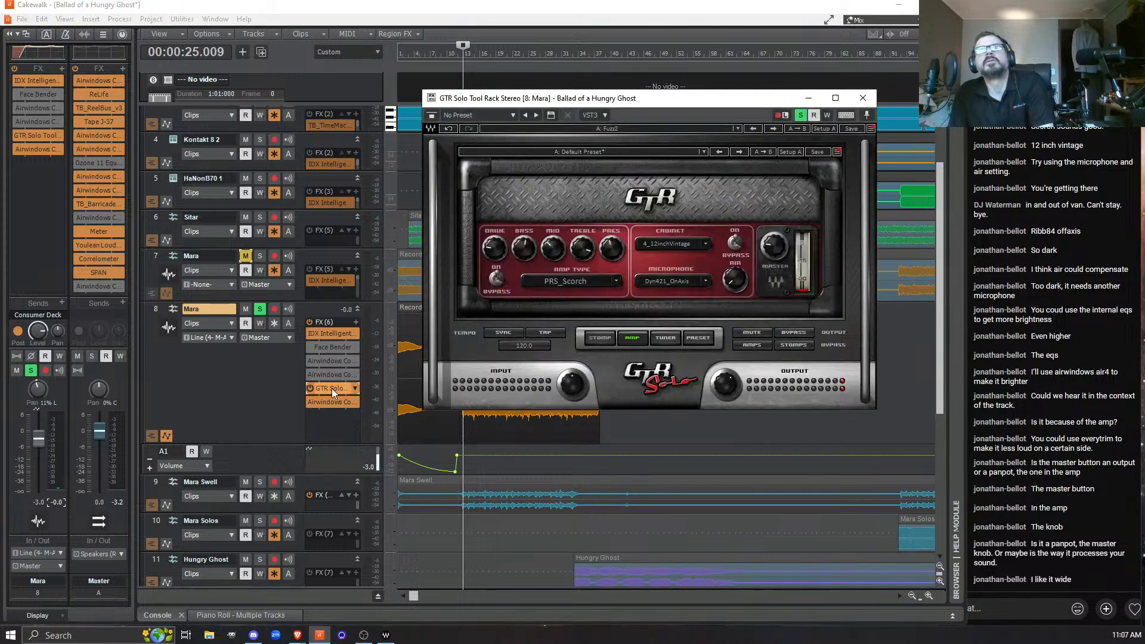
{"action": "mouse_move", "coordinate": [737, 286]}
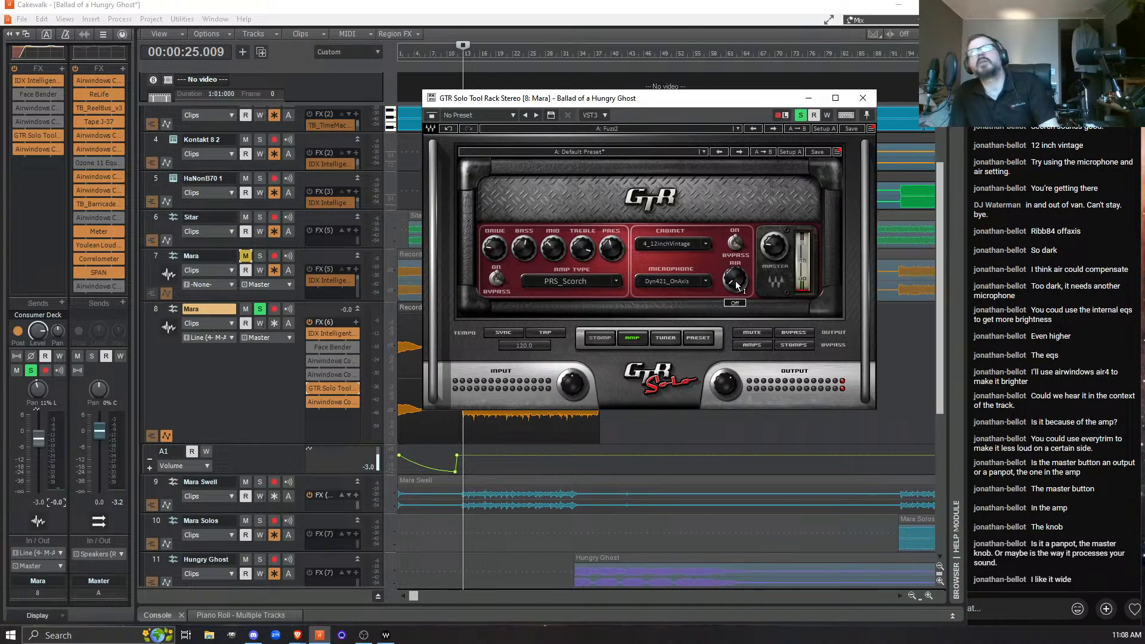
{"action": "key", "text": "space"}
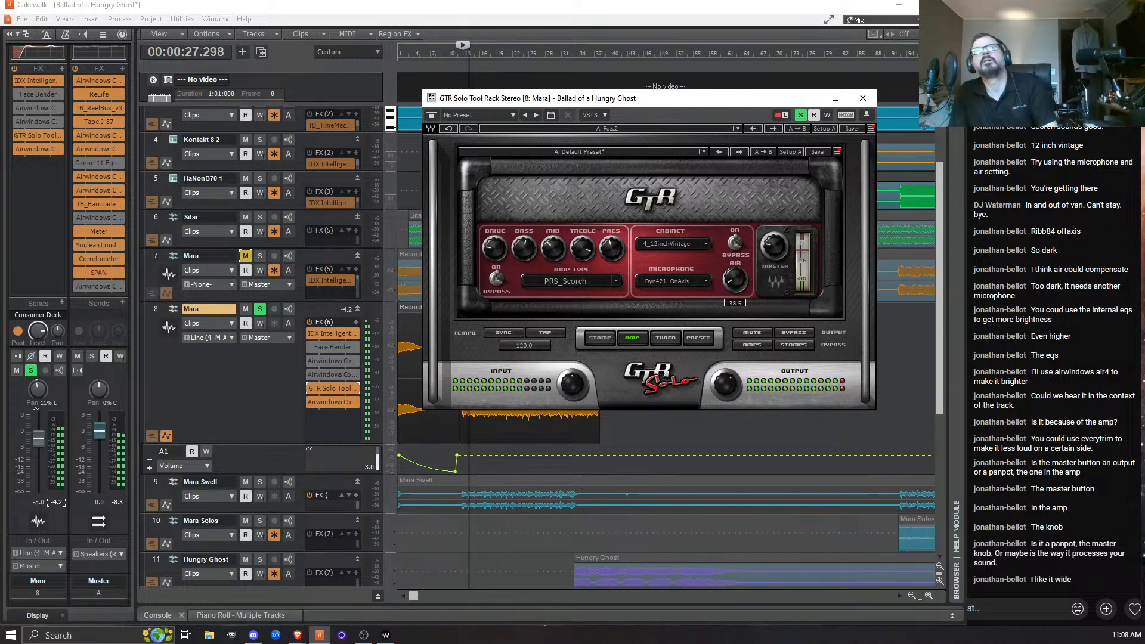
{"action": "left_click_drag", "start_coordinate": [737, 284], "coordinate": [737, 256]}
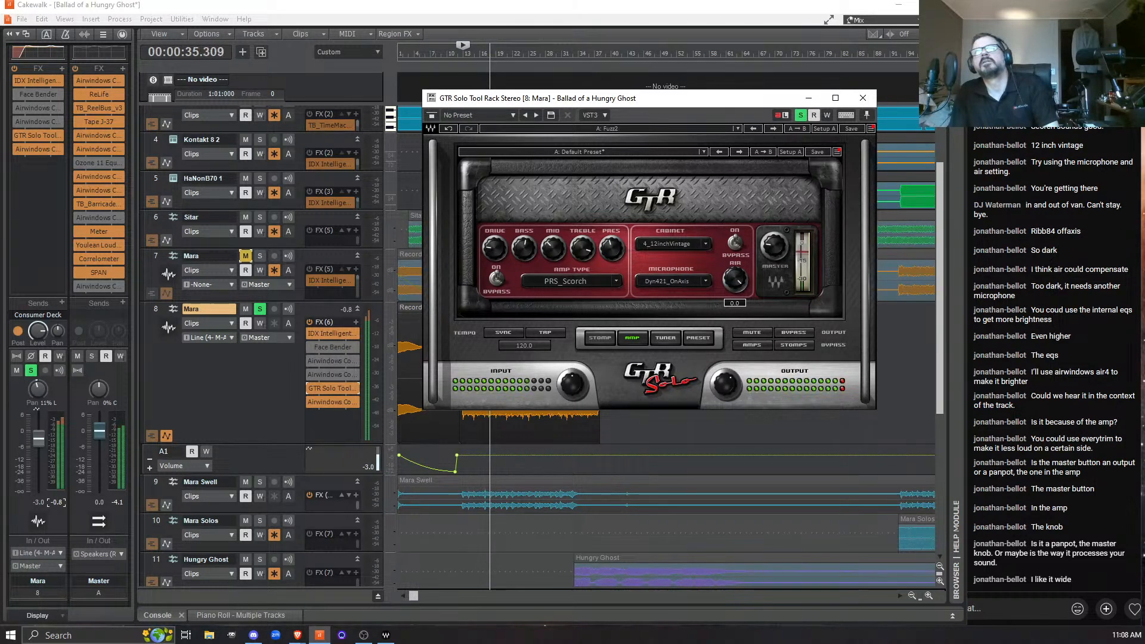
{"action": "key", "text": "space"}
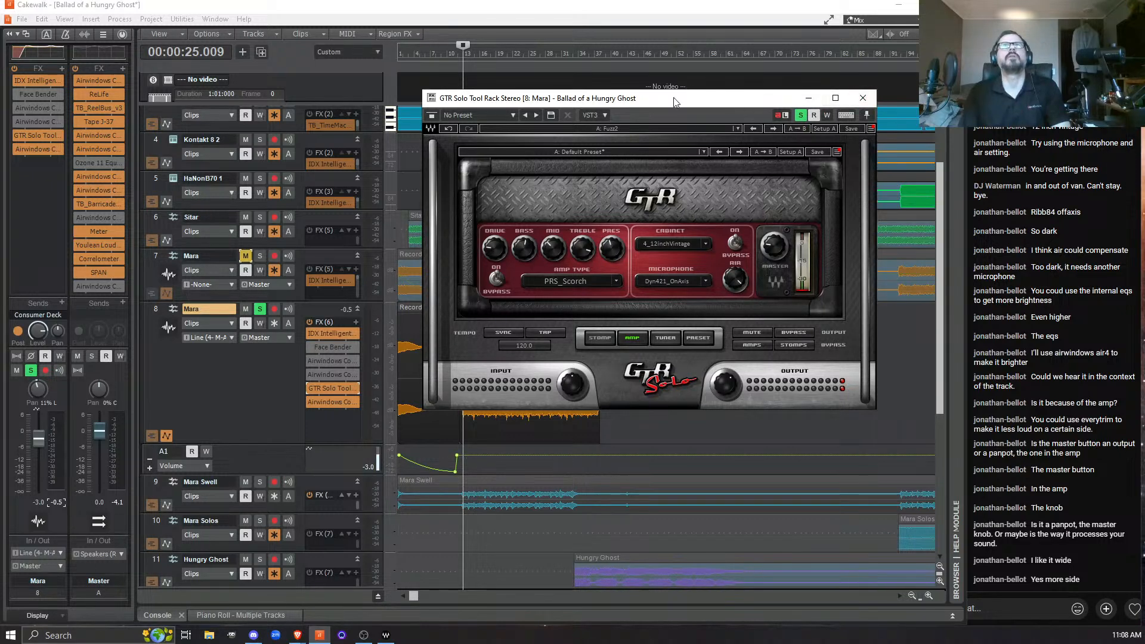
Move the GTR Solo window clear of the track clips and show the Control Bar.
{"action": "left_click_drag", "start_coordinate": [786, 95], "coordinate": [918, 46]}
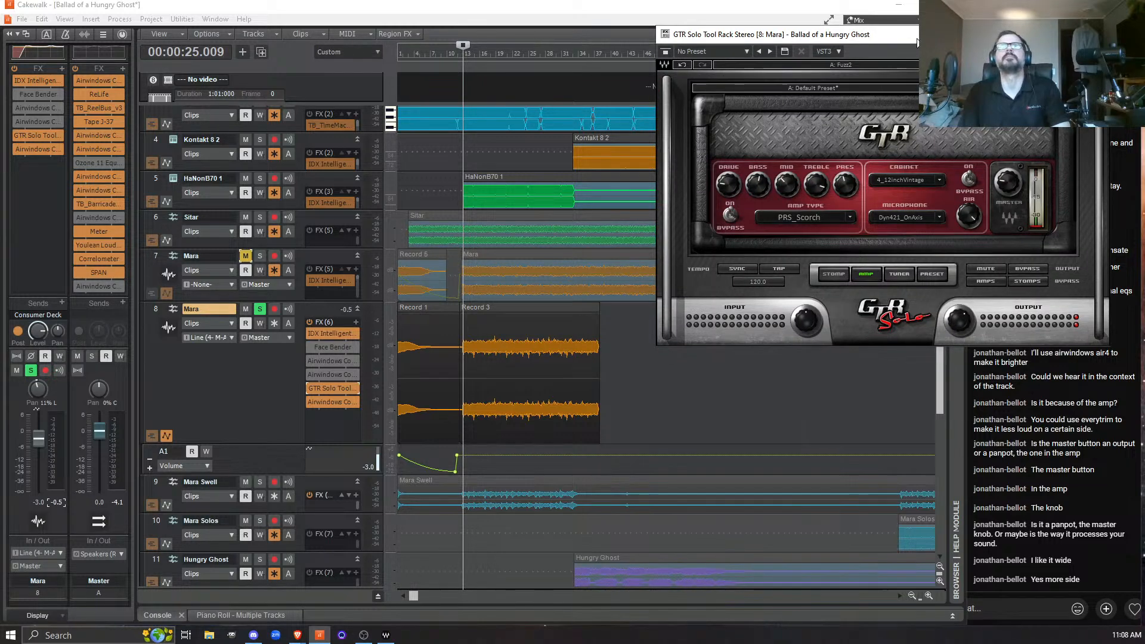
{"action": "left_click", "coordinate": [260, 13]}
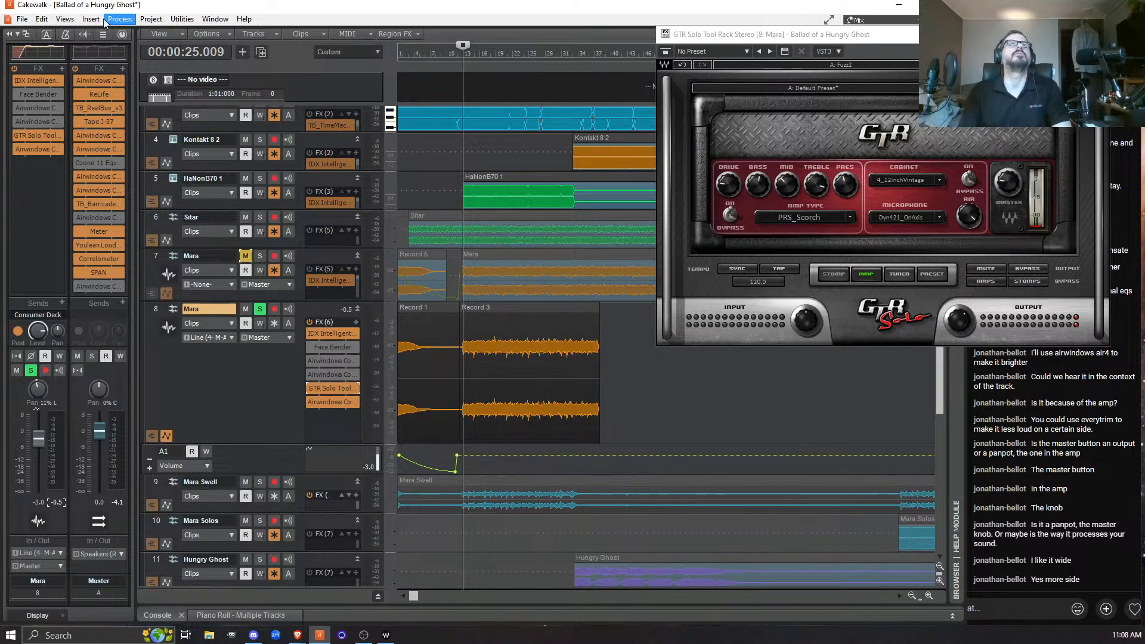
{"action": "left_click", "coordinate": [64, 20]}
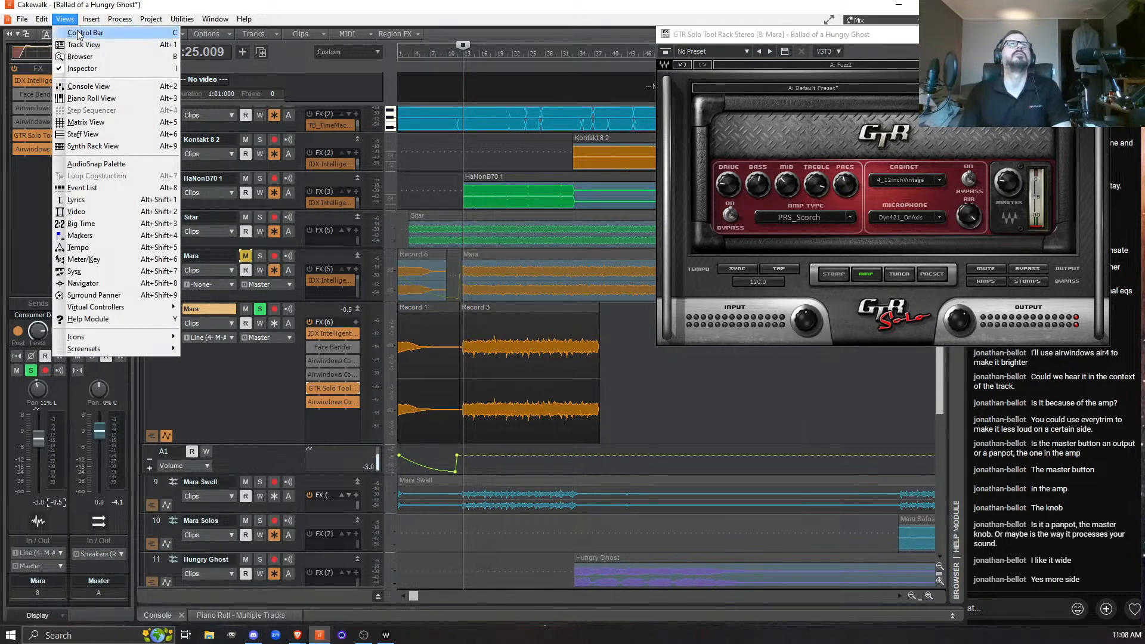
{"action": "left_click", "coordinate": [77, 33]}
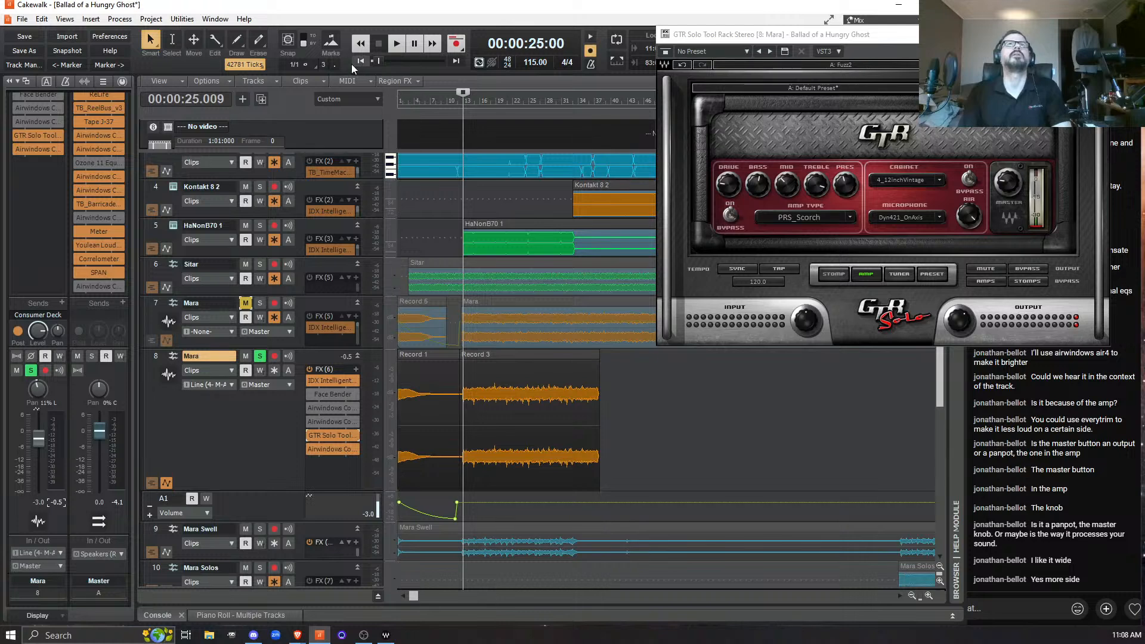
Return to the project start, unsolo track 8 and audition the guitar within the full mix.
{"action": "left_click", "coordinate": [360, 60]}
{"action": "left_click", "coordinate": [389, 46]}
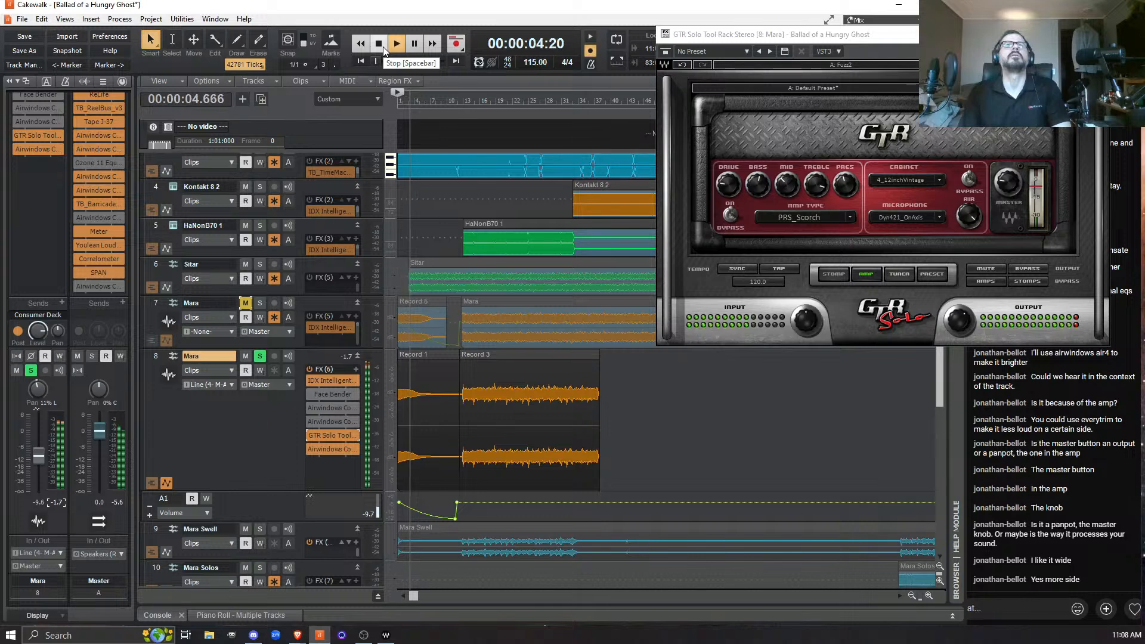
{"action": "left_click", "coordinate": [381, 46]}
{"action": "left_click", "coordinate": [260, 357]}
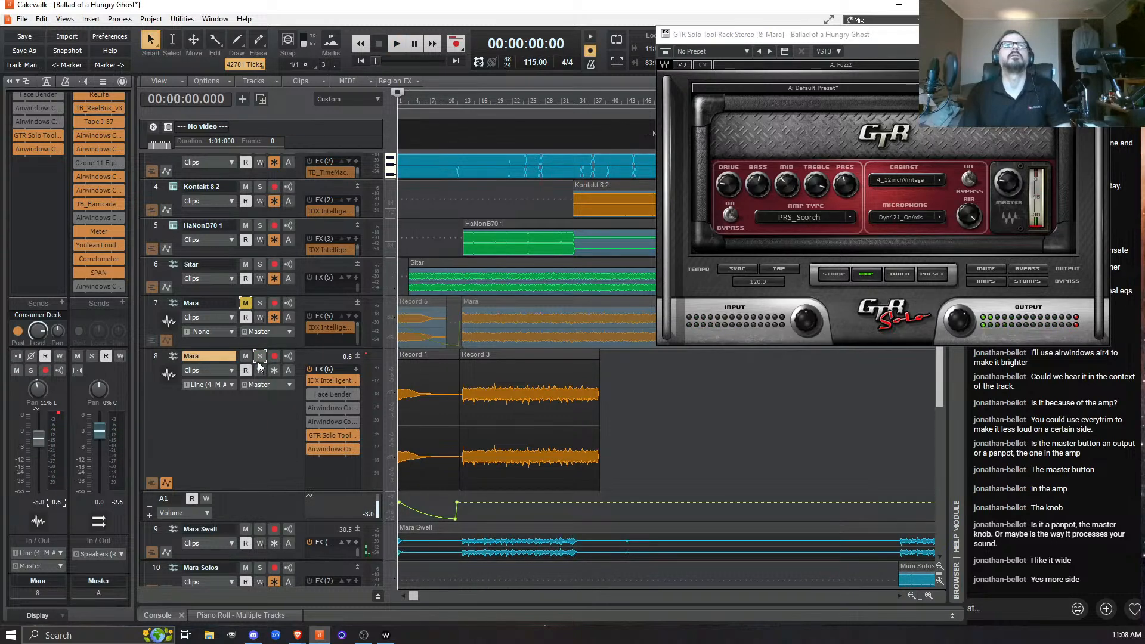
{"action": "key", "text": "space"}
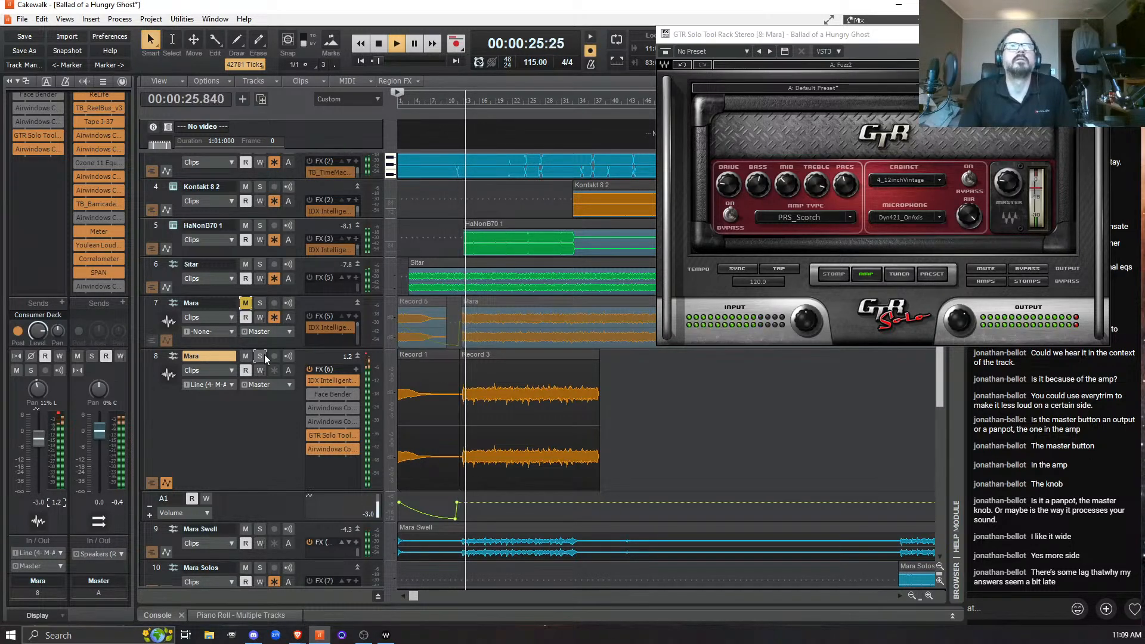
{"action": "key", "text": "space"}
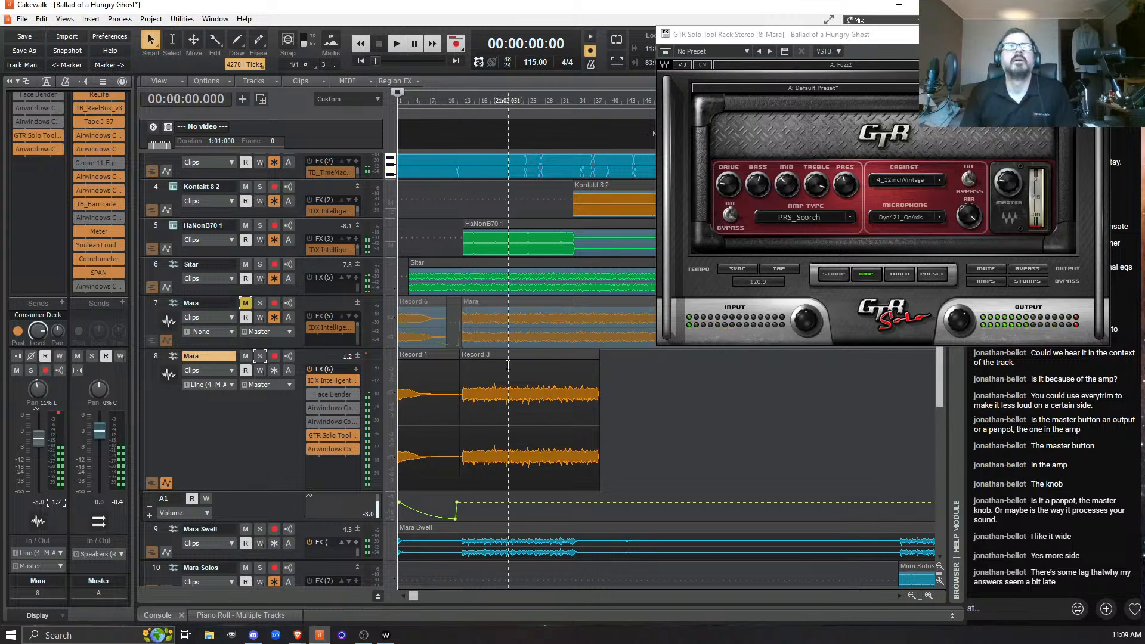
Extend the start of track 8's Record 3 clip earlier, try moving the clip later, and undo the move.
{"action": "left_click", "coordinate": [508, 359]}
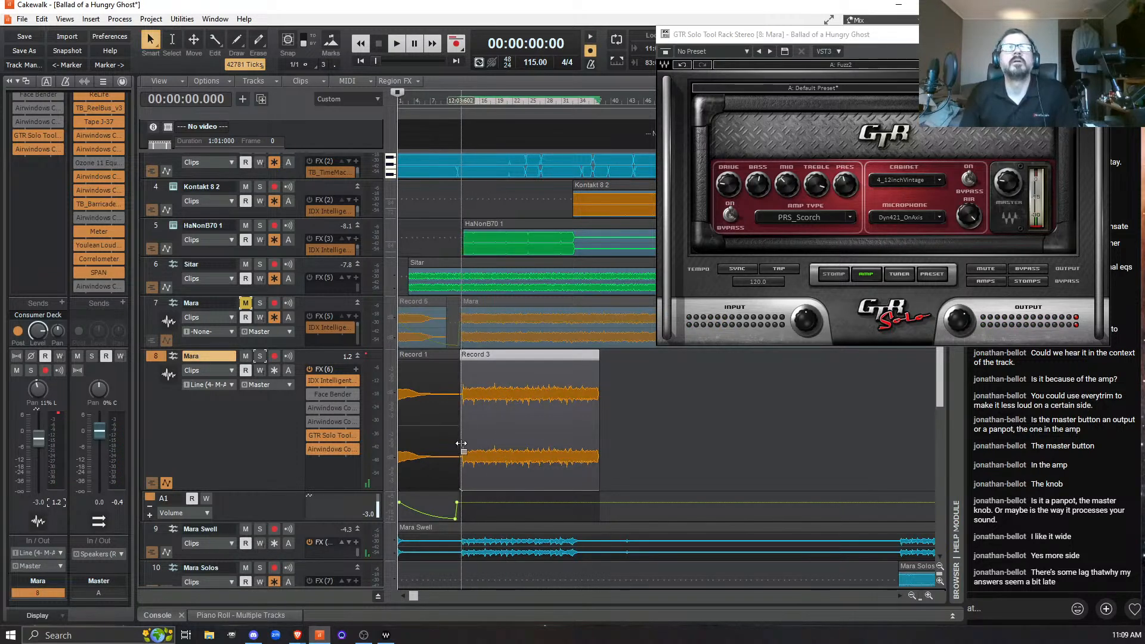
{"action": "left_click_drag", "start_coordinate": [461, 443], "coordinate": [430, 446]}
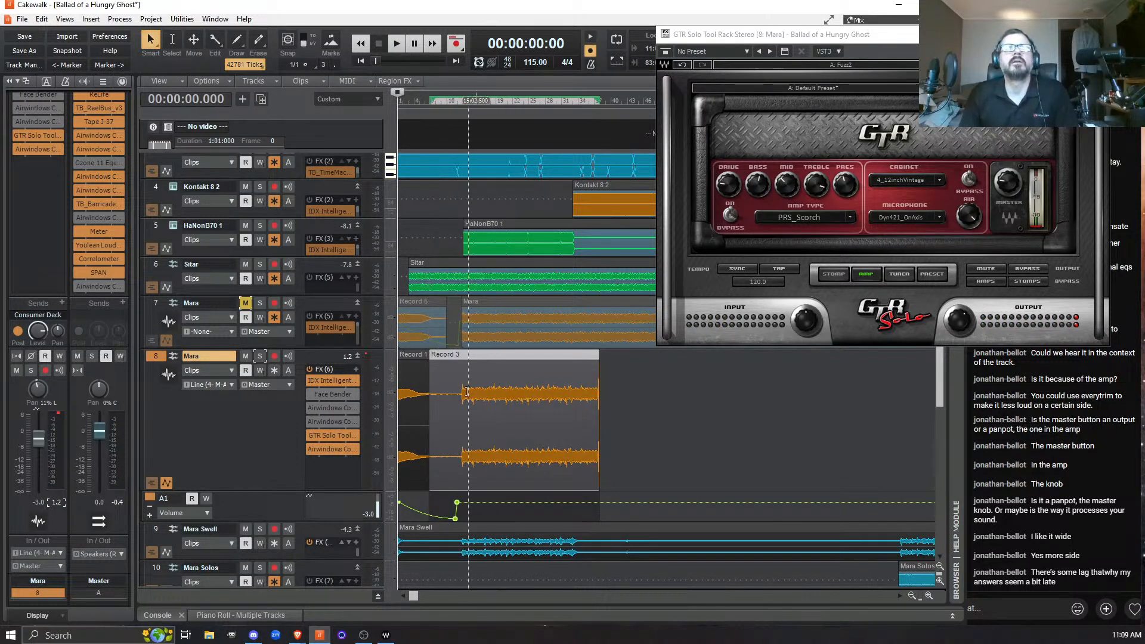
{"action": "left_click_drag", "start_coordinate": [527, 358], "coordinate": [703, 361]}
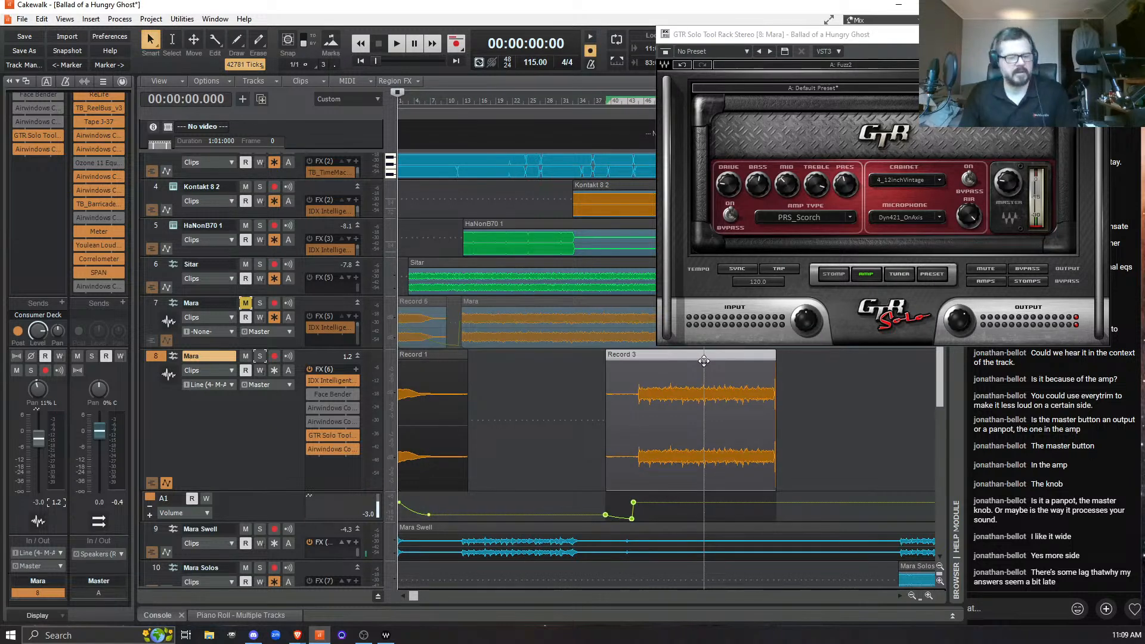
{"action": "key", "text": "ctrl+z"}
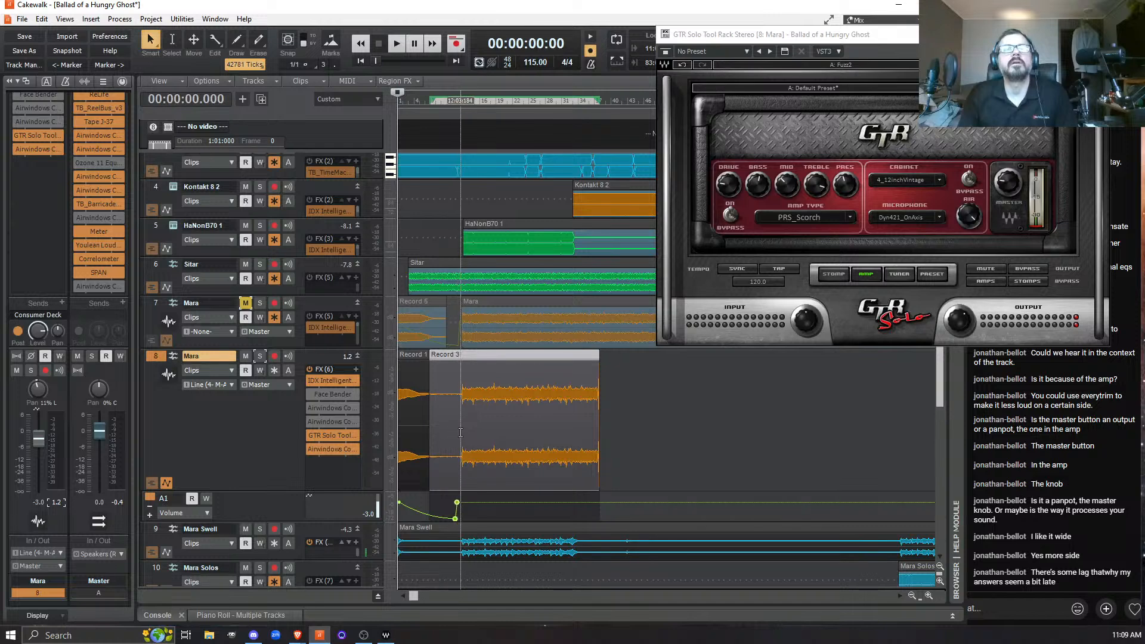
Try deleting the quiet section where Record 1 and Record 3 overlap on track 8, and undo the deletion.
{"action": "left_click", "coordinate": [422, 434]}
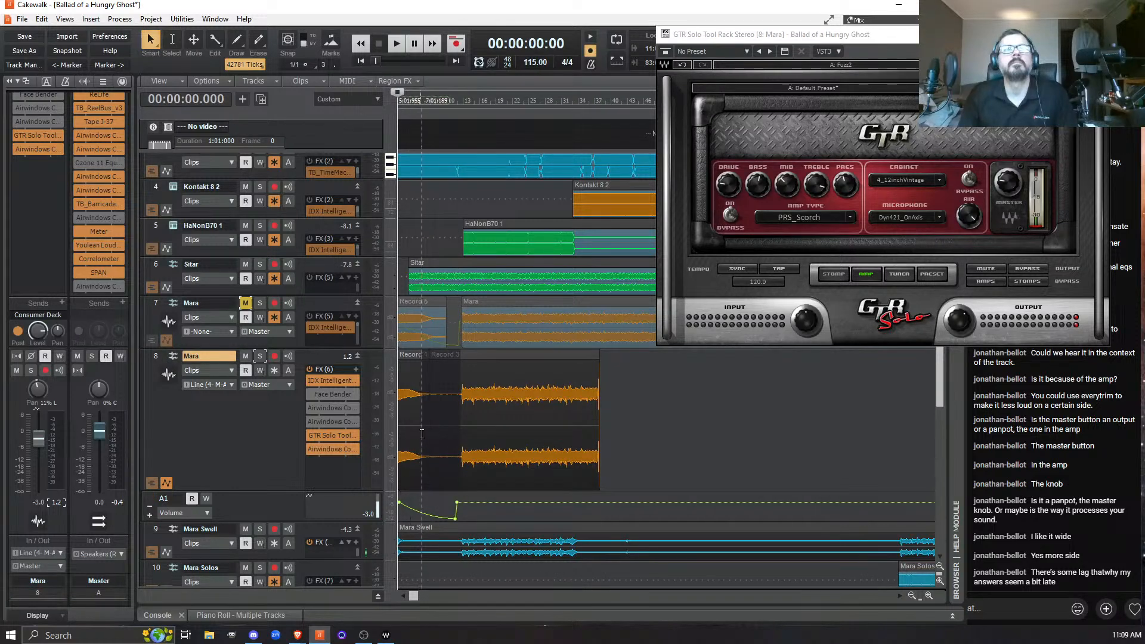
{"action": "left_click", "coordinate": [428, 434]}
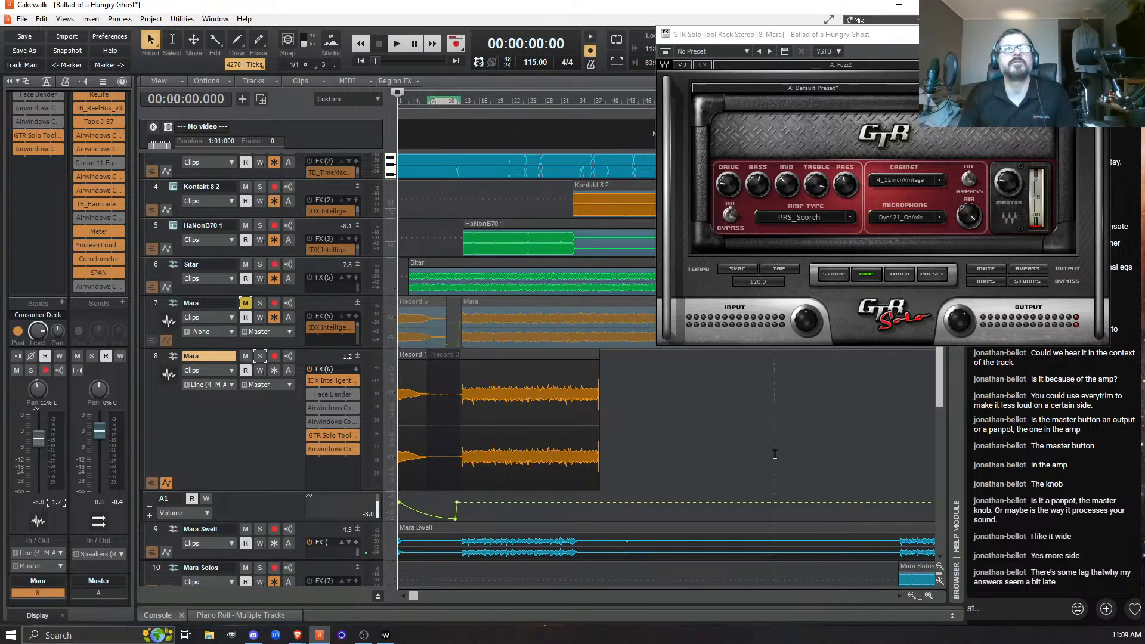
{"action": "key", "text": "Delete"}
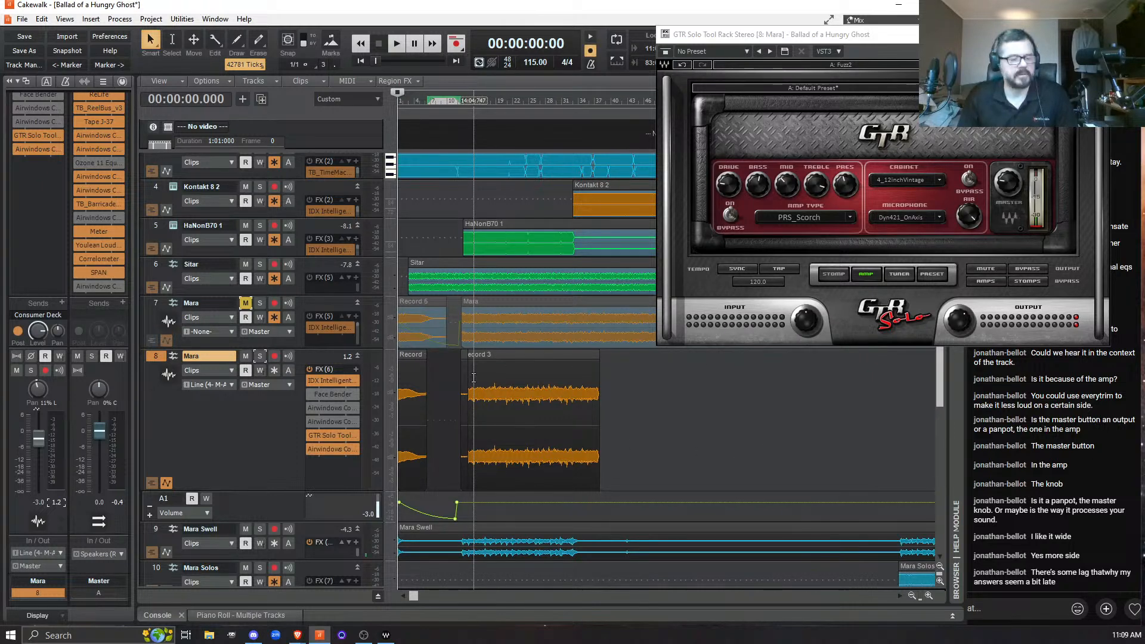
{"action": "key", "text": "ctrl+z"}
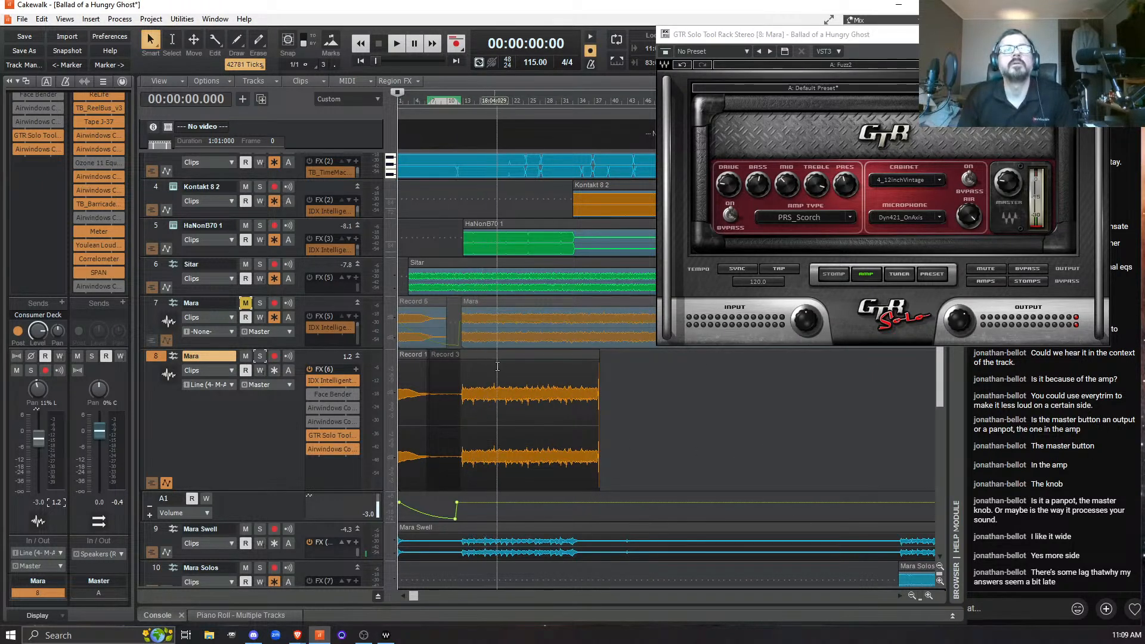
Trim the end of Record 1 and the start of Record 3 on track 8 so they meet just before the guitar's attack.
{"action": "left_click", "coordinate": [408, 354]}
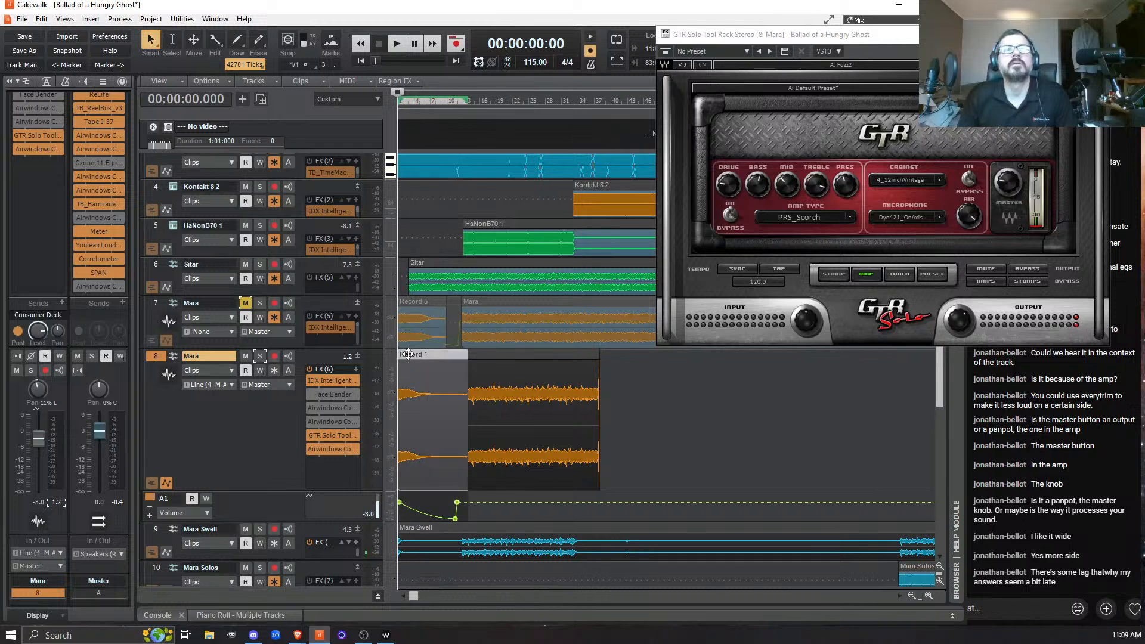
{"action": "left_click", "coordinate": [496, 356]}
{"action": "mouse_move", "coordinate": [467, 441]}
{"action": "left_mouse_down"}
{"action": "mouse_move", "coordinate": [429, 442]}
{"action": "mouse_move", "coordinate": [486, 445]}
{"action": "mouse_move", "coordinate": [461, 442]}
{"action": "left_mouse_up"}
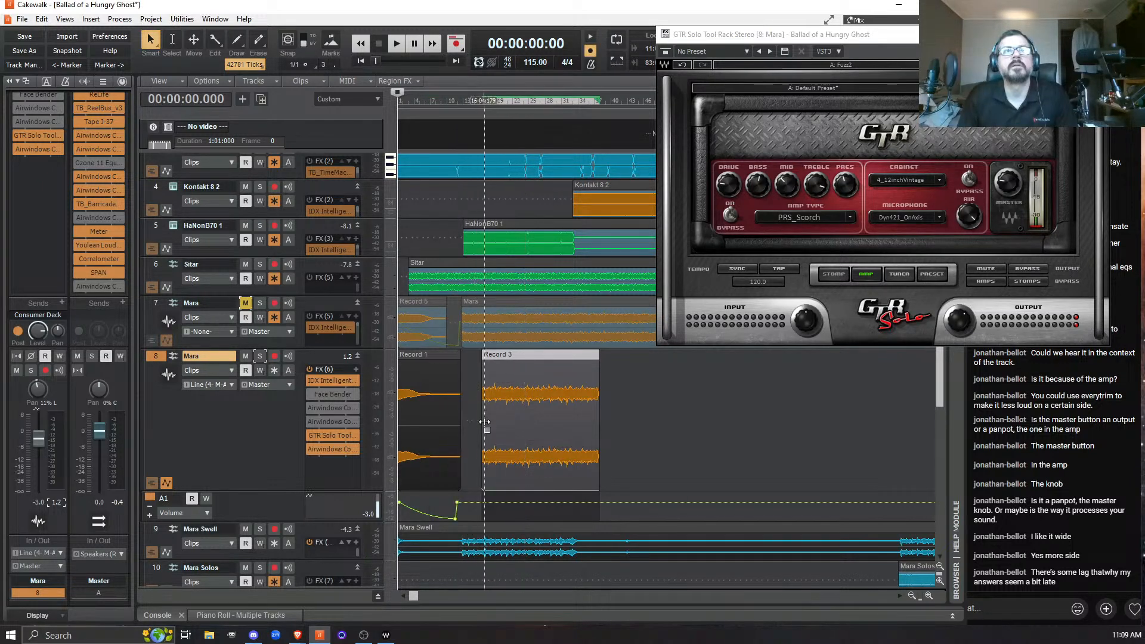
{"action": "mouse_move", "coordinate": [479, 427]}
{"action": "left_mouse_down"}
{"action": "mouse_move", "coordinate": [449, 438]}
{"action": "mouse_move", "coordinate": [459, 438]}
{"action": "left_mouse_up"}
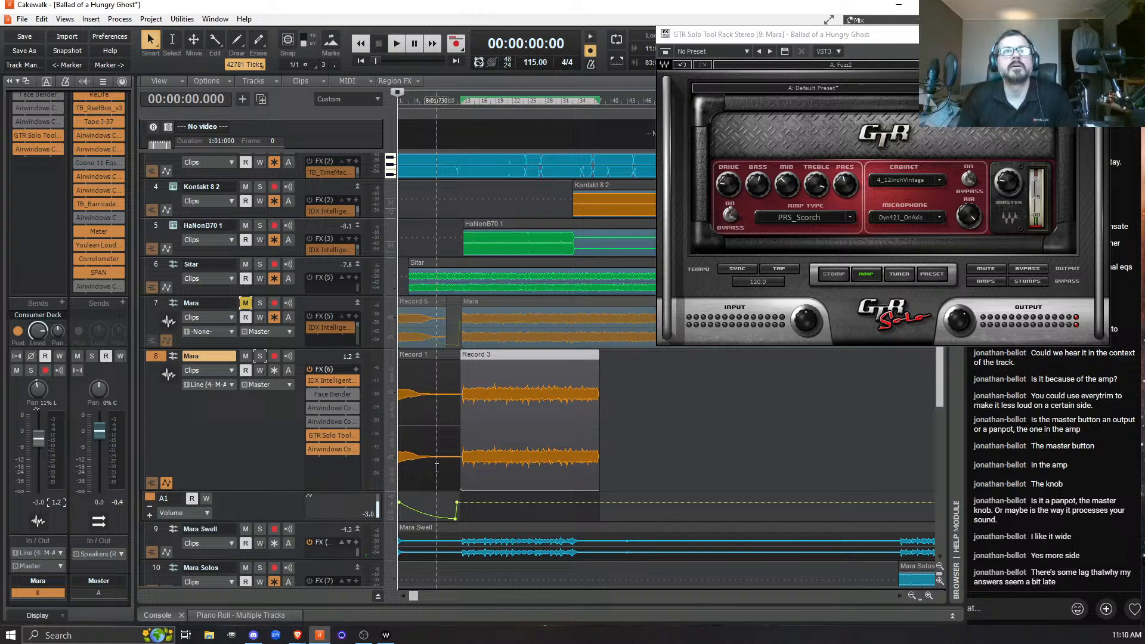
Solo track 8 and audition the guitar from 00:00:15 across the join between Record 1 and Record 3.
{"action": "left_click", "coordinate": [438, 481]}
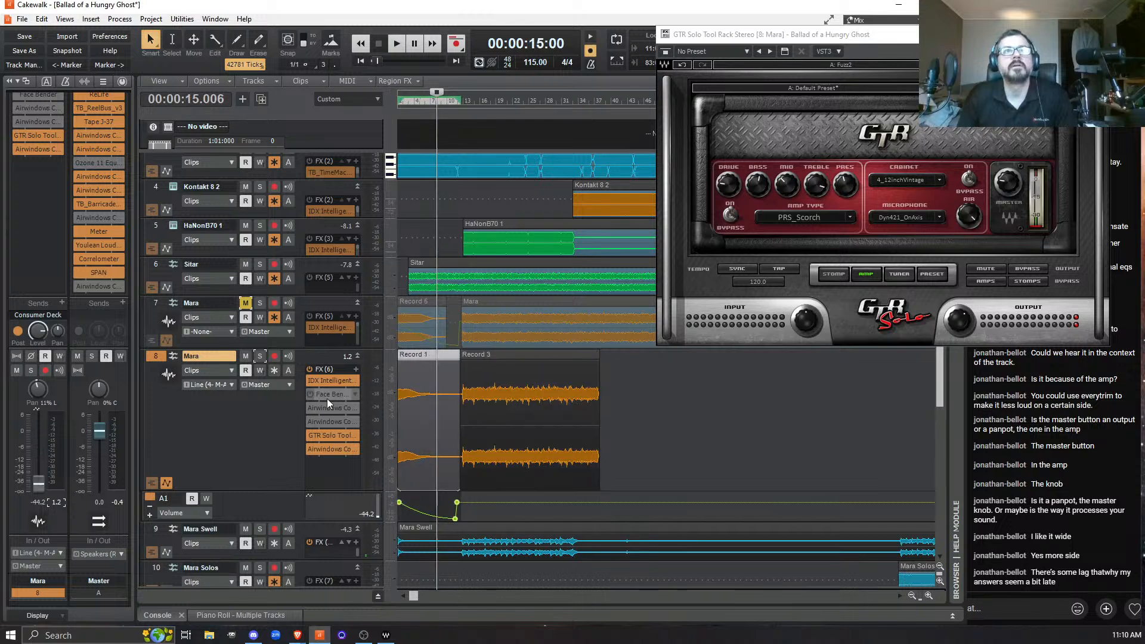
{"action": "left_click", "coordinate": [259, 357]}
{"action": "key", "text": "space"}
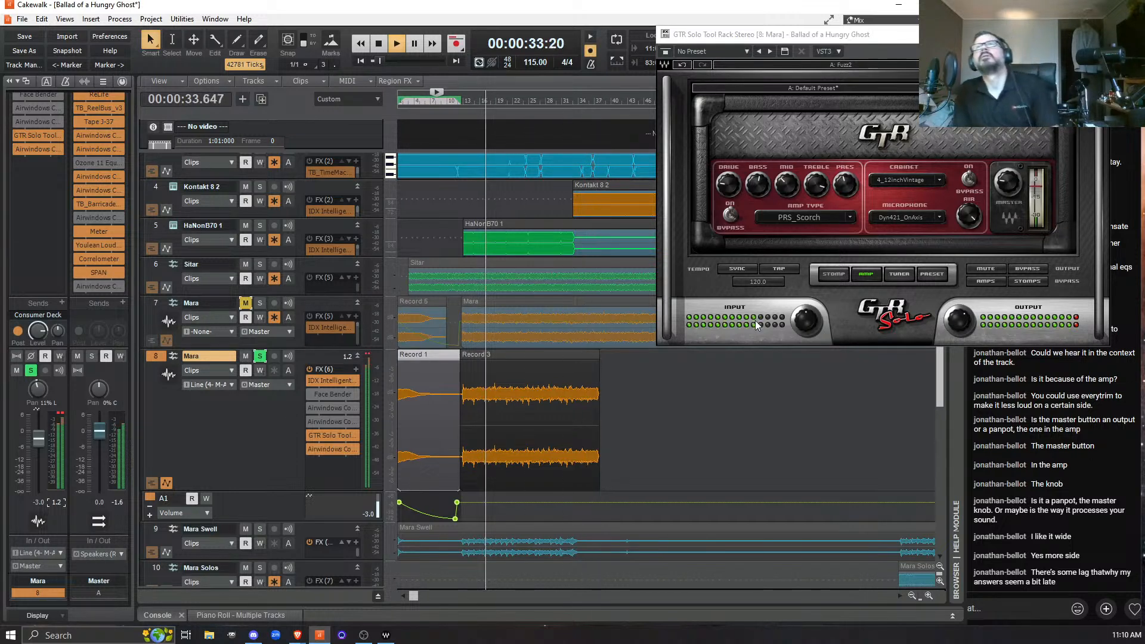
{"action": "left_click", "coordinate": [968, 216]}
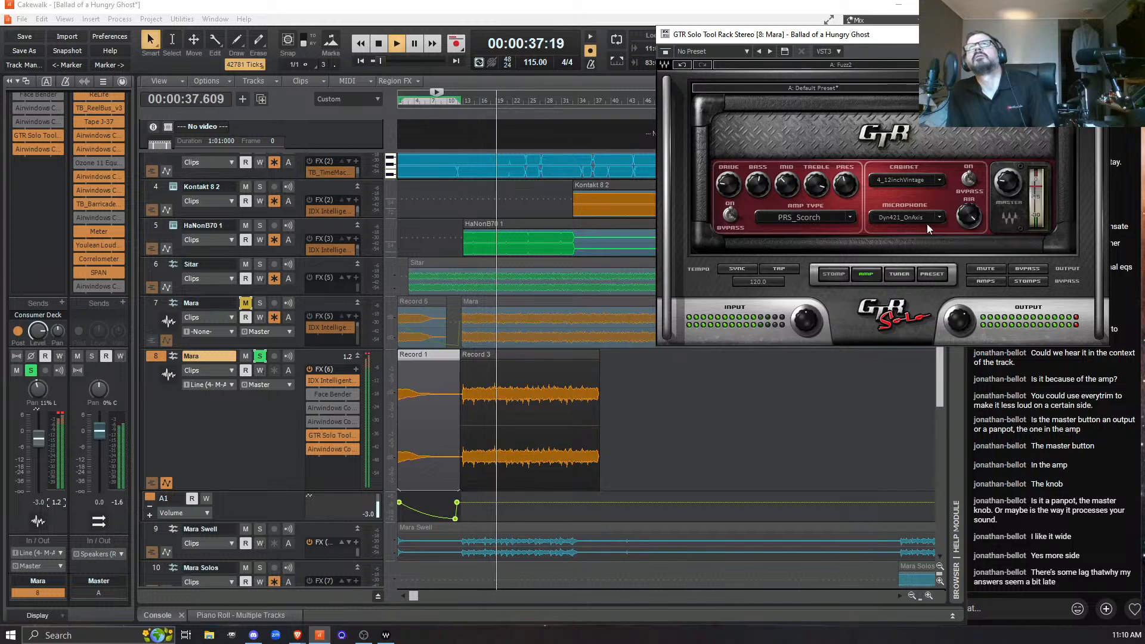
{"action": "mouse_move", "coordinate": [834, 186]}
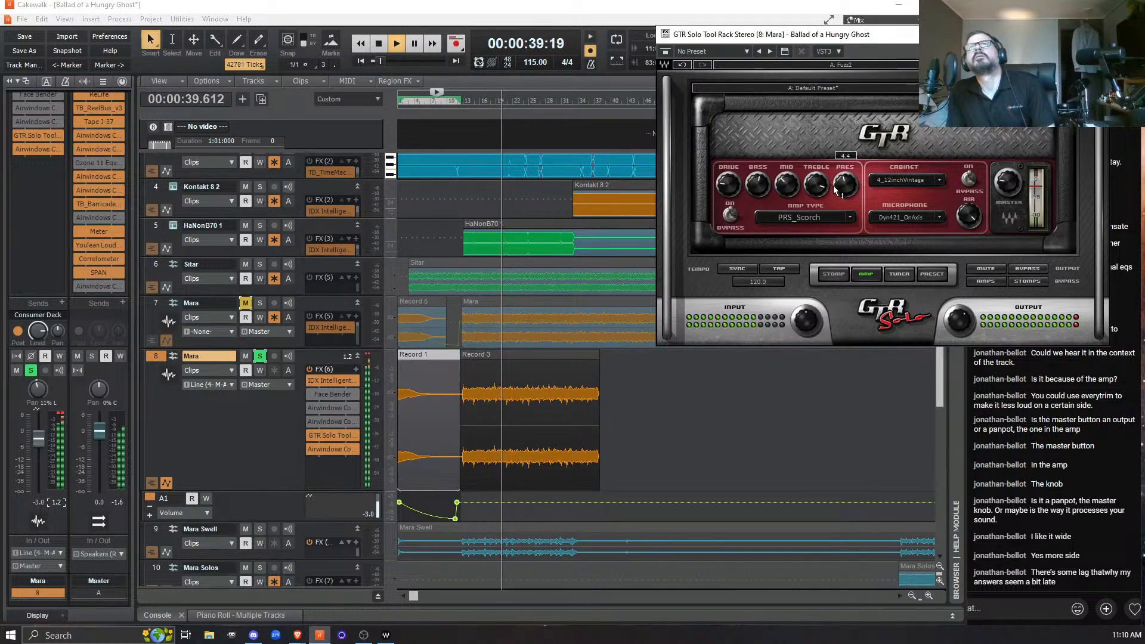
{"action": "key", "text": "space"}
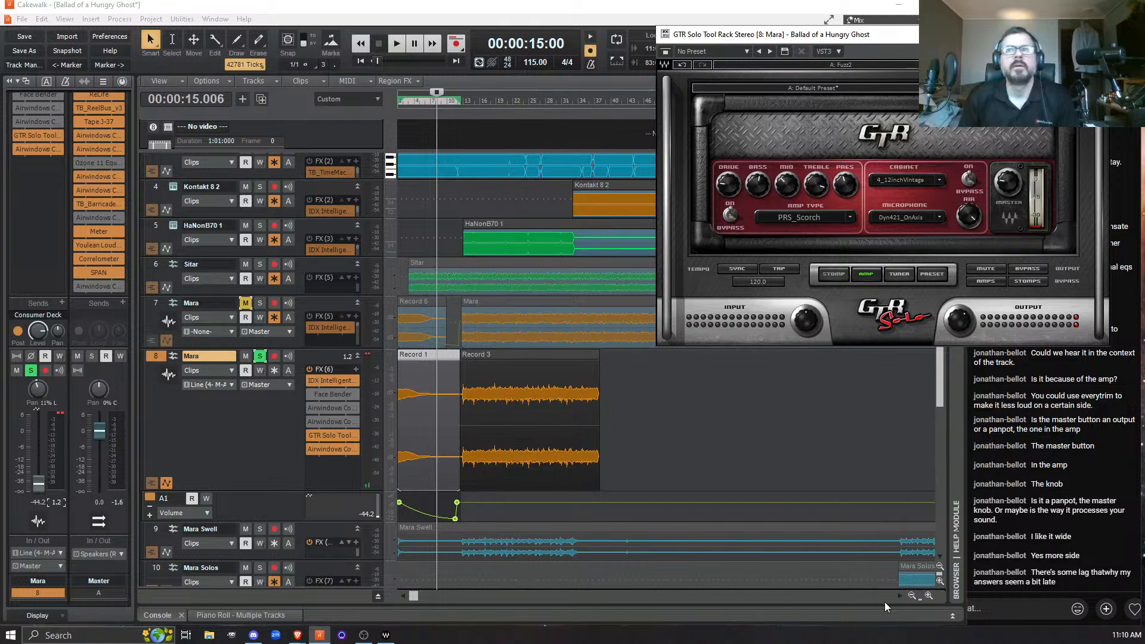
Move track 8's volume envelope rise to -3.0 dB later, to the guitar's attack in Record 3, and its first point to the project start.
{"action": "left_click", "coordinate": [952, 617]}
{"action": "left_click", "coordinate": [952, 617]}
{"action": "left_click", "coordinate": [952, 616]}
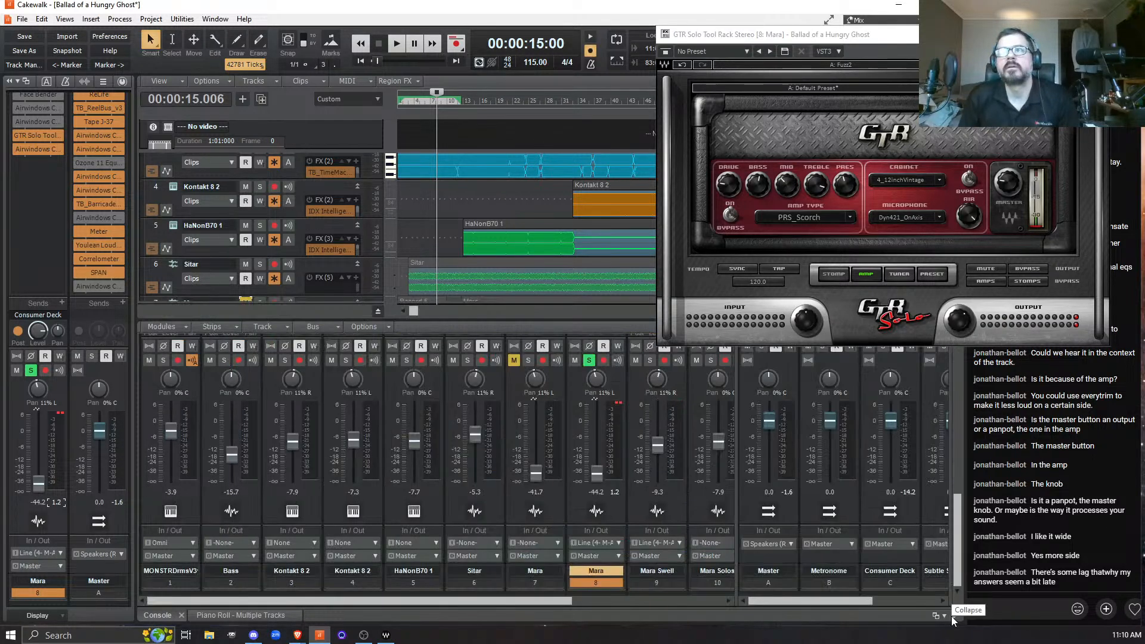
{"action": "left_click", "coordinate": [928, 596]}
{"action": "left_click", "coordinate": [928, 595]}
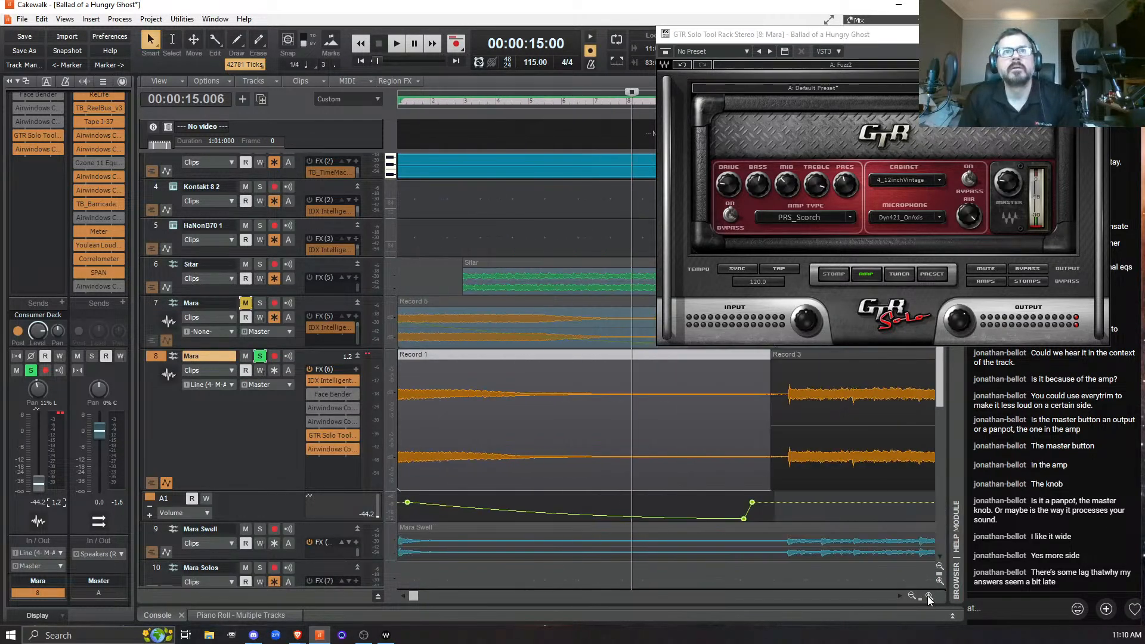
{"action": "left_click", "coordinate": [928, 595]}
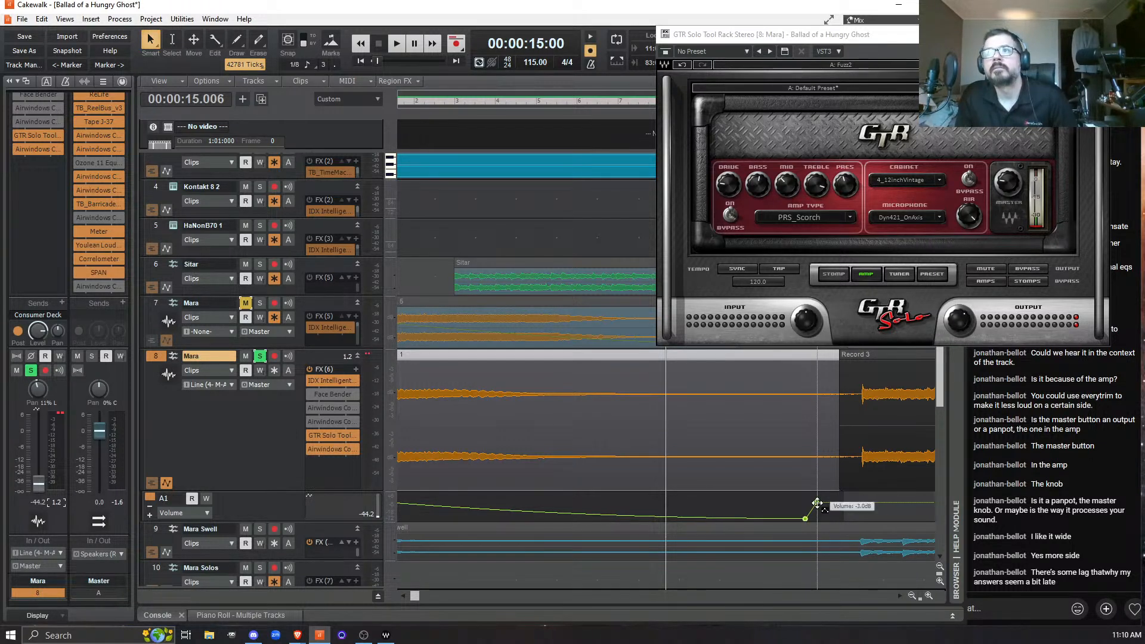
{"action": "left_click_drag", "start_coordinate": [816, 503], "coordinate": [861, 502]}
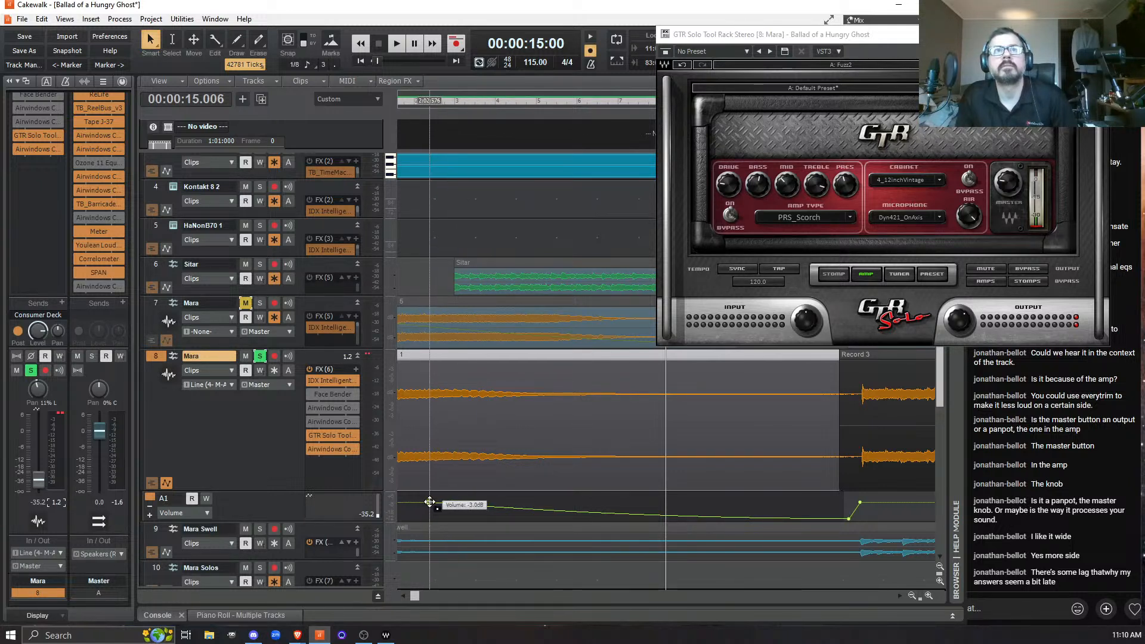
{"action": "left_click_drag", "start_coordinate": [430, 502], "coordinate": [398, 502]}
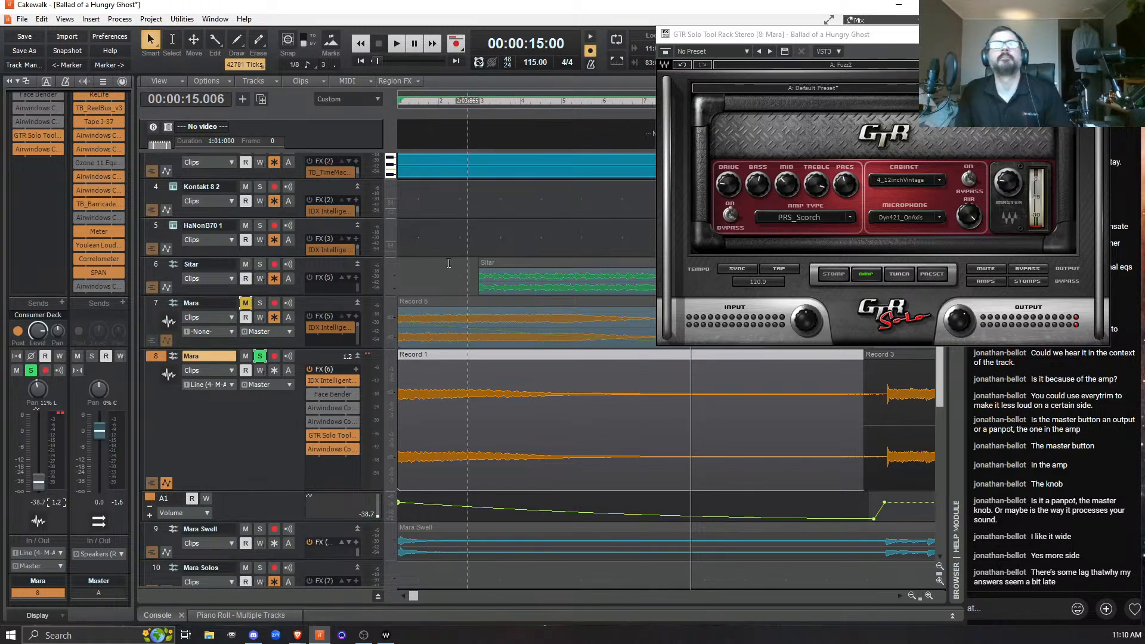
Mute the Mara guitar on track 8.
{"action": "left_click", "coordinate": [246, 357]}
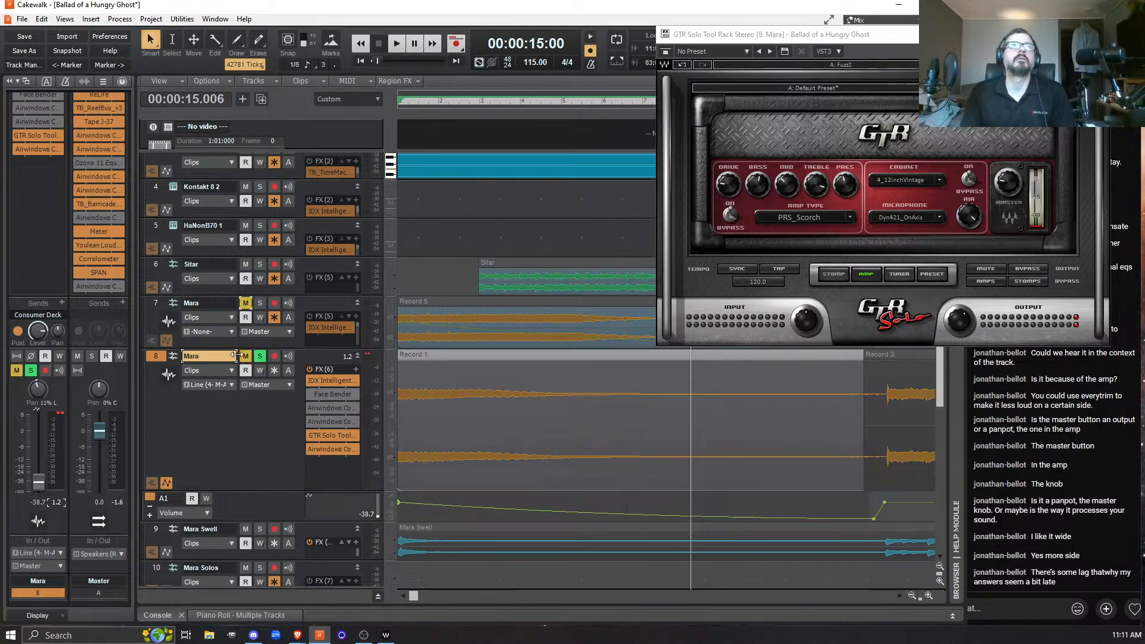
Unmute and unsolo track 8 and set its volume envelope node at the guitar's attack in Record 3 to -3.5 dB.
{"action": "left_click", "coordinate": [245, 357]}
{"action": "left_click", "coordinate": [260, 356]}
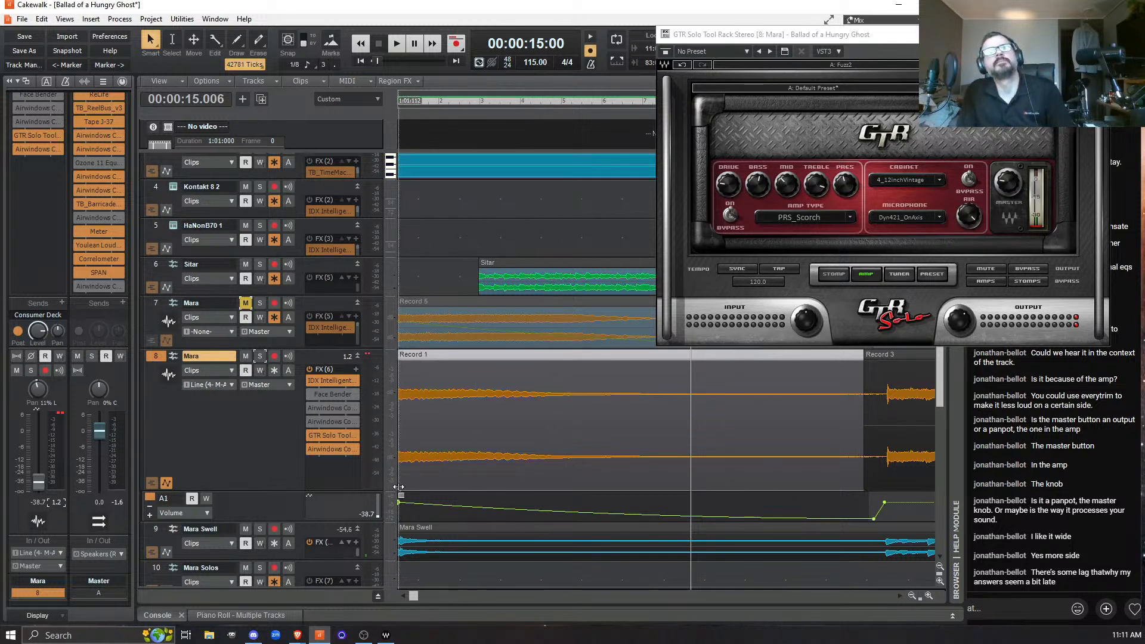
{"action": "right_click", "coordinate": [886, 501]}
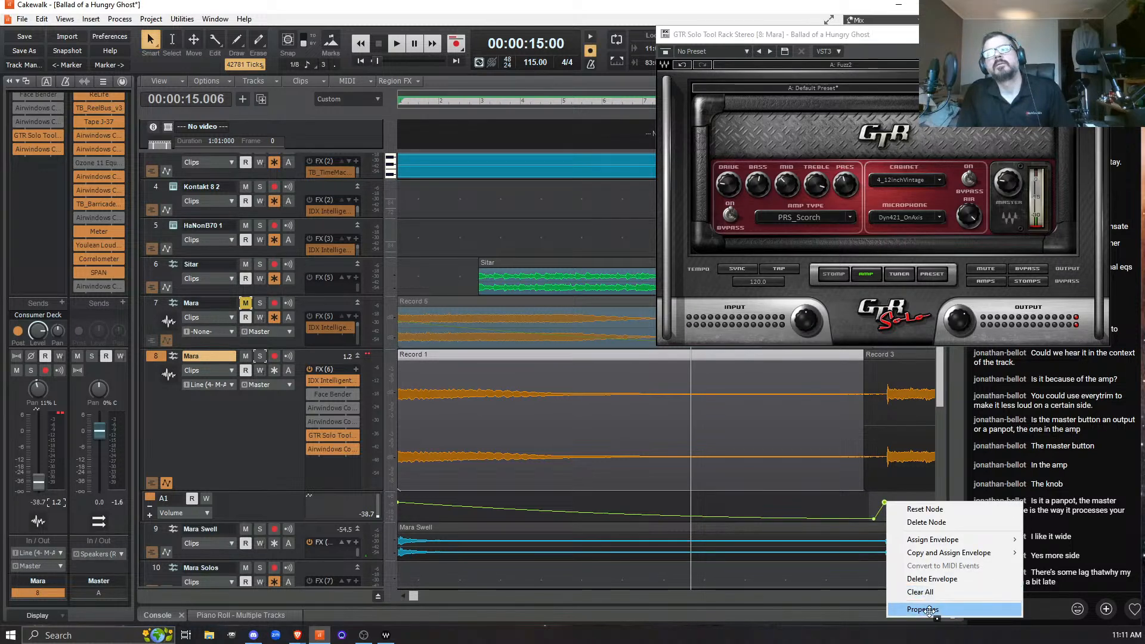
{"action": "left_click", "coordinate": [928, 605]}
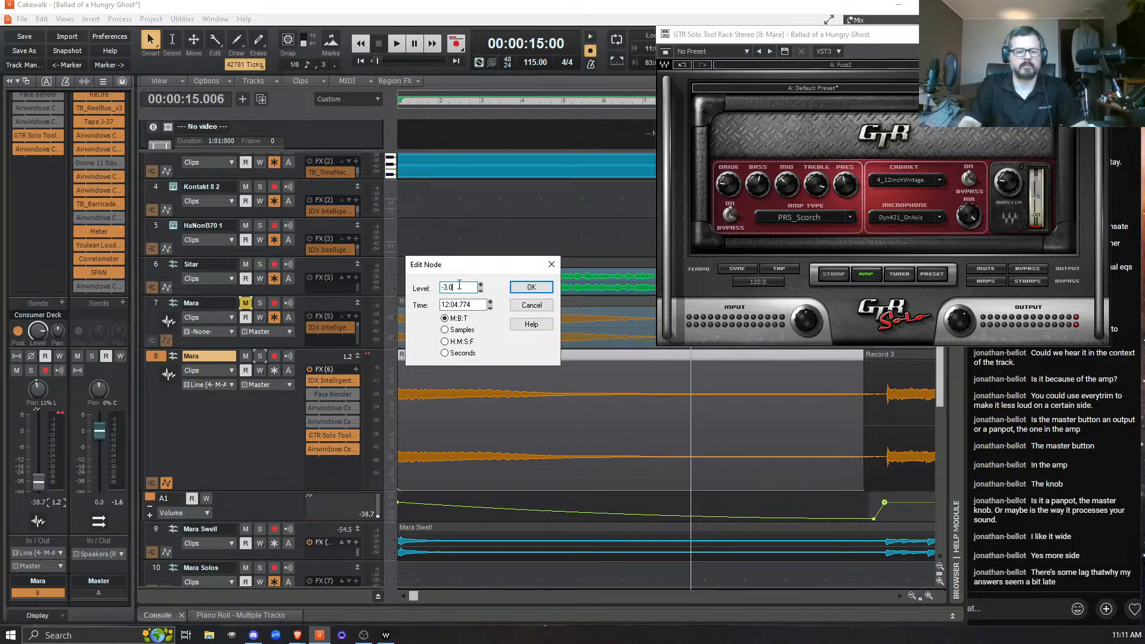
{"action": "key", "text": "Return"}
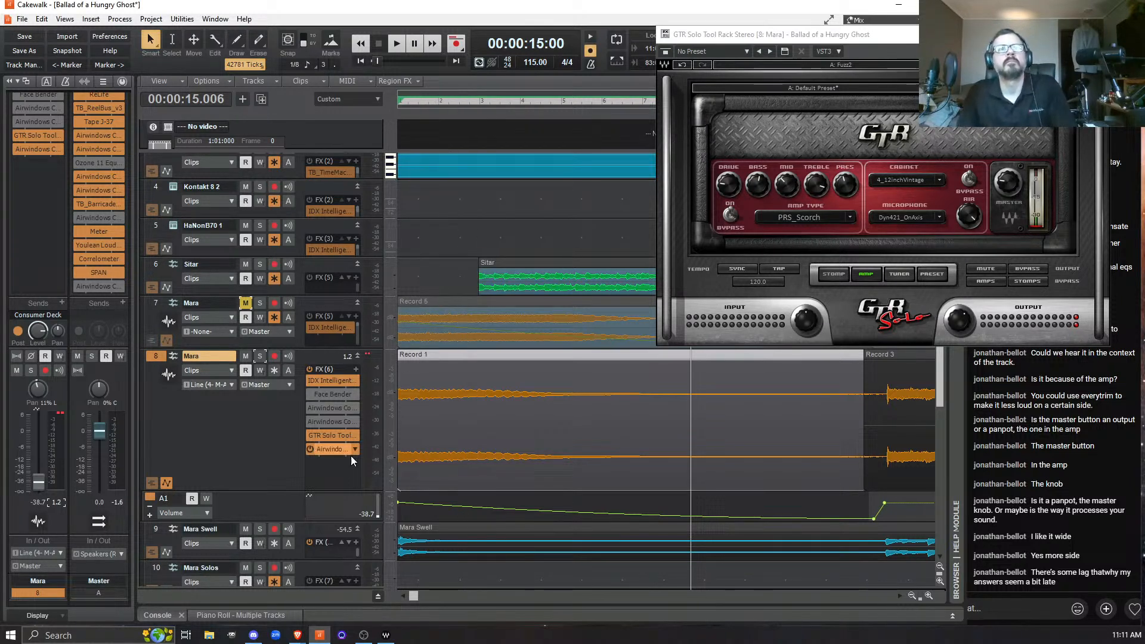
{"action": "right_click", "coordinate": [398, 503]}
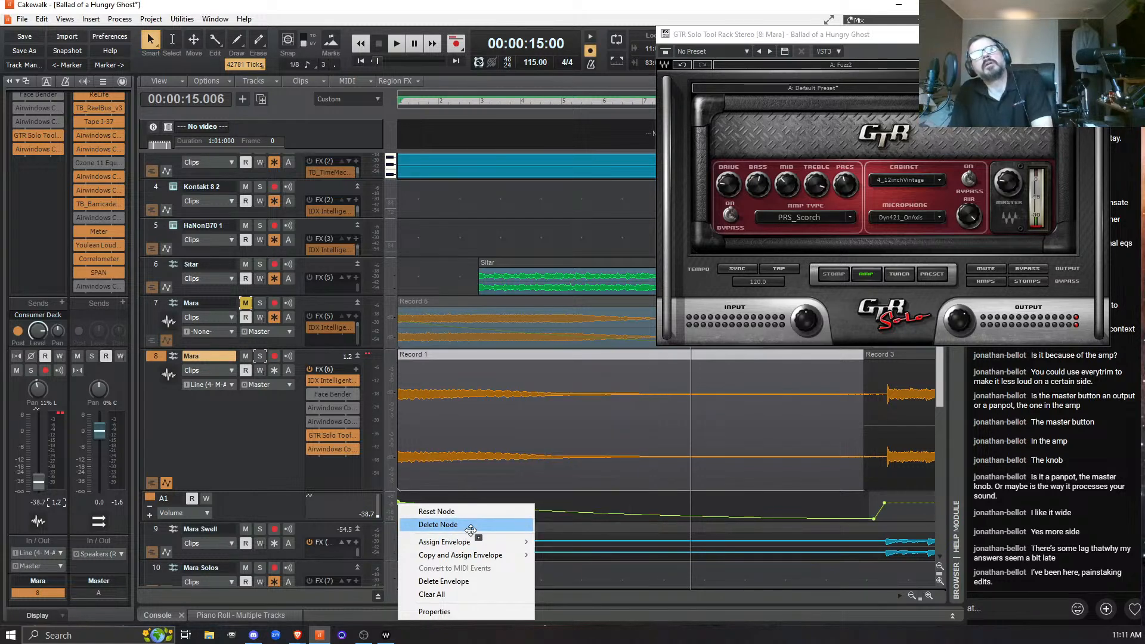
{"action": "left_click", "coordinate": [470, 525]}
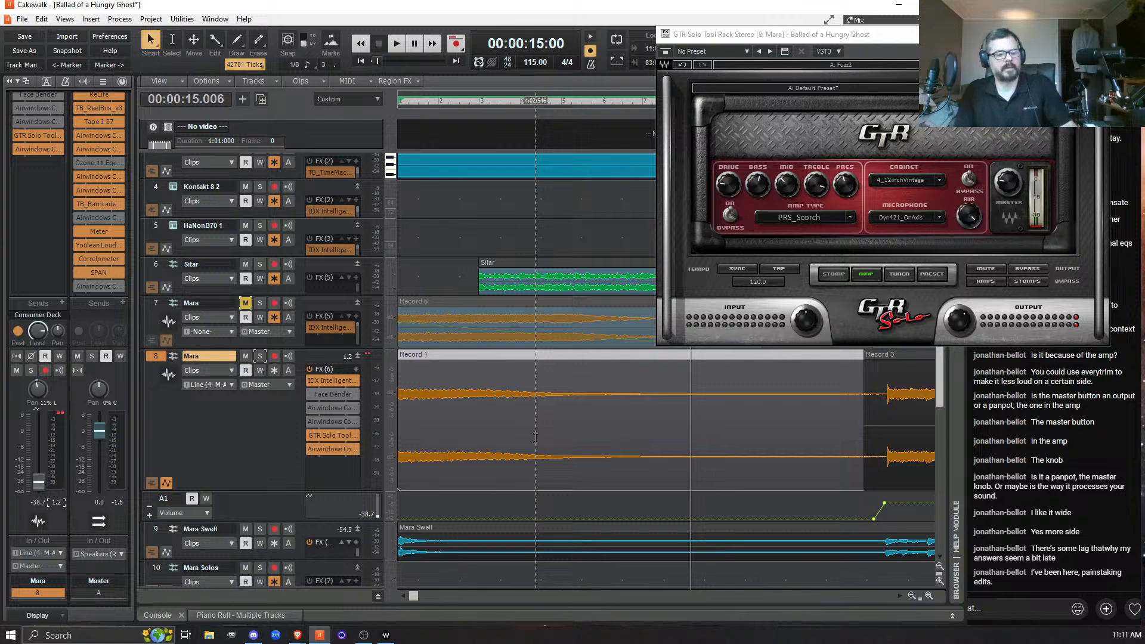
{"action": "key", "text": "ctrl+z"}
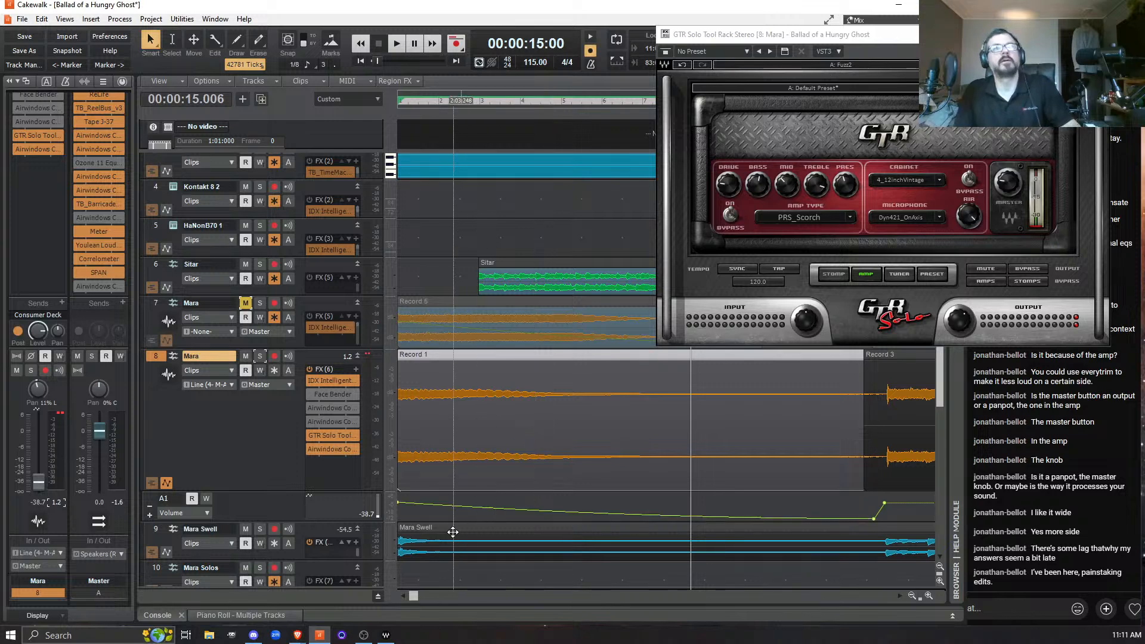
Set the first node of track 8's volume envelope, at the project start, to -3.5 dB.
{"action": "right_click", "coordinate": [397, 502]}
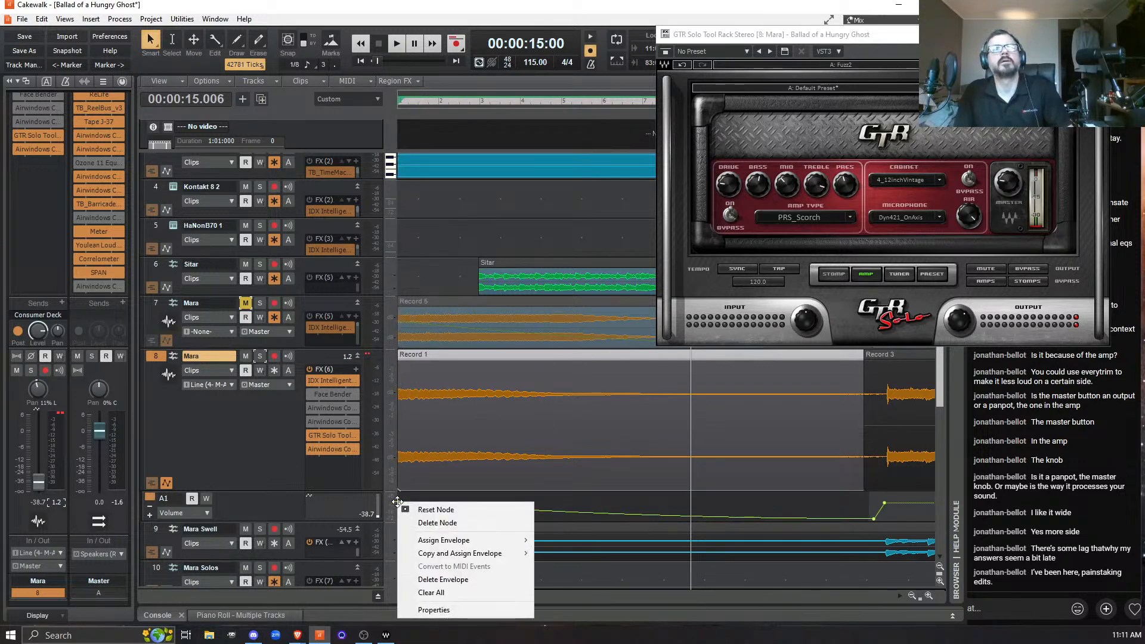
{"action": "left_click", "coordinate": [482, 610]}
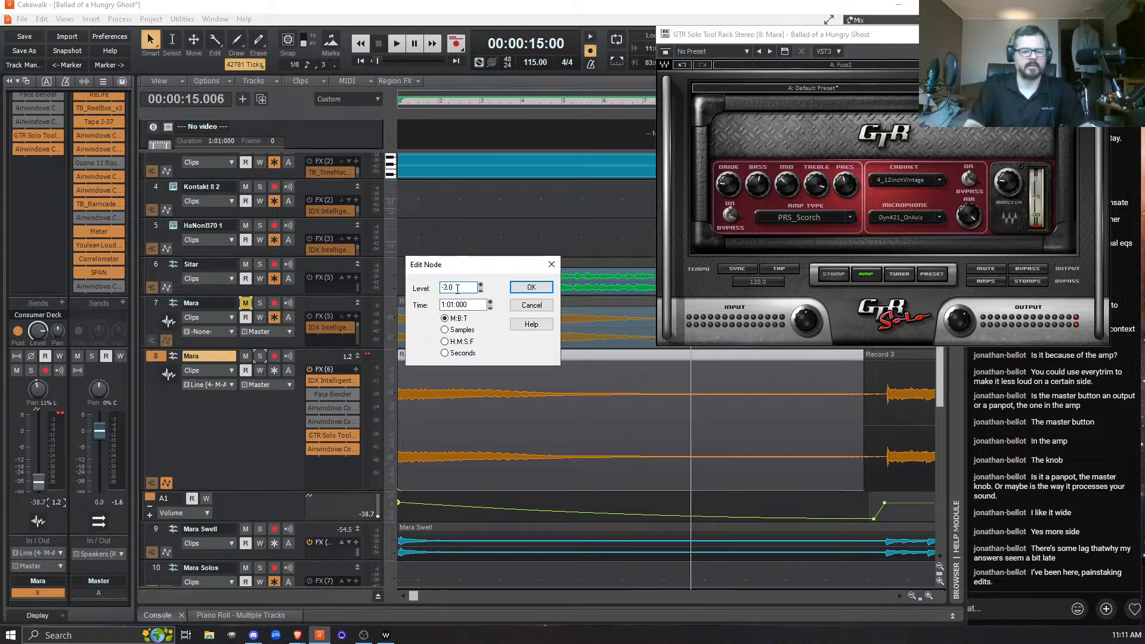
{"action": "left_click", "coordinate": [530, 287]}
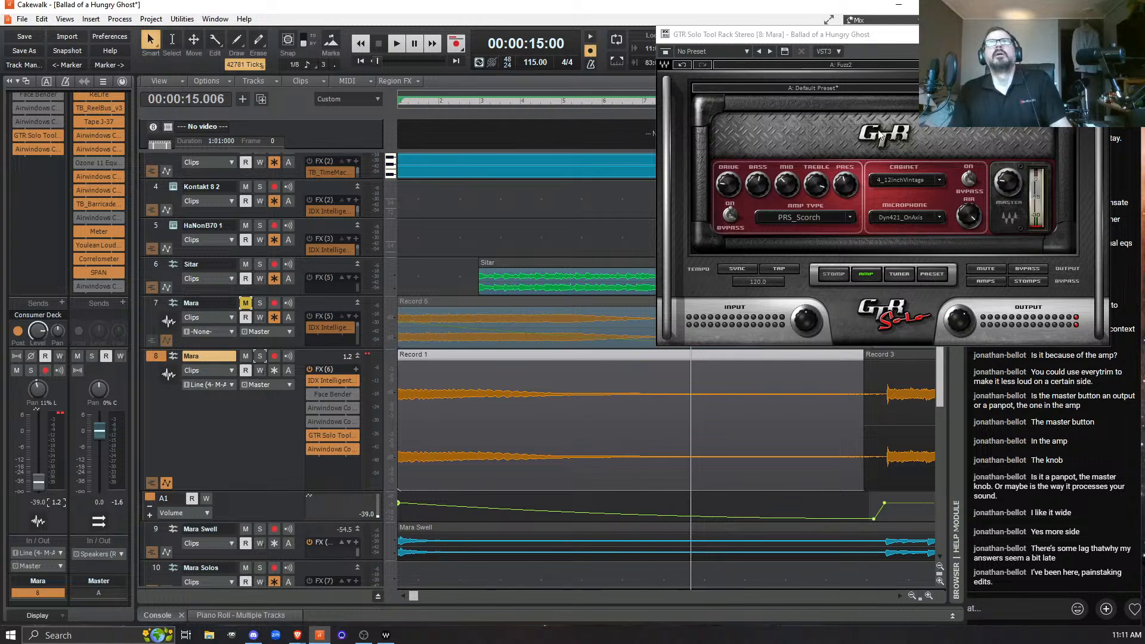
Play the mix from the project start through the join between Record 1 and Record 3 on track 8.
{"action": "left_click", "coordinate": [360, 62]}
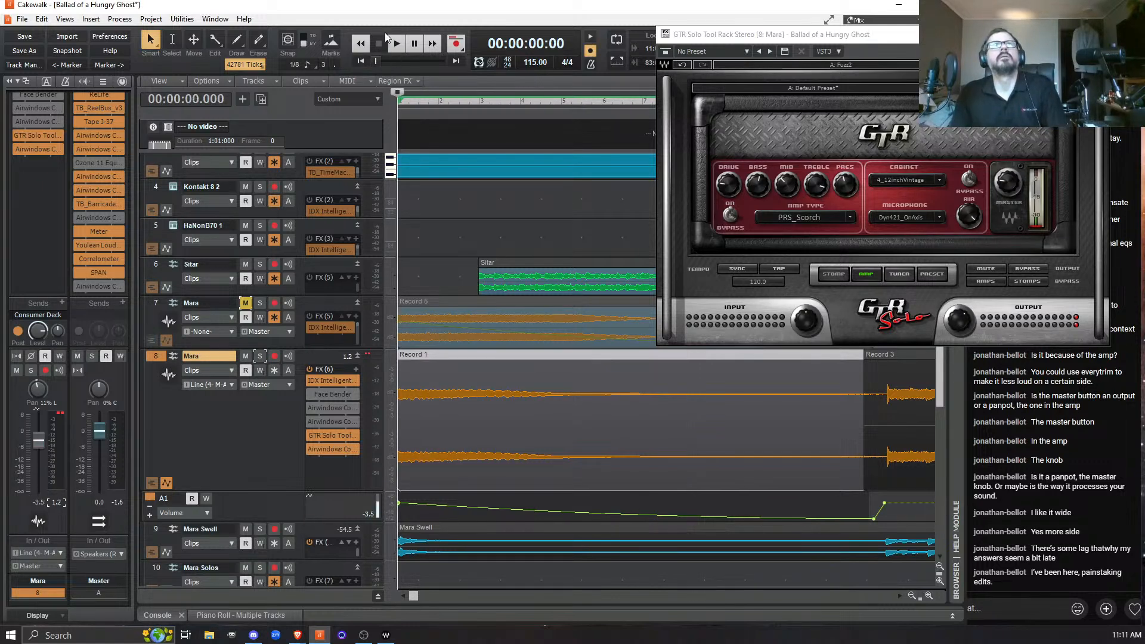
{"action": "left_click", "coordinate": [910, 596]}
{"action": "left_click", "coordinate": [910, 596]}
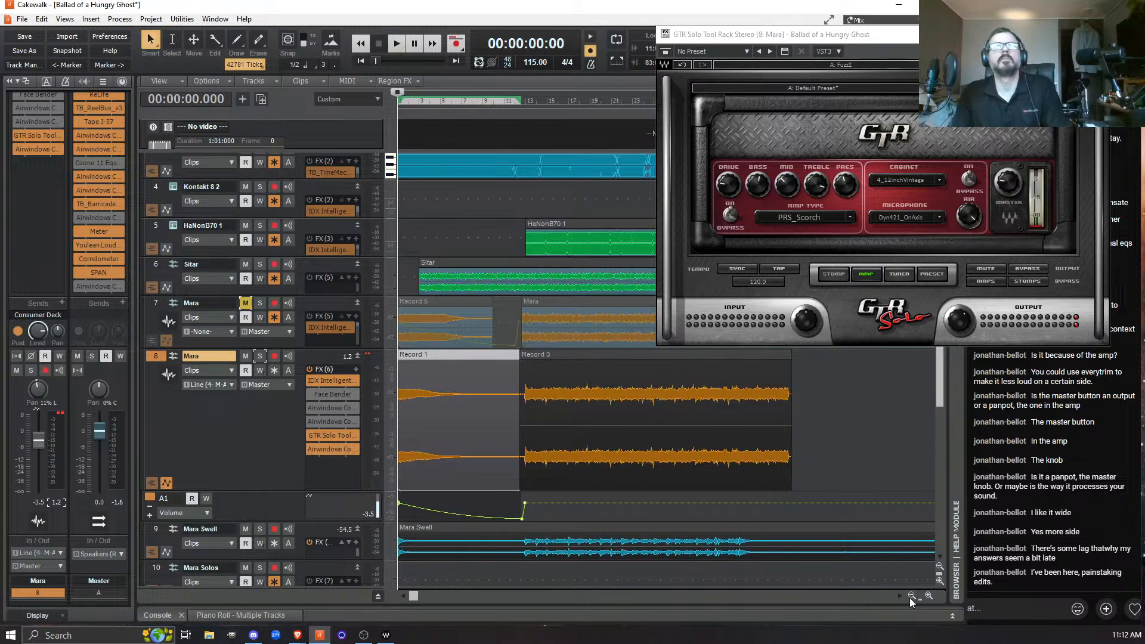
{"action": "left_click", "coordinate": [394, 45]}
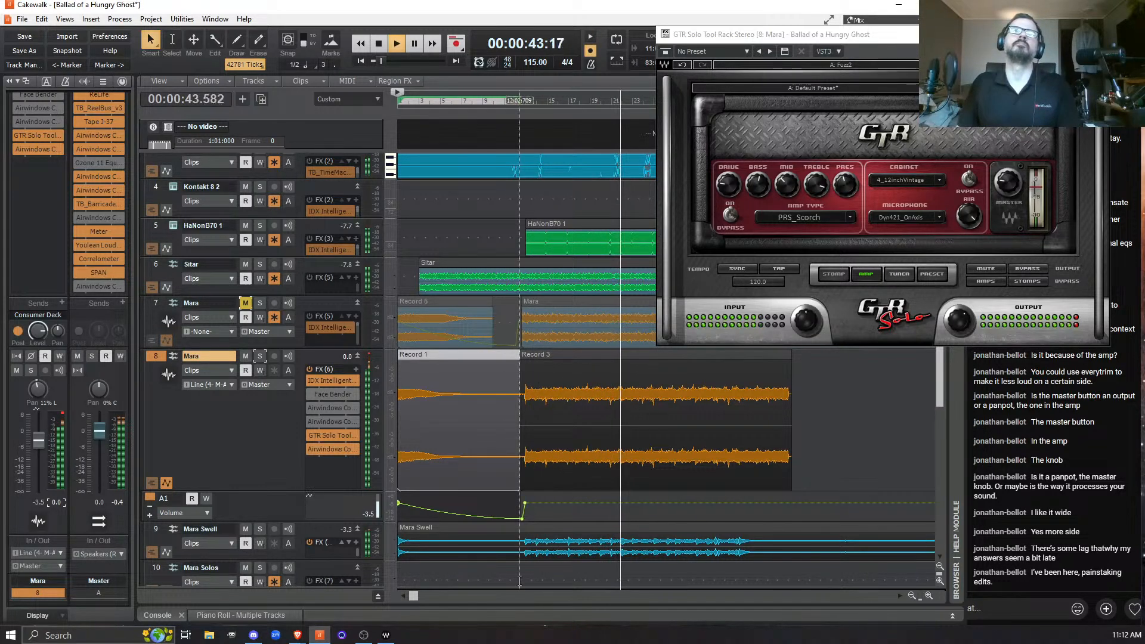
{"action": "key", "text": "space"}
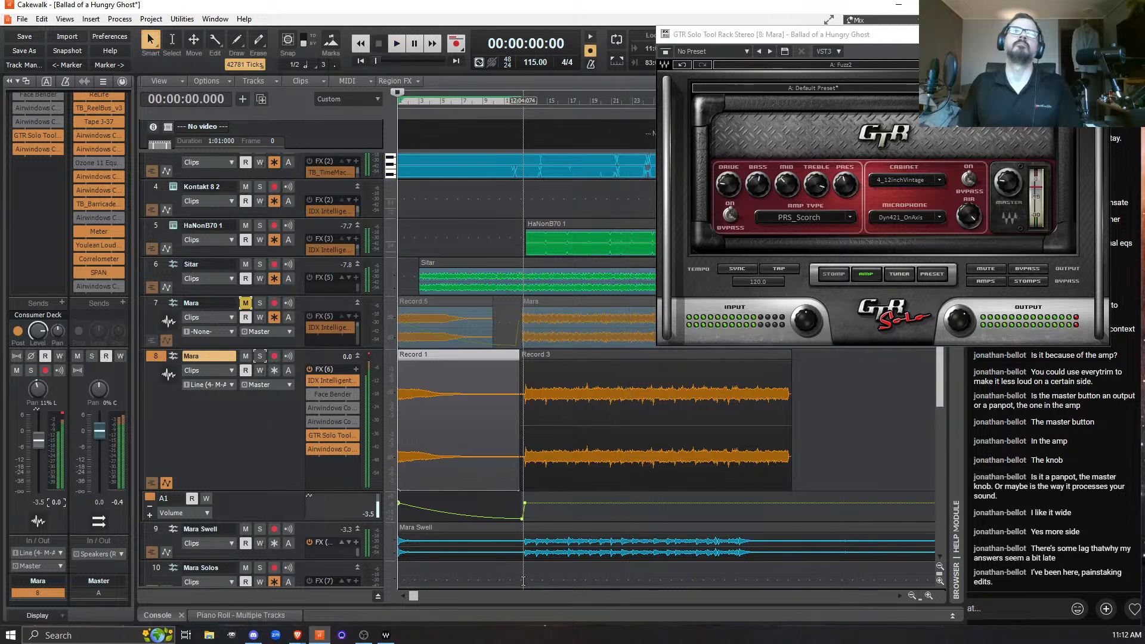
Unmute the Mara guitar on track 7, mute track 8, and audition the mix twice from the guitar's attack, at 00:00:24:17 and 00:00:24:10.
{"action": "left_click", "coordinate": [523, 580]}
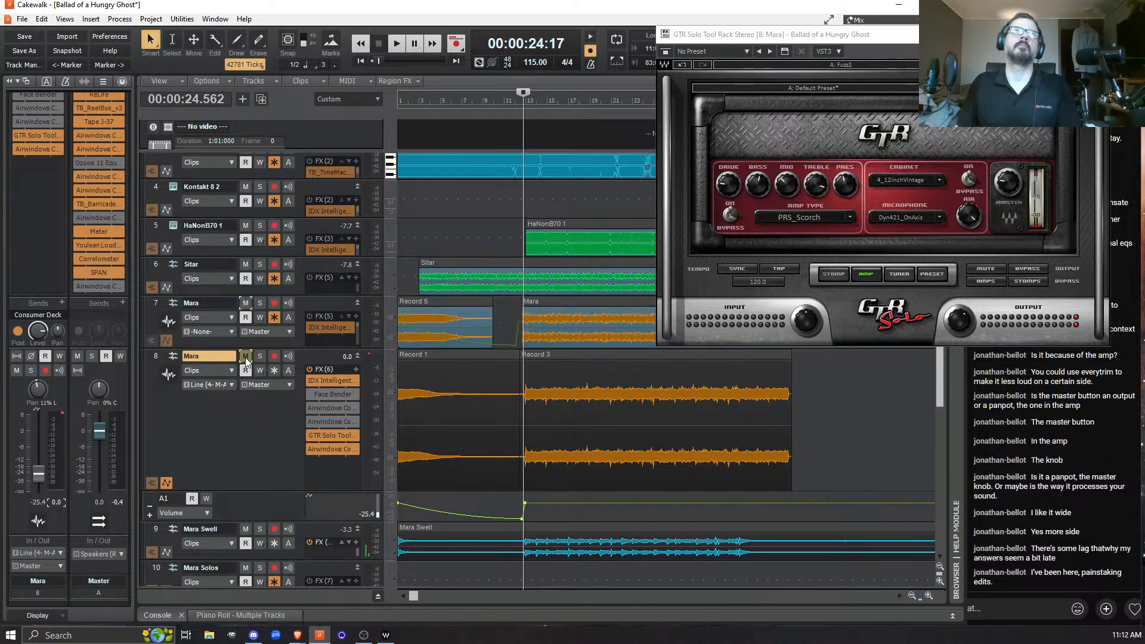
{"action": "left_click", "coordinate": [246, 356]}
{"action": "key", "text": "space"}
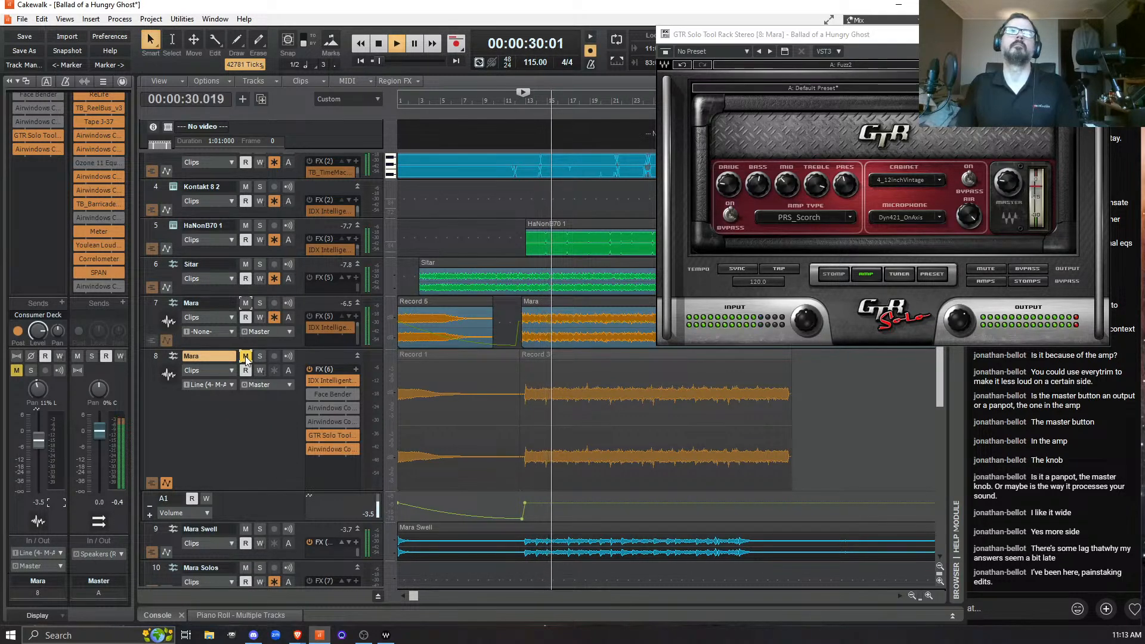
{"action": "key", "text": "space"}
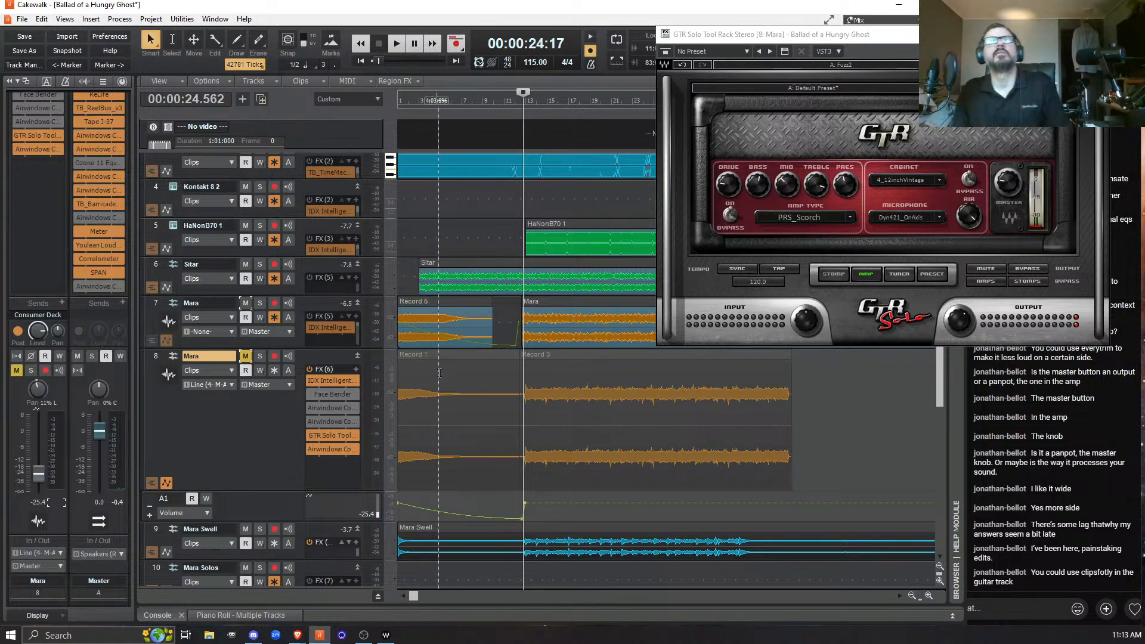
{"action": "left_click", "coordinate": [522, 579]}
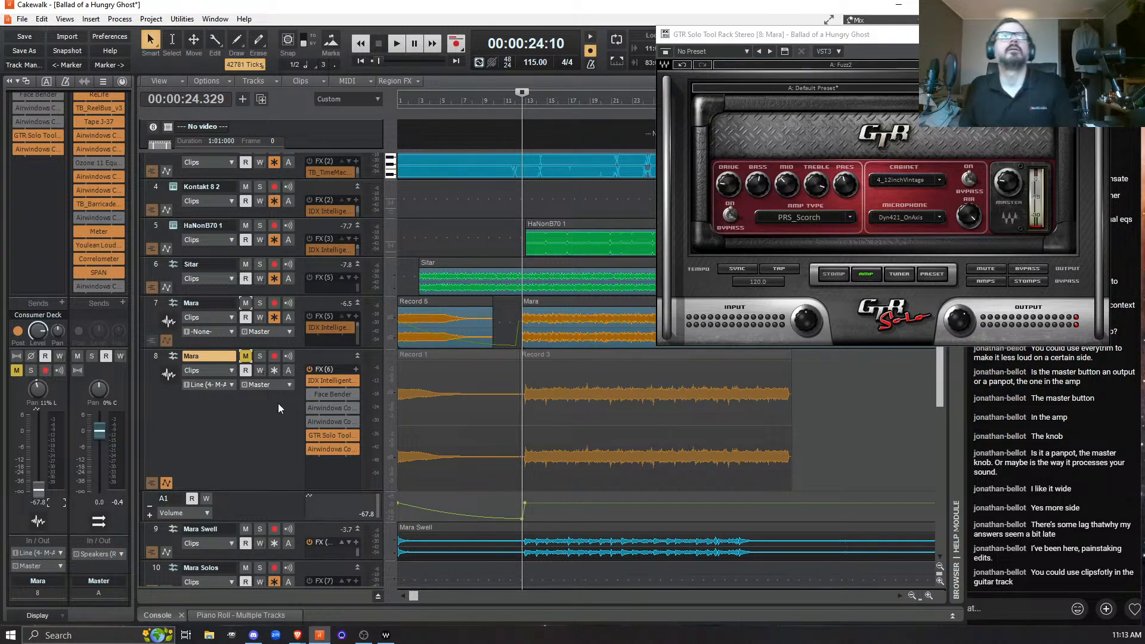
{"action": "key", "text": "space"}
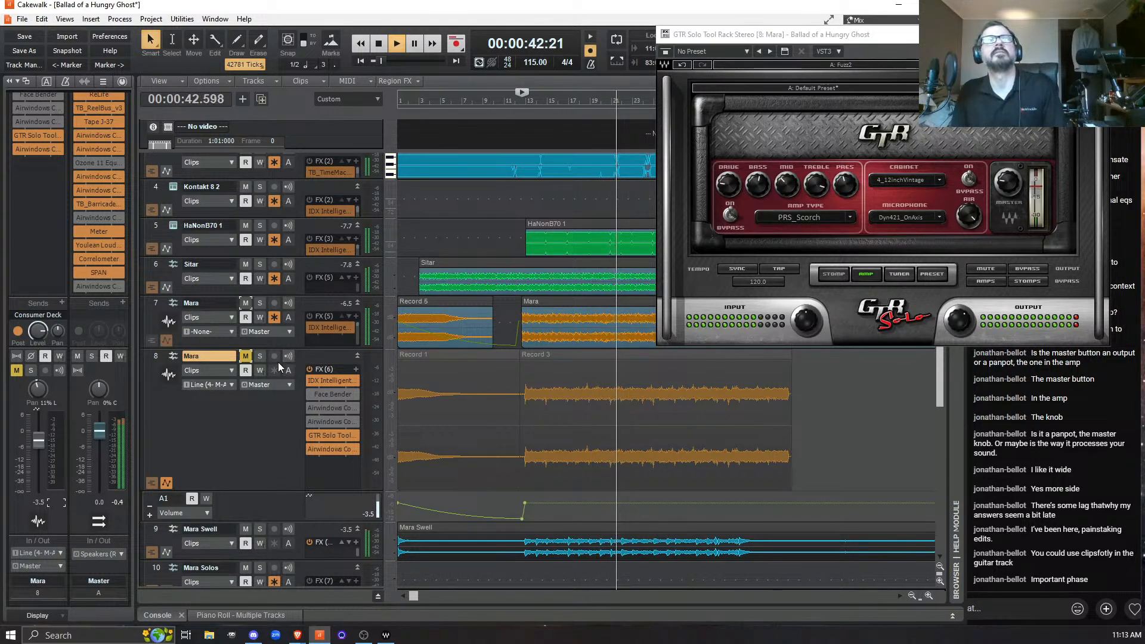
{"action": "key", "text": "space"}
Mute track 7, unmute track 8, and play the same passage from 00:00:24:10 to compare the two Mara guitars.
{"action": "left_click", "coordinate": [245, 357]}
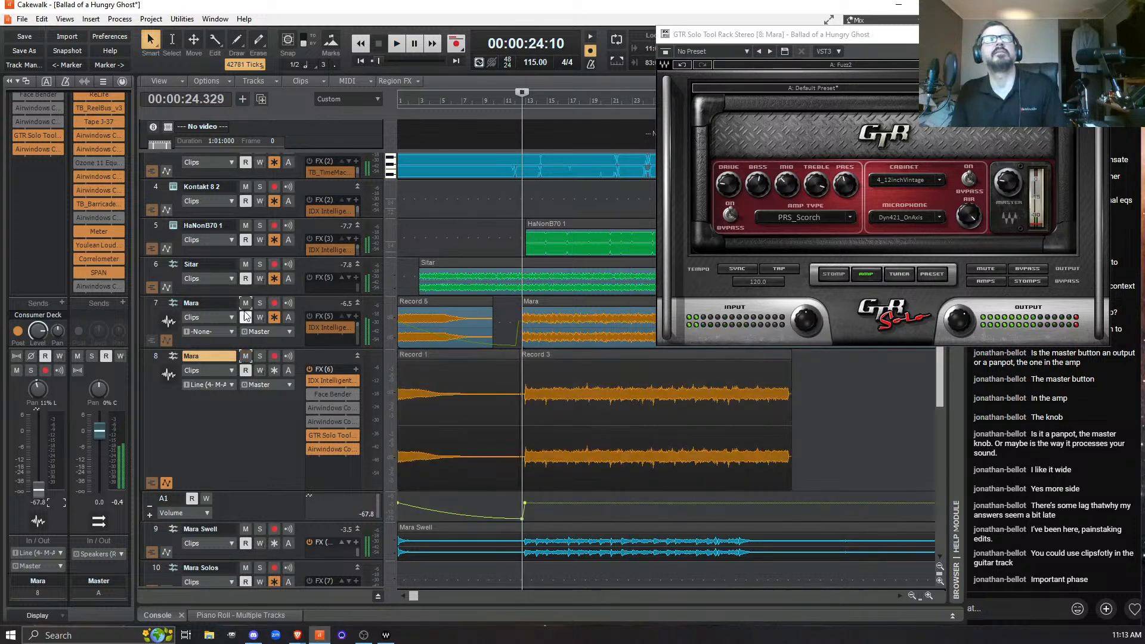
{"action": "left_click", "coordinate": [245, 303]}
{"action": "key", "text": "space"}
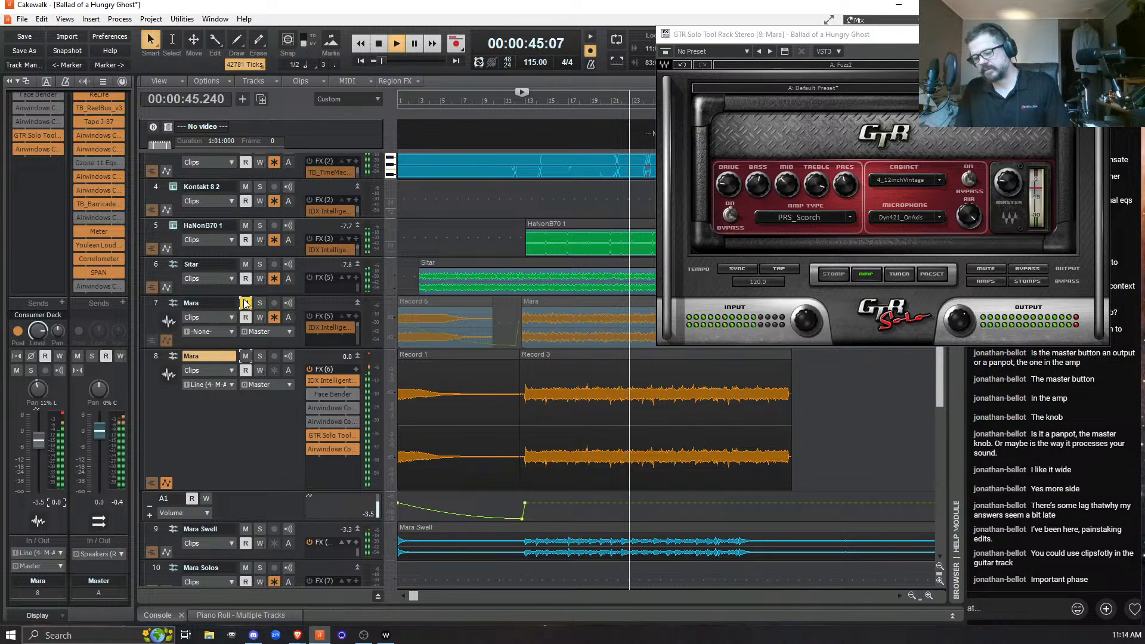
{"action": "key", "text": "space"}
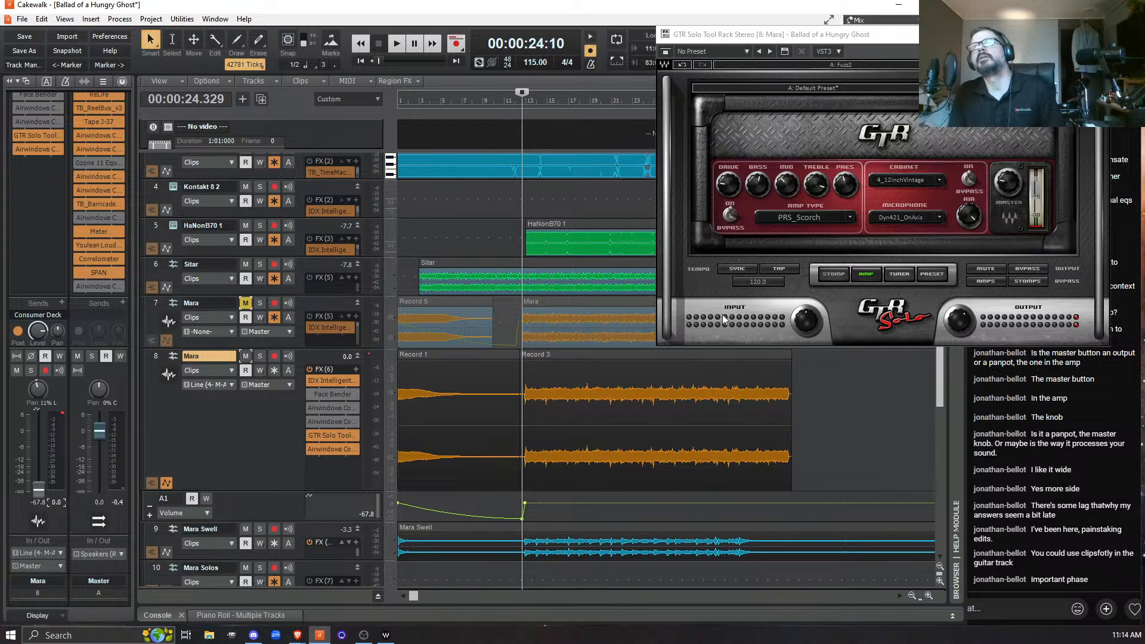
Close the GTR Solo Tool Rack window, open the Meter plug-in on the Master bus and clear its readings.
{"action": "left_click", "coordinate": [1096, 35]}
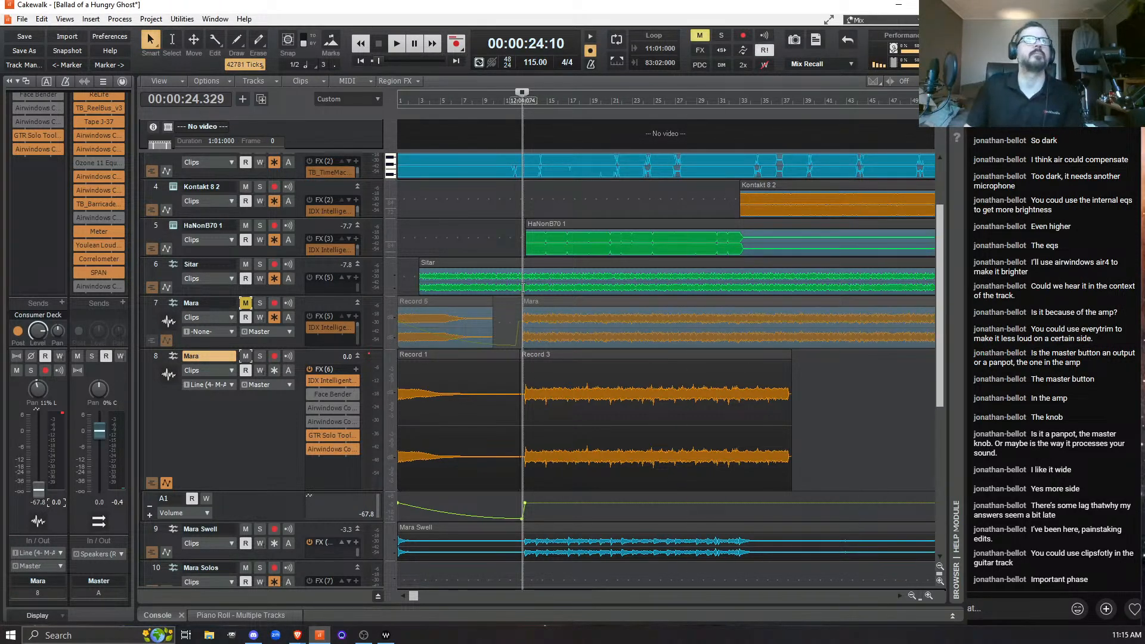
{"action": "double_click", "coordinate": [89, 230]}
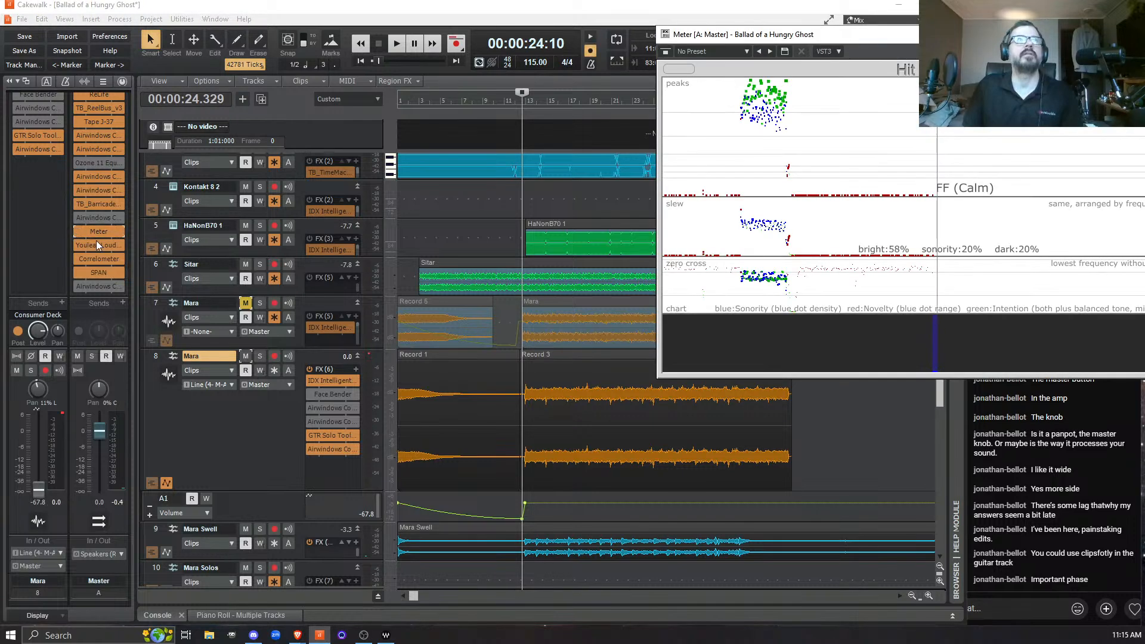
{"action": "left_click", "coordinate": [679, 68]}
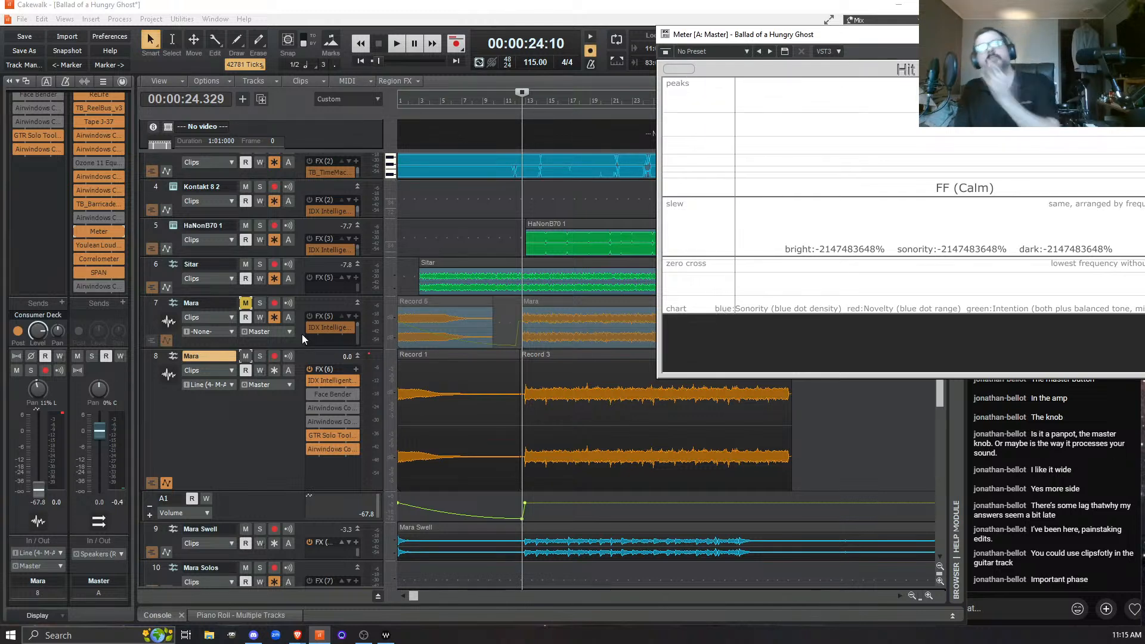
Mute track 8, unmute track 7, and meter the mix while playing from 00:00:24:10.
{"action": "left_click", "coordinate": [245, 356]}
{"action": "left_click", "coordinate": [244, 304]}
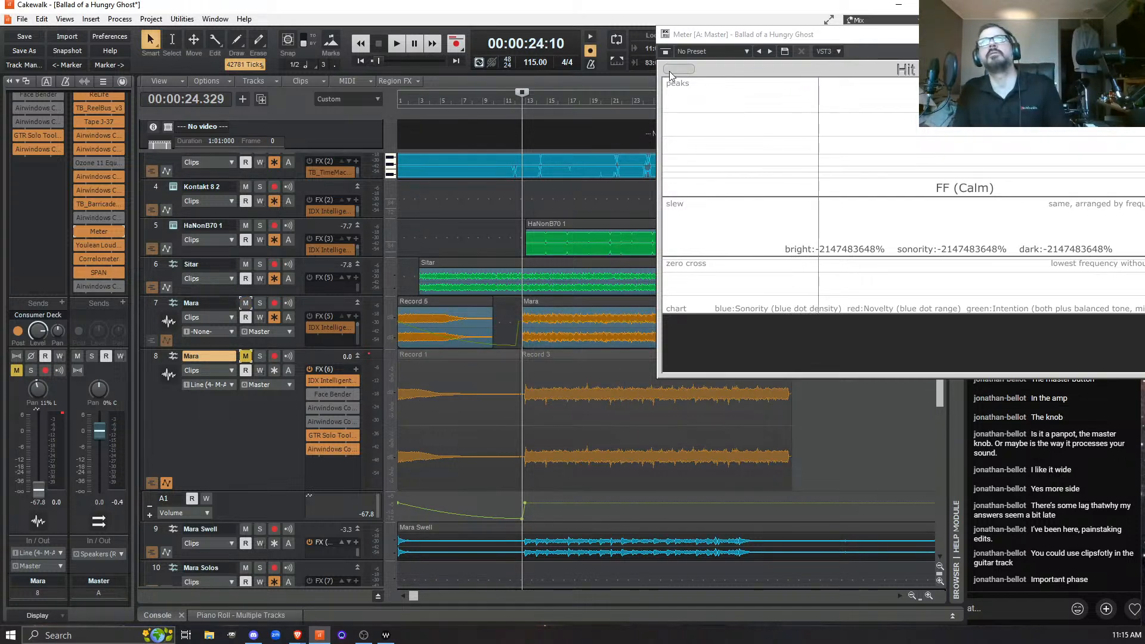
{"action": "key", "text": "space"}
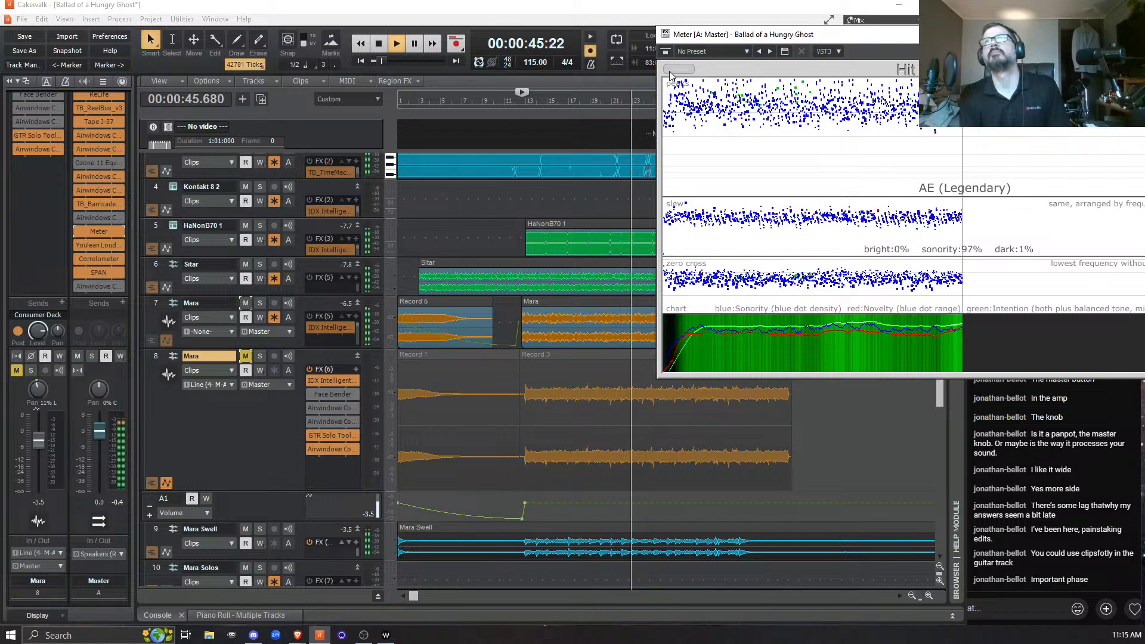
{"action": "key", "text": "space"}
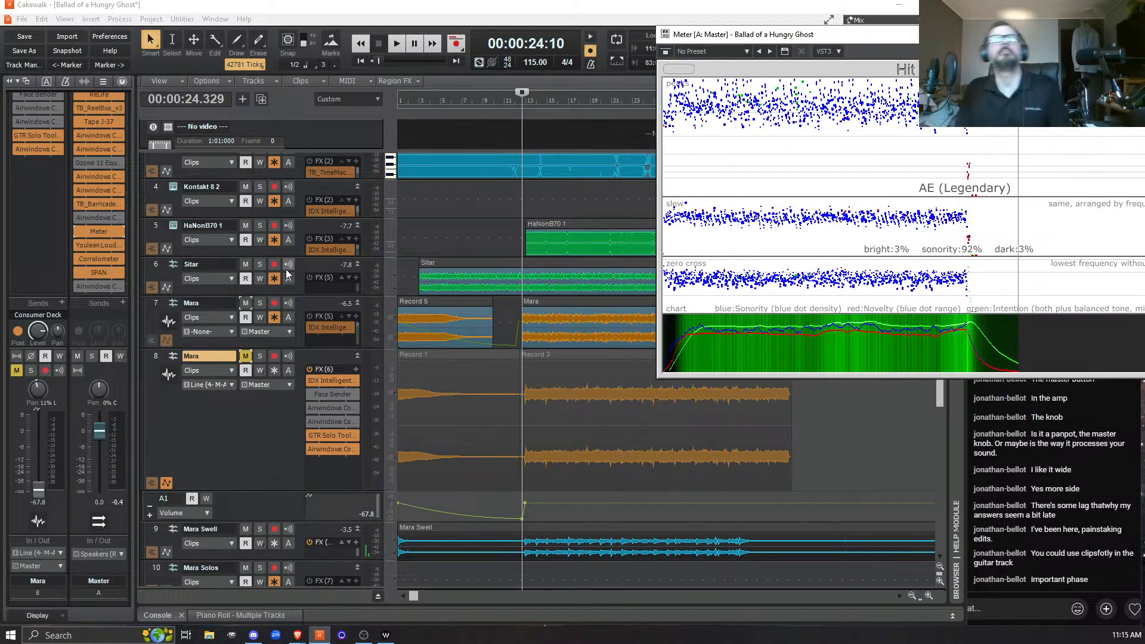
Mute track 7, unmute track 8, clear the meter, examine its readings while playing from 00:00:24:10, and close it.
{"action": "left_click", "coordinate": [245, 304]}
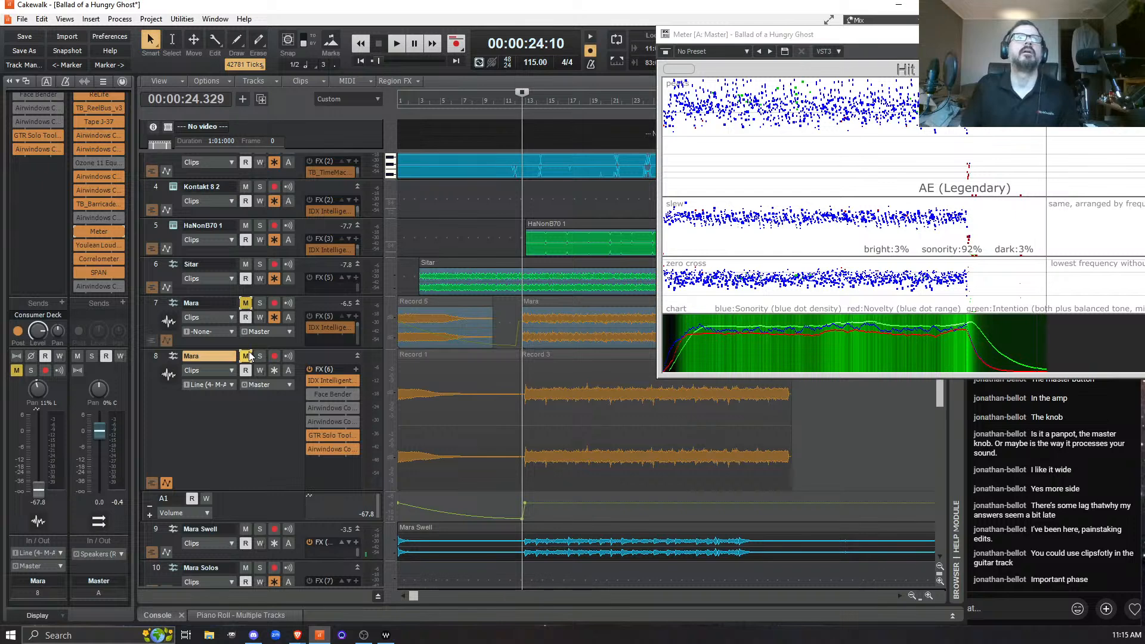
{"action": "left_click", "coordinate": [245, 356]}
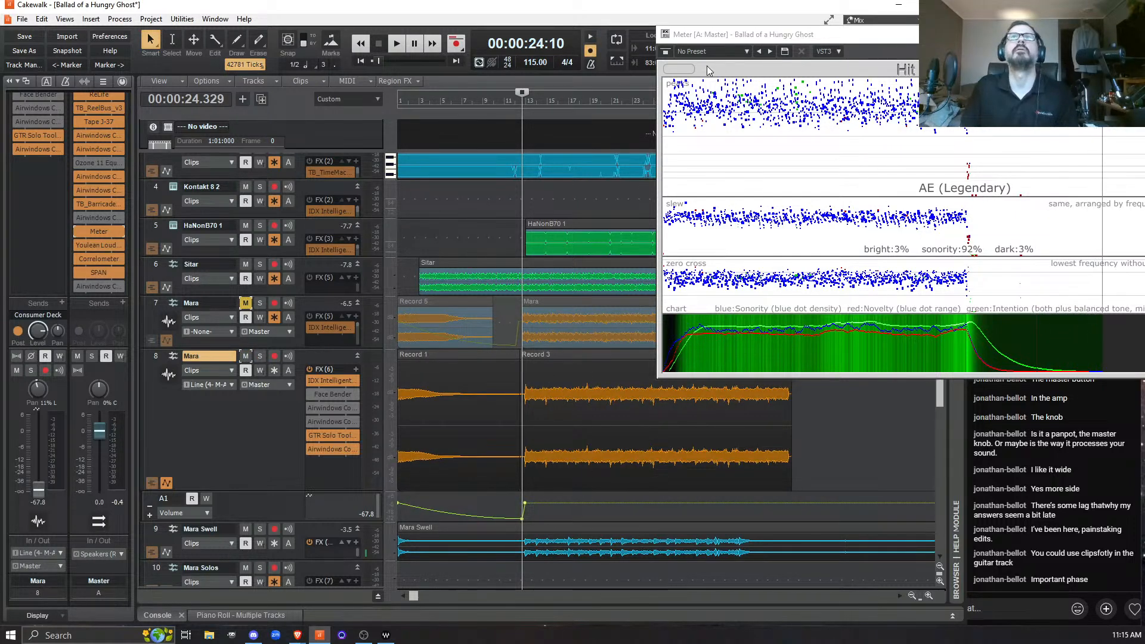
{"action": "left_click", "coordinate": [683, 70]}
{"action": "key", "text": "space"}
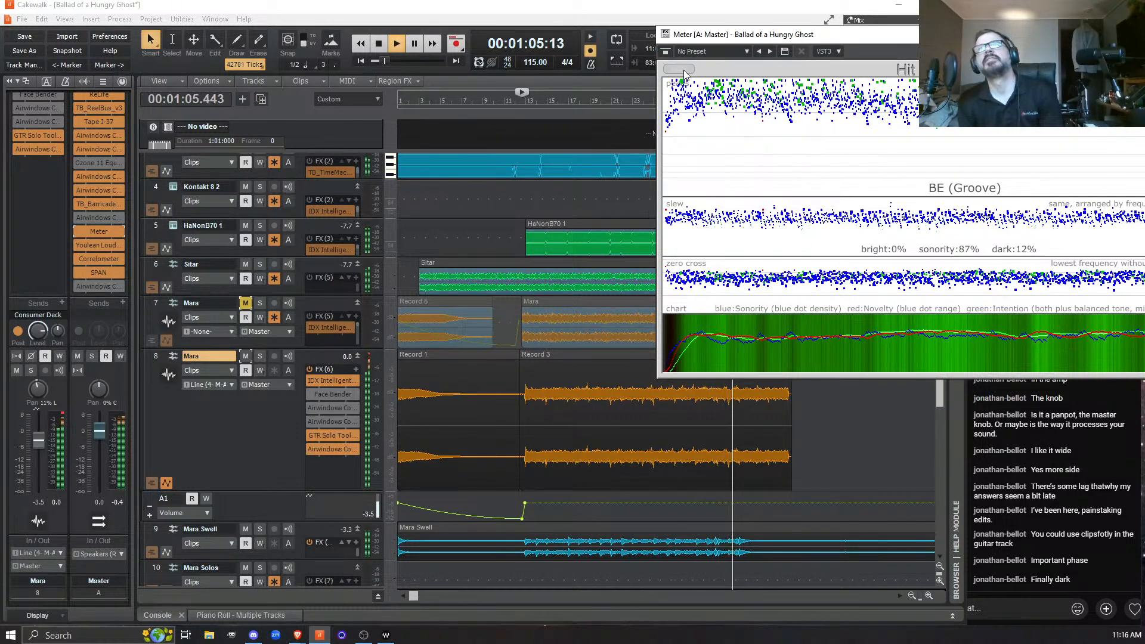
{"action": "key", "text": "space"}
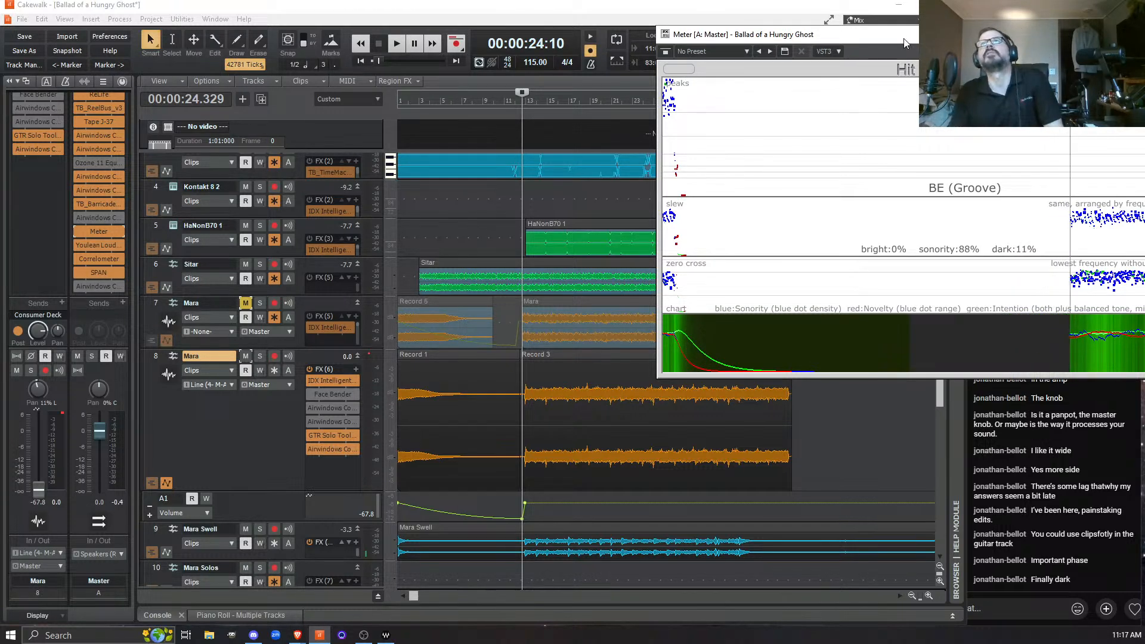
{"action": "left_click_drag", "start_coordinate": [860, 43], "coordinate": [742, 51]}
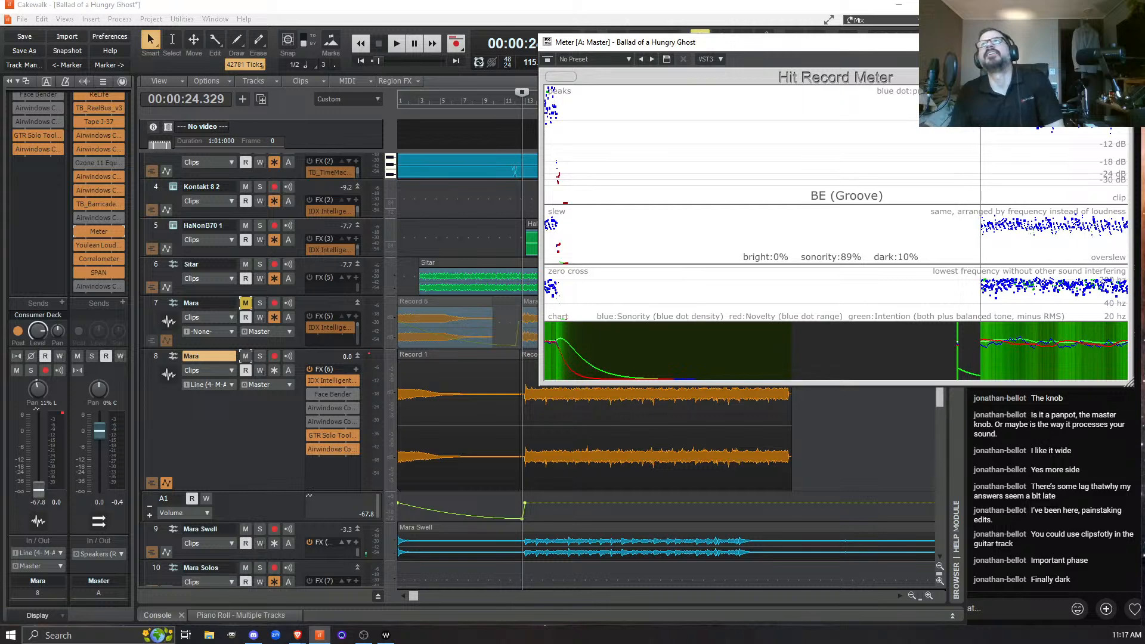
{"action": "left_click", "coordinate": [1120, 42]}
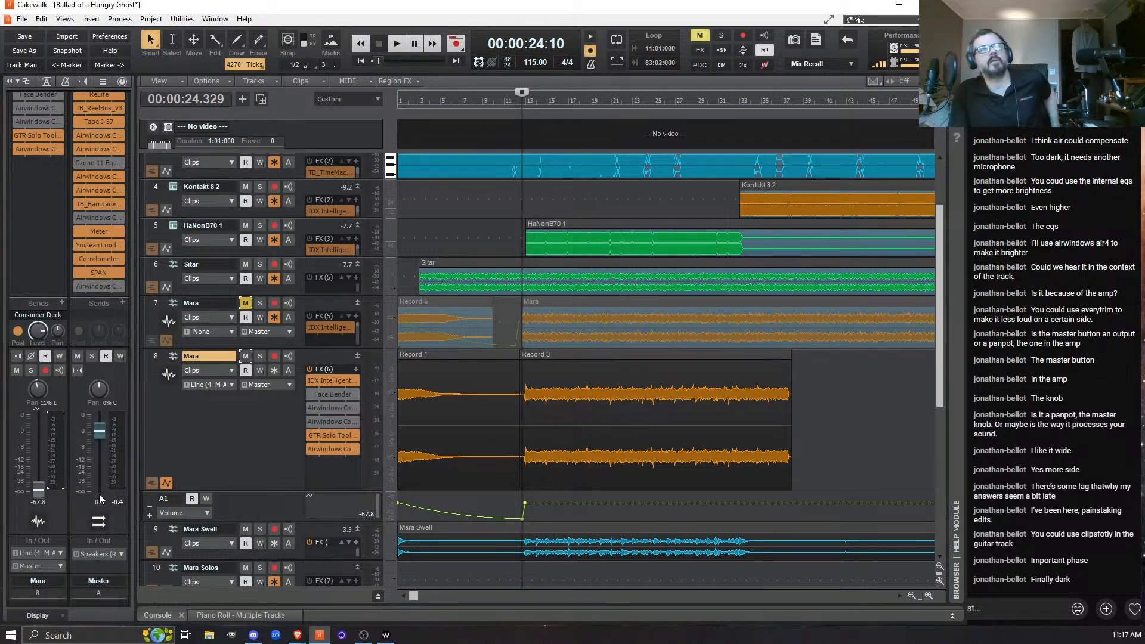
Insert Airwindows Consolidated on the track 8 Mara guitar, load the ClipSoftly clipper, and audition it from 00:00:24:10.
{"action": "right_click", "coordinate": [356, 370]}
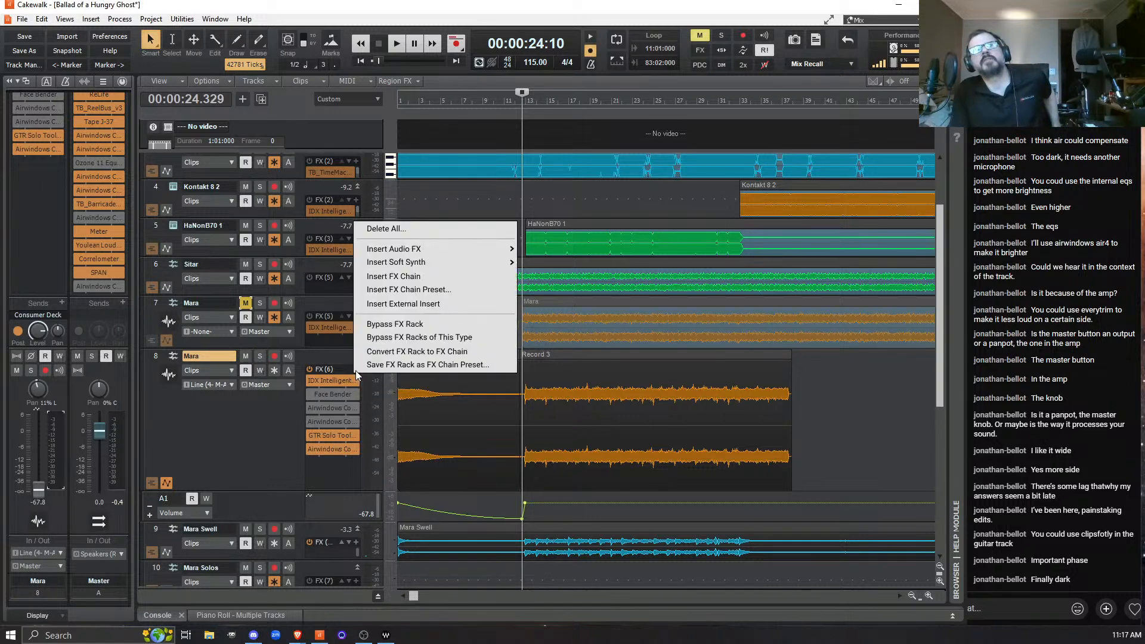
{"action": "mouse_move", "coordinate": [417, 250]}
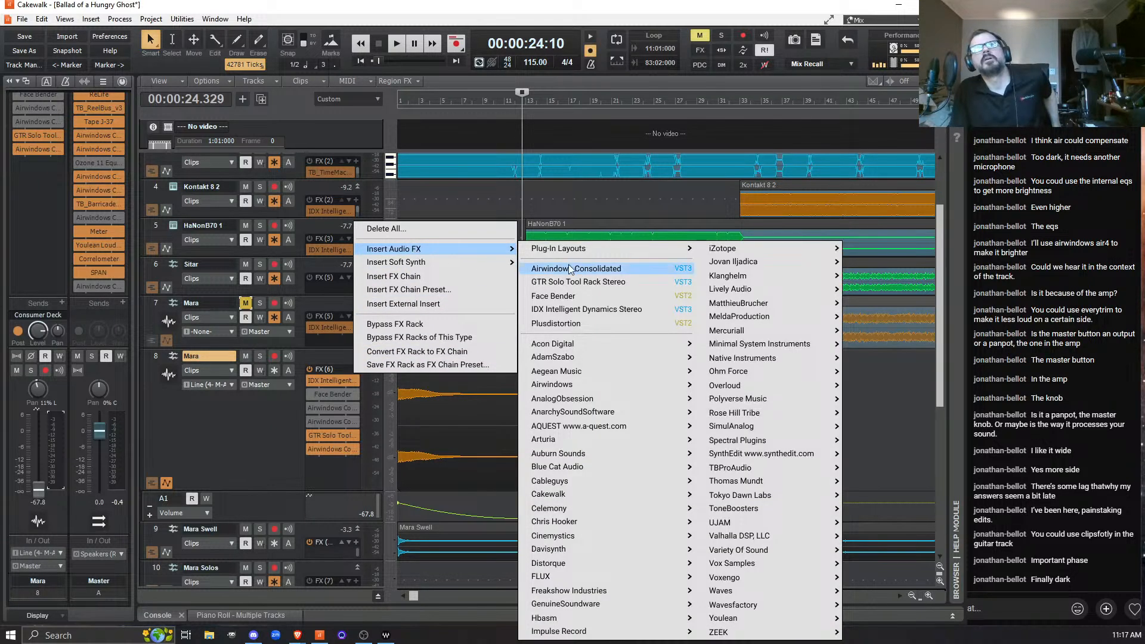
{"action": "left_click", "coordinate": [589, 269]}
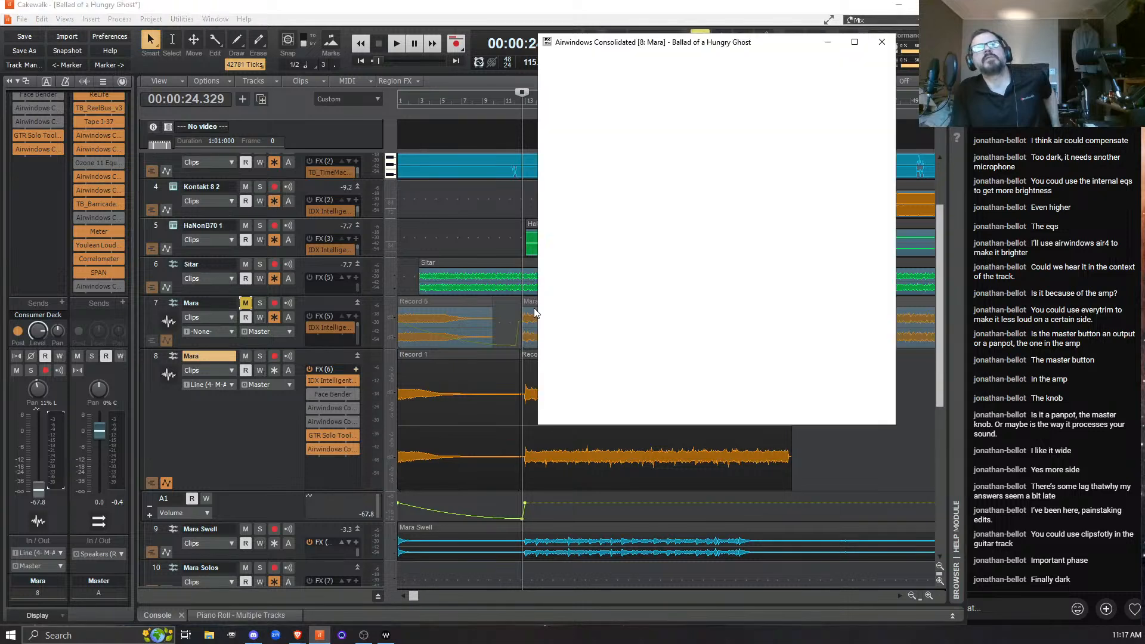
{"action": "left_click", "coordinate": [553, 89]}
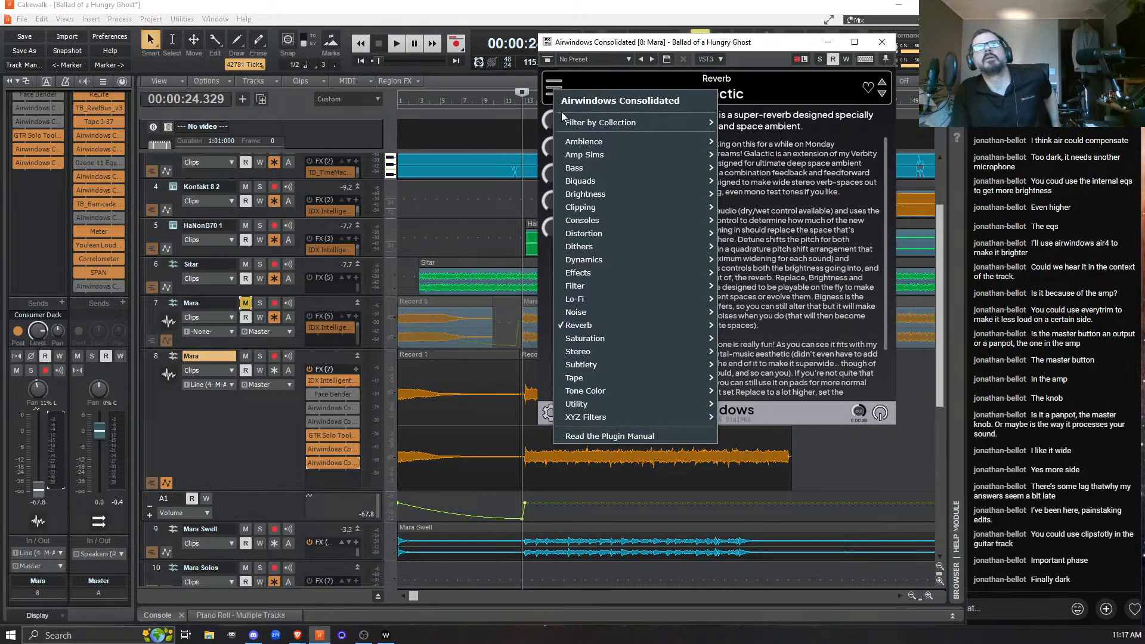
{"action": "mouse_move", "coordinate": [606, 209]}
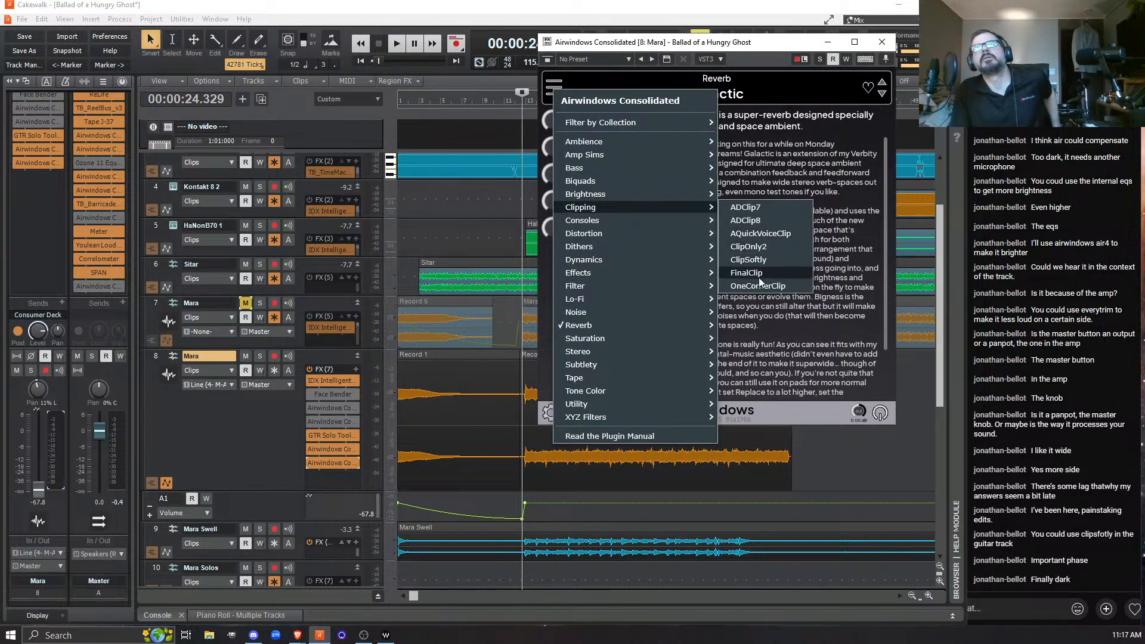
{"action": "left_click", "coordinate": [756, 261]}
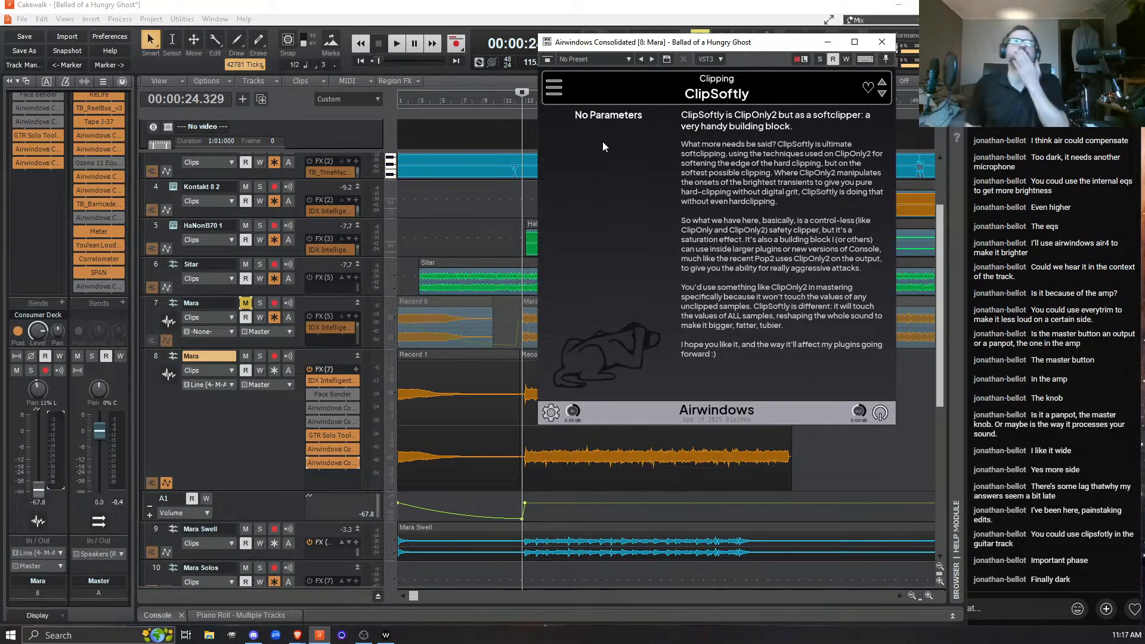
{"action": "key", "text": "space"}
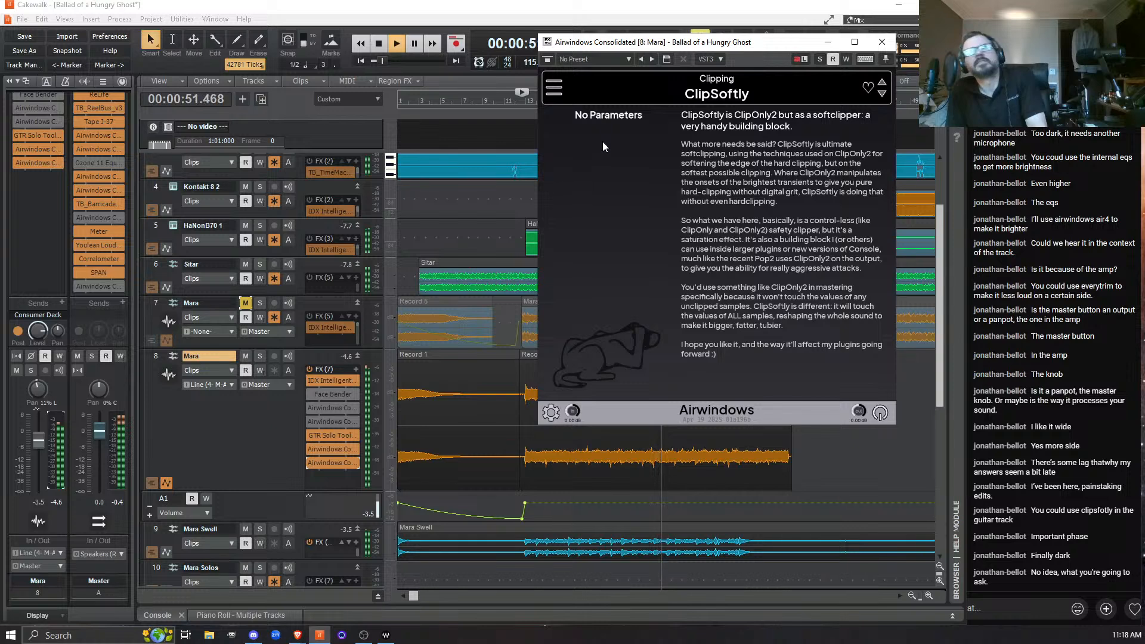
{"action": "key", "text": "space"}
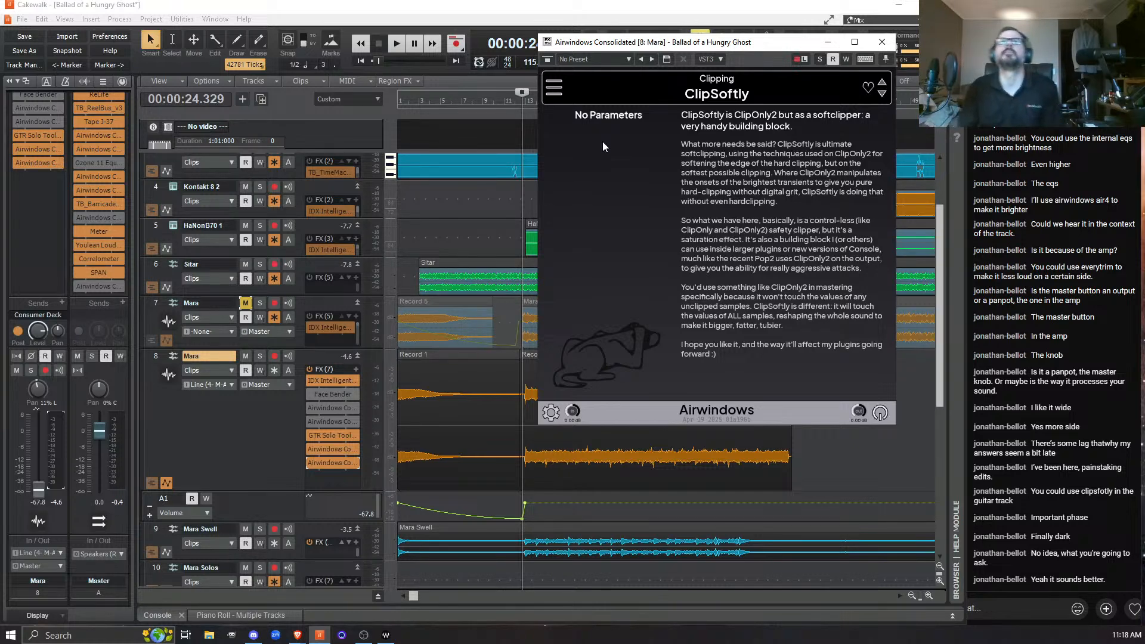
Try OneCornerClip and ClipOnly2 in the new Airwindows instance, return it to ClipSoftly, and close its window.
{"action": "left_click", "coordinate": [554, 87]}
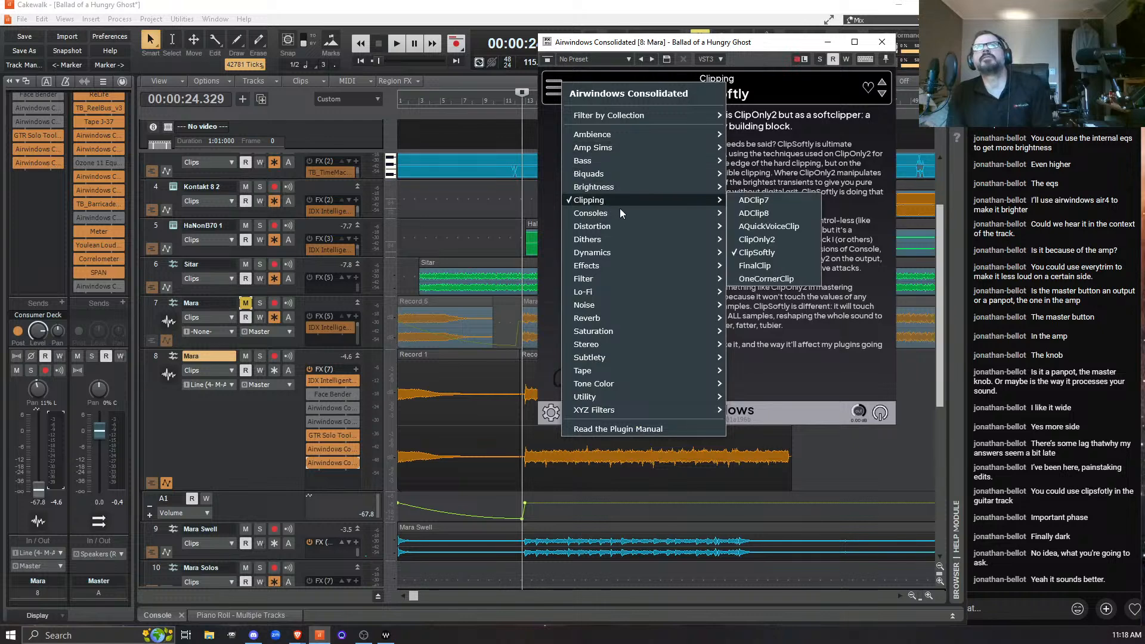
{"action": "mouse_move", "coordinate": [614, 199]}
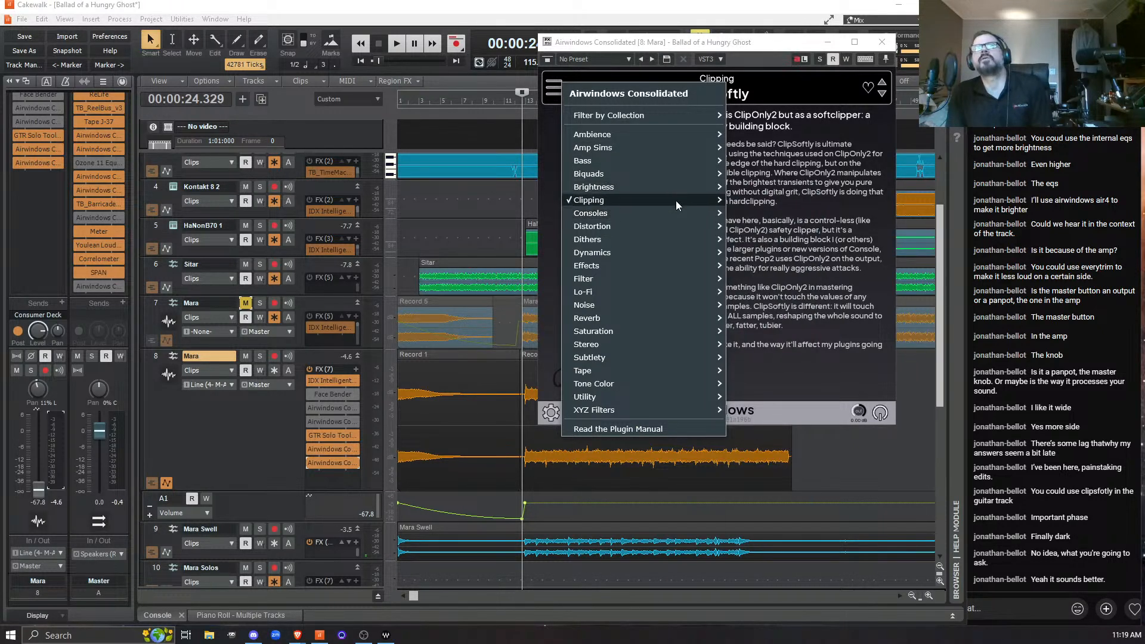
{"action": "left_click", "coordinate": [769, 278]}
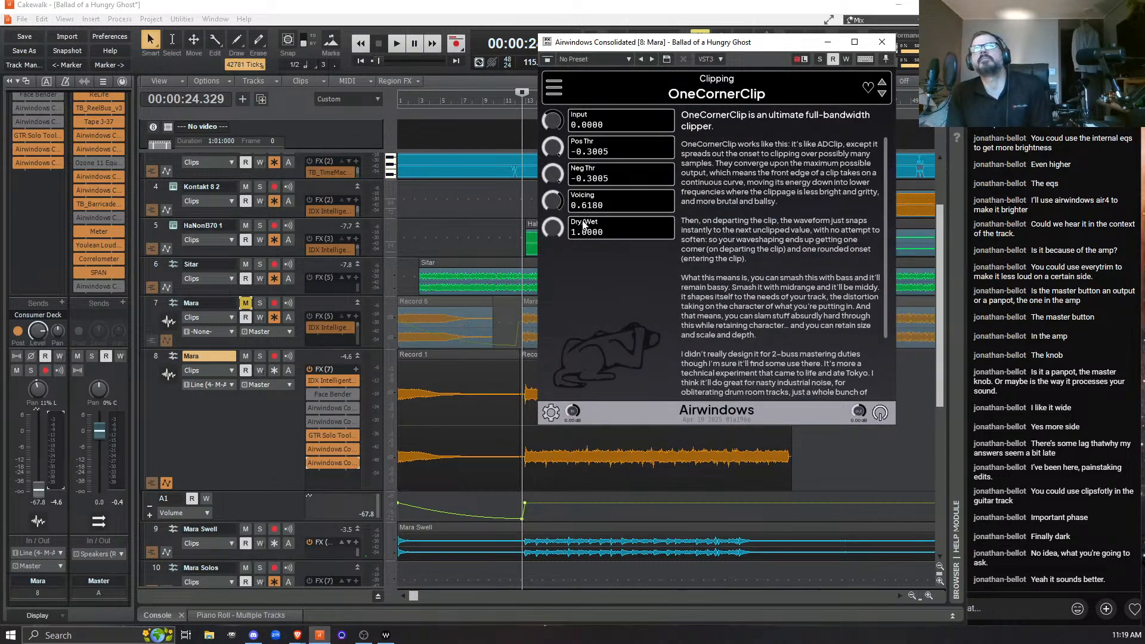
{"action": "left_click", "coordinate": [555, 83]}
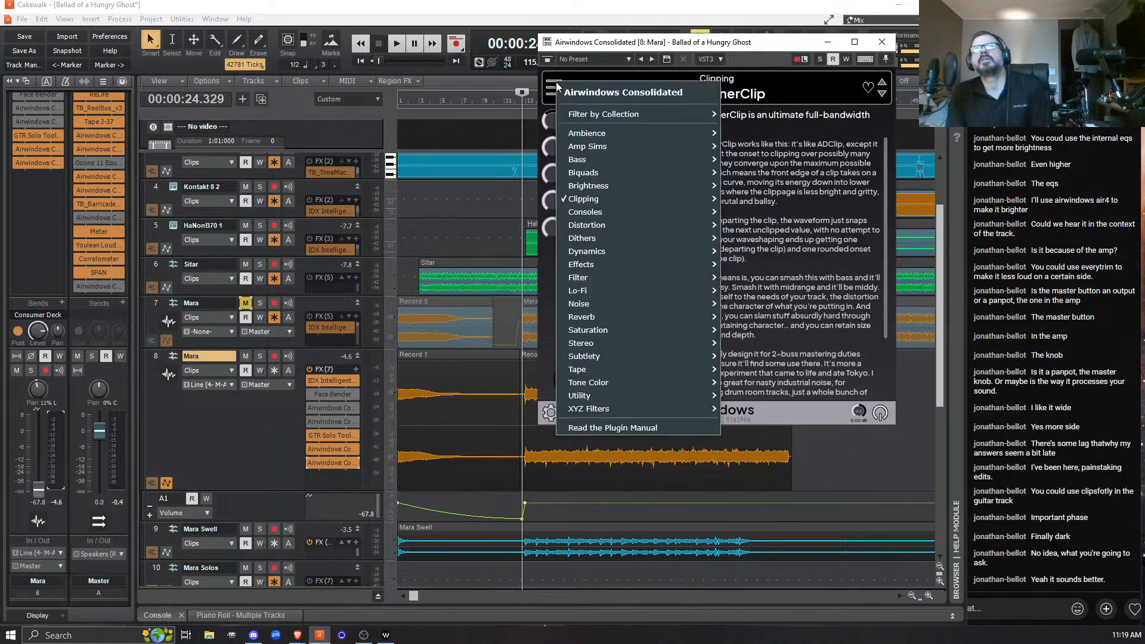
{"action": "mouse_move", "coordinate": [617, 202]}
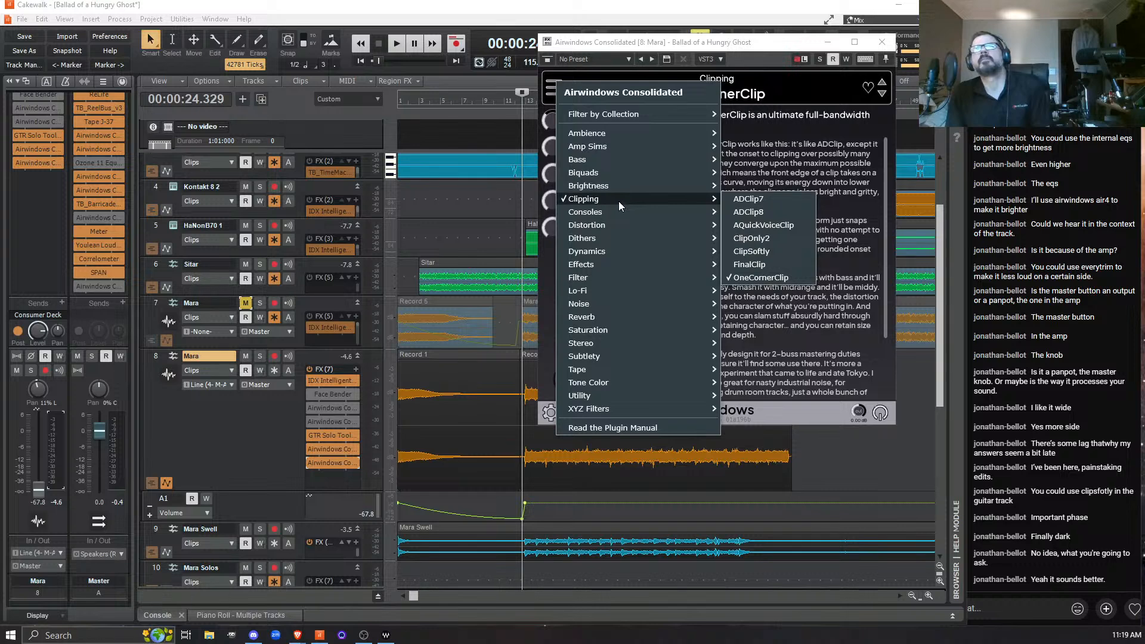
{"action": "left_click", "coordinate": [777, 237]}
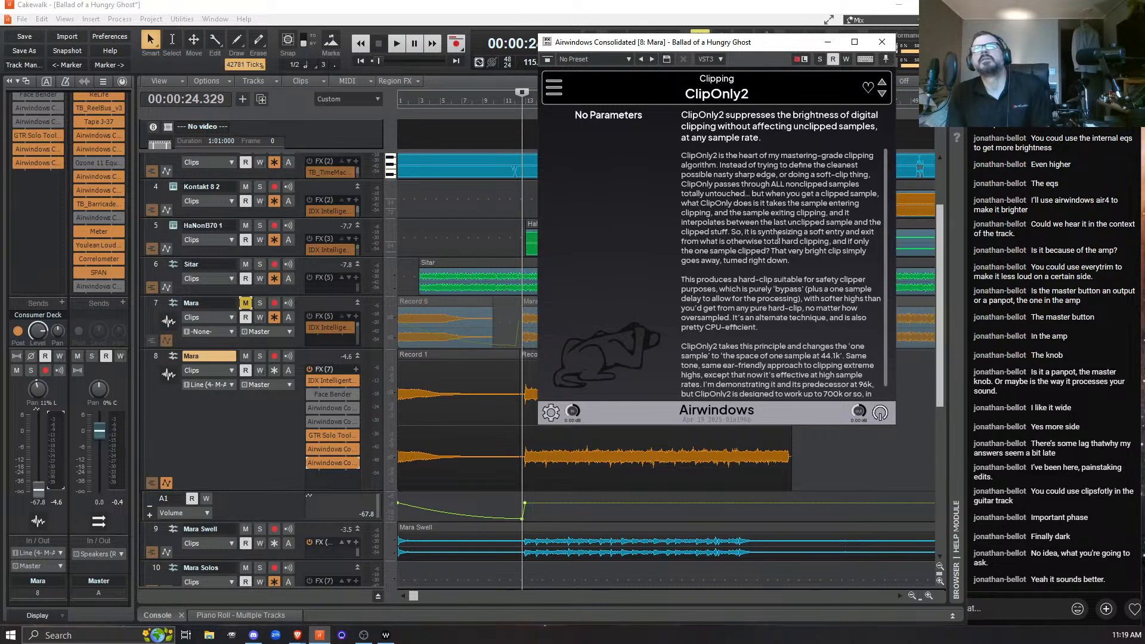
{"action": "left_click", "coordinate": [553, 87]}
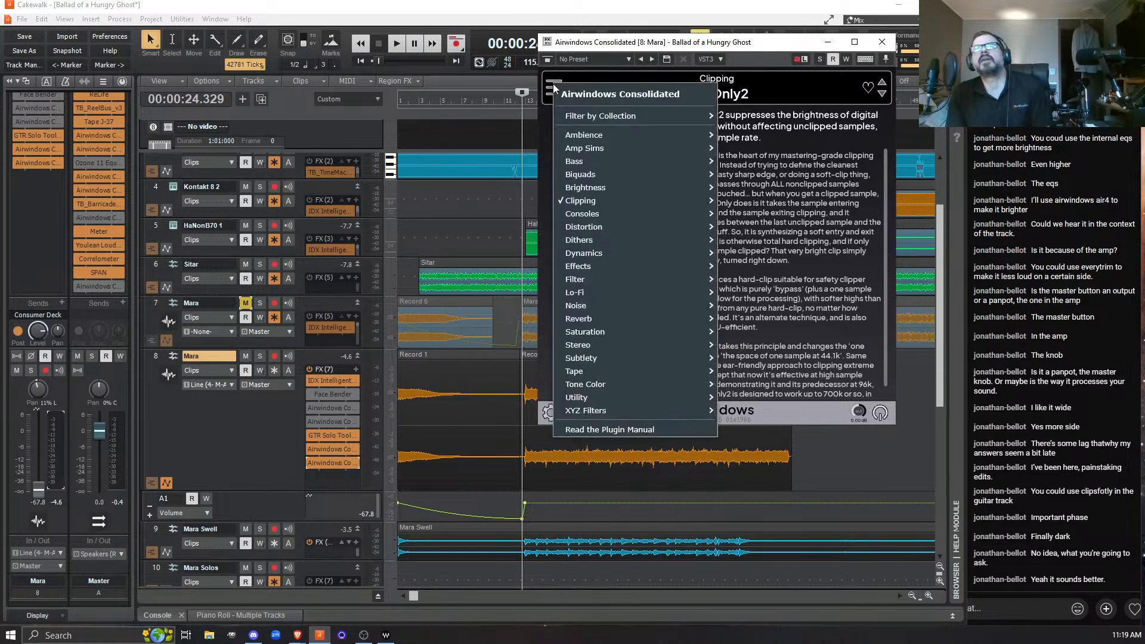
{"action": "mouse_move", "coordinate": [595, 202]}
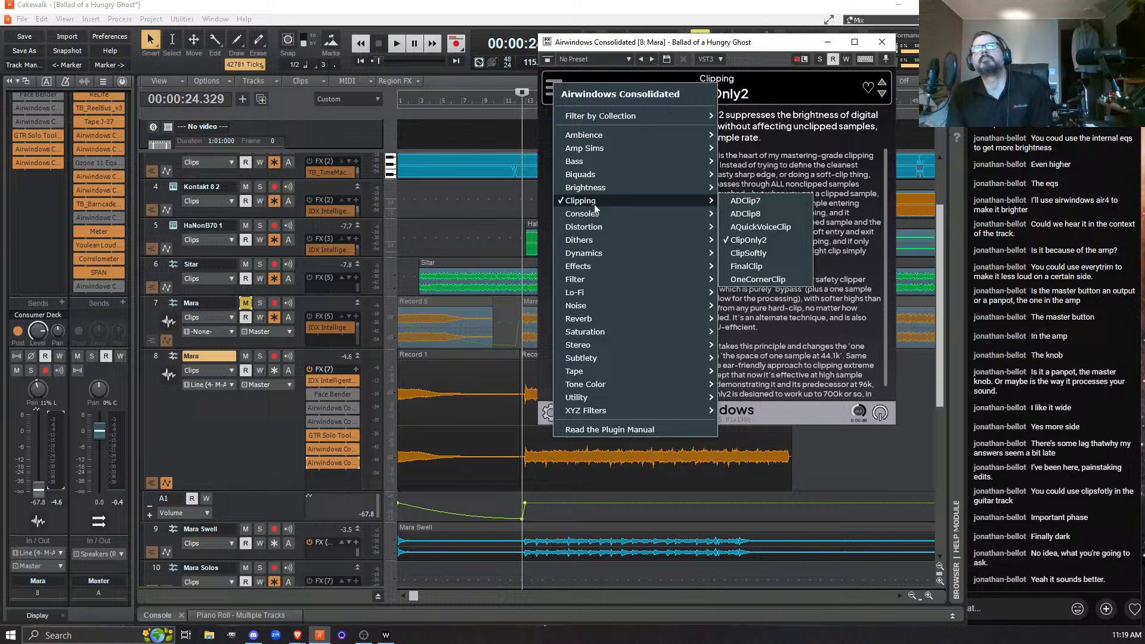
{"action": "left_click", "coordinate": [800, 253]}
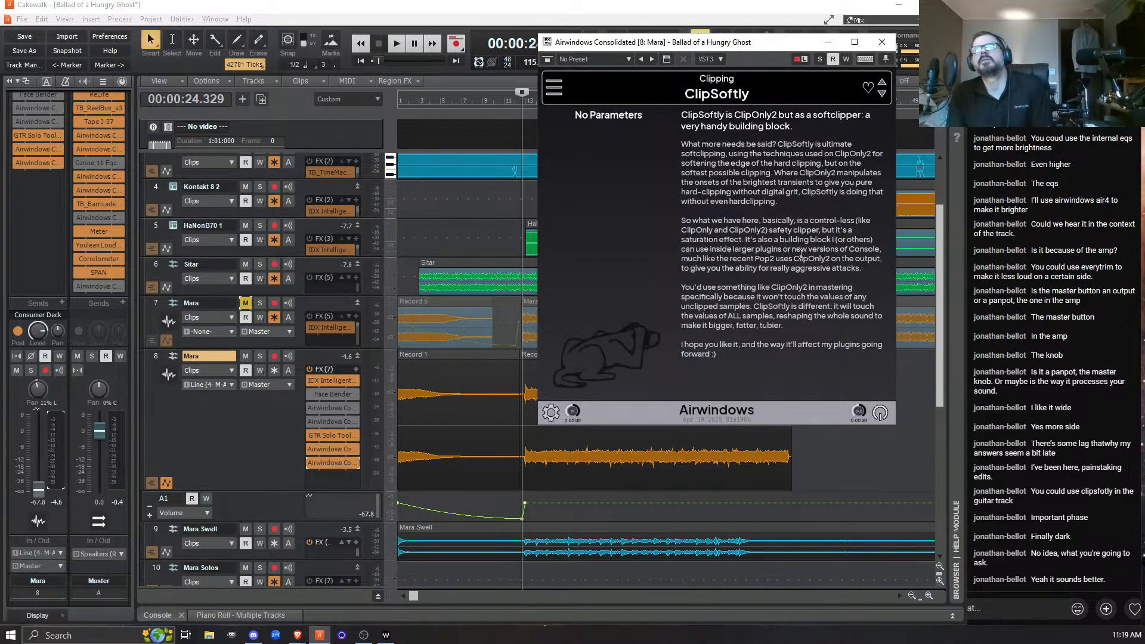
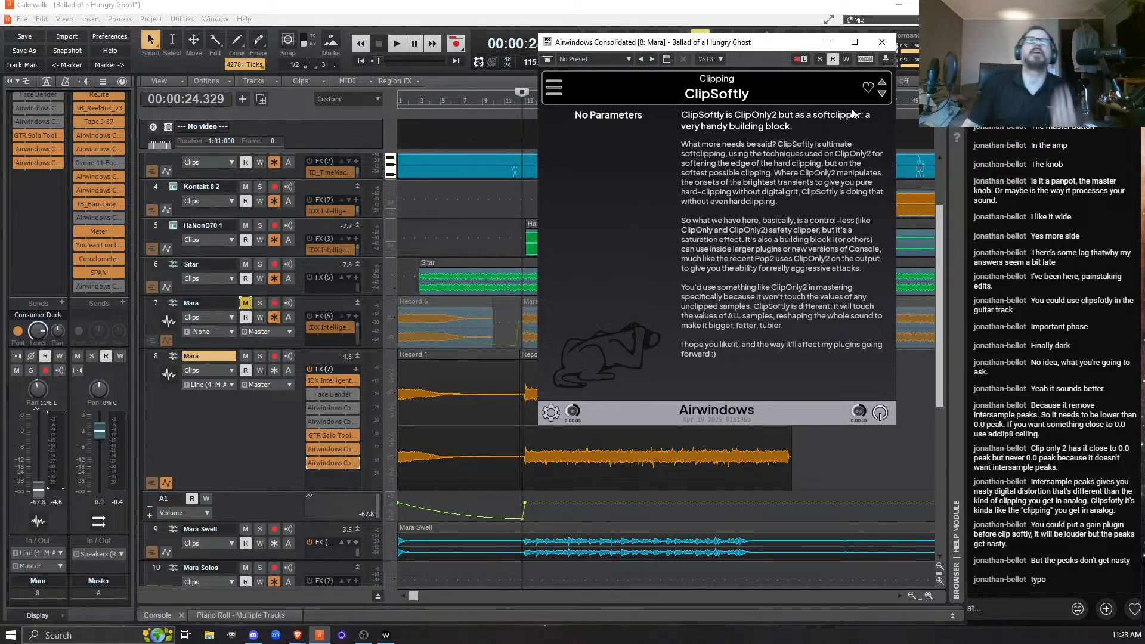
{"action": "left_click", "coordinate": [877, 46]}
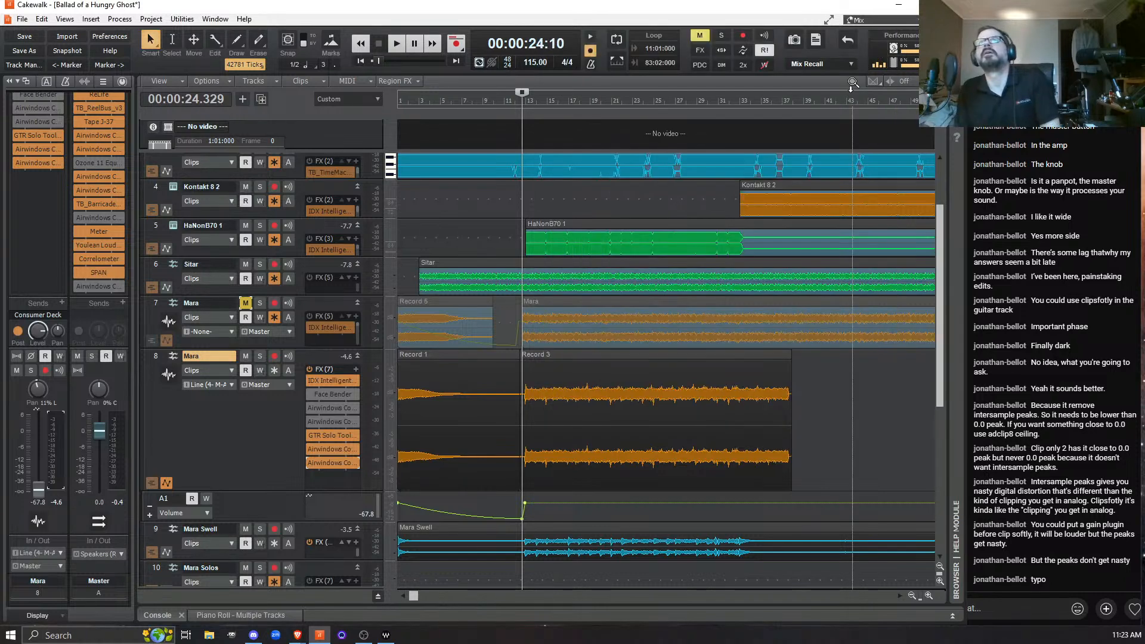
Insert another Airwindows Consolidated instance on the track 8 Mara guitar and load the PurestGain utility.
{"action": "right_click", "coordinate": [357, 369]}
{"action": "mouse_move", "coordinate": [419, 250]}
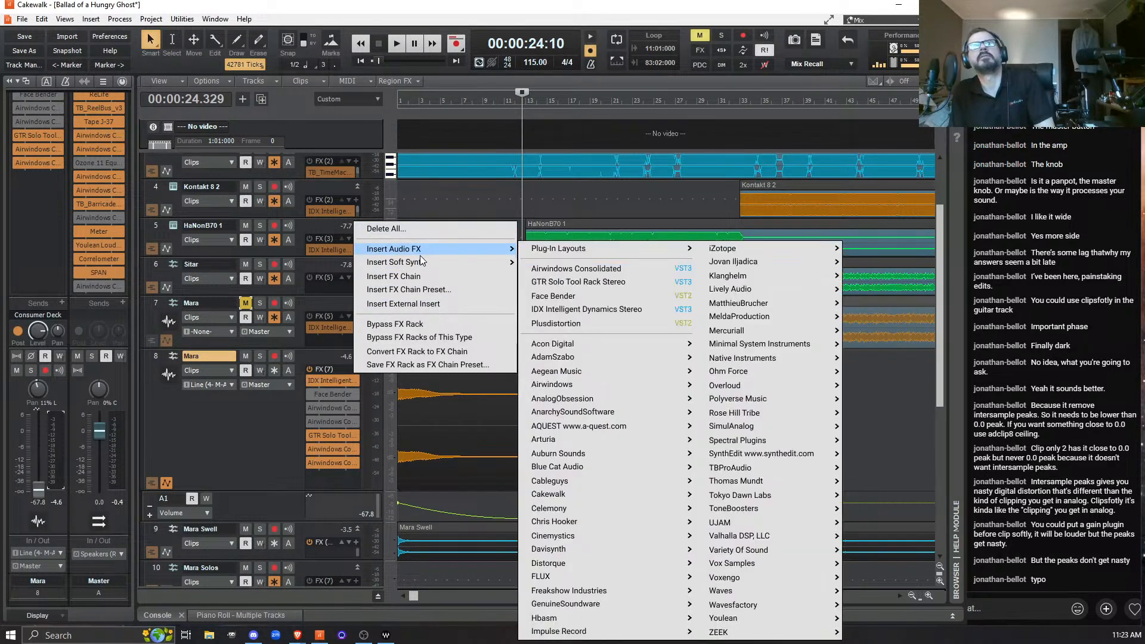
{"action": "left_click", "coordinate": [325, 464]}
{"action": "right_click", "coordinate": [324, 463]}
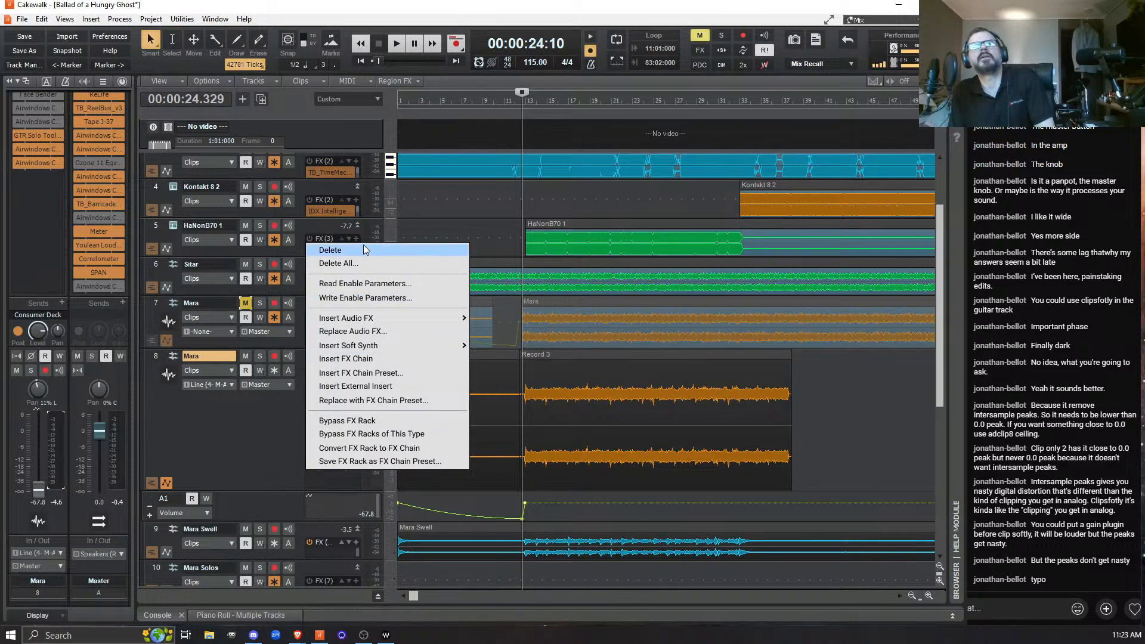
{"action": "mouse_move", "coordinate": [395, 319]}
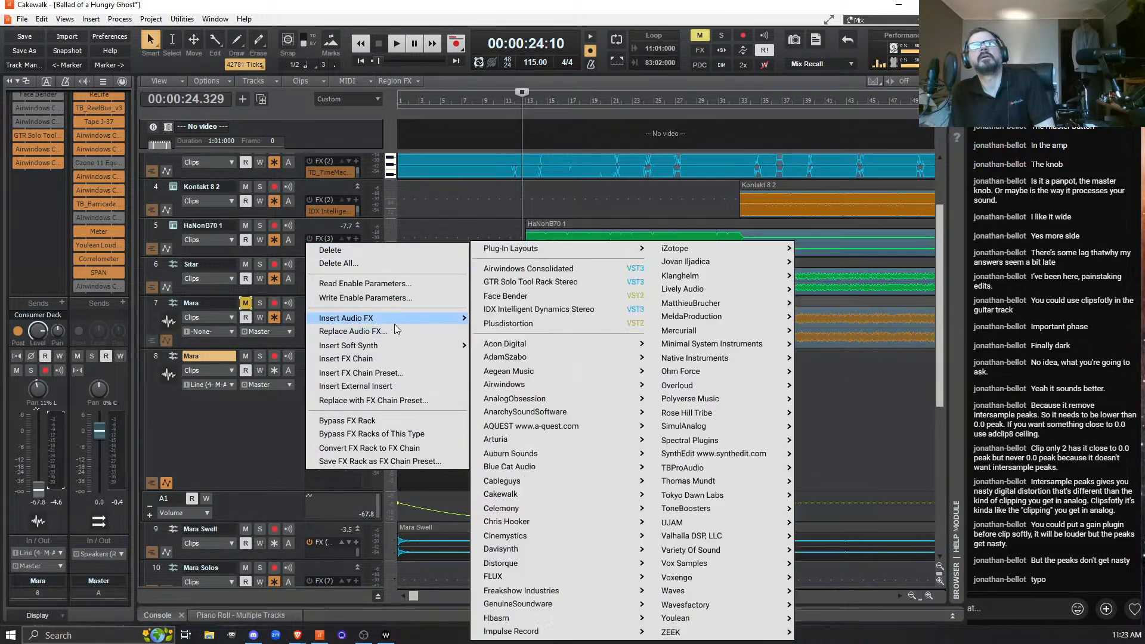
{"action": "left_click", "coordinate": [520, 270]}
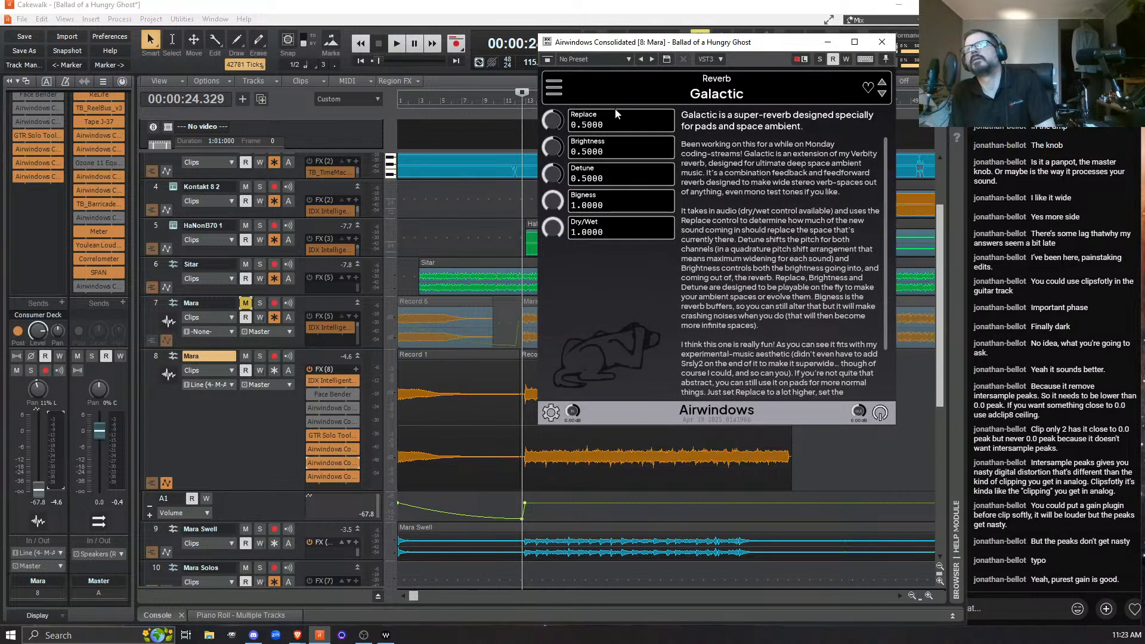
{"action": "left_click", "coordinate": [554, 87]}
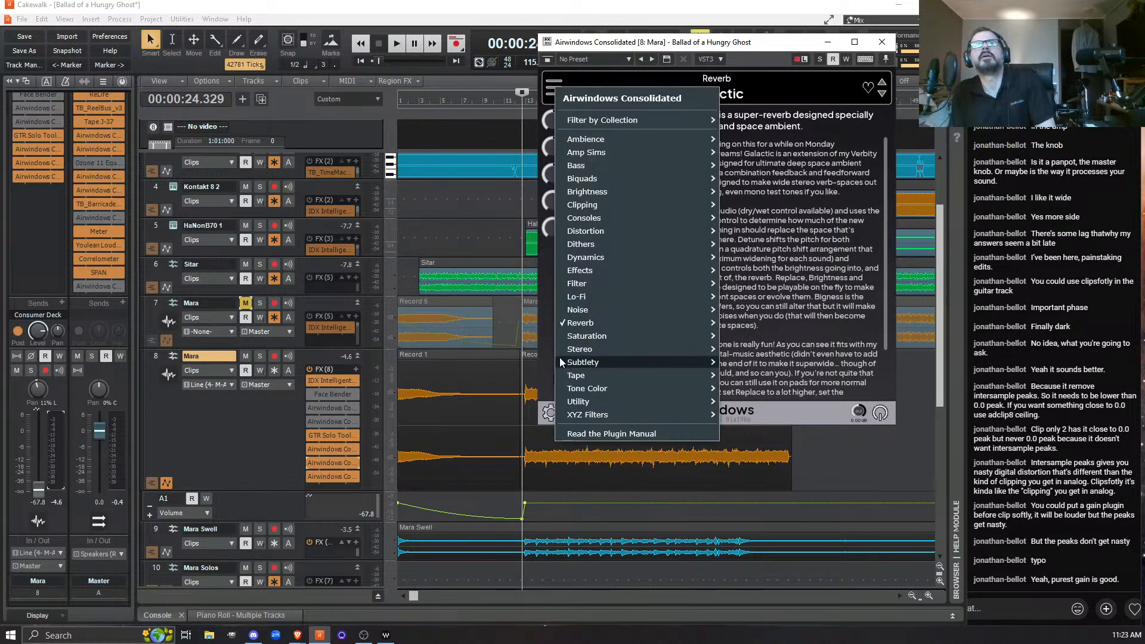
{"action": "mouse_move", "coordinate": [577, 403]}
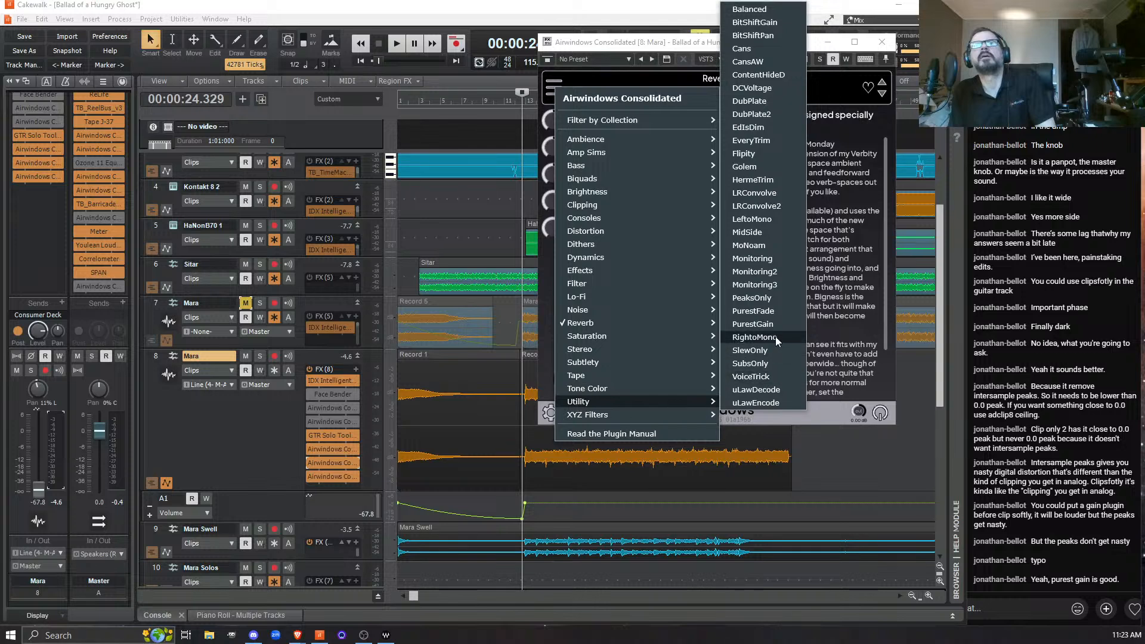
{"action": "left_click", "coordinate": [763, 325]}
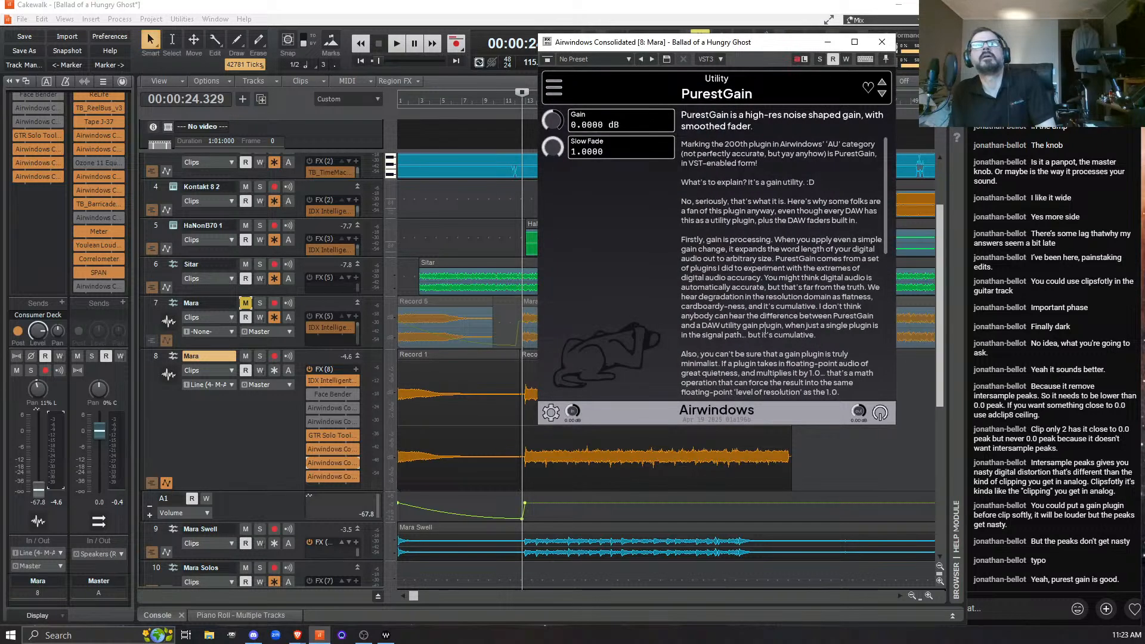
Check which effects are in track 8's last two Airwindows slots, ending with PurestGain open.
{"action": "double_click", "coordinate": [321, 480]}
{"action": "double_click", "coordinate": [323, 461]}
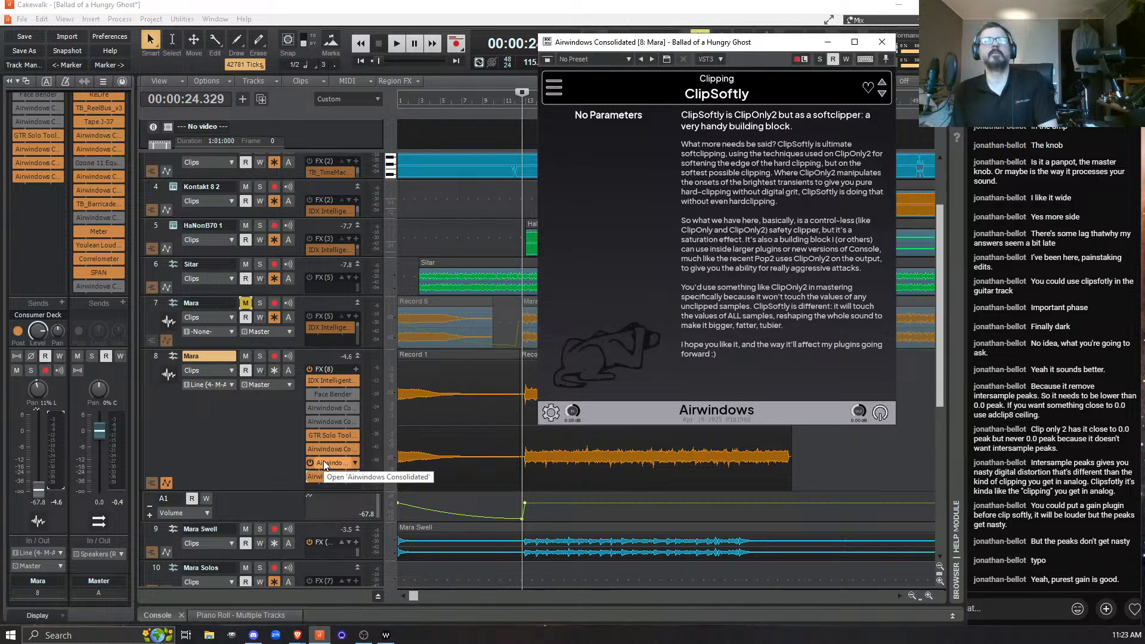
{"action": "double_click", "coordinate": [324, 461]}
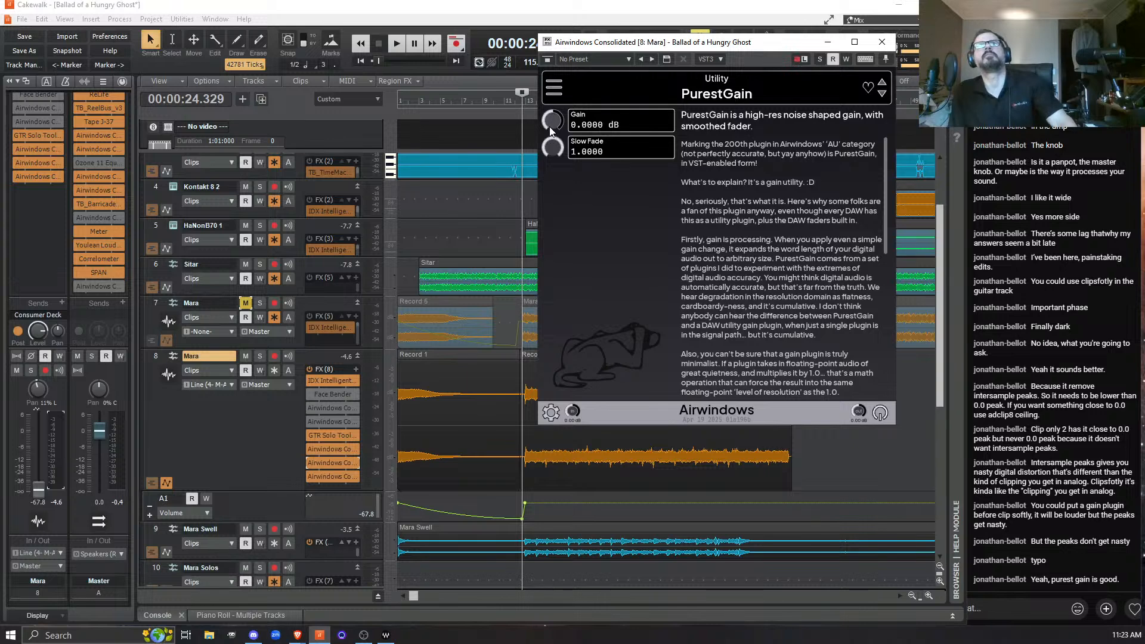
Set PurestGain's Gain to 0.3 dB and audition the guitar briefly from 00:00:24:10.
{"action": "left_click_drag", "start_coordinate": [550, 125], "coordinate": [585, 125]}
{"action": "left_click", "coordinate": [587, 126]}
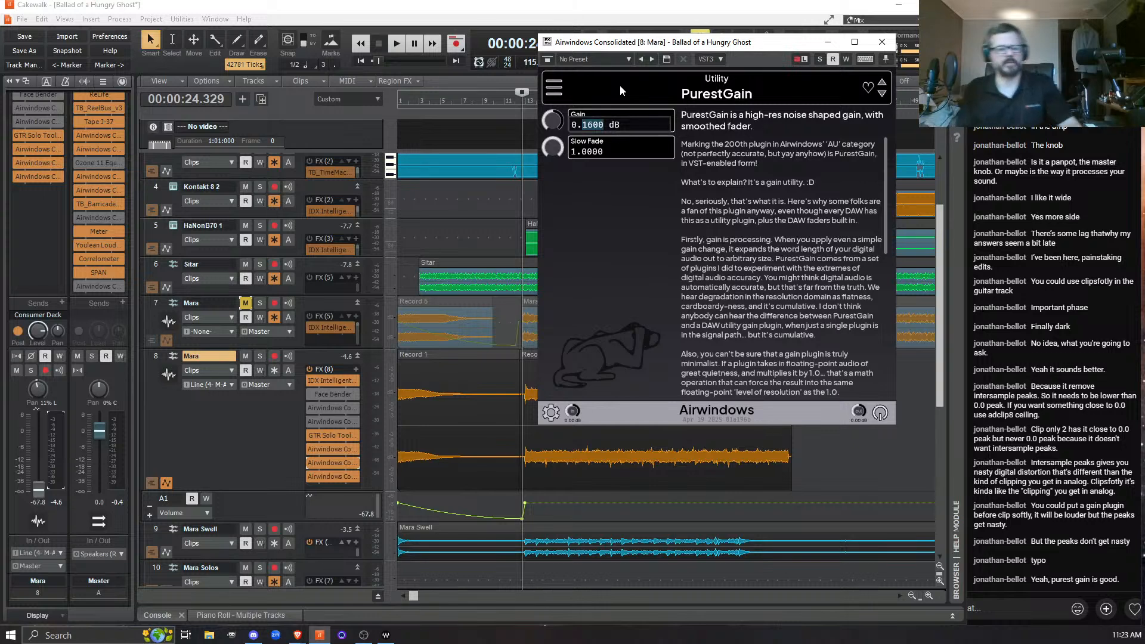
{"action": "type", "text": "3"}
{"action": "key", "text": "Return"}
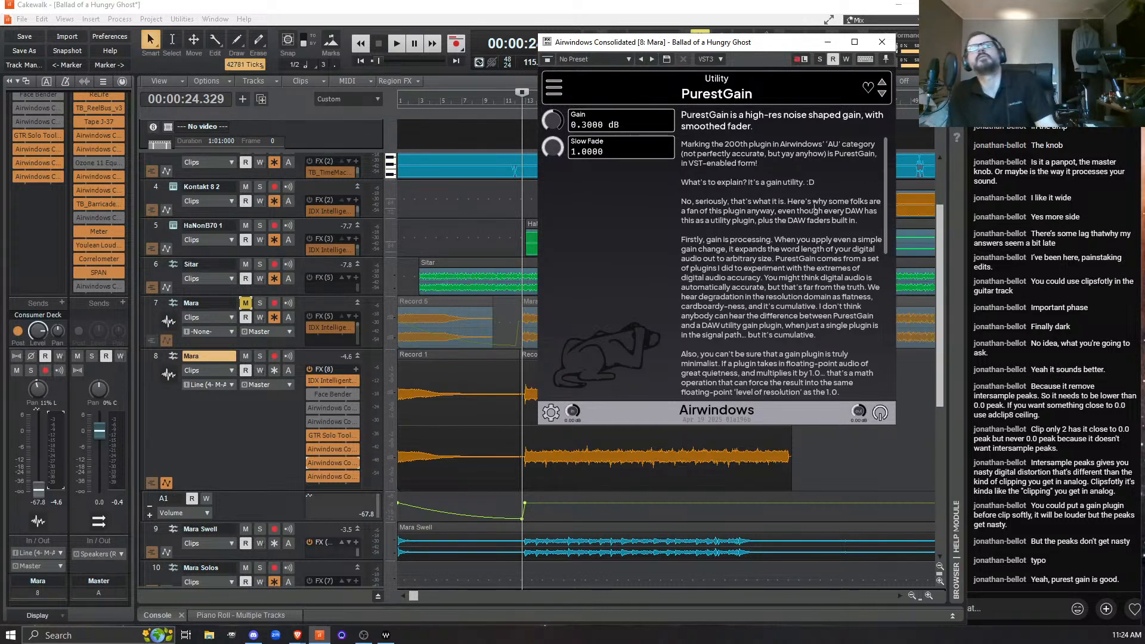
{"action": "key", "text": "space"}
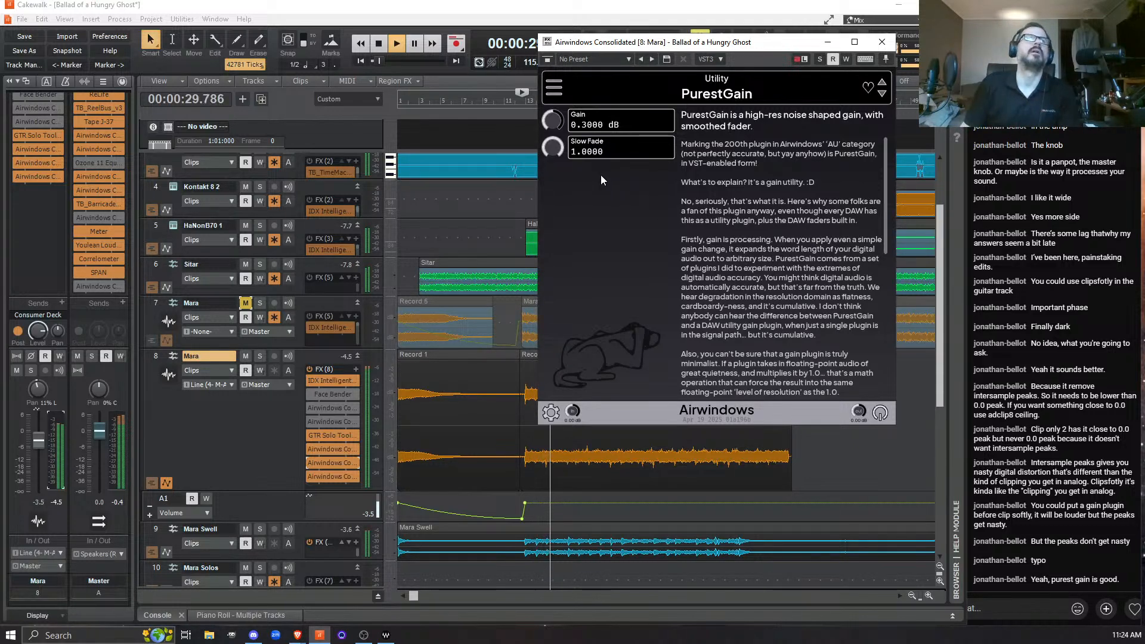
{"action": "key", "text": "space"}
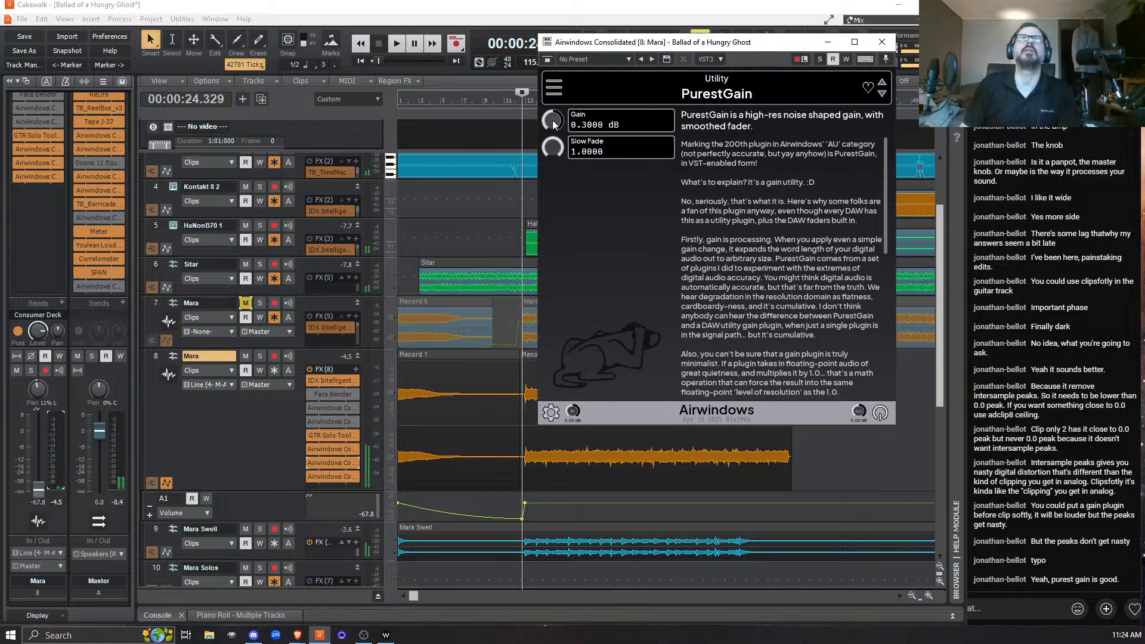
Set PurestGain's Gain to 3 dB and play the passage from 00:00:24:10.
{"action": "double_click", "coordinate": [594, 126]}
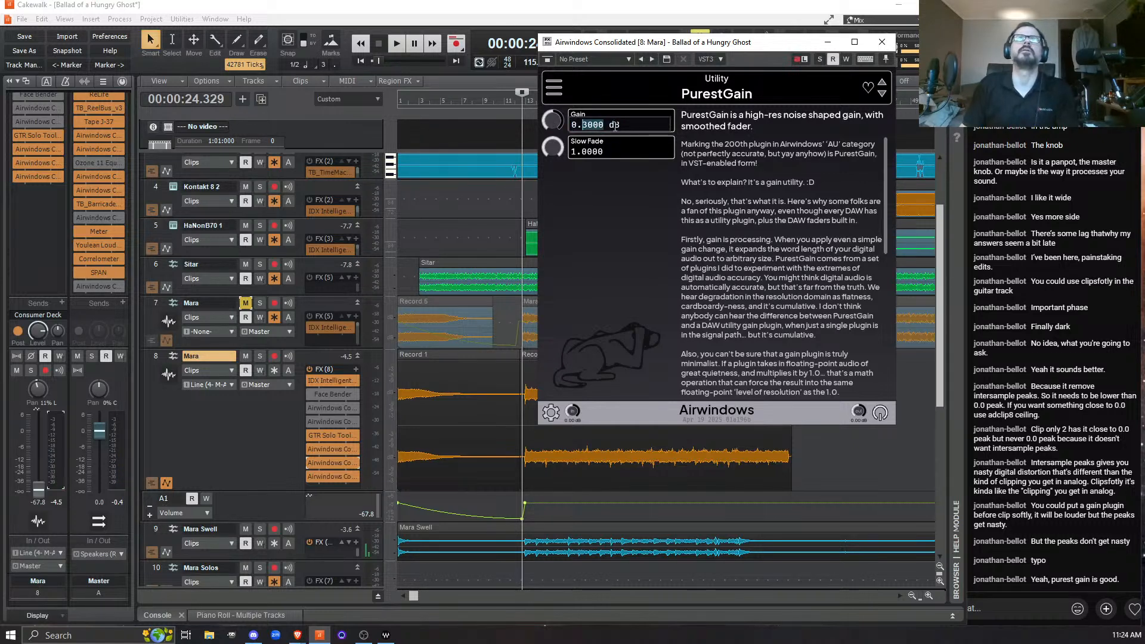
{"action": "left_click_drag", "start_coordinate": [604, 125], "coordinate": [571, 124]}
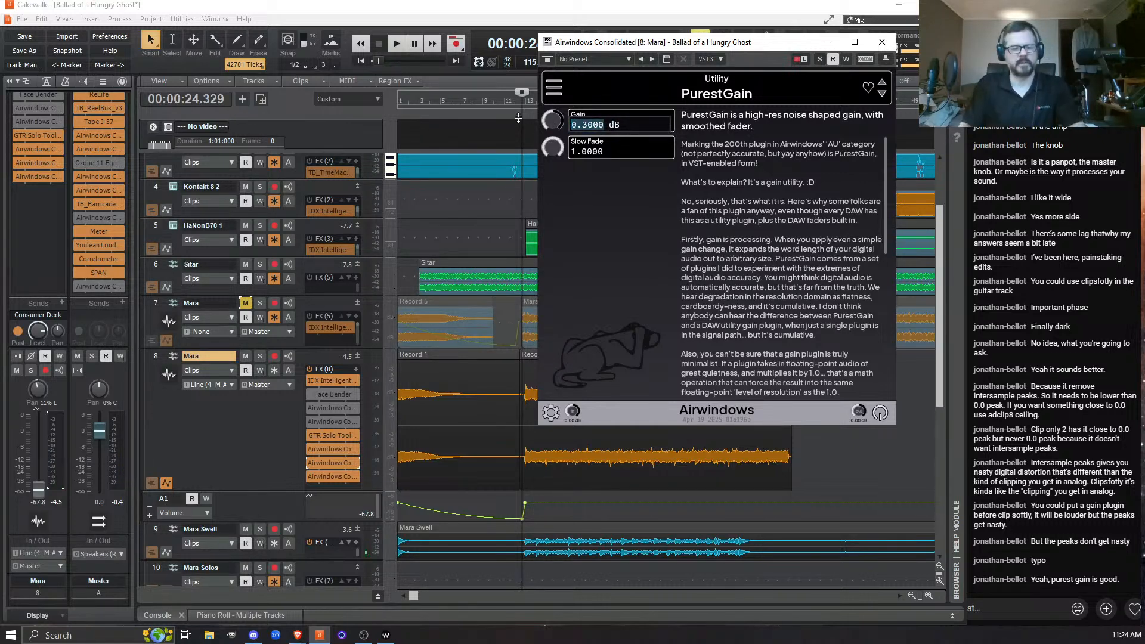
{"action": "type", "text": "3"}
{"action": "key", "text": "Return"}
{"action": "key", "text": "space"}
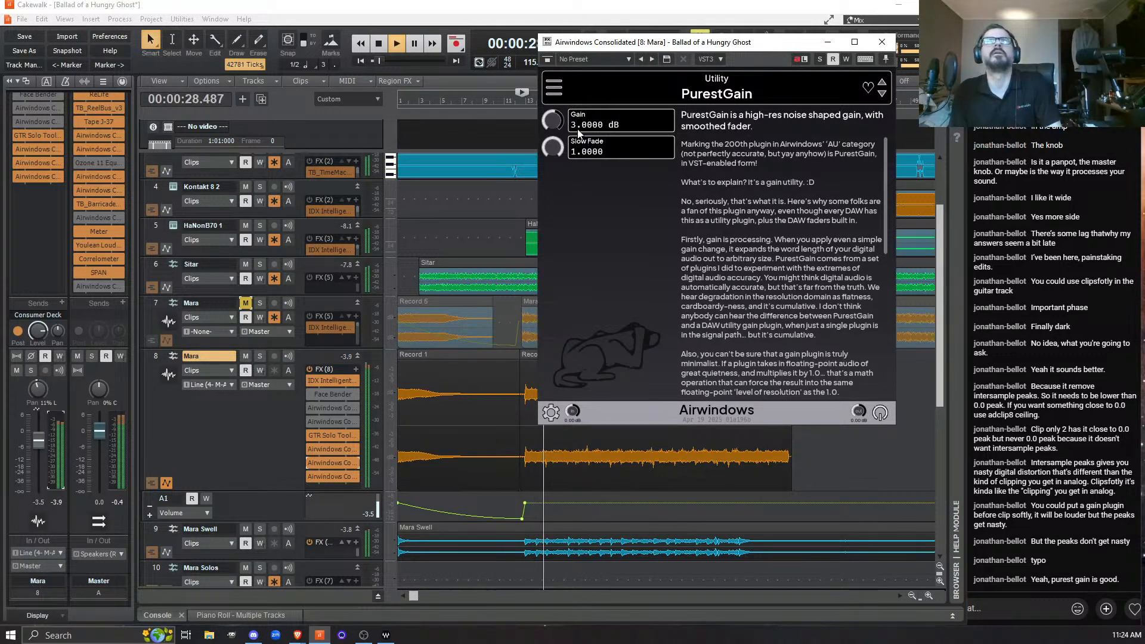
Raise PurestGain's Gain to 8.6 dB, reset track 8's peak reading, and audition the passage.
{"action": "mouse_move", "coordinate": [546, 120]}
{"action": "left_mouse_down"}
{"action": "mouse_move", "coordinate": [542, 108]}
{"action": "mouse_move", "coordinate": [543, 119]}
{"action": "left_mouse_up"}
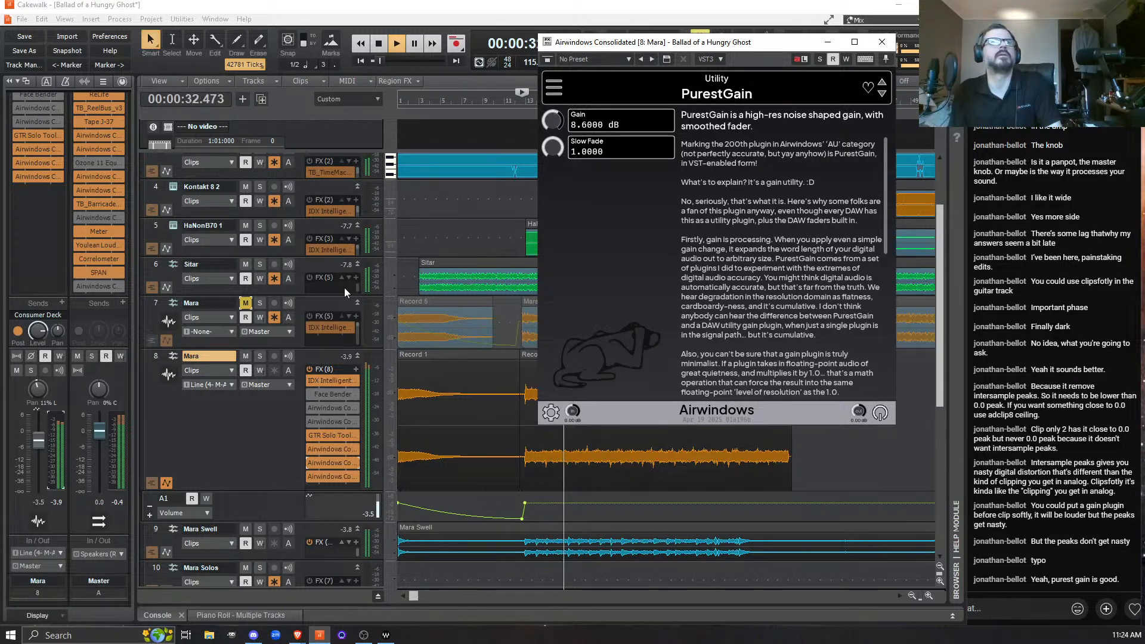
{"action": "left_click", "coordinate": [56, 501]}
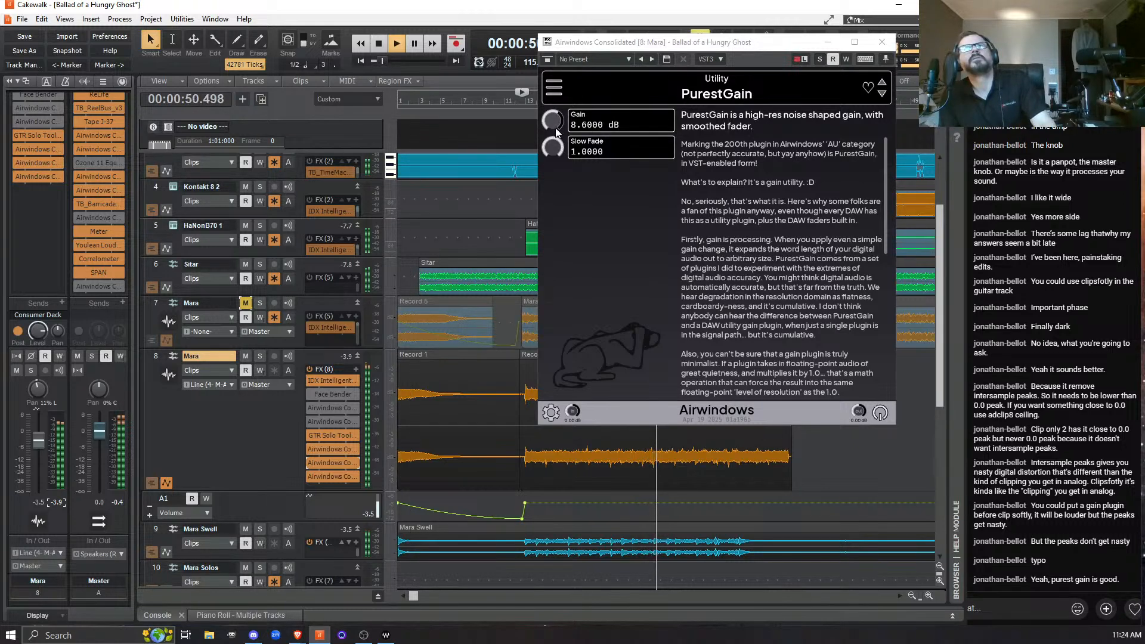
{"action": "key", "text": "space"}
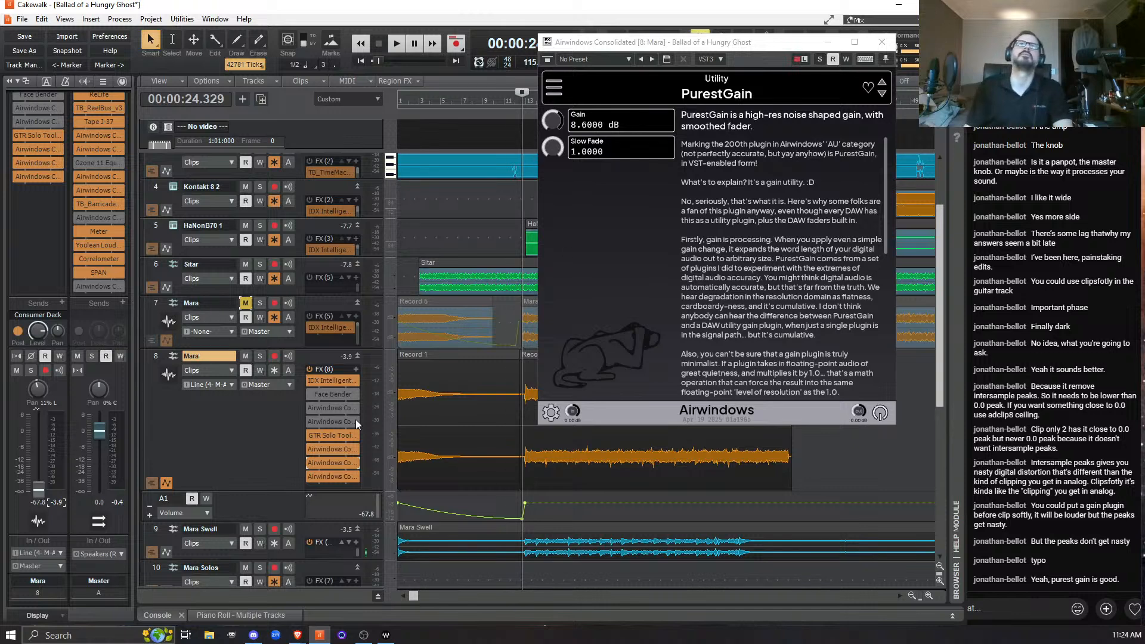
Compare the track 8 Mara guitar with PurestGain bypassed and enabled, playing the passage from 00:00:24:10.
{"action": "left_click", "coordinate": [310, 464]}
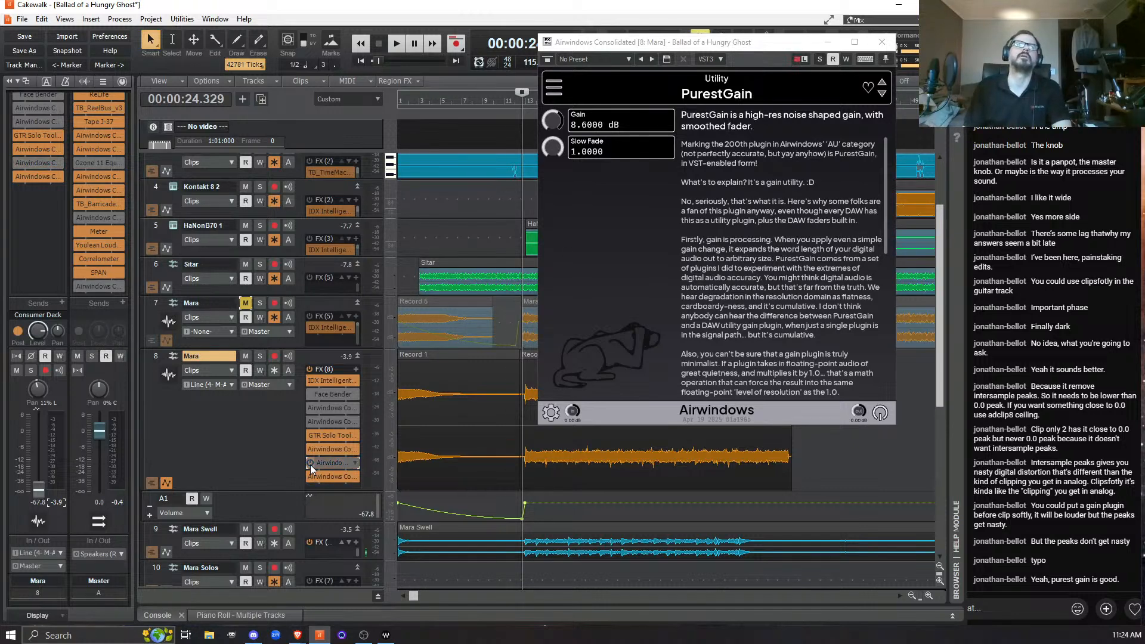
{"action": "key", "text": "space"}
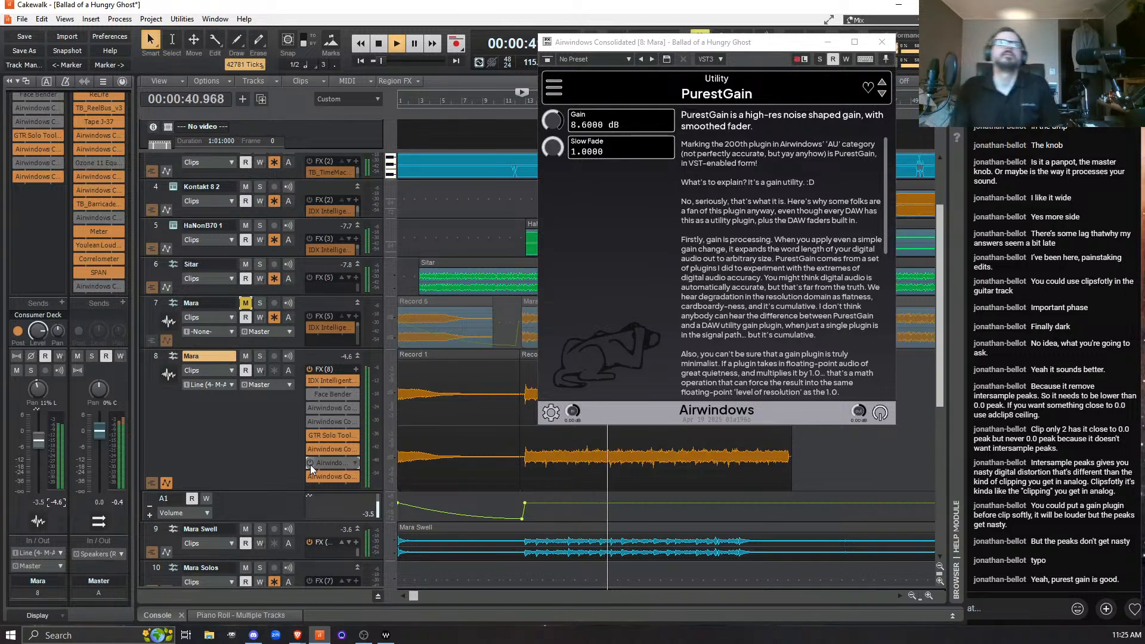
{"action": "key", "text": "space"}
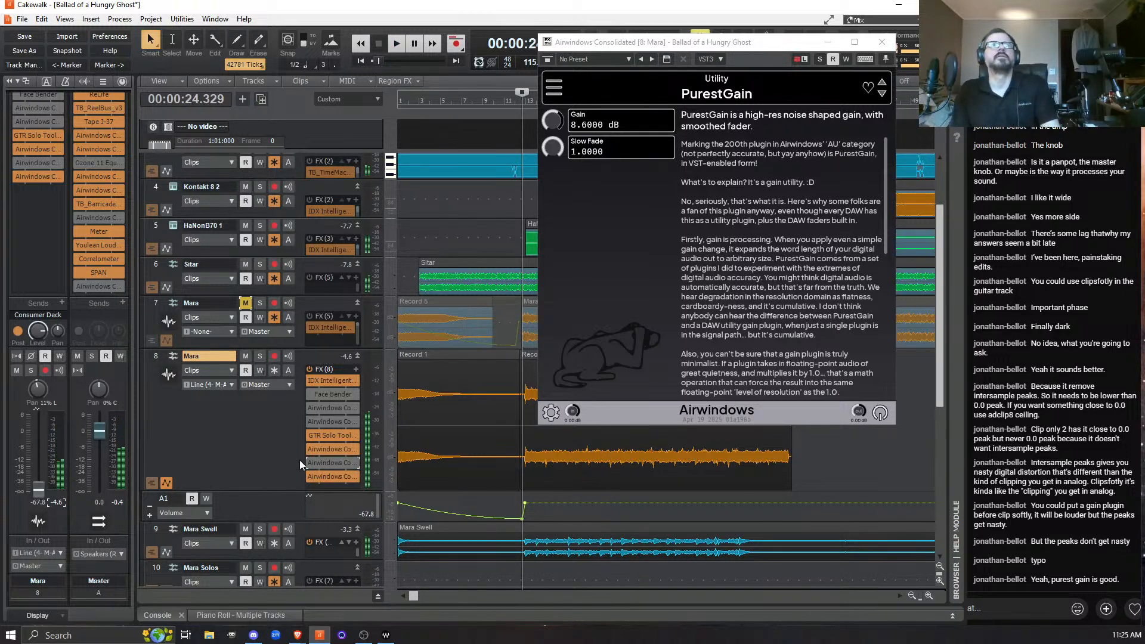
{"action": "key", "text": "space"}
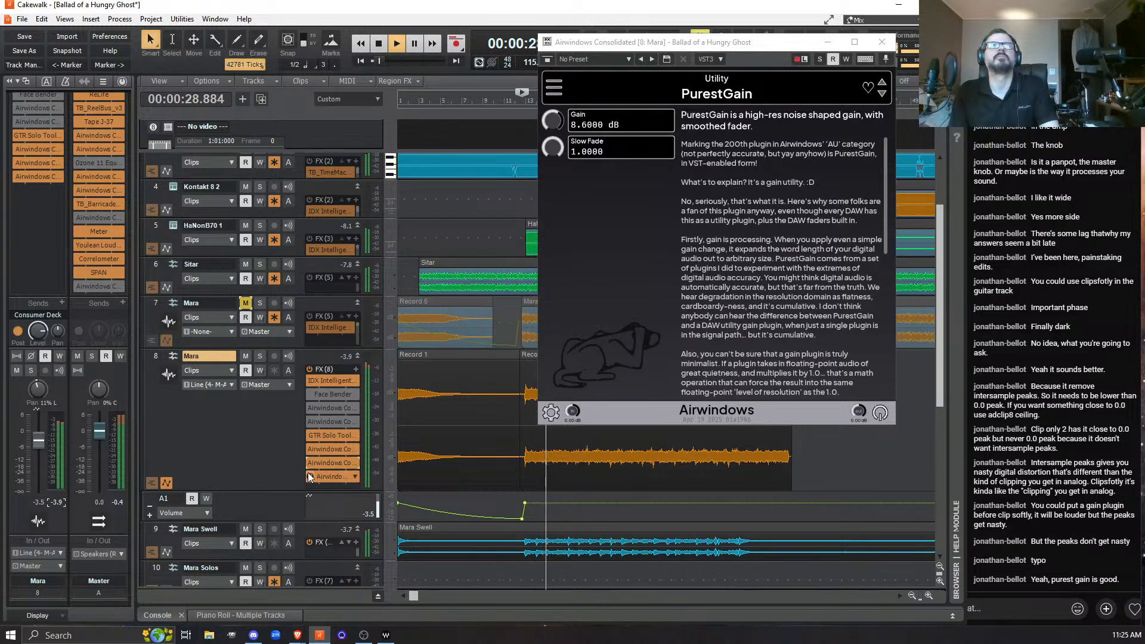
{"action": "left_click", "coordinate": [310, 462]}
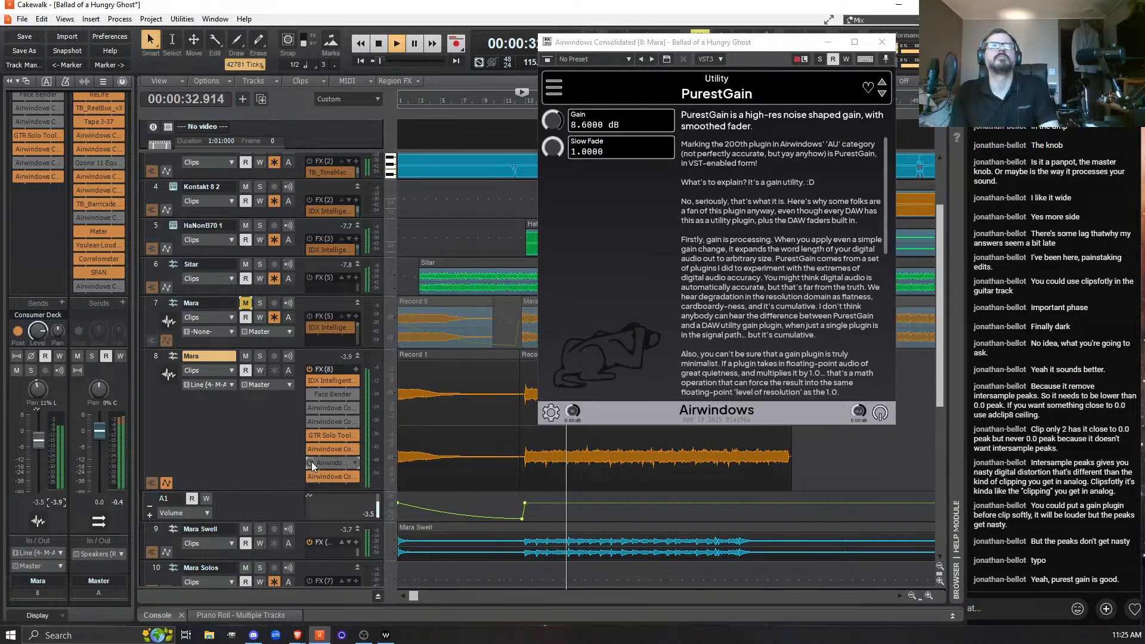
{"action": "left_click", "coordinate": [311, 461]}
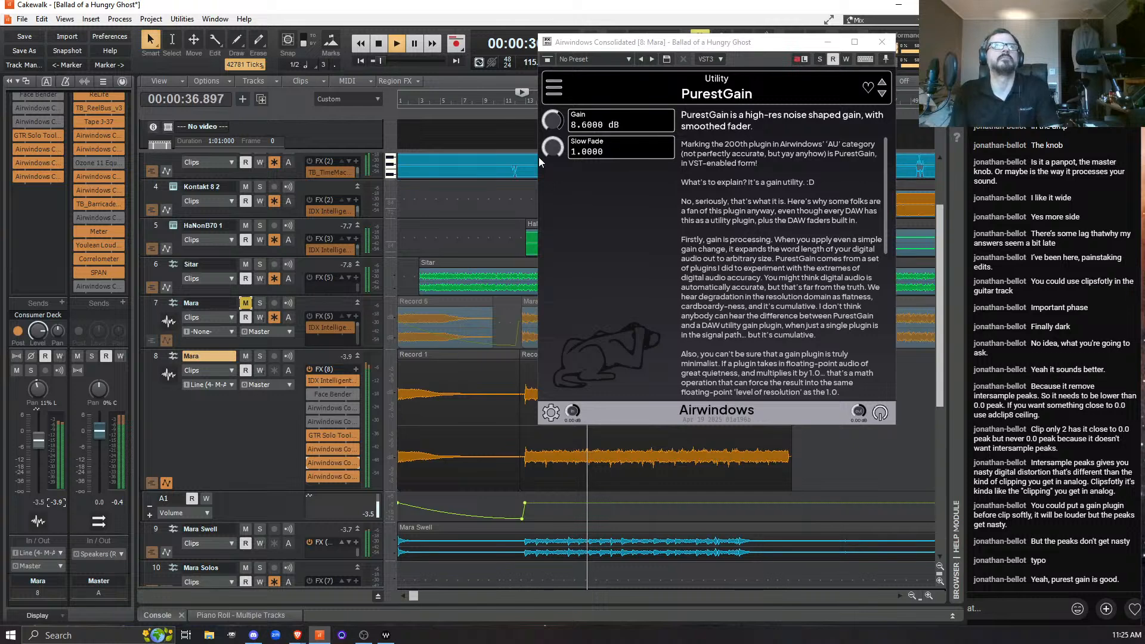
{"action": "key", "text": "space"}
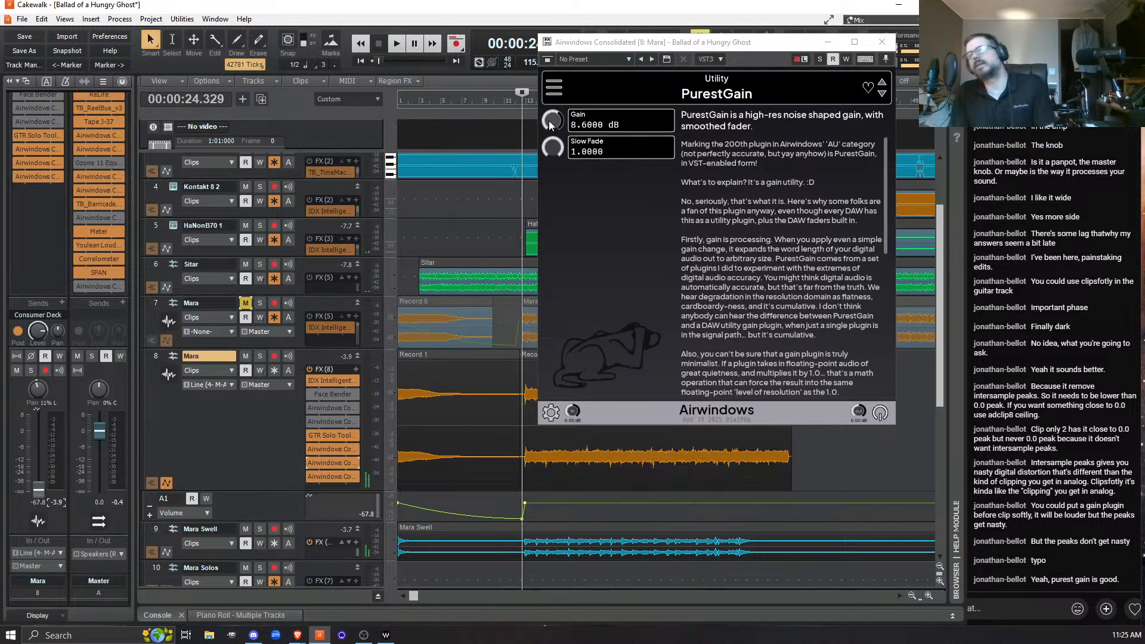
Set PurestGain's Gain to 3.8 dB, move it after the soft clipper in track 8's effects, and play the passage.
{"action": "left_click_drag", "start_coordinate": [549, 123], "coordinate": [547, 130]}
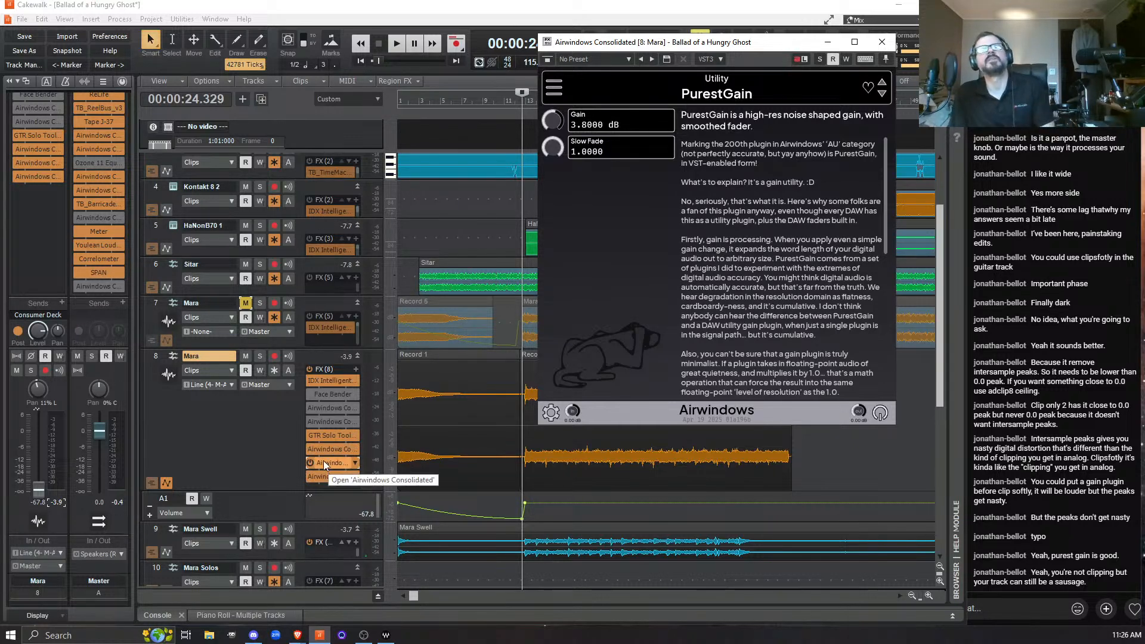
{"action": "left_click", "coordinate": [326, 478]}
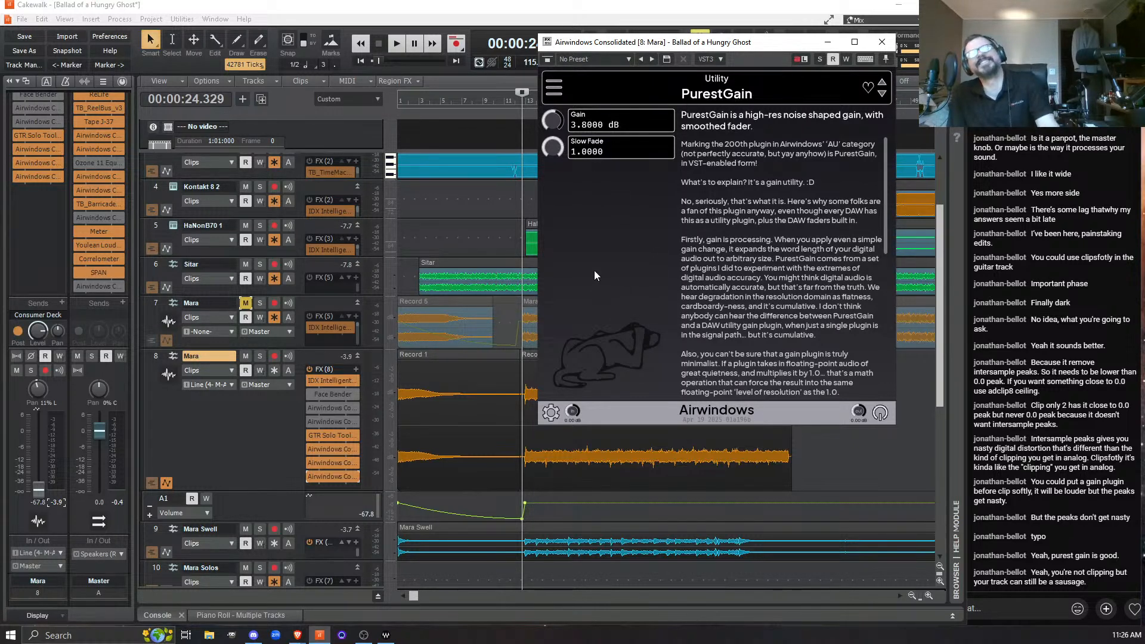
{"action": "key", "text": "space"}
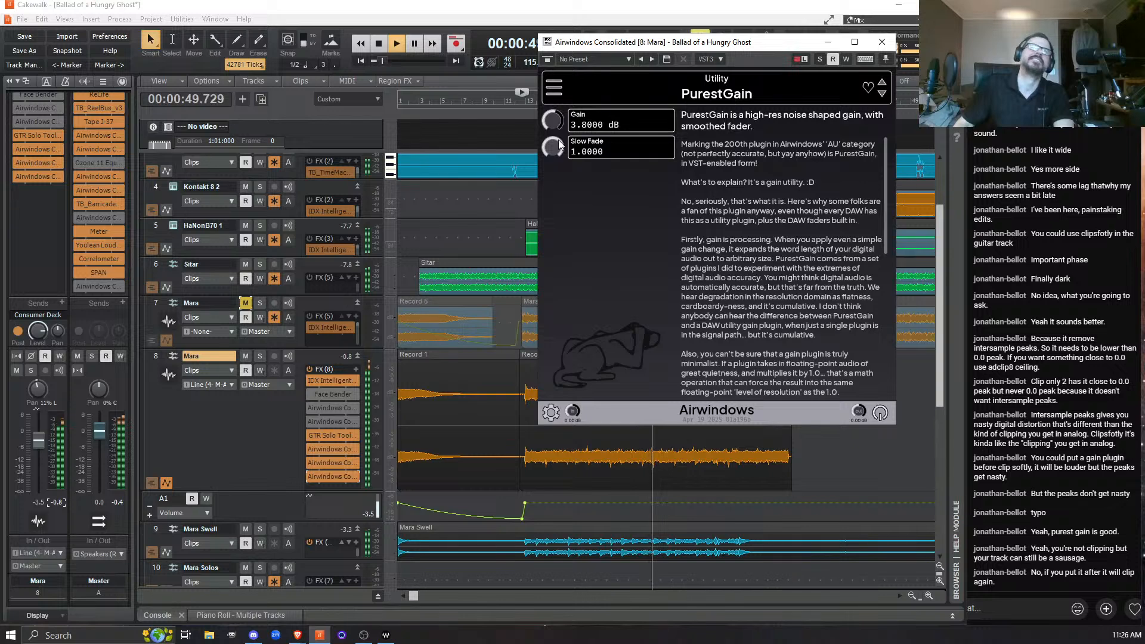
{"action": "key", "text": "space"}
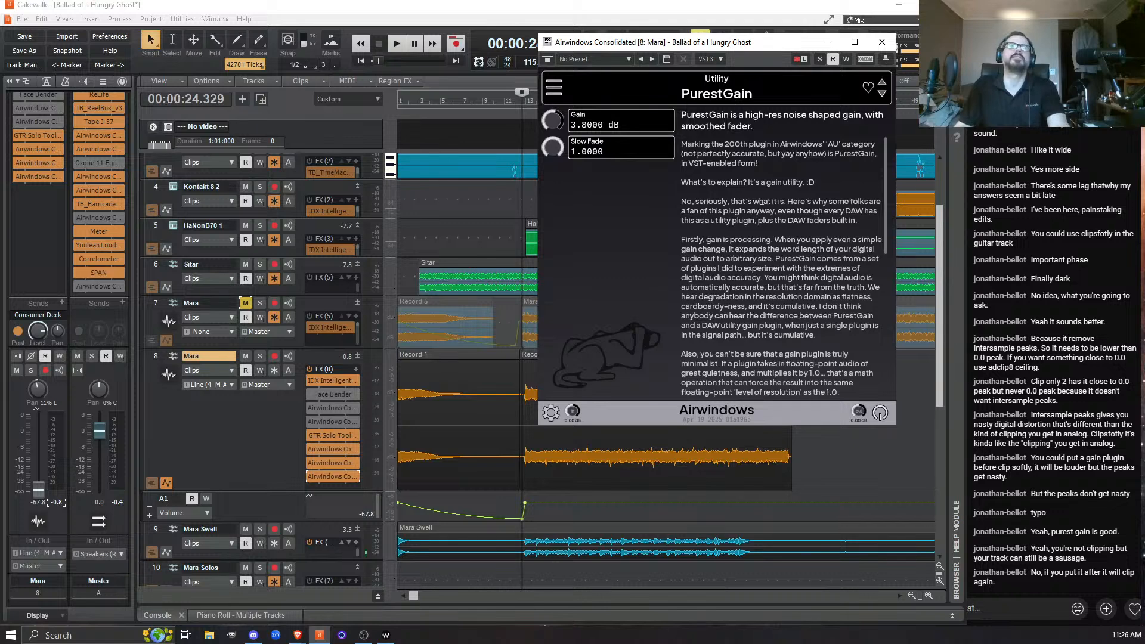
Bypass and re-enable PurestGain in track 8's last effect slot during playback to compare the levels.
{"action": "key", "text": "space"}
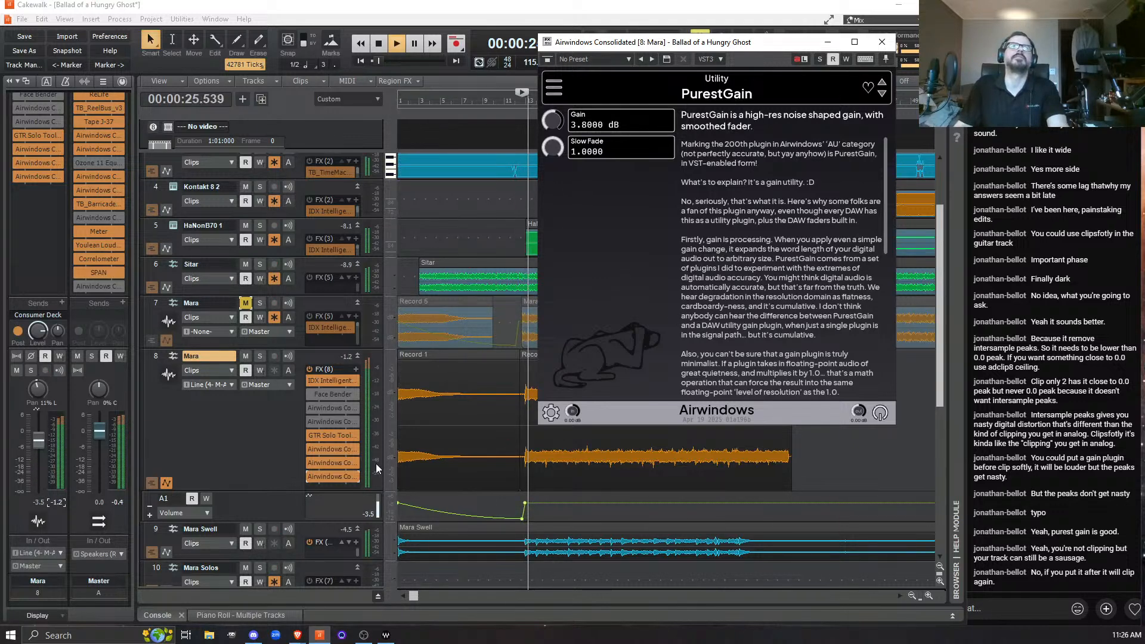
{"action": "left_click", "coordinate": [308, 477]}
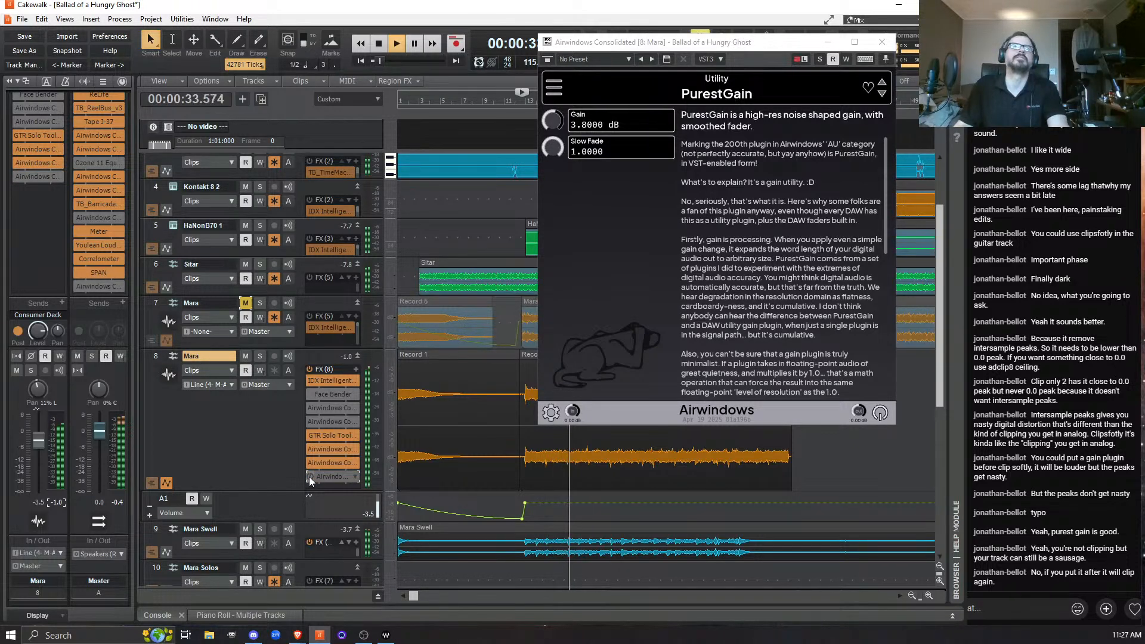
{"action": "left_click", "coordinate": [309, 476]}
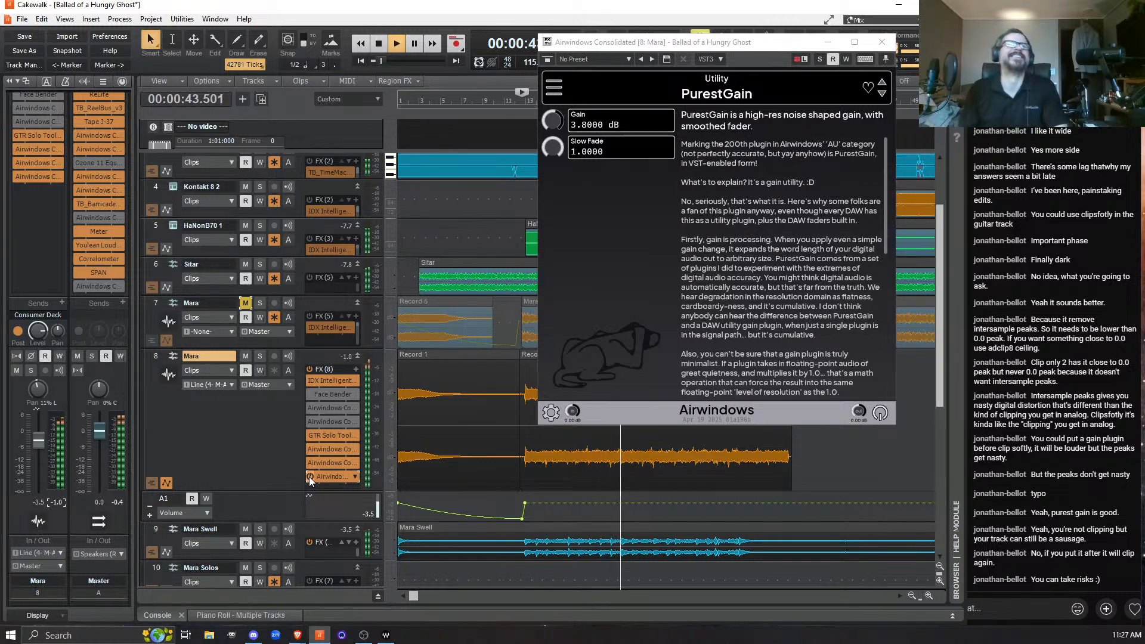
{"action": "key", "text": "space"}
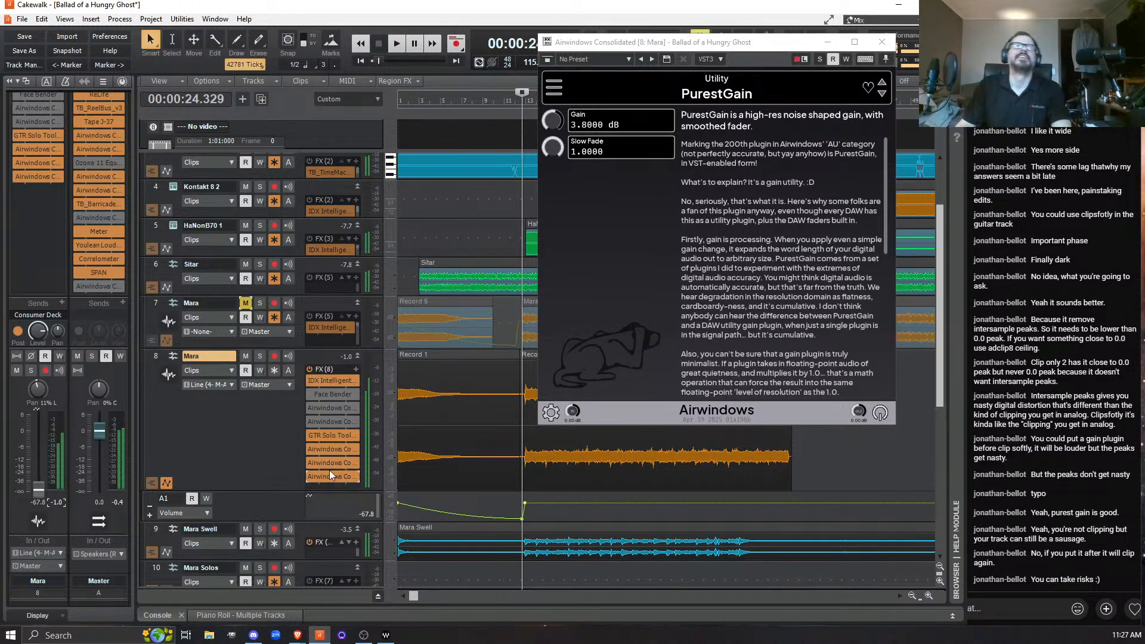
Move PurestGain from the last effect slot to before the soft clipper on track 8 and audition the passage repeatedly.
{"action": "left_click_drag", "start_coordinate": [330, 476], "coordinate": [328, 461]}
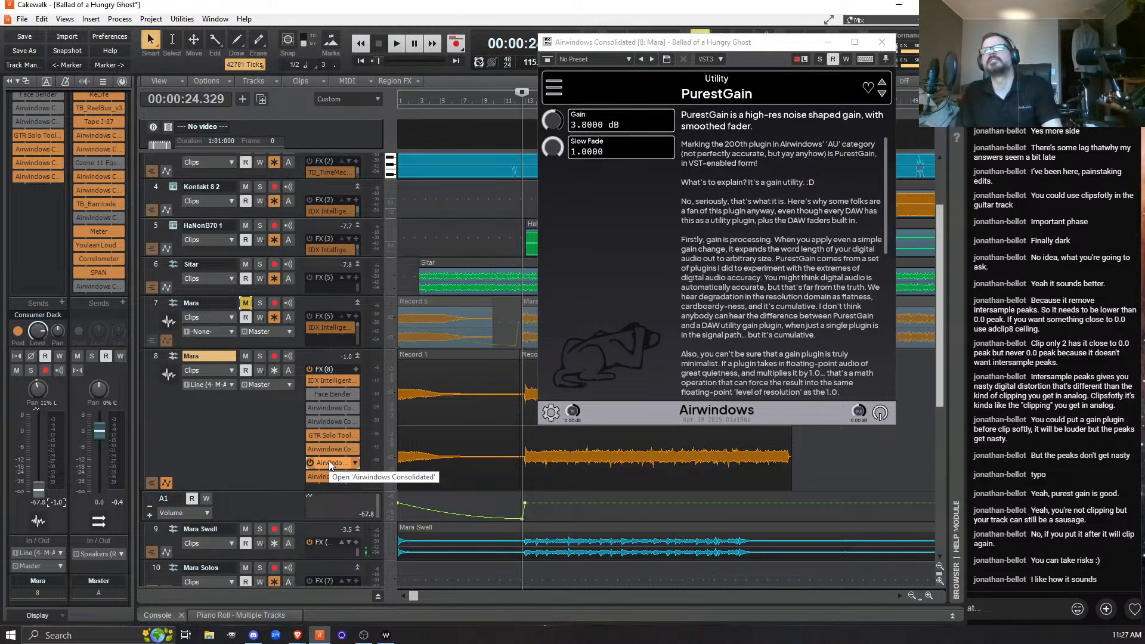
{"action": "key", "text": "space"}
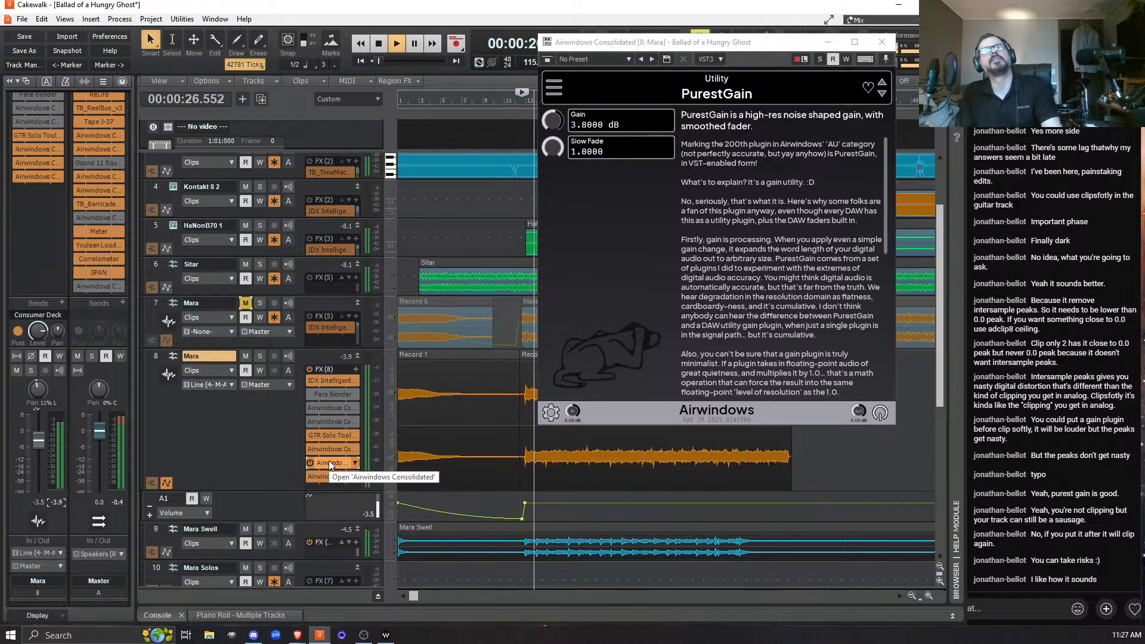
{"action": "key", "text": "space"}
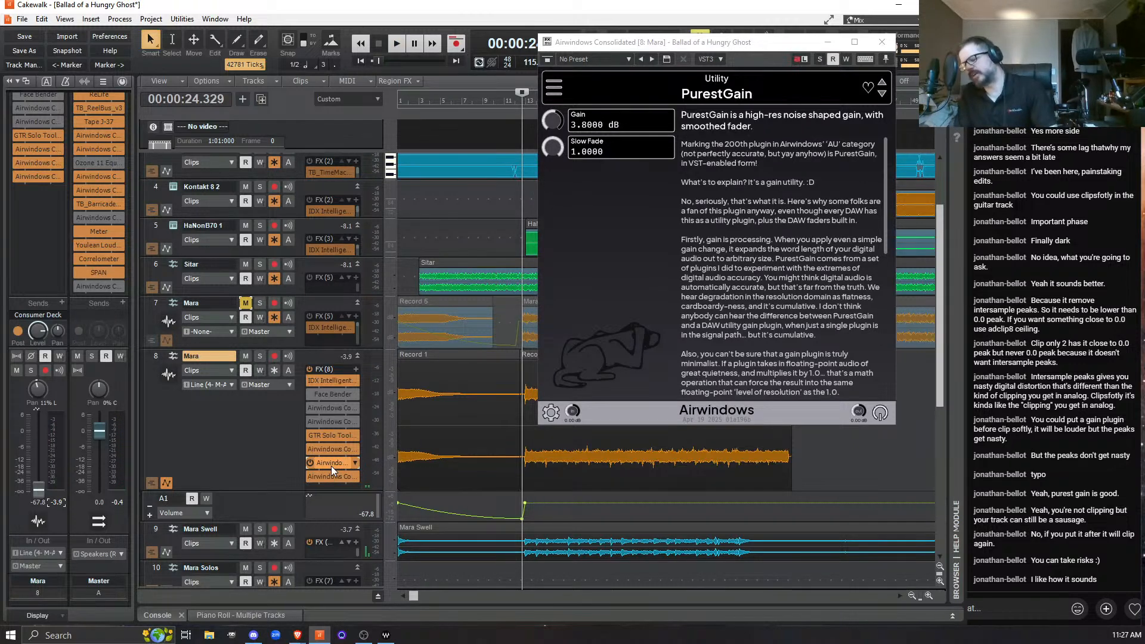
{"action": "key", "text": "space"}
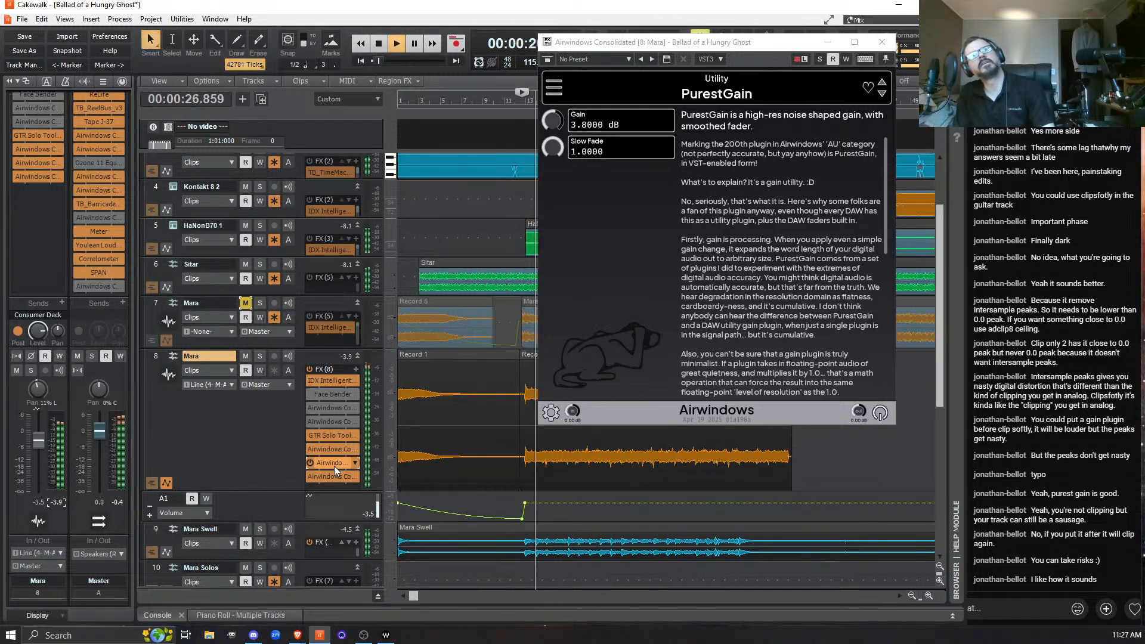
{"action": "key", "text": "space"}
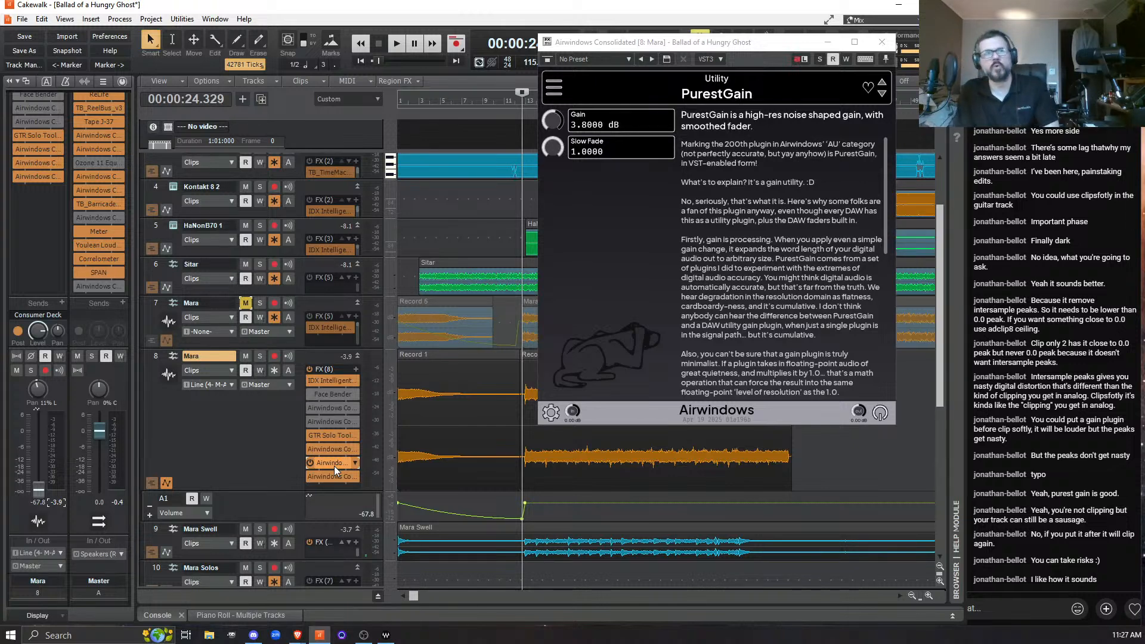
{"action": "key", "text": "space"}
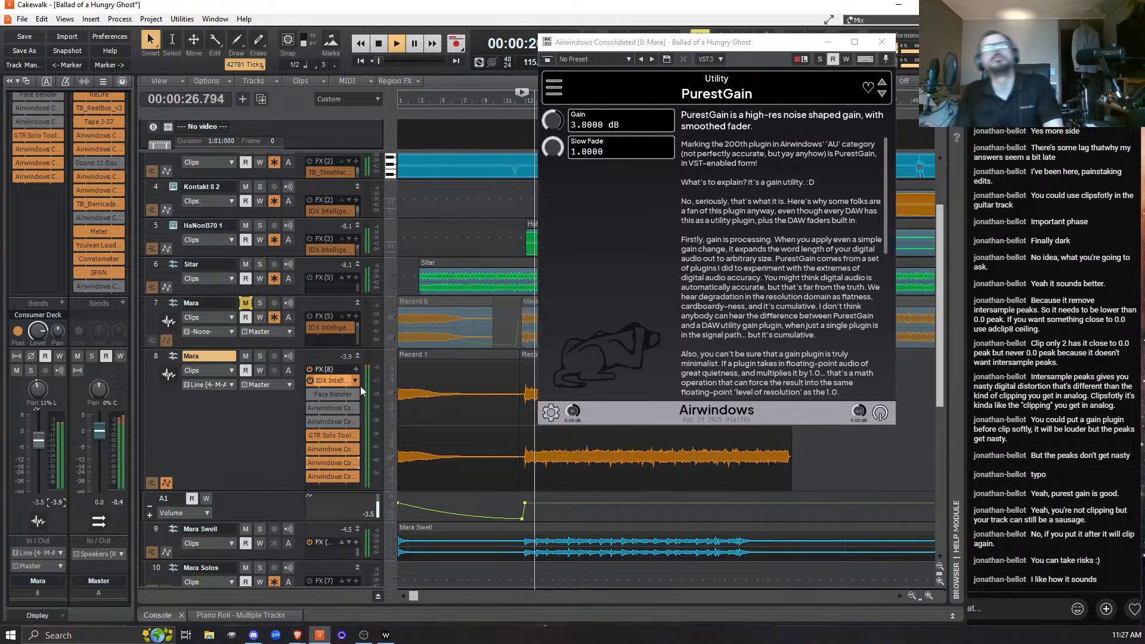
{"action": "key", "text": "space"}
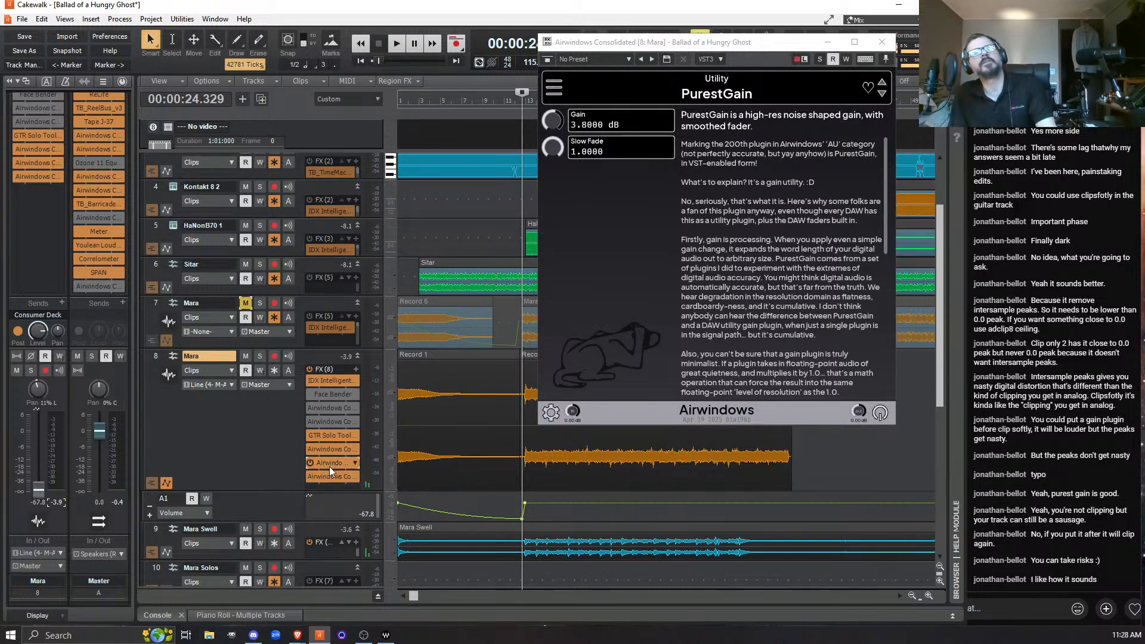
Try PurestGain after the soft clipper again, playing a short part of the passage.
{"action": "left_click_drag", "start_coordinate": [329, 466], "coordinate": [325, 484]}
{"action": "key", "text": "space"}
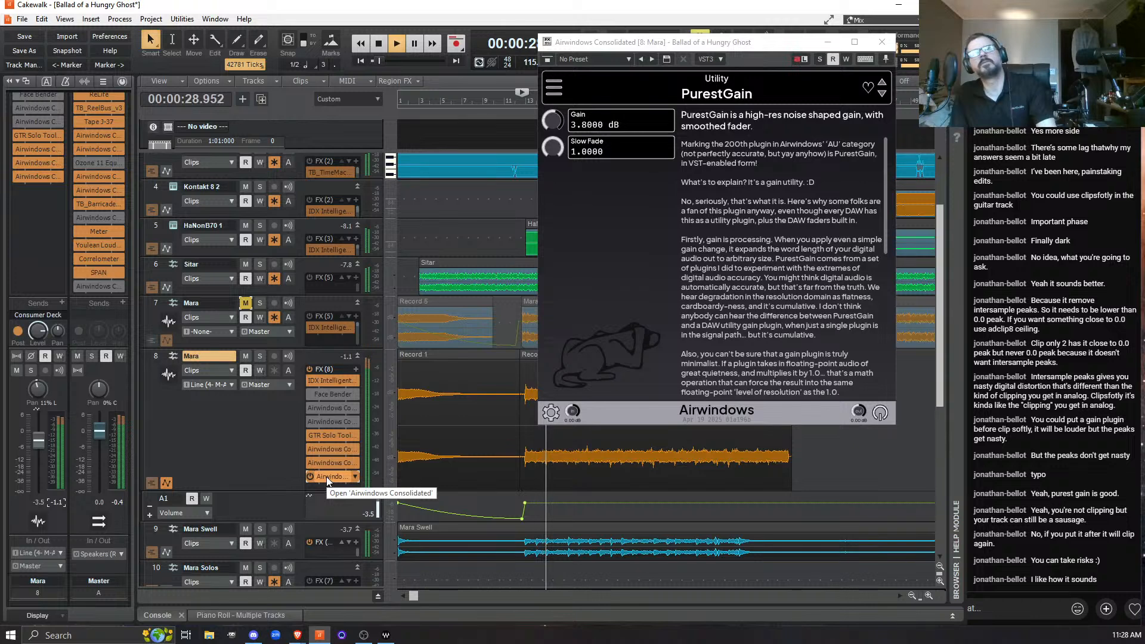
{"action": "key", "text": "space"}
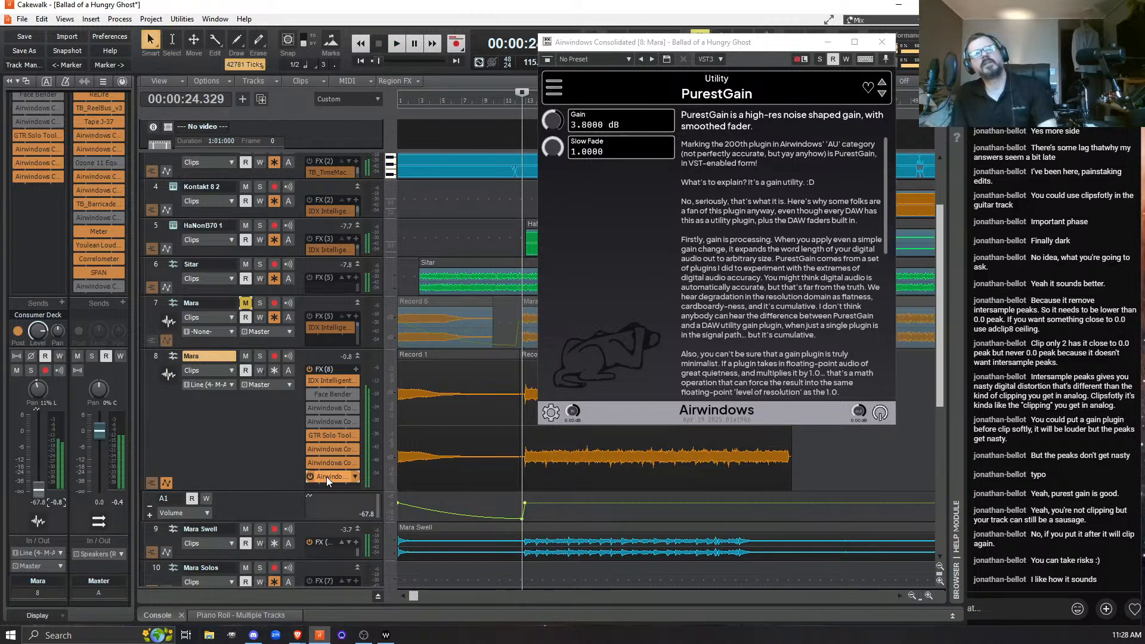
Return PurestGain to the slot before the soft clipper and compare the passage with PurestGain enabled and bypassed, leaving it enabled.
{"action": "left_click_drag", "start_coordinate": [327, 477], "coordinate": [328, 456]}
{"action": "key", "text": "space"}
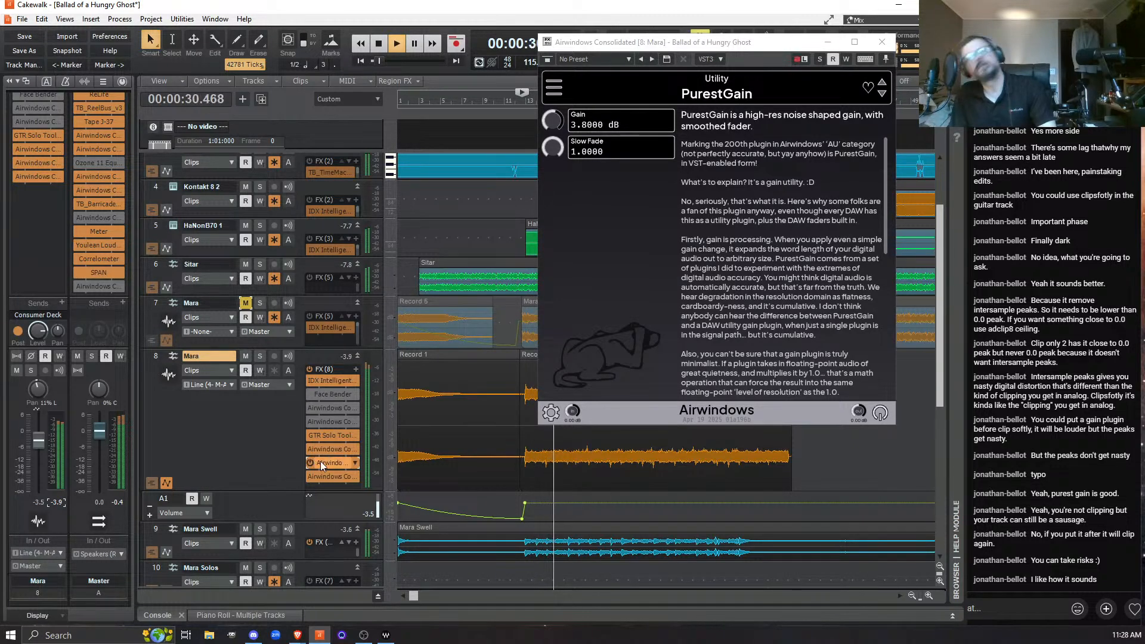
{"action": "key", "text": "space"}
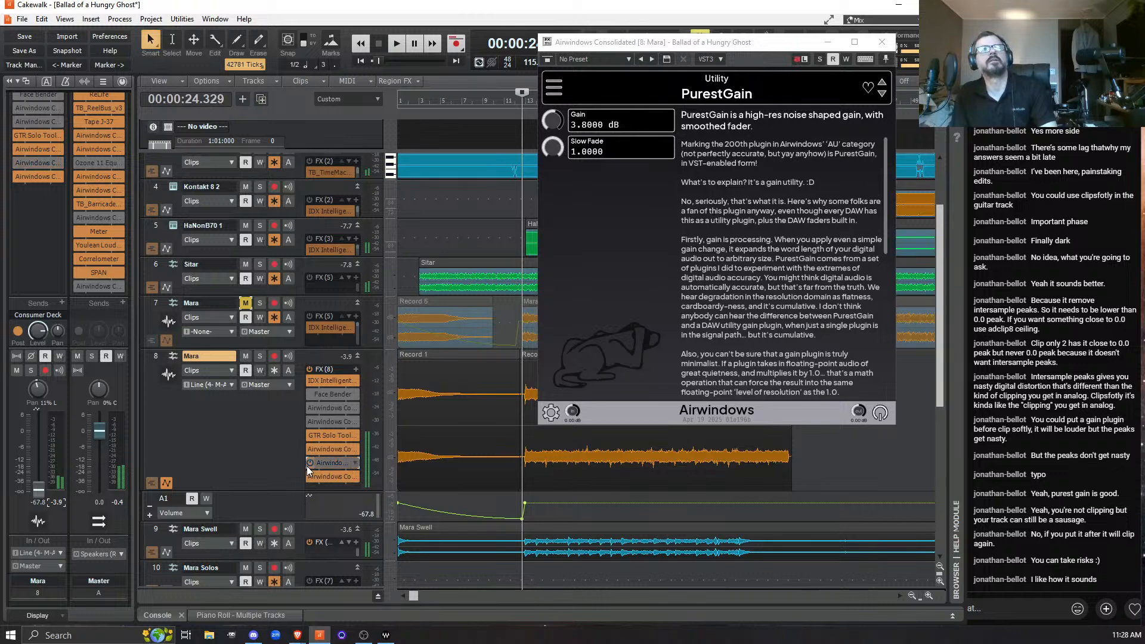
{"action": "key", "text": "space"}
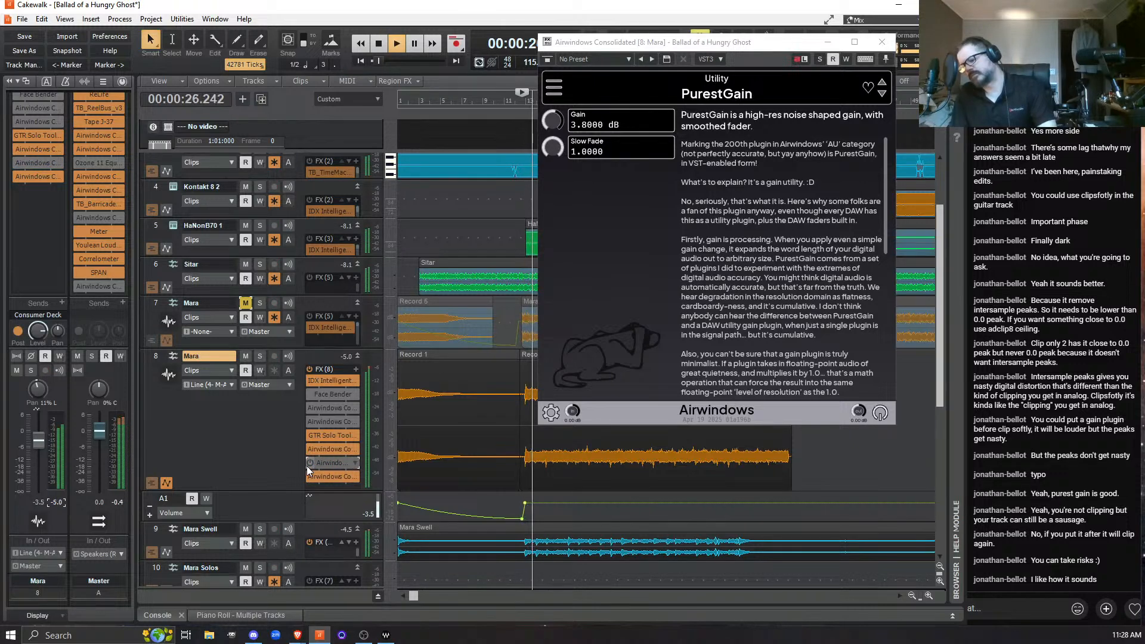
{"action": "key", "text": "space"}
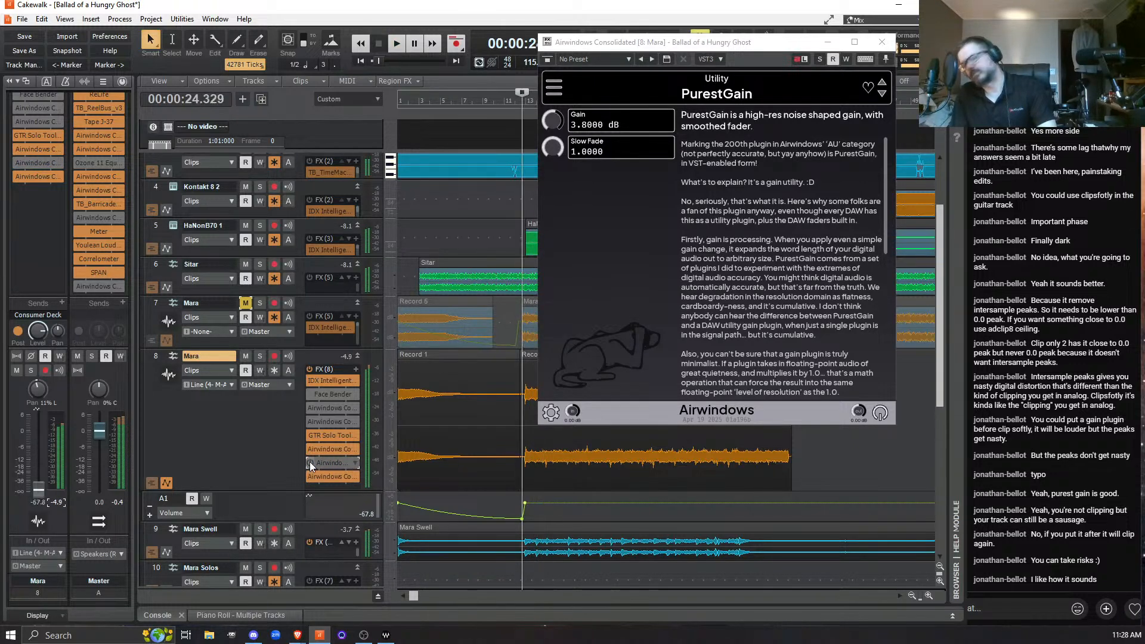
{"action": "left_click", "coordinate": [309, 462]}
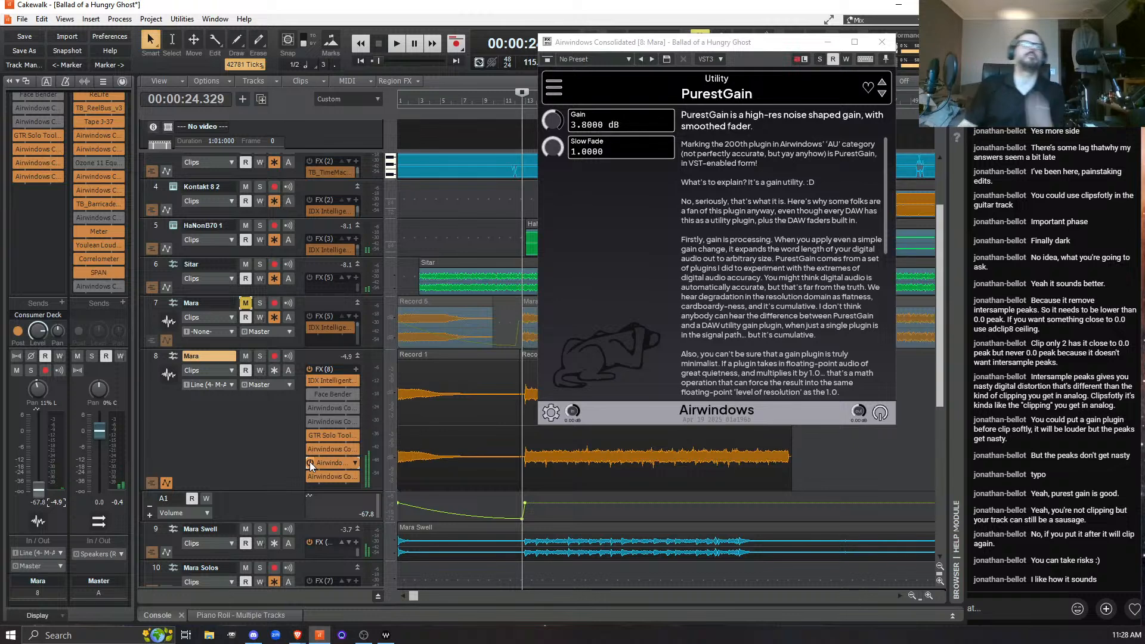
Set PurestGain's Gain to 3 dB on the track 8 Mara guitar.
{"action": "double_click", "coordinate": [587, 124]}
{"action": "left_click", "coordinate": [587, 124]}
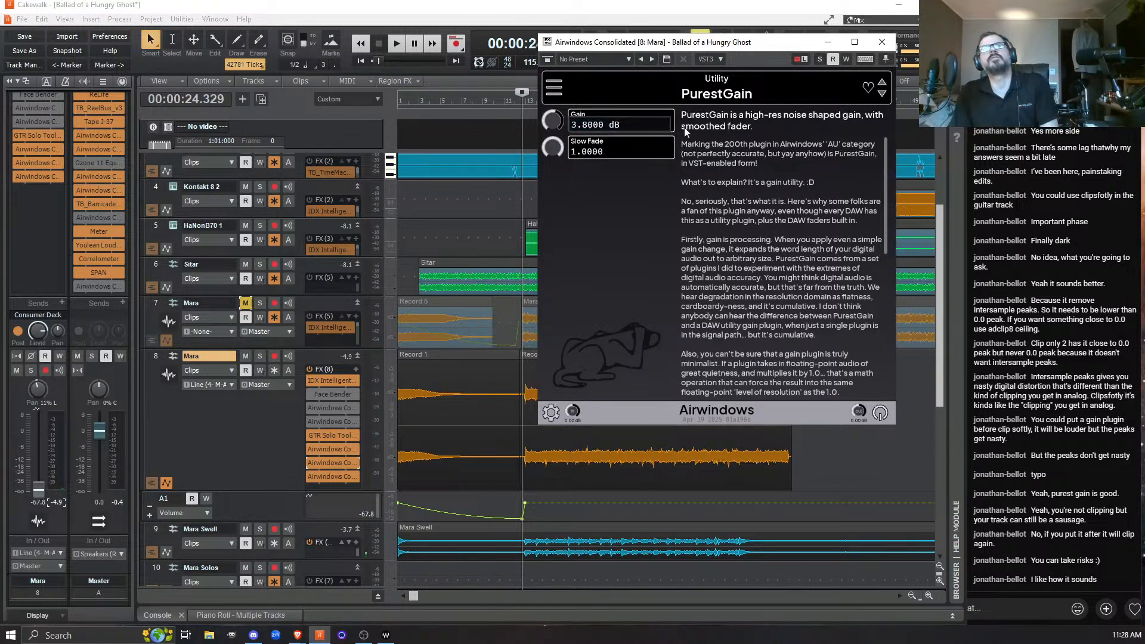
{"action": "key", "text": "BackSpace"}
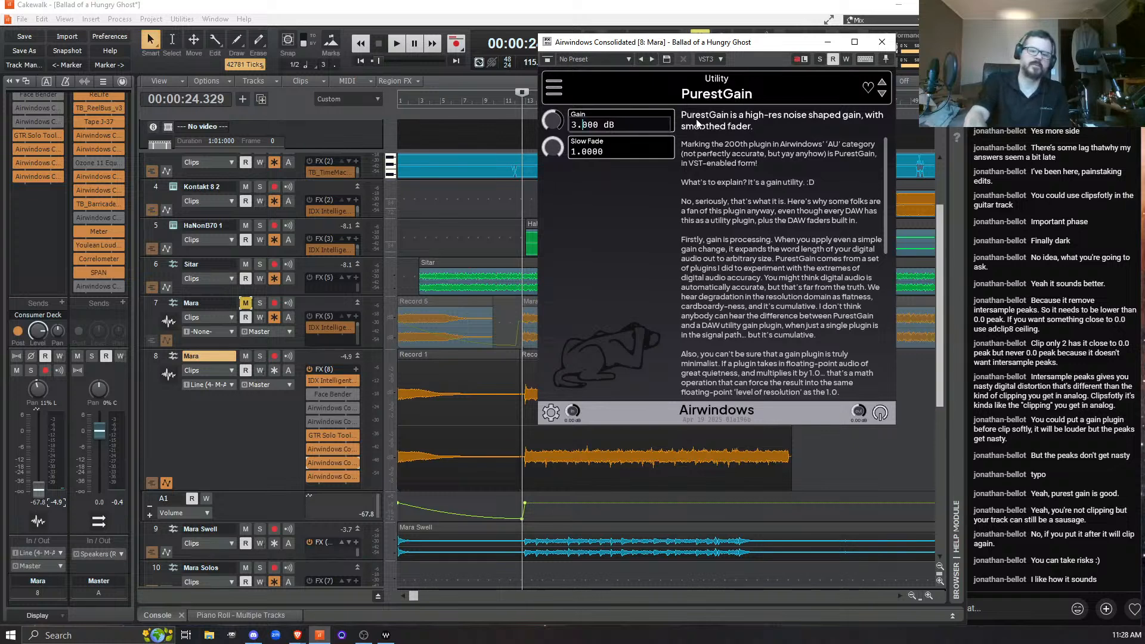
{"action": "type", "text": "0"}
{"action": "key", "text": "Return"}
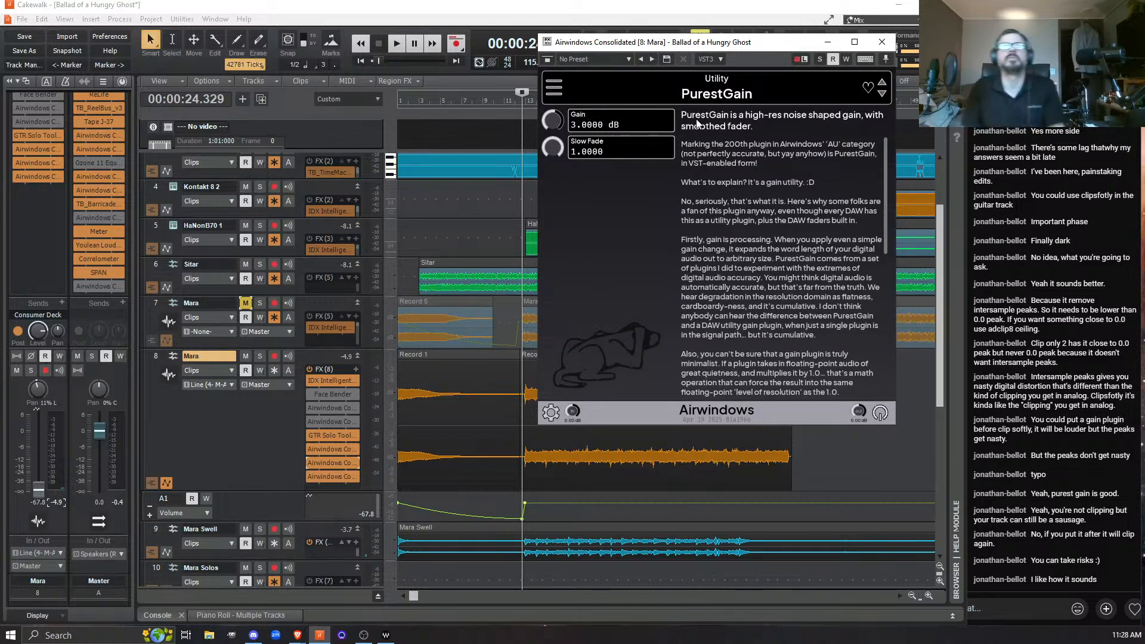
Audition the passage with PurestGain at 3 dB on the track 8 Mara guitar and close the plugin window.
{"action": "key", "text": "space"}
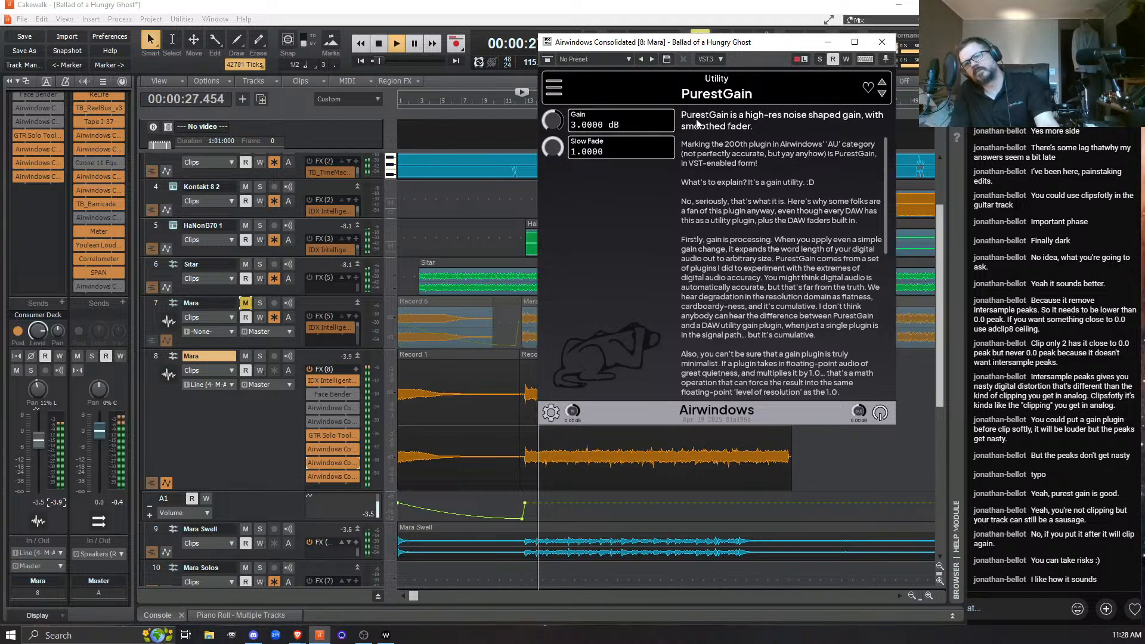
{"action": "key", "text": "space"}
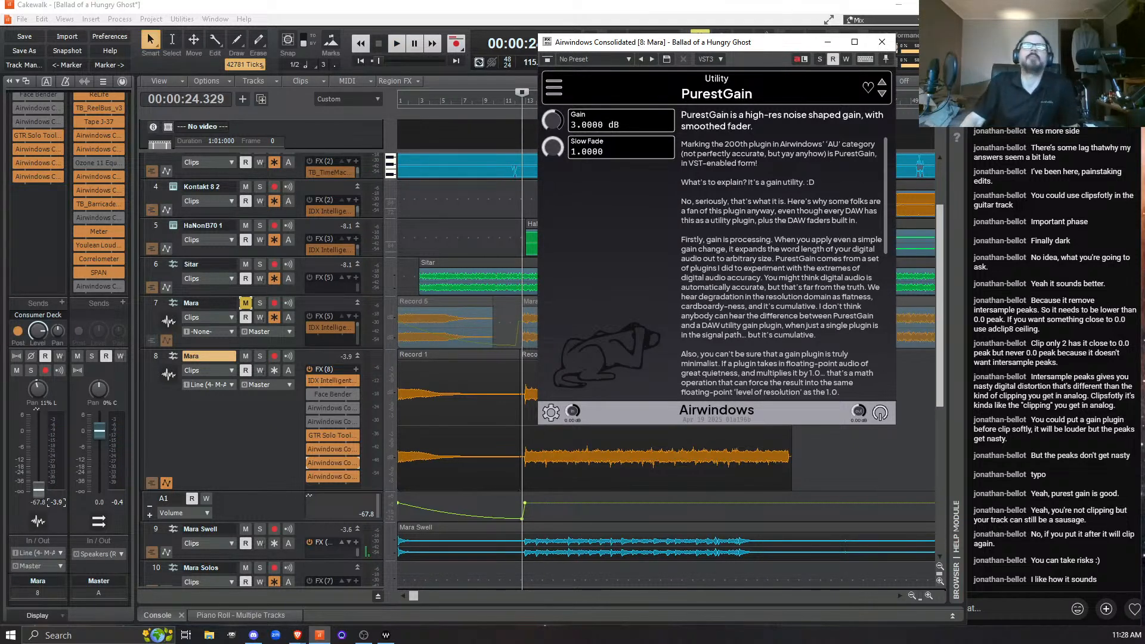
{"action": "left_click", "coordinate": [891, 42]}
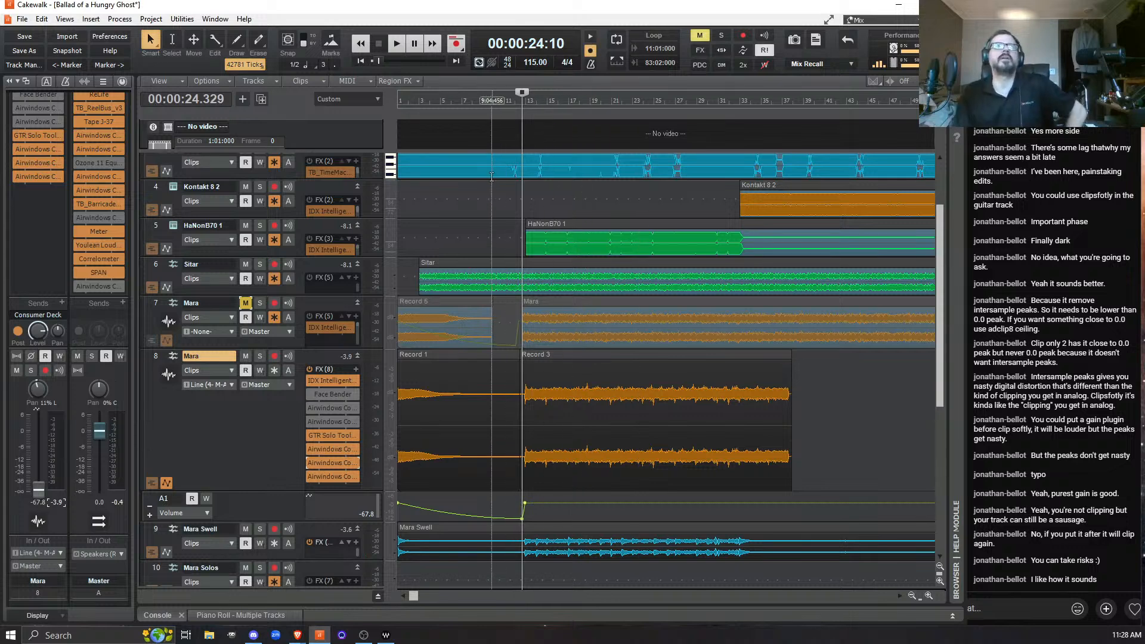
Delete Face Bender from the track 8 effects rack and check the settings of the bypassed Disintegrate and PointyGuitar plugins.
{"action": "right_click", "coordinate": [326, 393]}
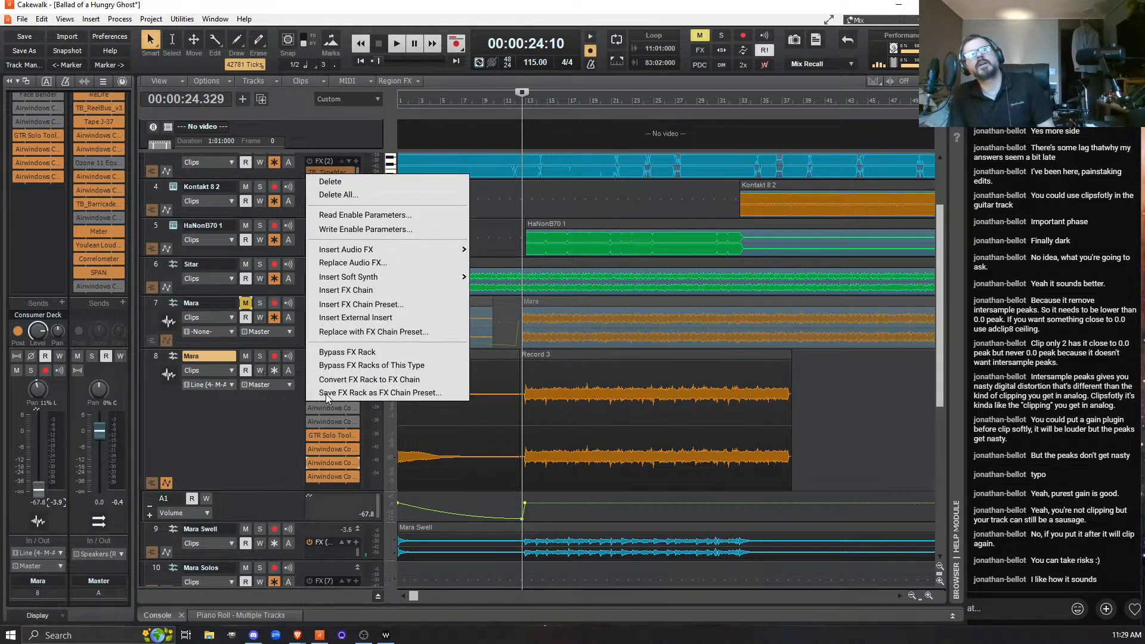
{"action": "left_click", "coordinate": [374, 181]}
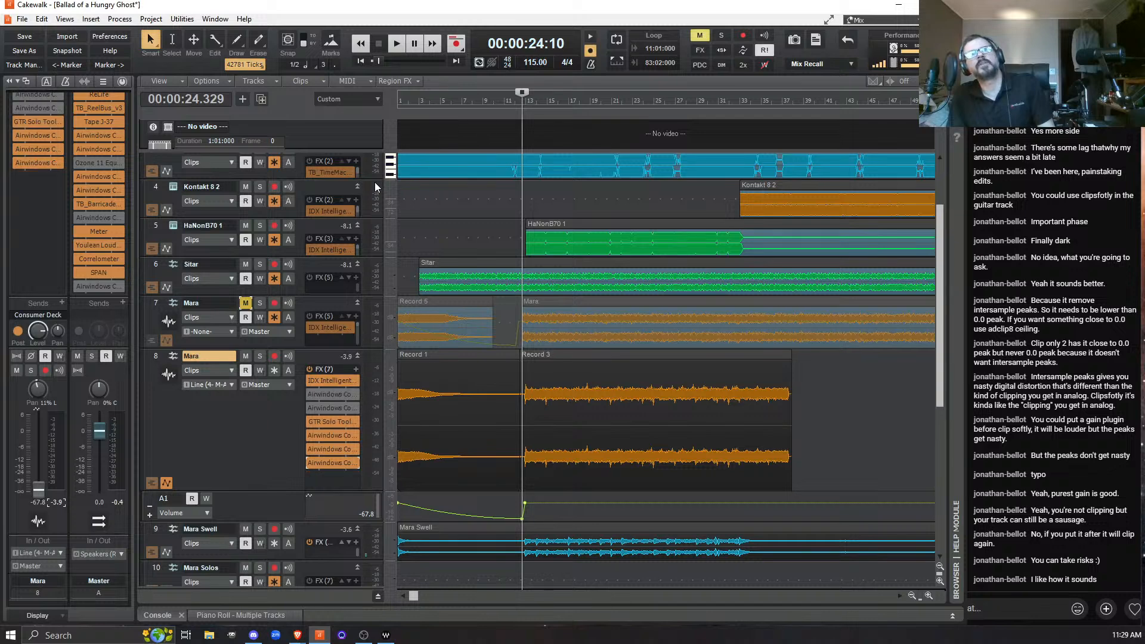
{"action": "double_click", "coordinate": [329, 395]}
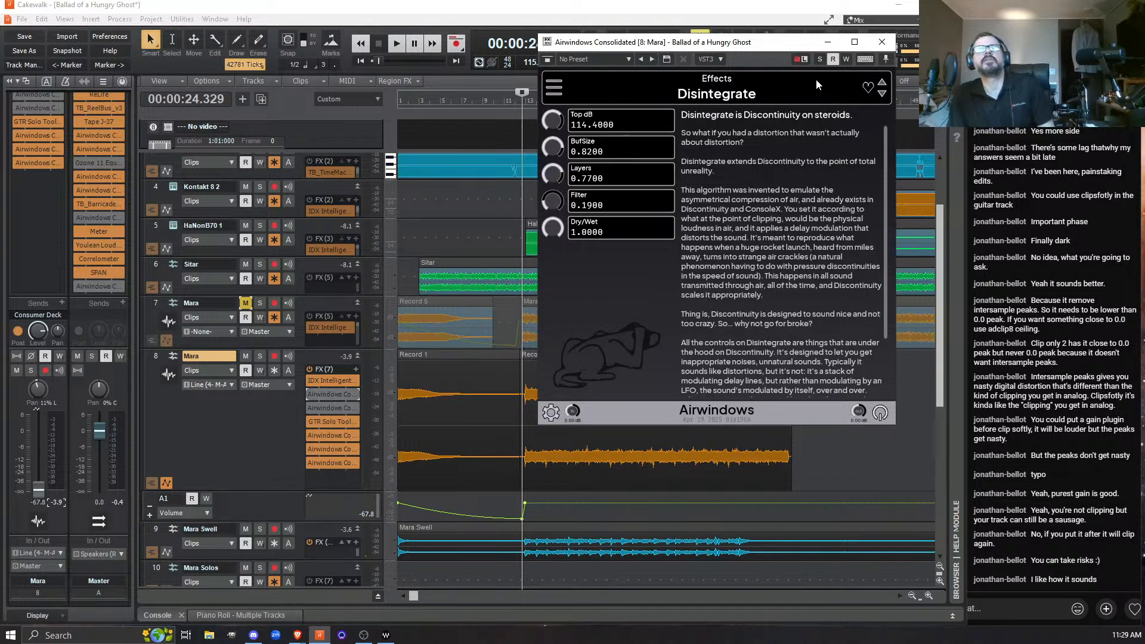
{"action": "left_click", "coordinate": [883, 42]}
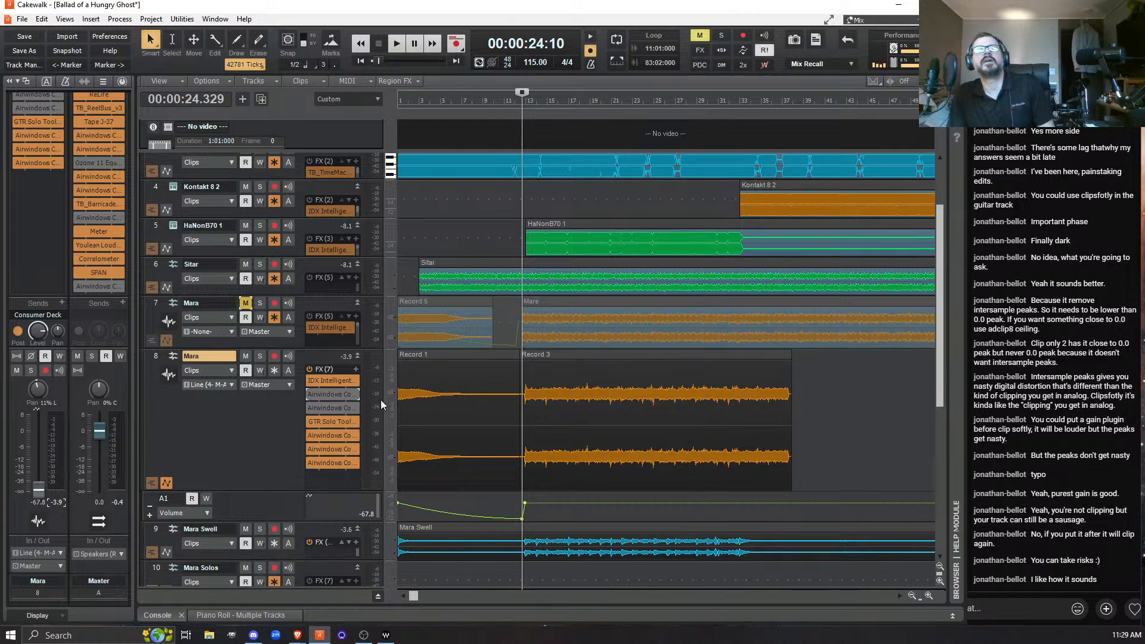
{"action": "double_click", "coordinate": [326, 408]}
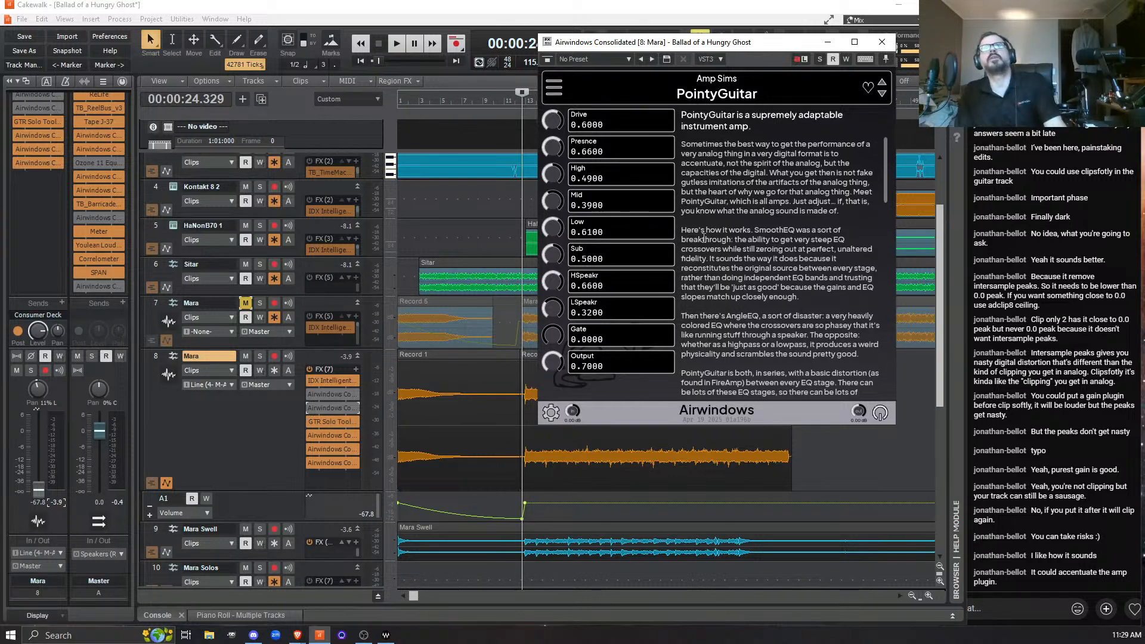
{"action": "left_click", "coordinate": [882, 41]}
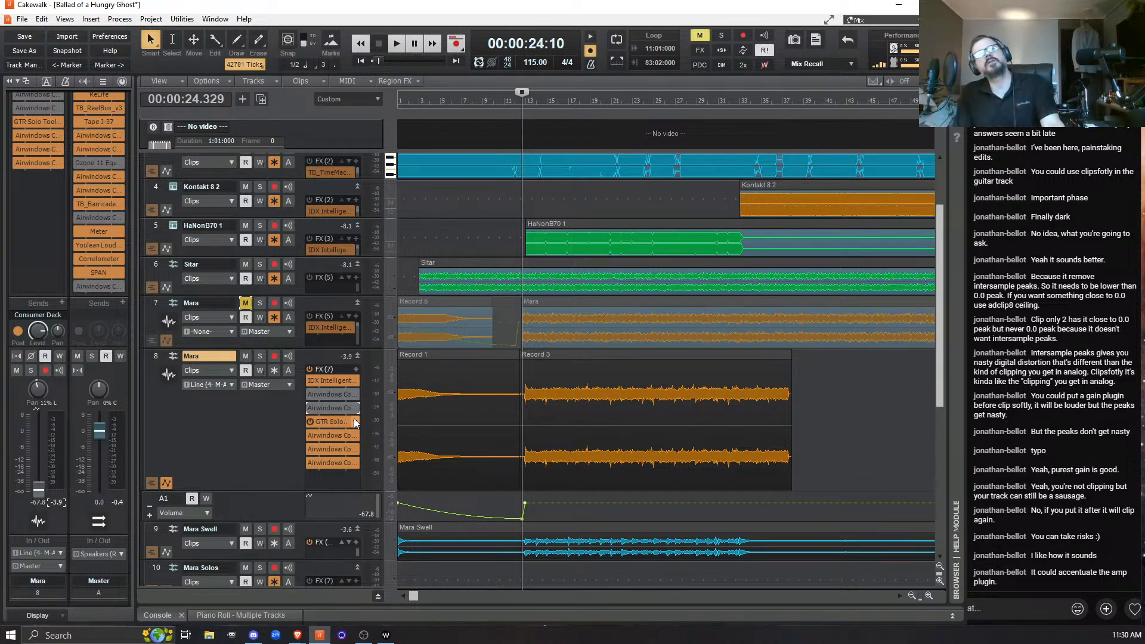
Compare the passage with Disintegrate bypassed and enabled on the track 8 Mara guitar, leaving it enabled.
{"action": "double_click", "coordinate": [327, 393]}
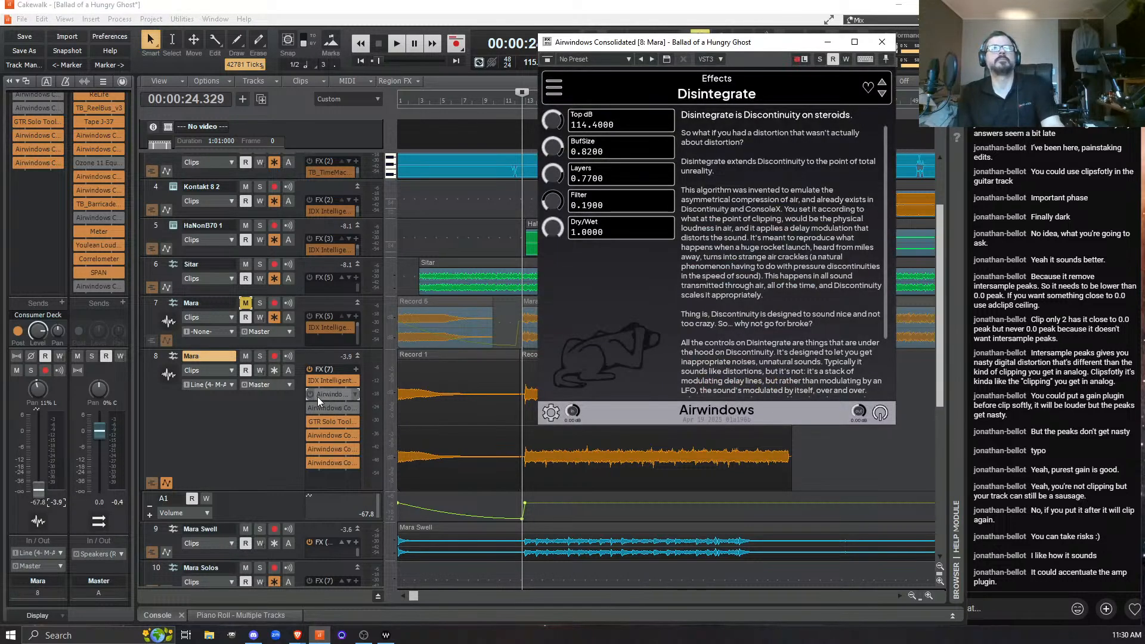
{"action": "key", "text": "space"}
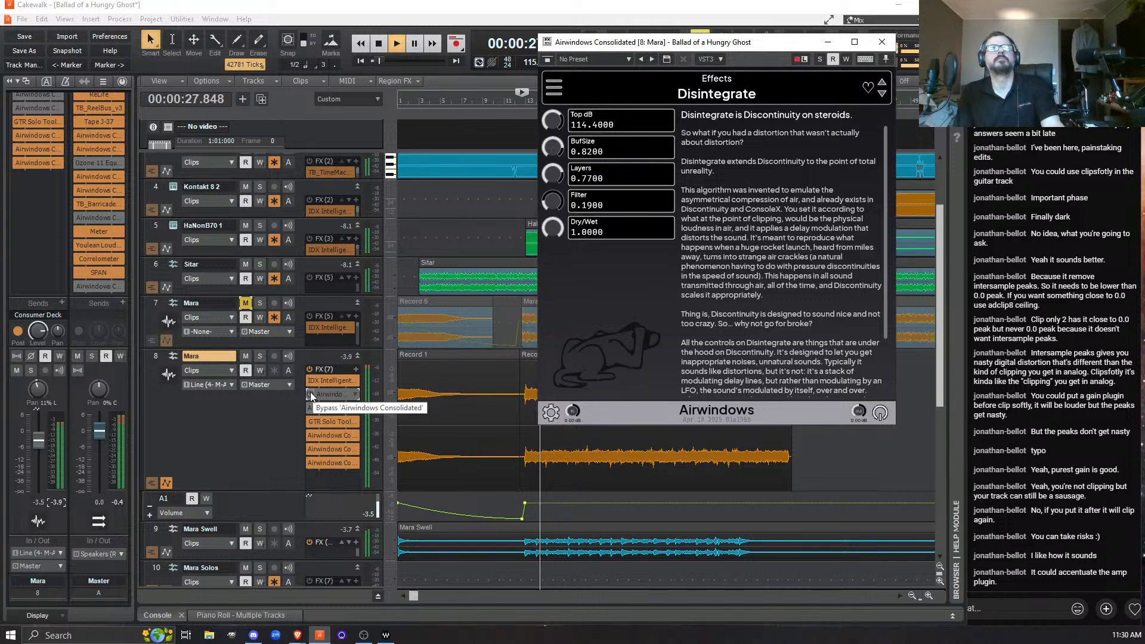
{"action": "key", "text": "space"}
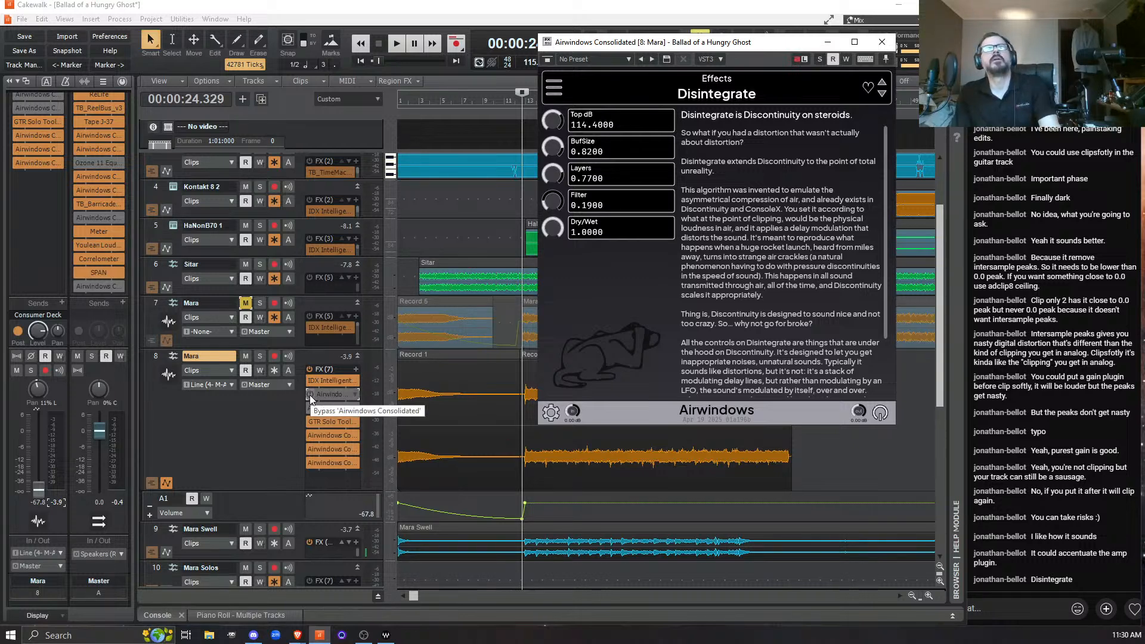
{"action": "left_click", "coordinate": [310, 395]}
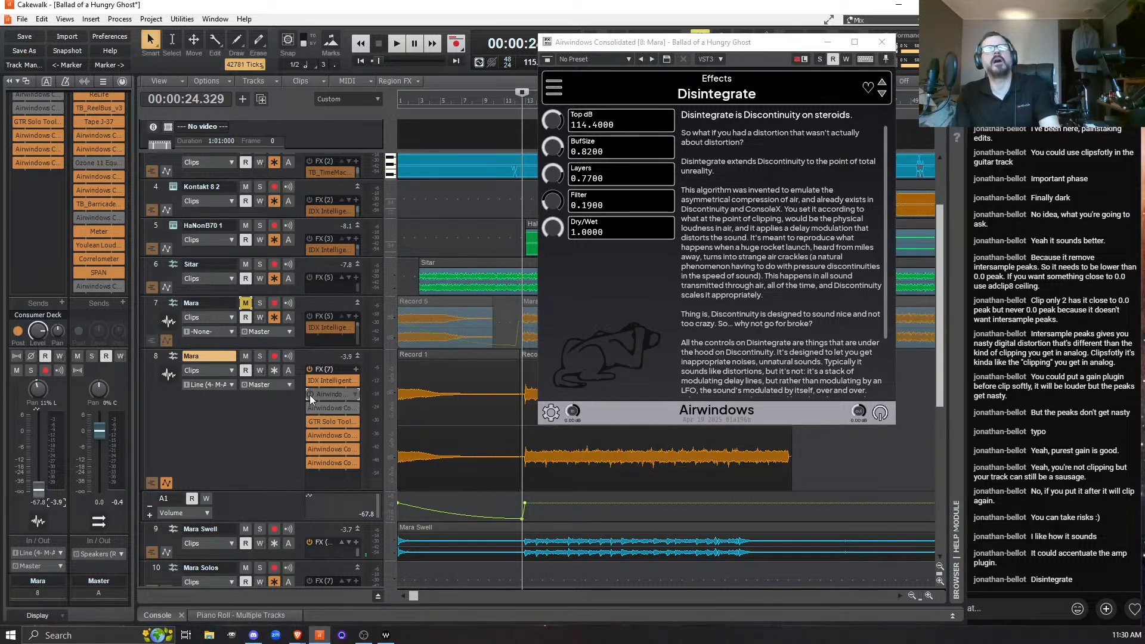
{"action": "key", "text": "space"}
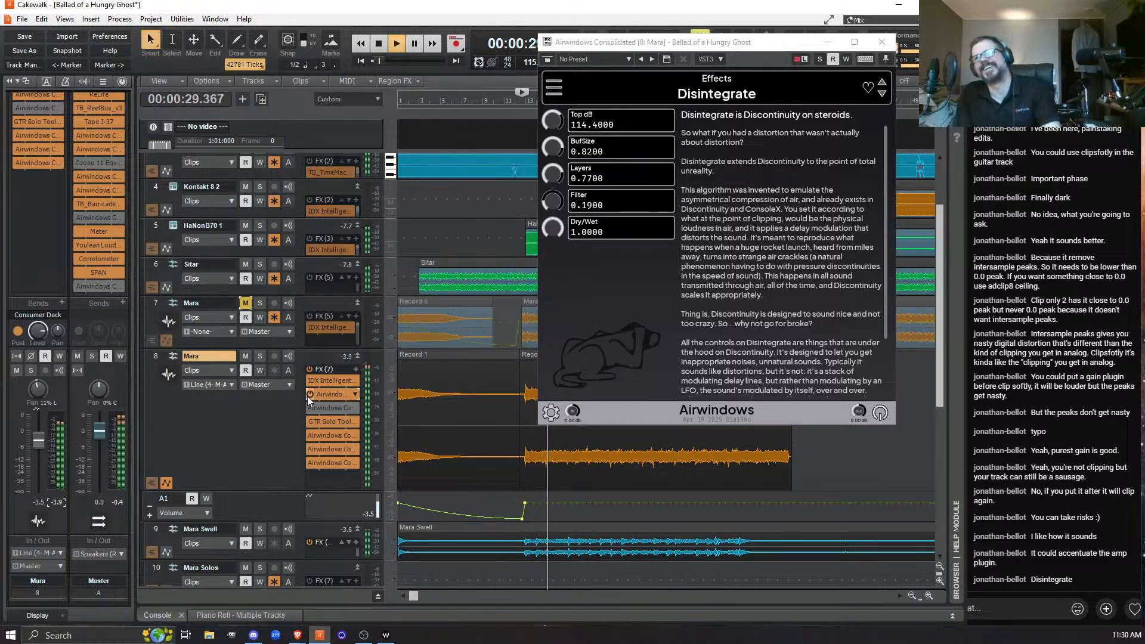
{"action": "key", "text": "space"}
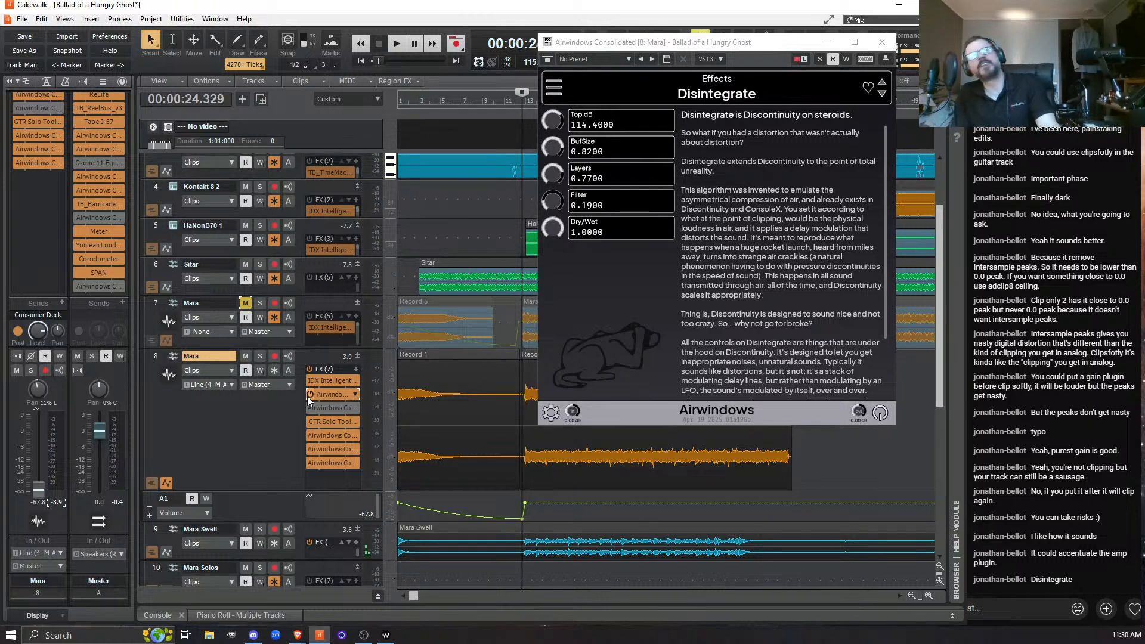
{"action": "left_click", "coordinate": [309, 395]}
{"action": "key", "text": "space"}
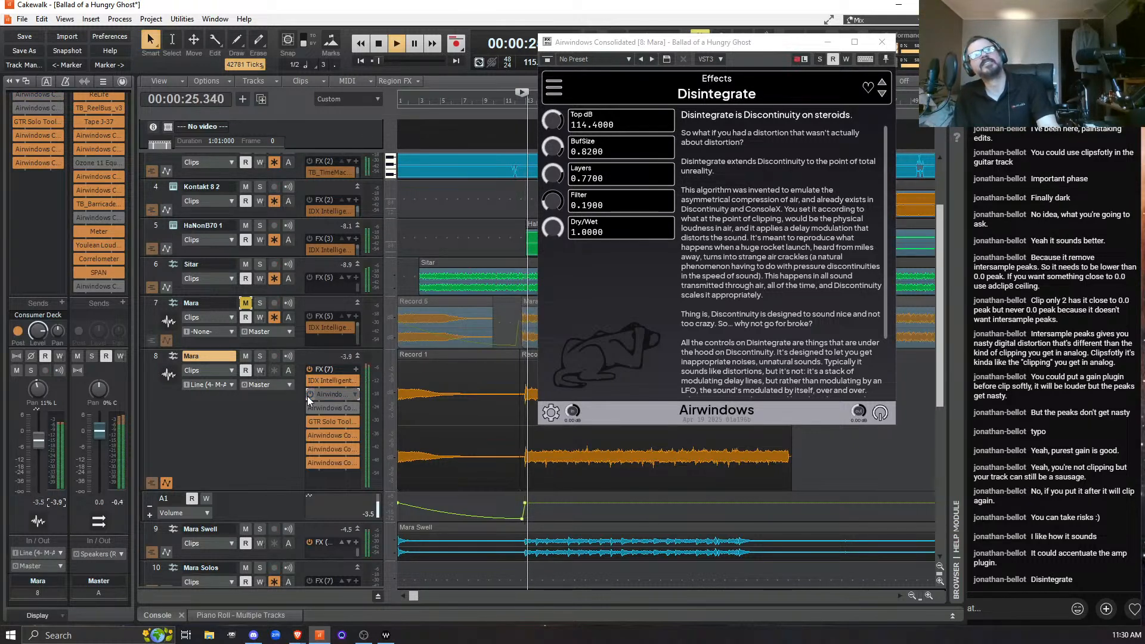
{"action": "key", "text": "space"}
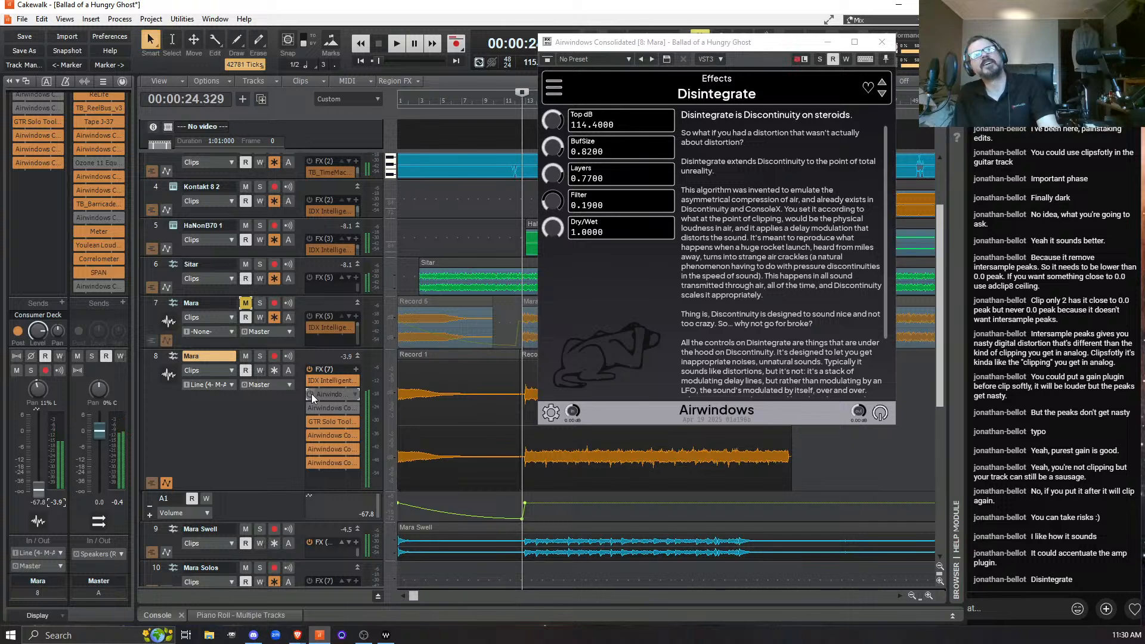
{"action": "left_click", "coordinate": [310, 394]}
{"action": "key", "text": "space"}
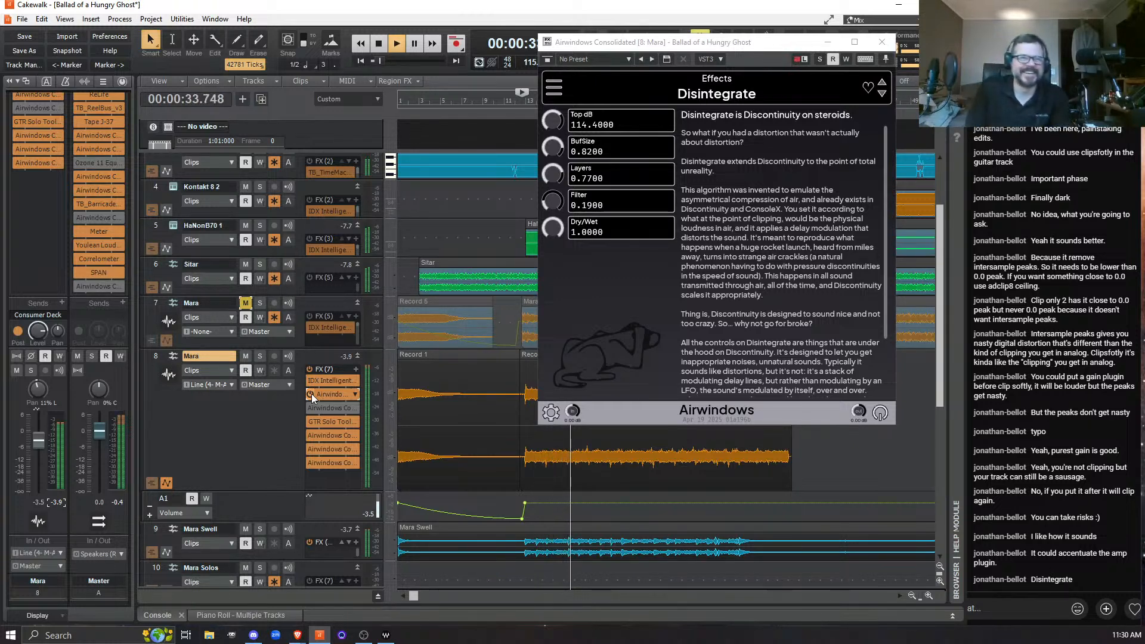
{"action": "key", "text": "space"}
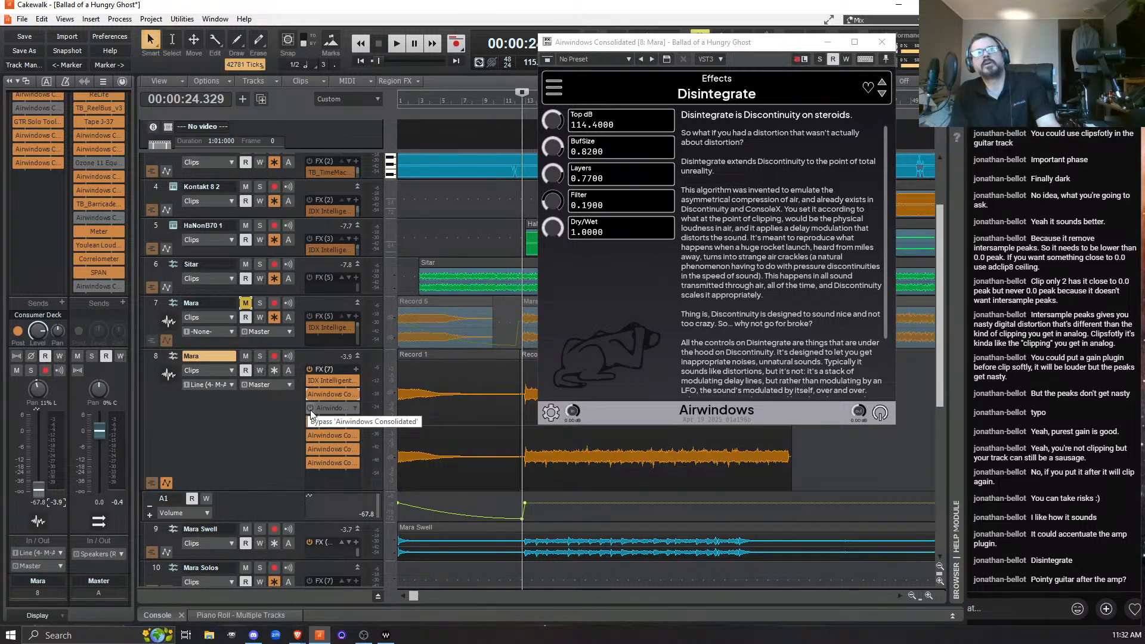
Play the passage with PointyGuitar bypassed, enable it on track 8, and audition the passage again.
{"action": "key", "text": "space"}
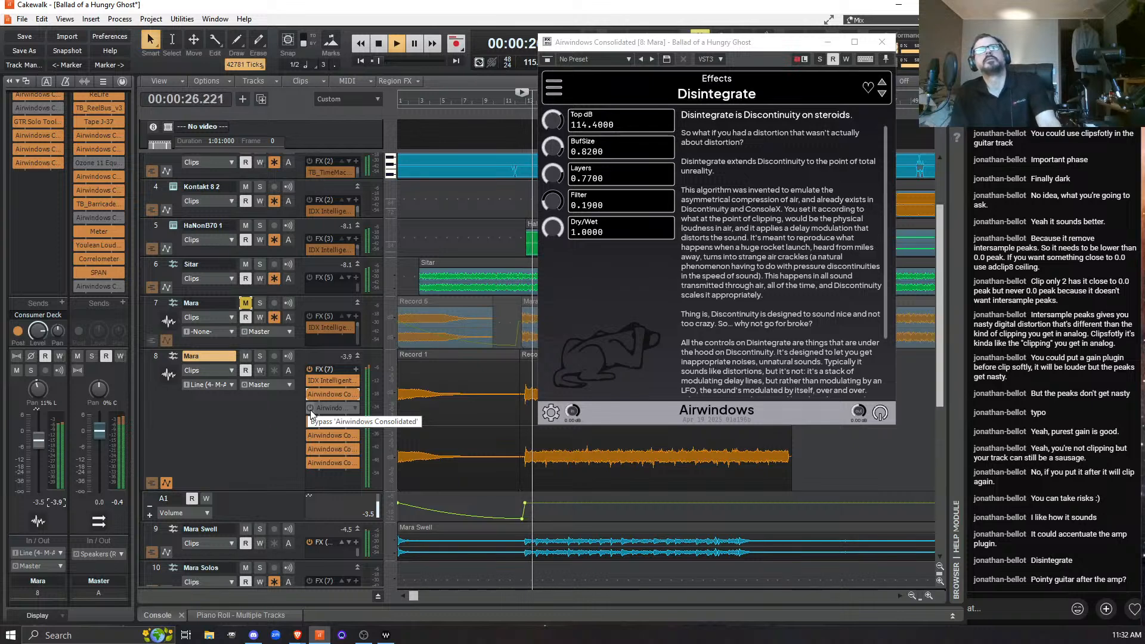
{"action": "key", "text": "space"}
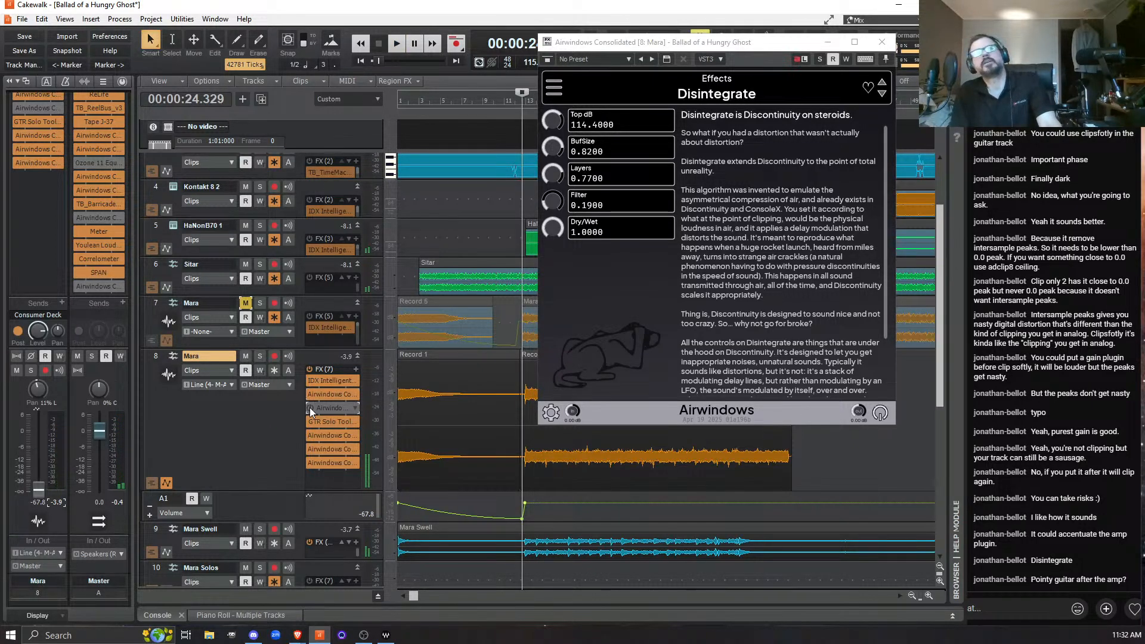
{"action": "left_click", "coordinate": [310, 407]}
{"action": "key", "text": "space"}
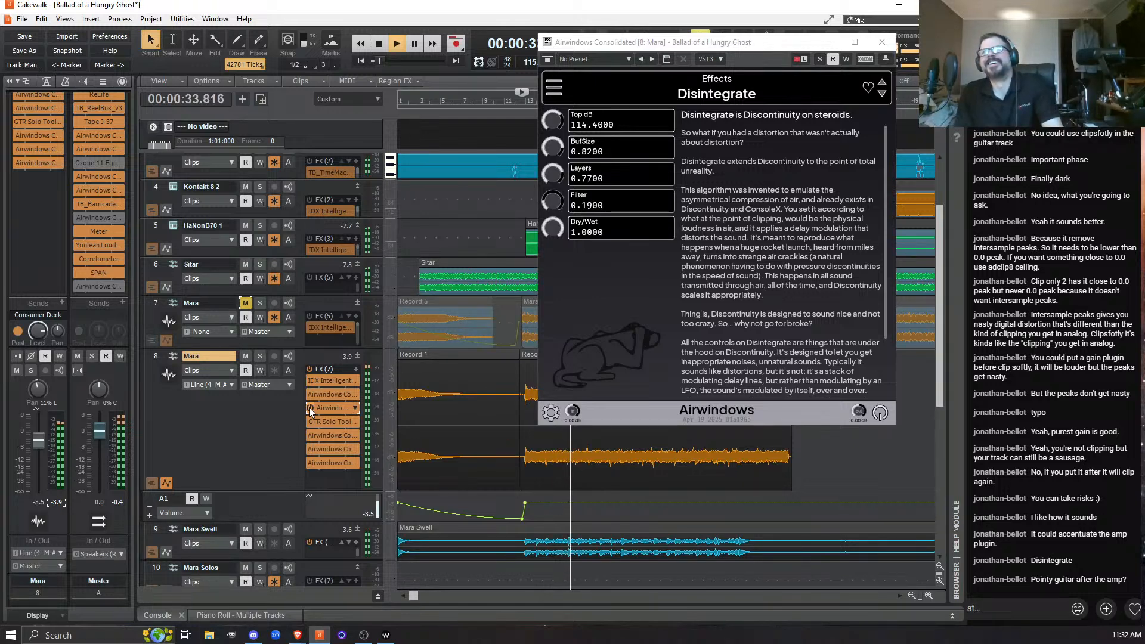
{"action": "key", "text": "space"}
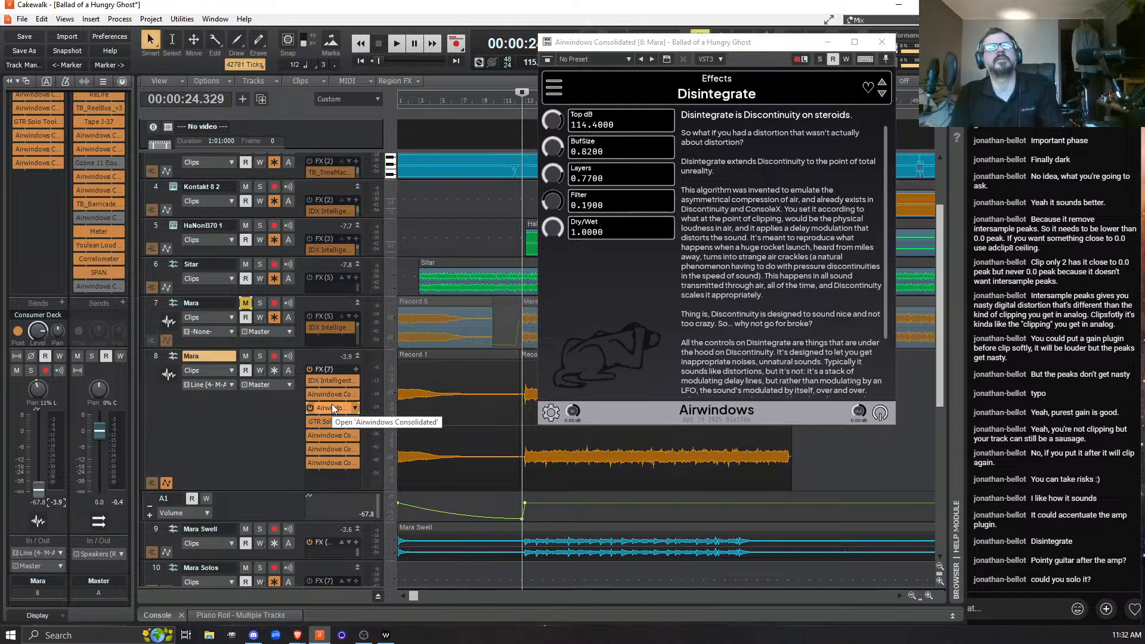
Try PointyGuitar directly after GTR Solo Tool on track 8 and return it to before GTR Solo Tool, auditioning both positions.
{"action": "left_click_drag", "start_coordinate": [331, 403], "coordinate": [328, 430]}
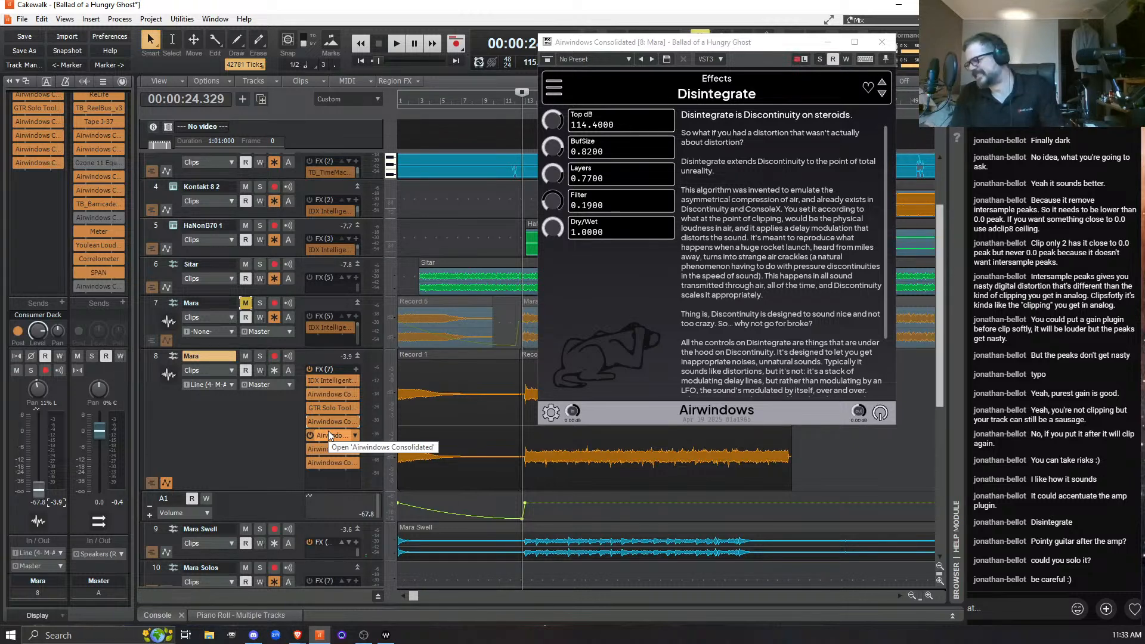
{"action": "key", "text": "space"}
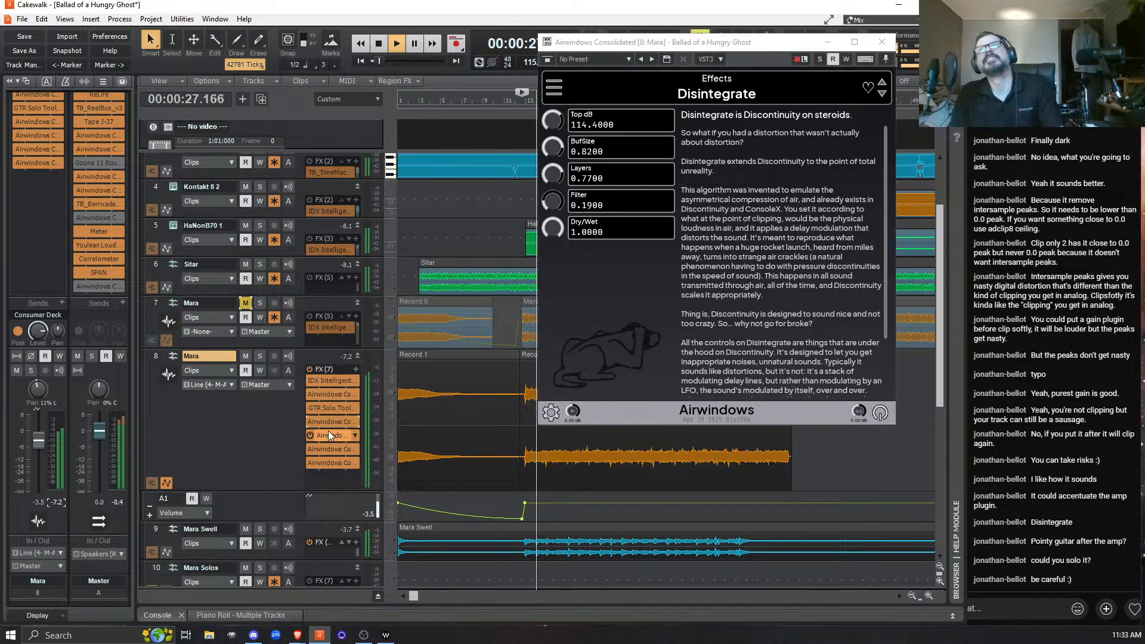
{"action": "key", "text": "space"}
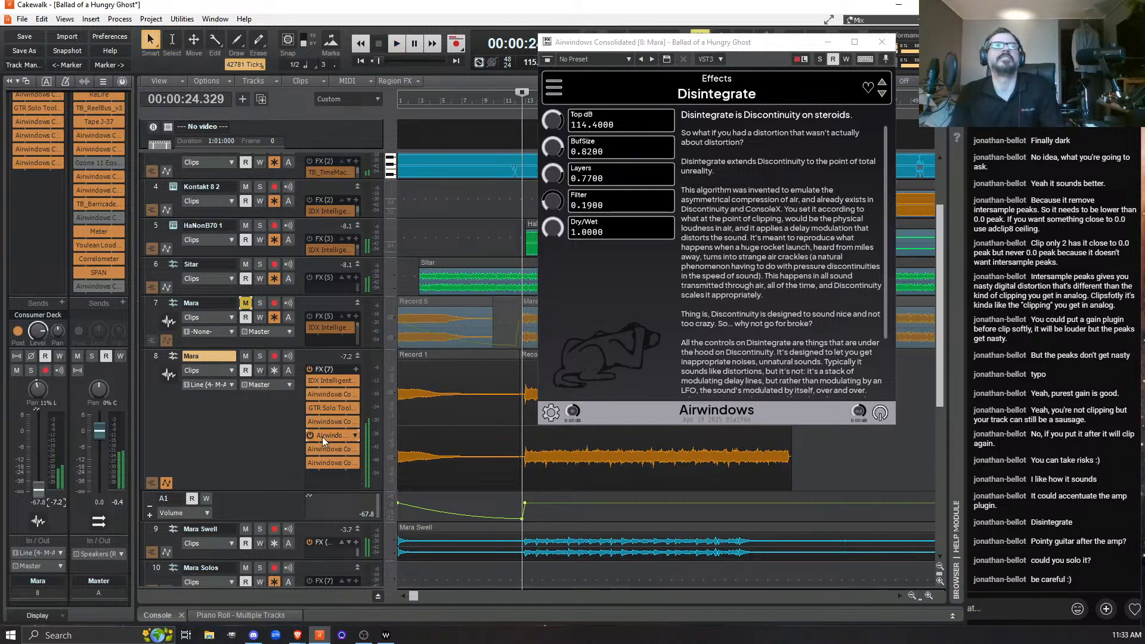
{"action": "double_click", "coordinate": [322, 438]}
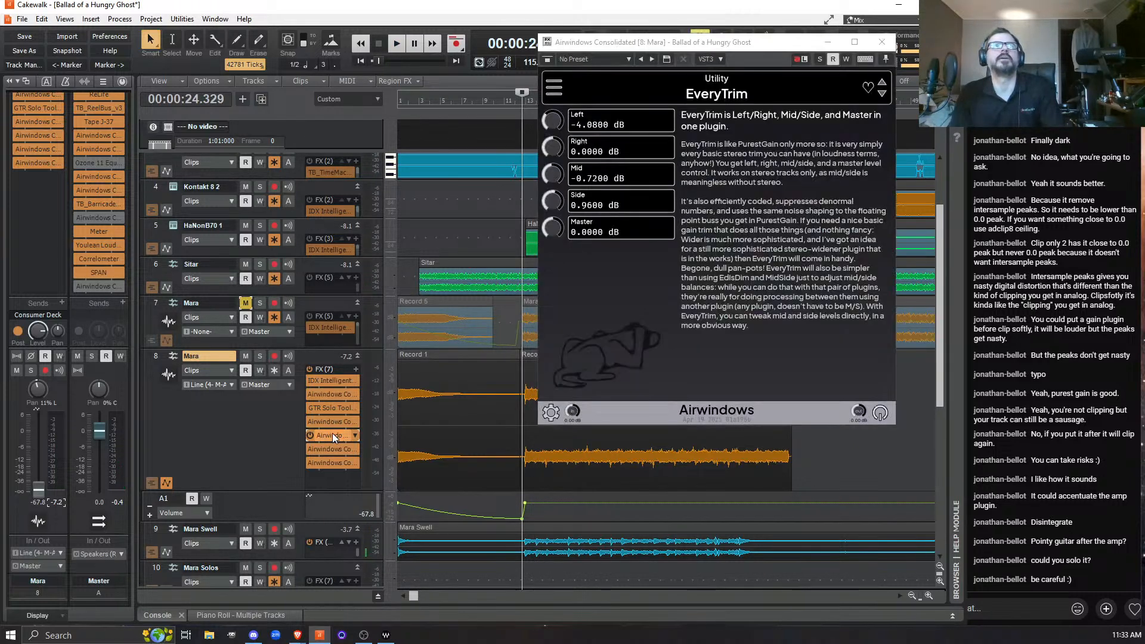
{"action": "left_click_drag", "start_coordinate": [331, 433], "coordinate": [338, 405]}
{"action": "double_click", "coordinate": [331, 421]}
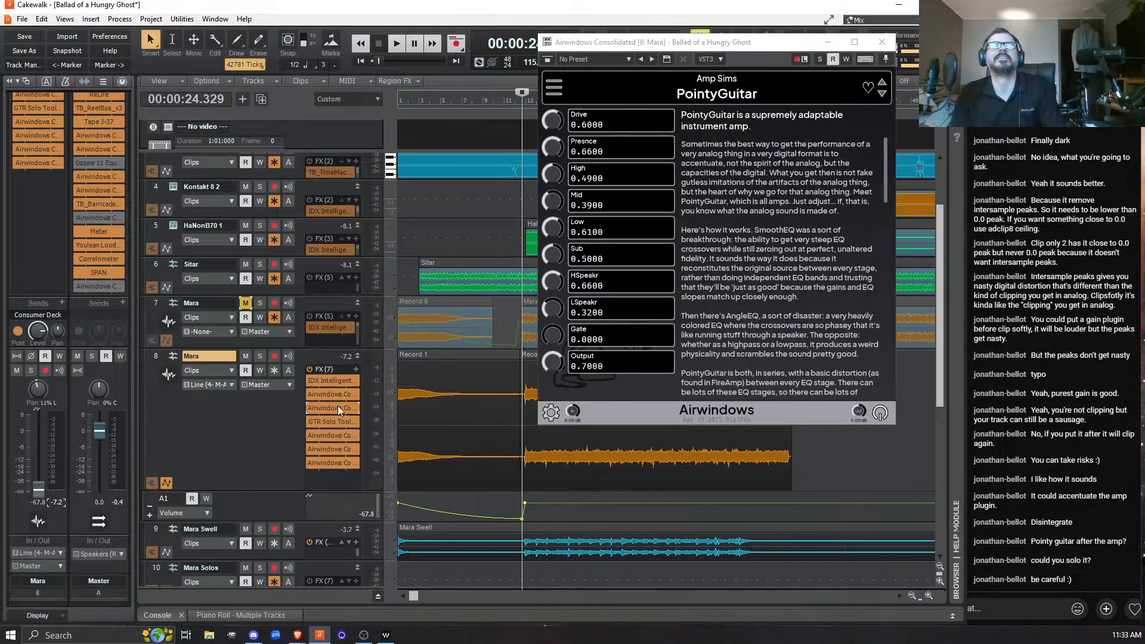
{"action": "key", "text": "space"}
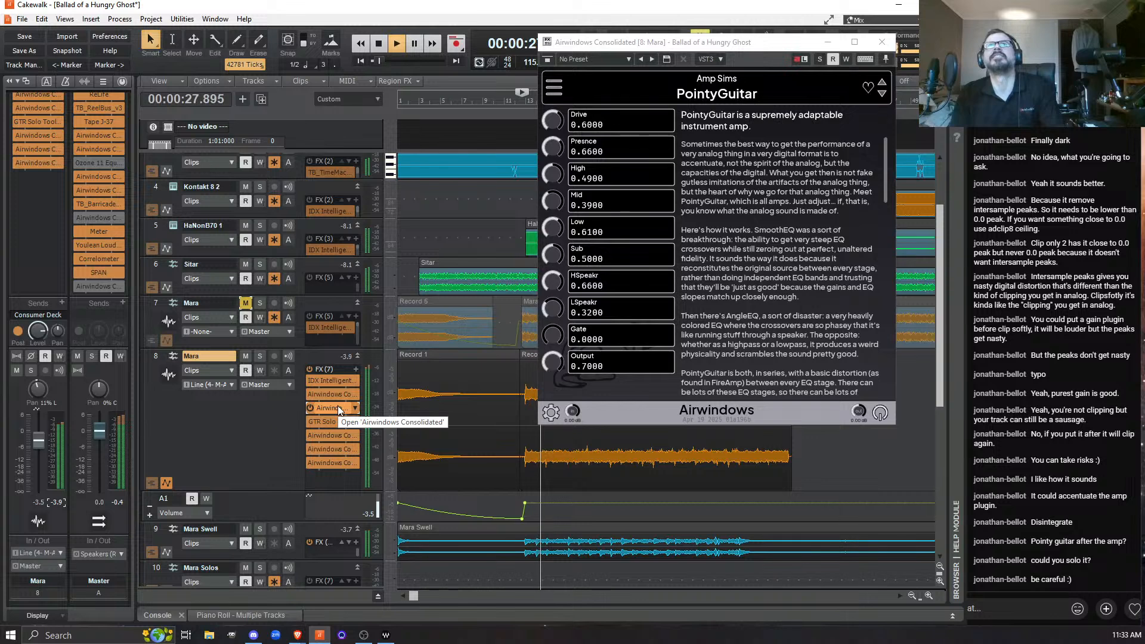
{"action": "key", "text": "space"}
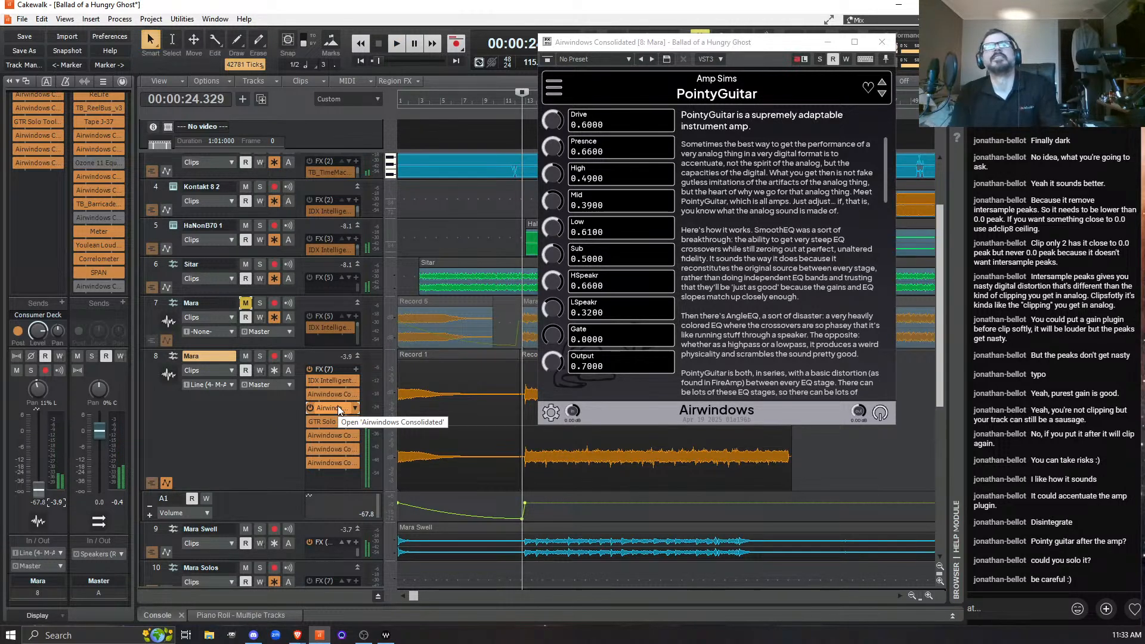
Compare PointyGuitar after and before GTR Solo Tool once more, leaving it in the slot before GTR Solo Tool.
{"action": "left_click_drag", "start_coordinate": [337, 408], "coordinate": [338, 431]}
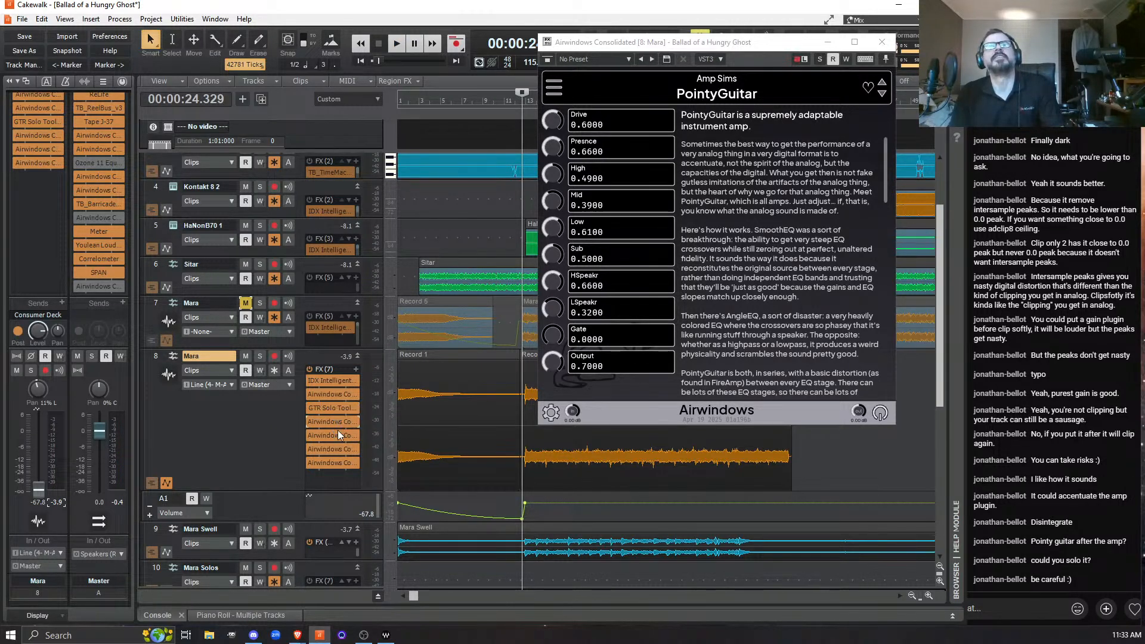
{"action": "key", "text": "space"}
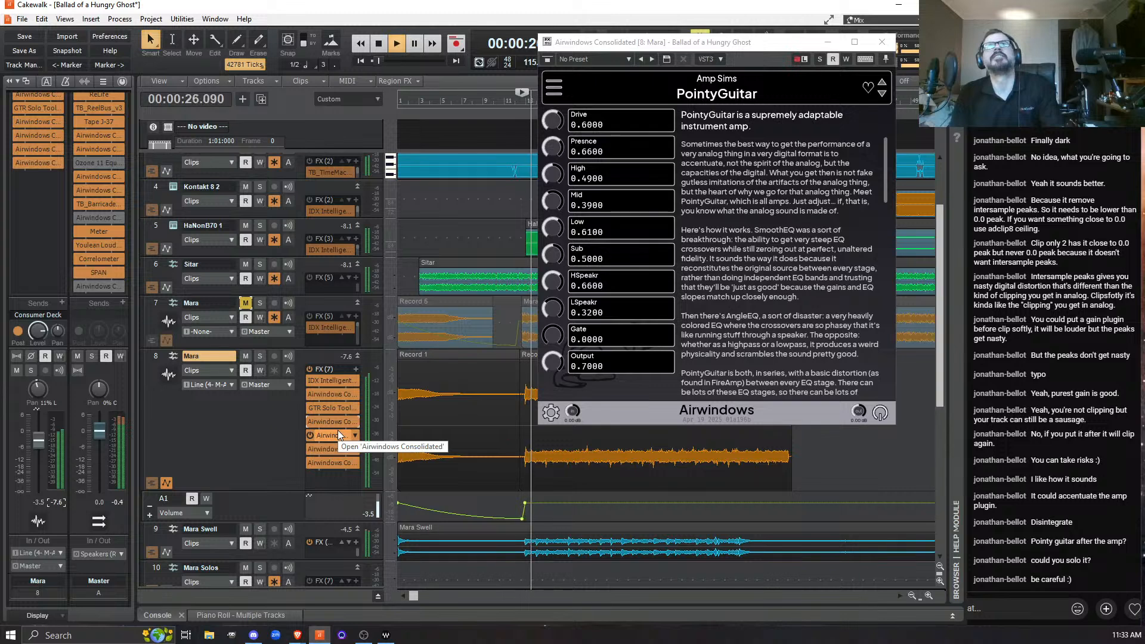
{"action": "key", "text": "space"}
{"action": "left_click_drag", "start_coordinate": [337, 431], "coordinate": [334, 421]}
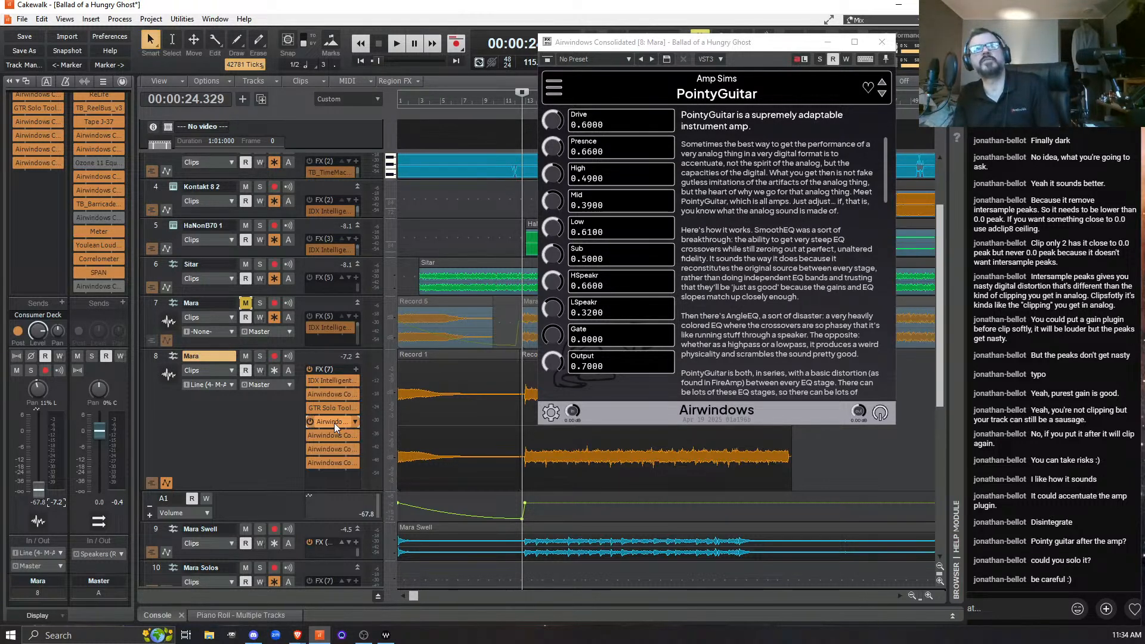
{"action": "left_click_drag", "start_coordinate": [334, 423], "coordinate": [335, 403]}
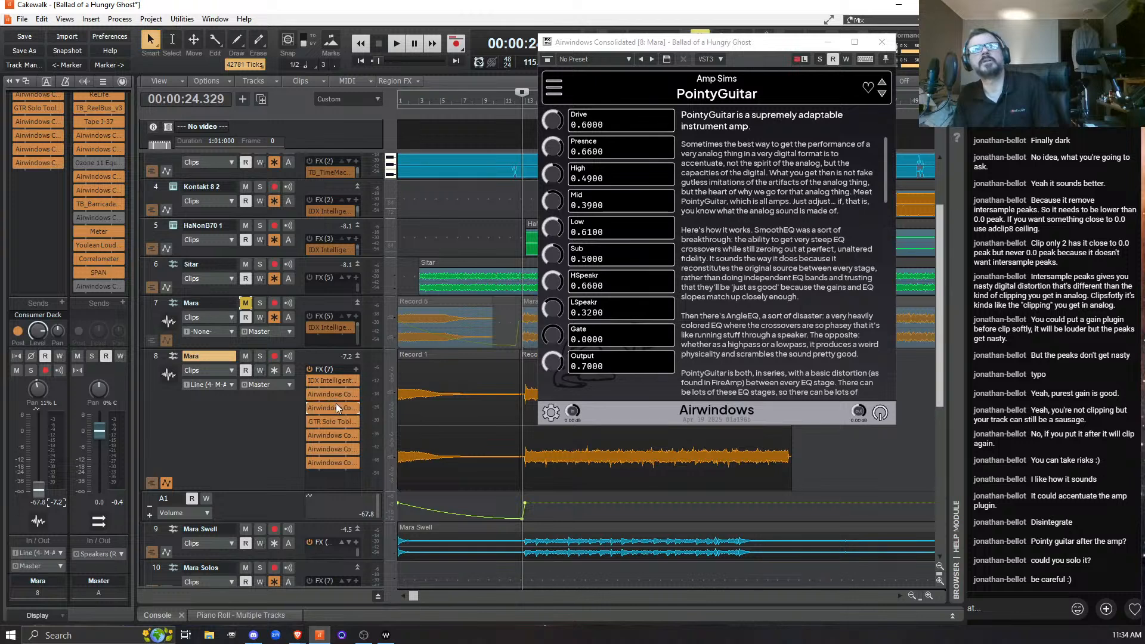
{"action": "key", "text": "space"}
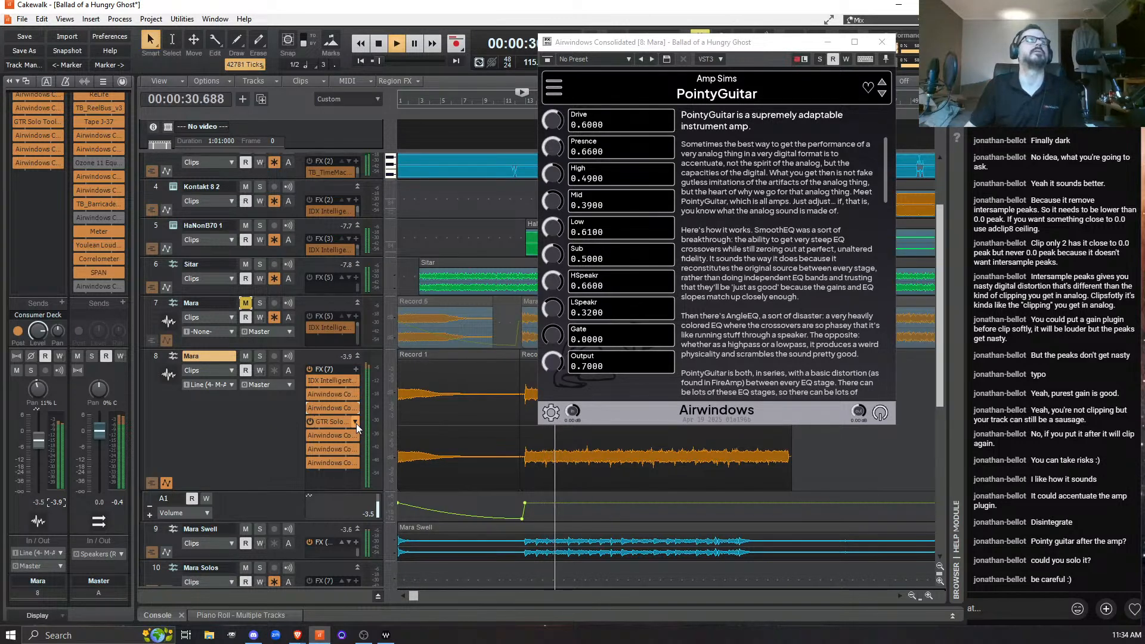
Stop playback of the passage, close the PointyGuitar window for track 8, and save the project.
{"action": "key", "text": "space"}
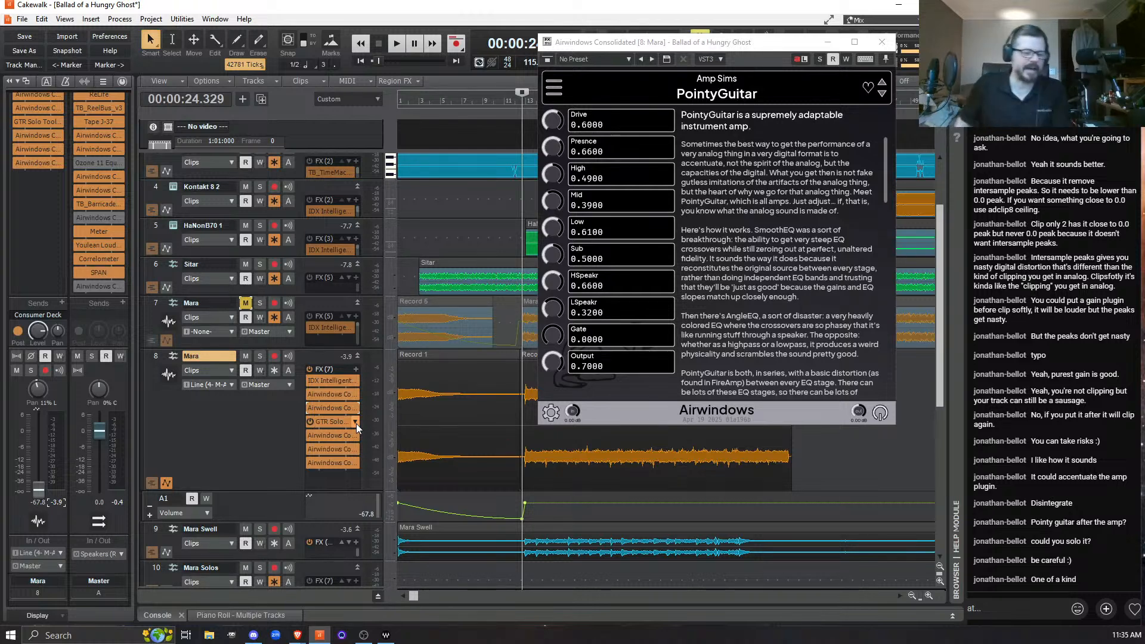
{"action": "left_click", "coordinate": [882, 42]}
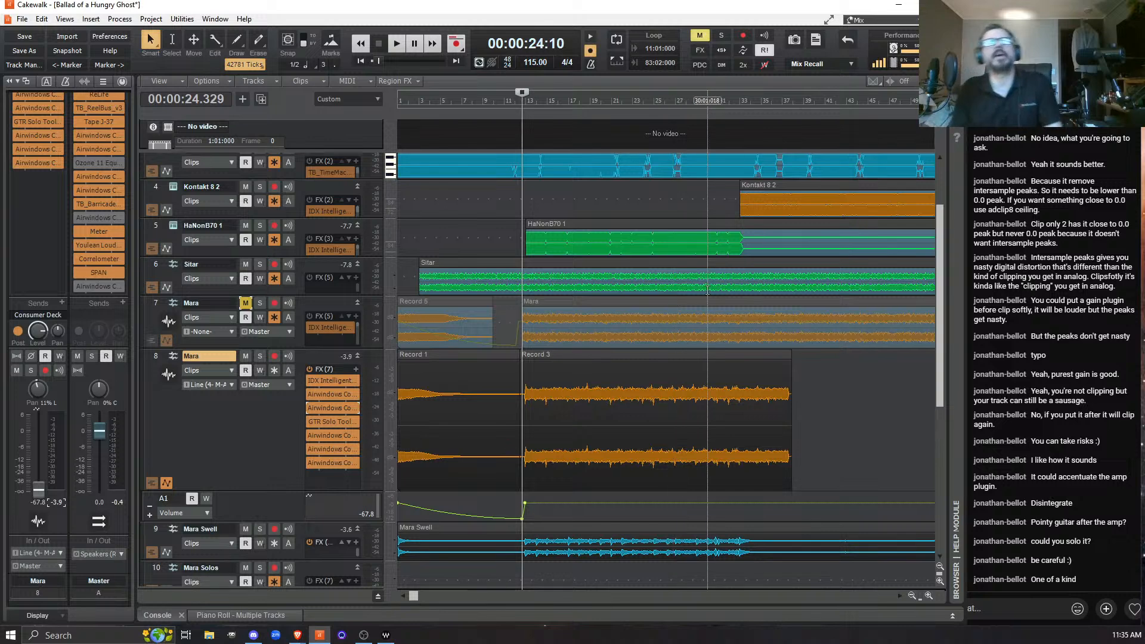
{"action": "left_click", "coordinate": [23, 37]}
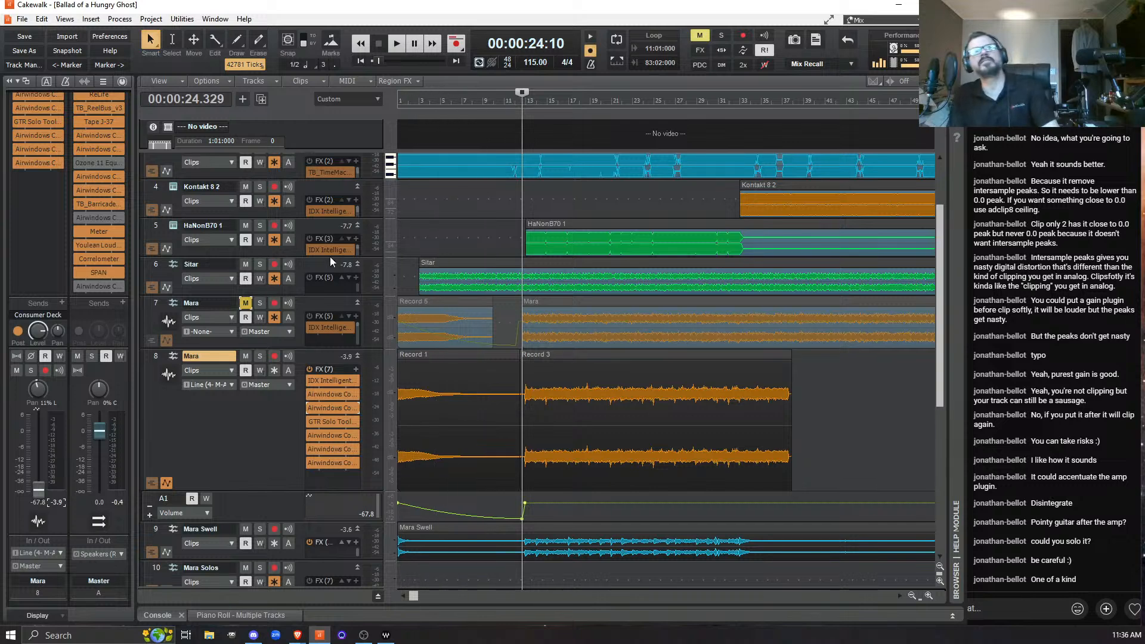
Compare the passage with the two Airwindows effects before GTR Solo Tool on track 8 bypassed and enabled, leaving both enabled.
{"action": "left_click", "coordinate": [314, 400]}
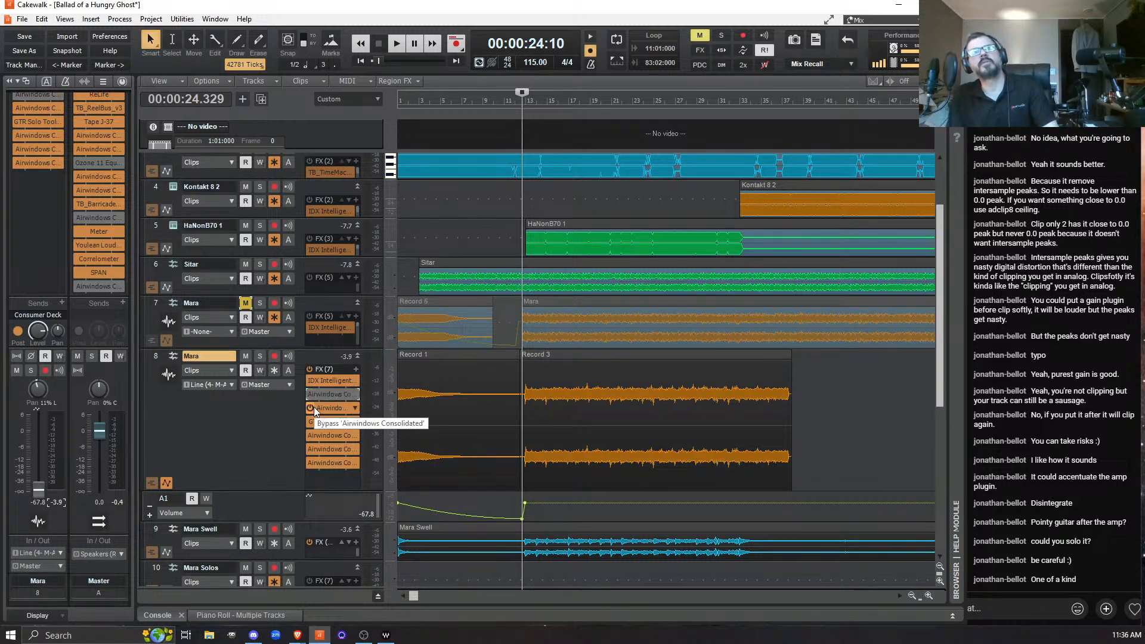
{"action": "left_click", "coordinate": [310, 409]}
{"action": "key", "text": "space"}
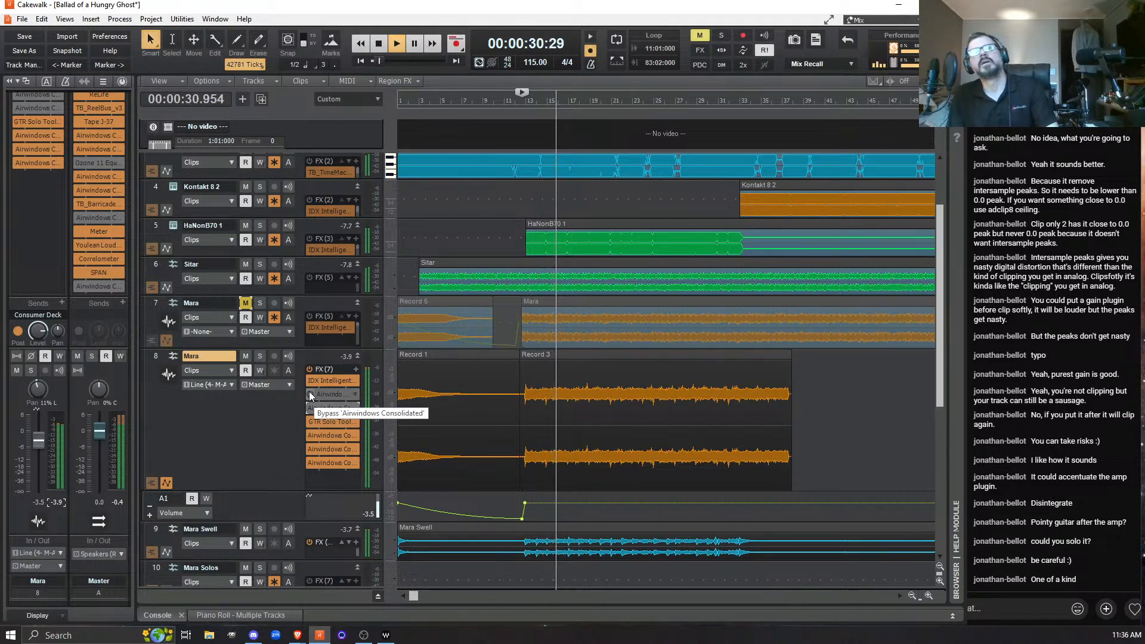
{"action": "key", "text": "space"}
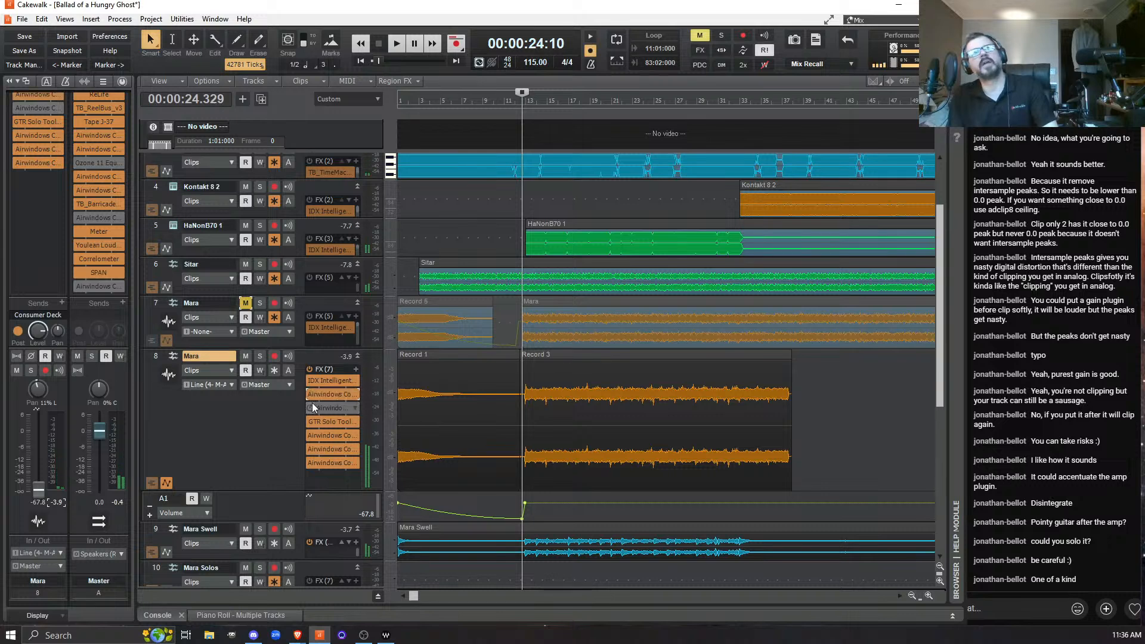
{"action": "key", "text": "space"}
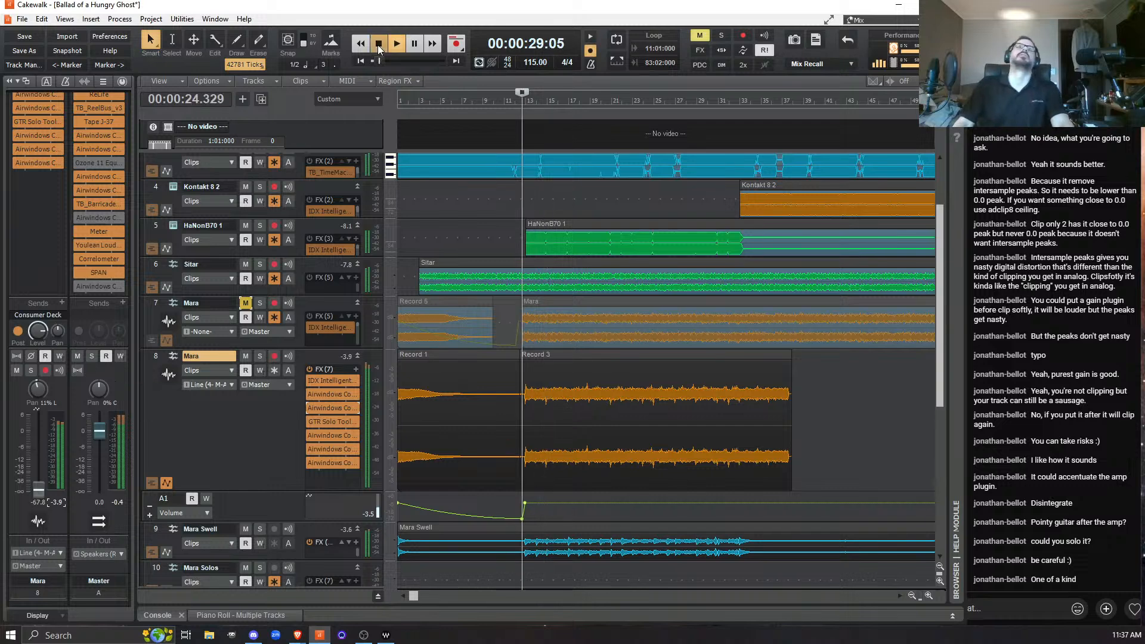
{"action": "left_click", "coordinate": [378, 45]}
{"action": "left_click", "coordinate": [378, 41]}
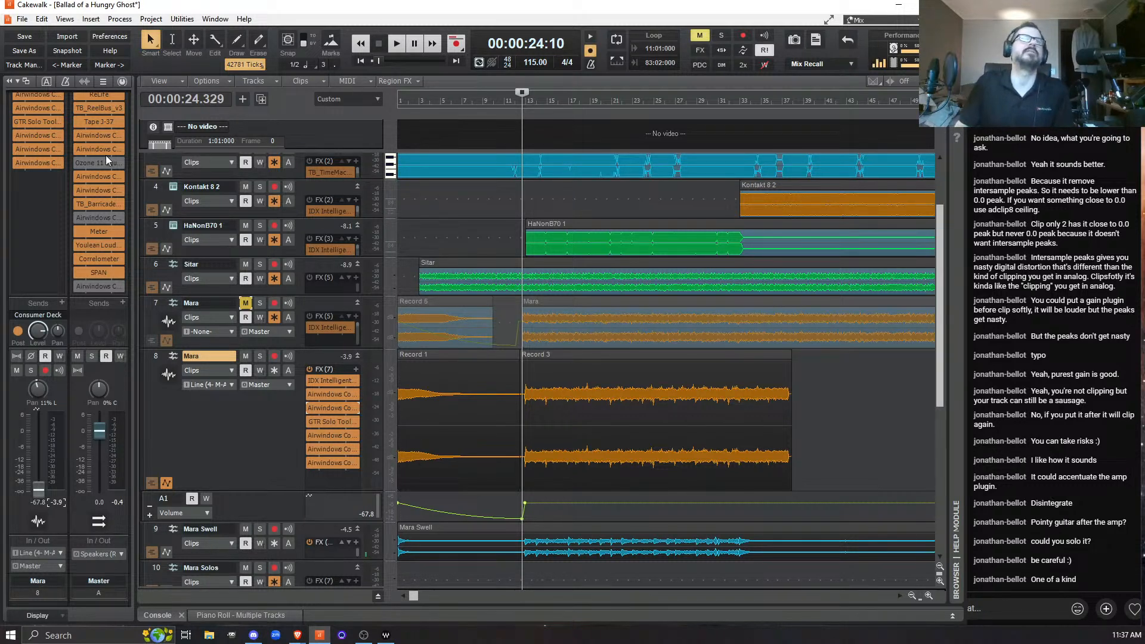
Save the project and switch to YouTube Studio to end the live stream.
{"action": "left_click", "coordinate": [24, 40]}
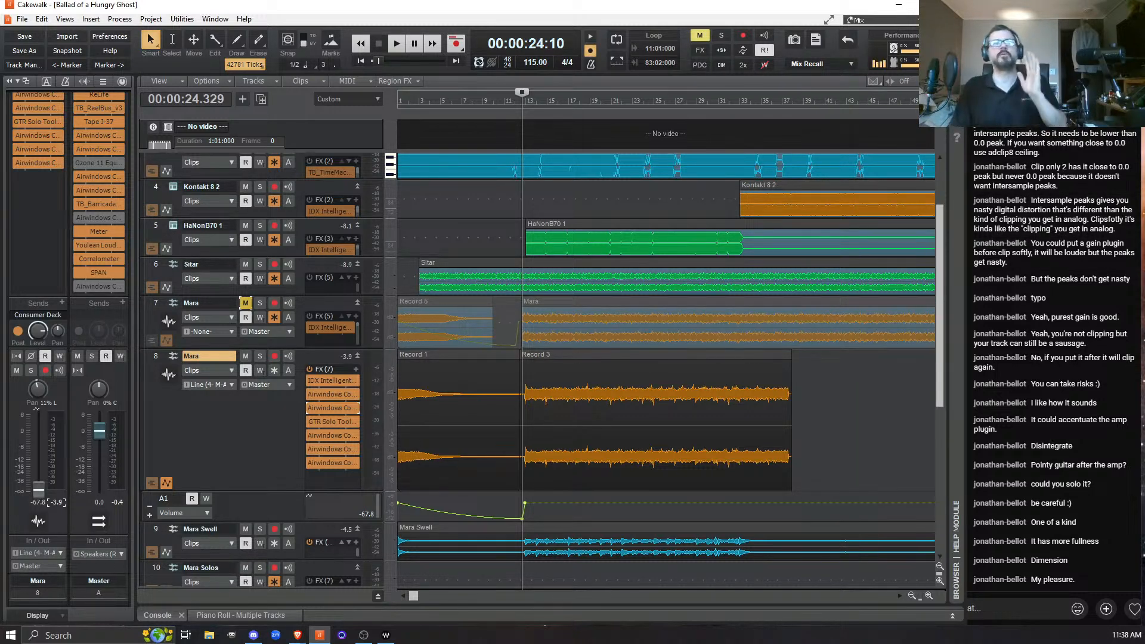
{"action": "key", "text": "alt+Tab"}
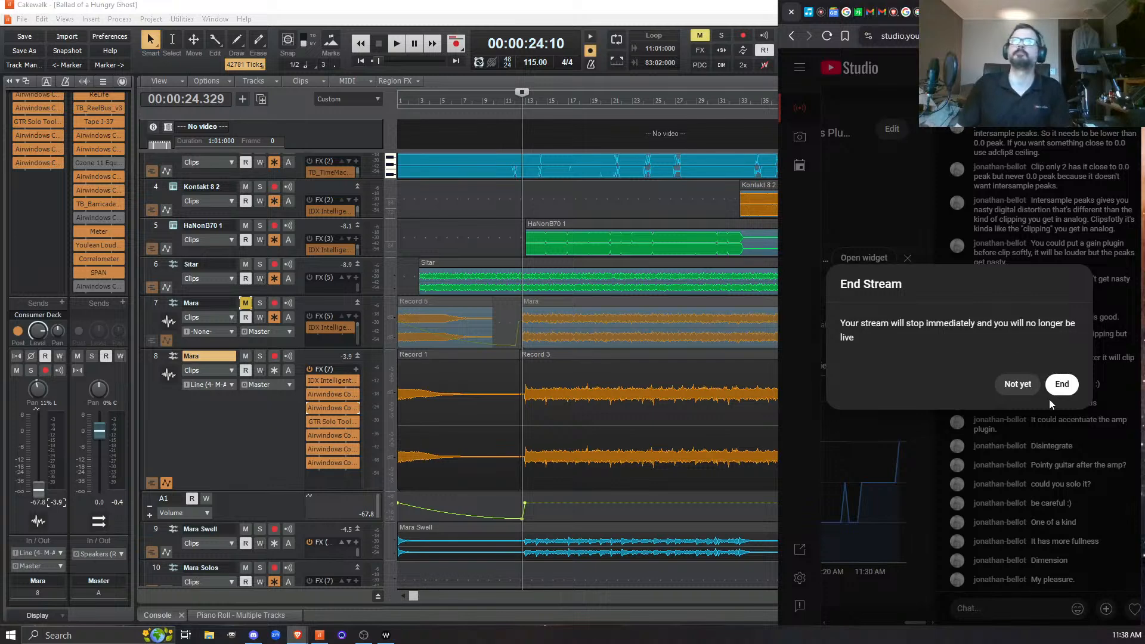
{"action": "left_click", "coordinate": [1058, 386]}
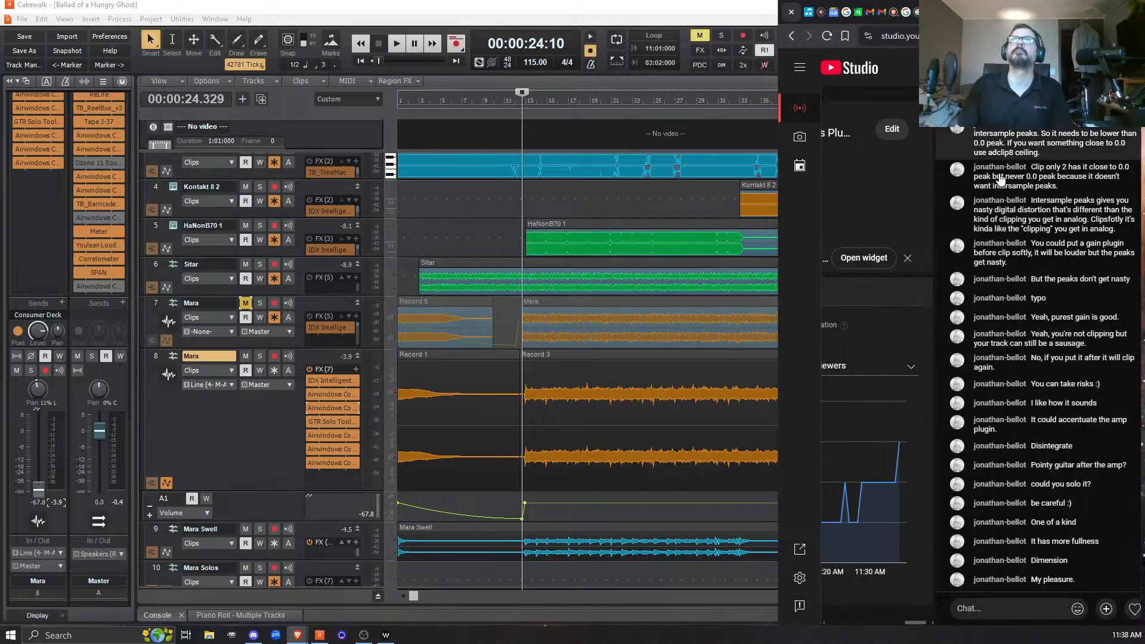